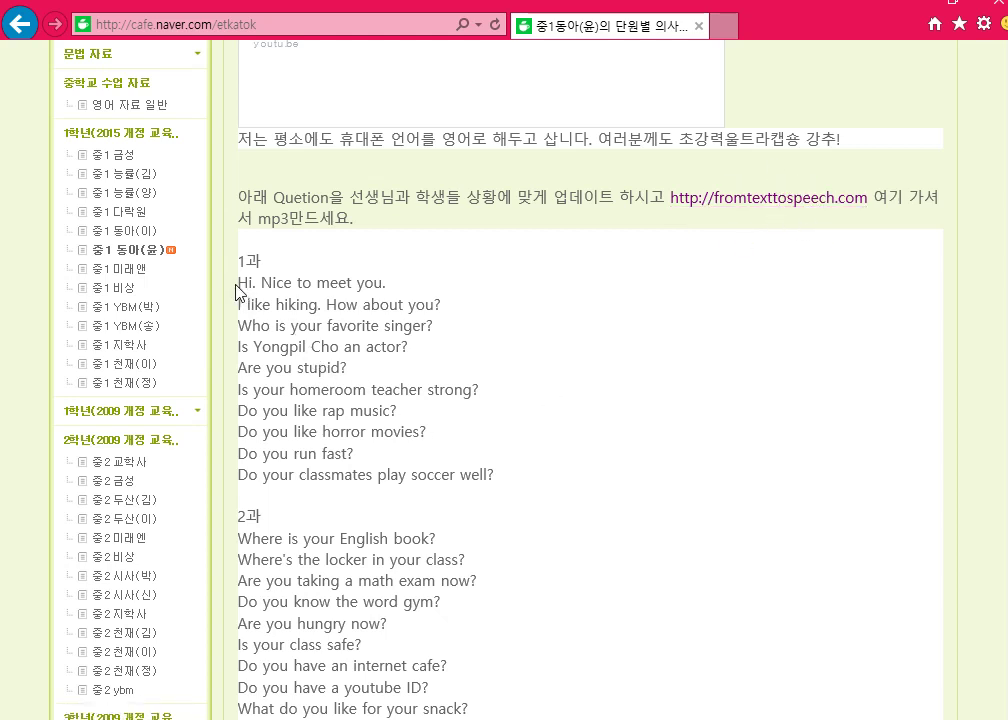
# Step: Copy the ten lines under the 1과 heading in the post, from "Hi. Nice to meet you." to the soccer question
pyautogui.moveTo(239, 284); pyautogui.dragTo(495, 480)
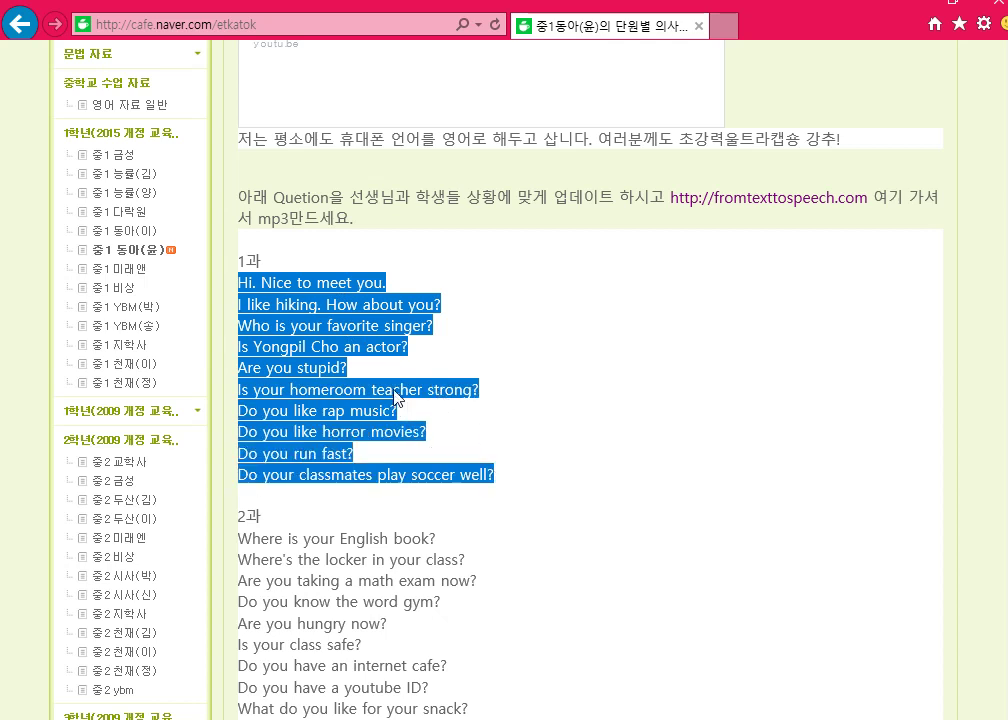
pyautogui.rightClick(430, 386)
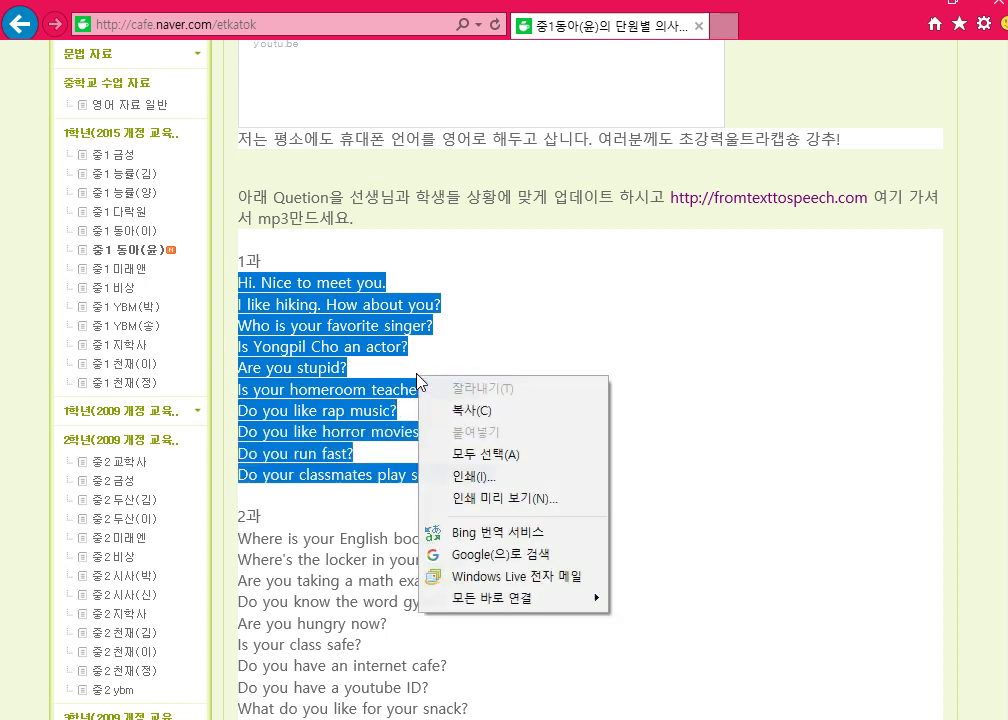
pyautogui.click(466, 411)
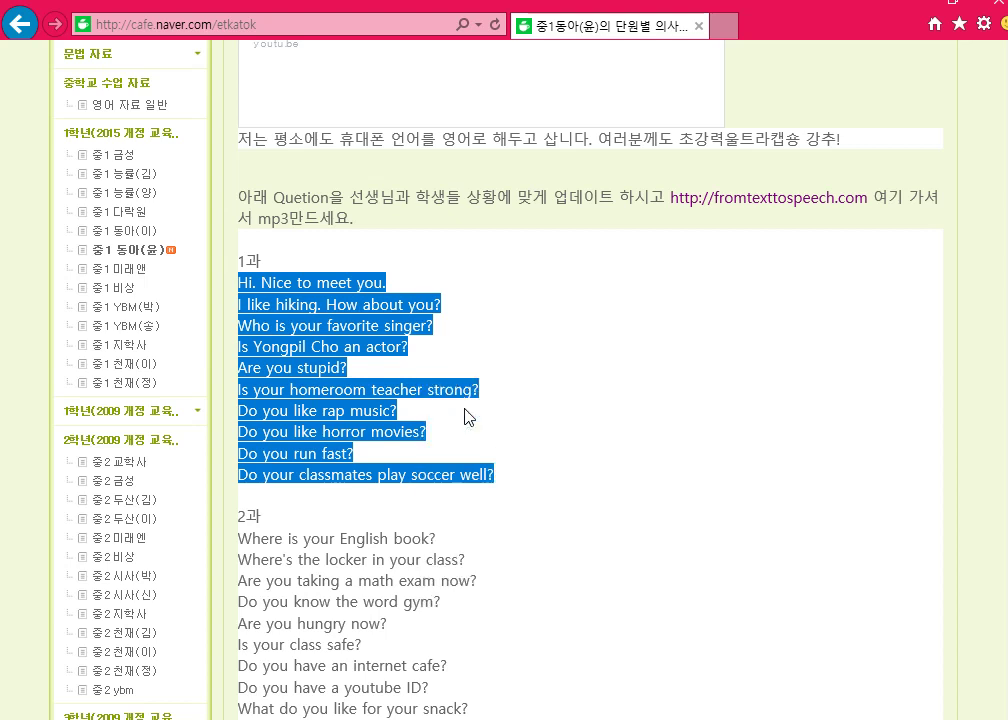
# Step: Open the linked fromtexttospeech.com site and create an audio file from the copied sentences
pyautogui.click(795, 205)
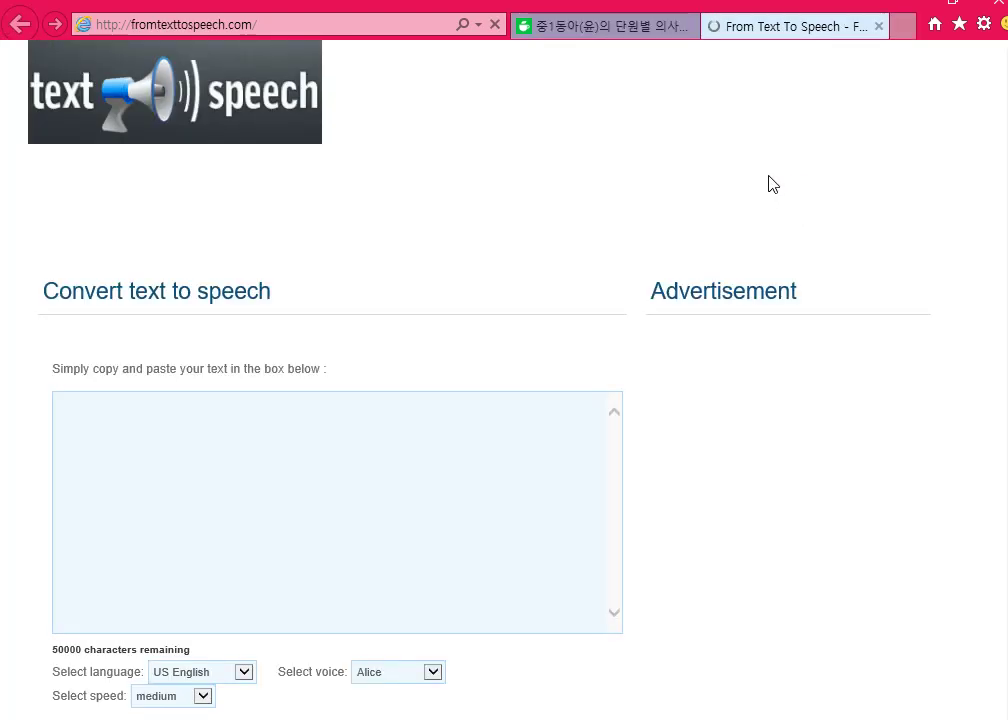
pyautogui.click(164, 446)
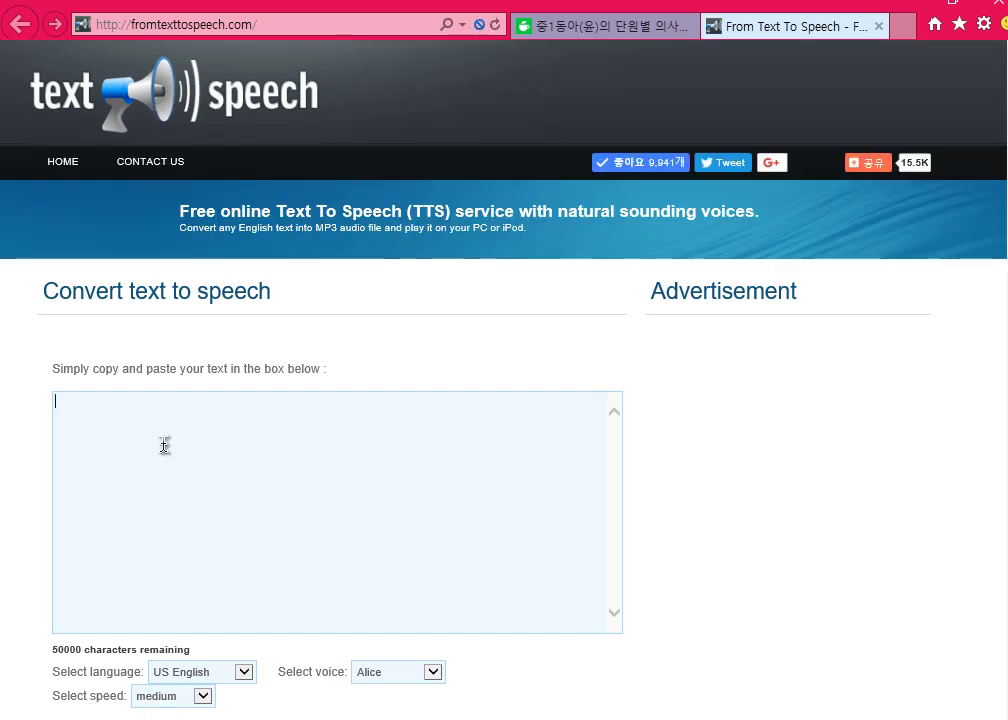
pyautogui.hotkey('ctrl', 'v')
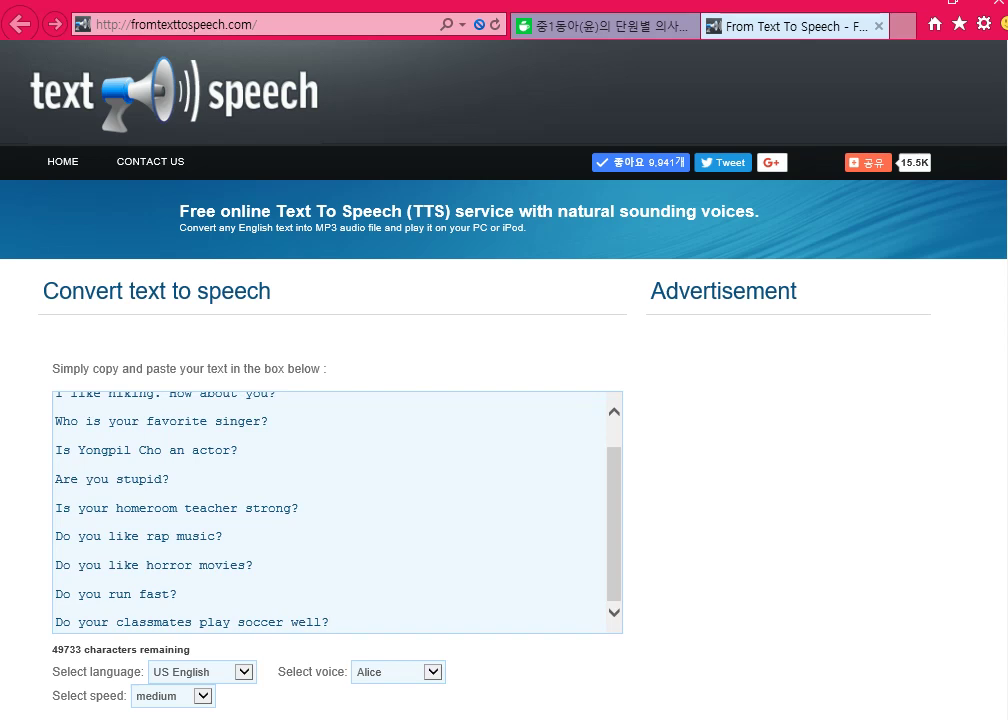
pyautogui.scroll(-3, 824, 493)
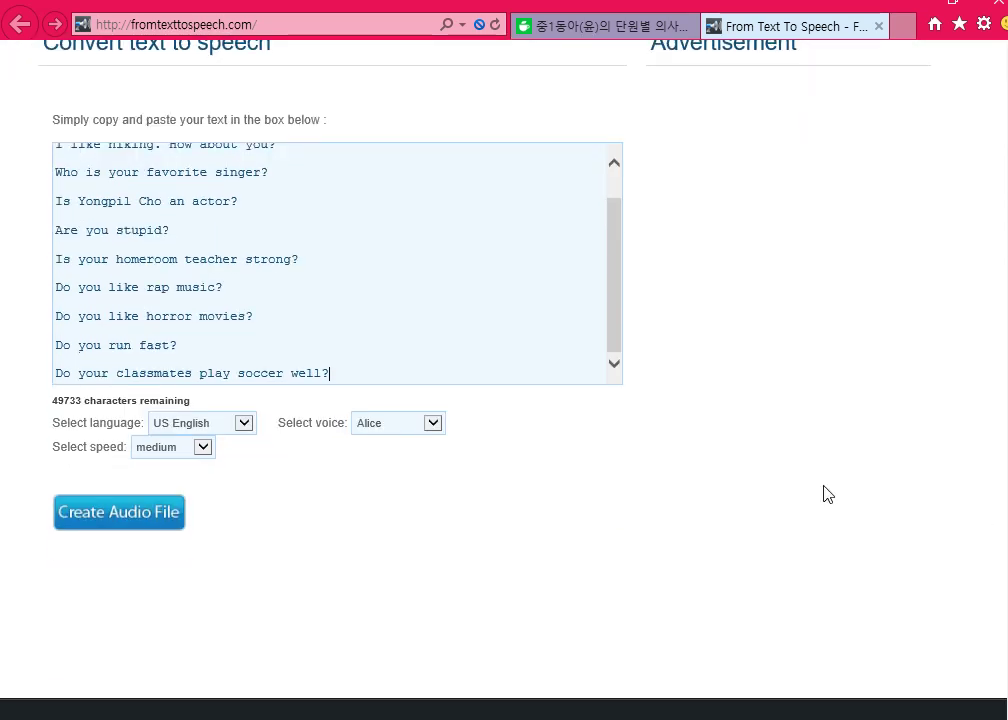
pyautogui.click(140, 514)
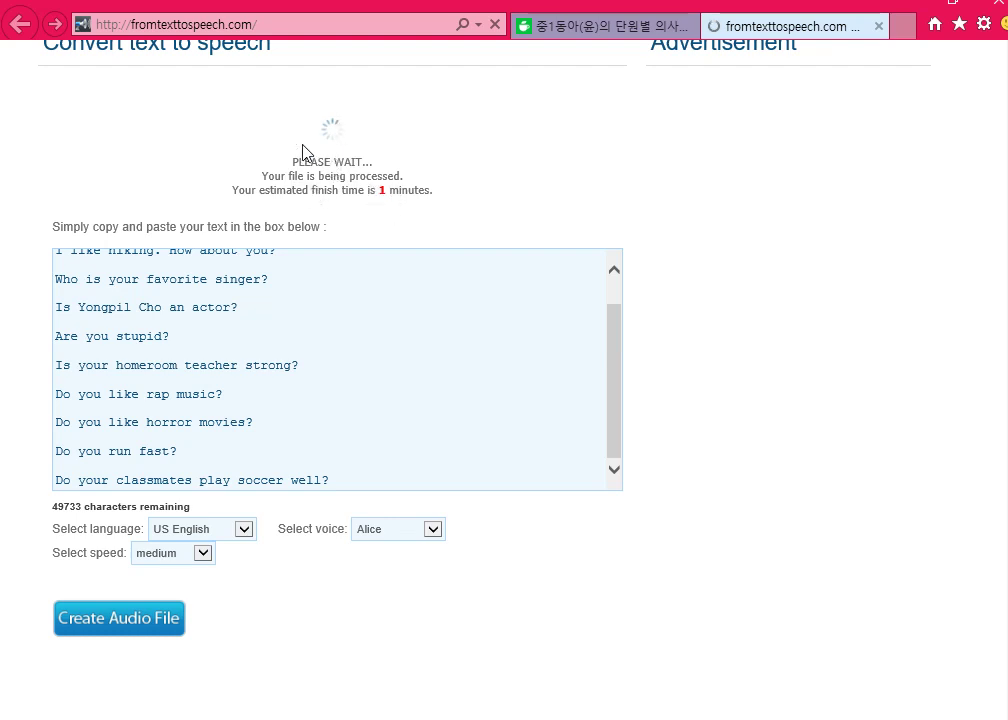
# Step: Examine the available voice, language and speed options for the speech conversion
pyautogui.click(432, 530)
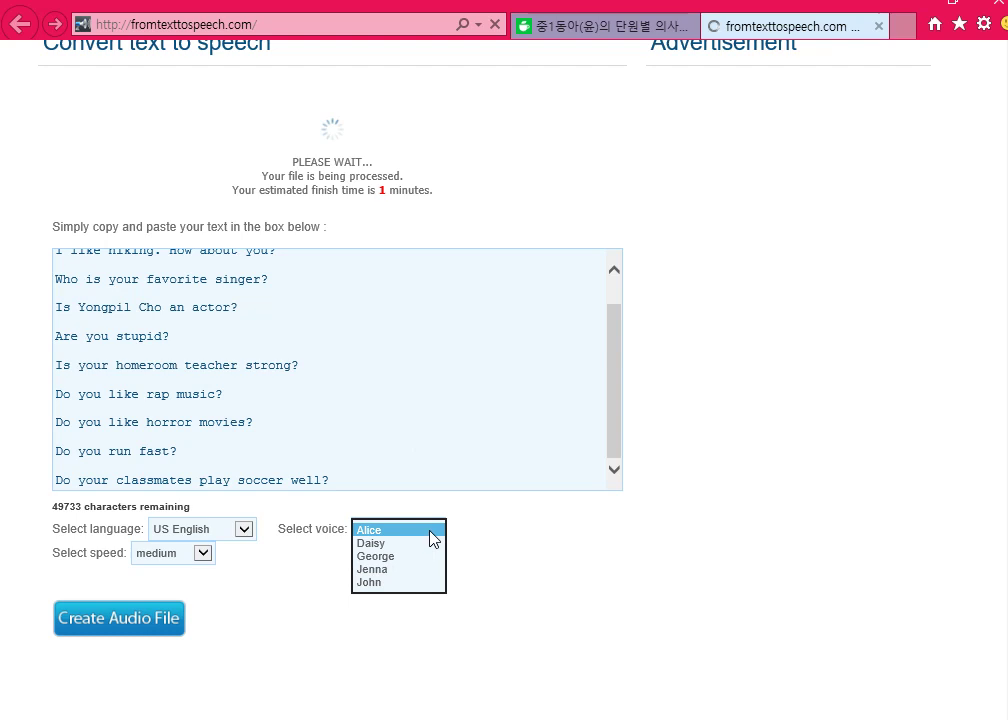
pyautogui.click(249, 533)
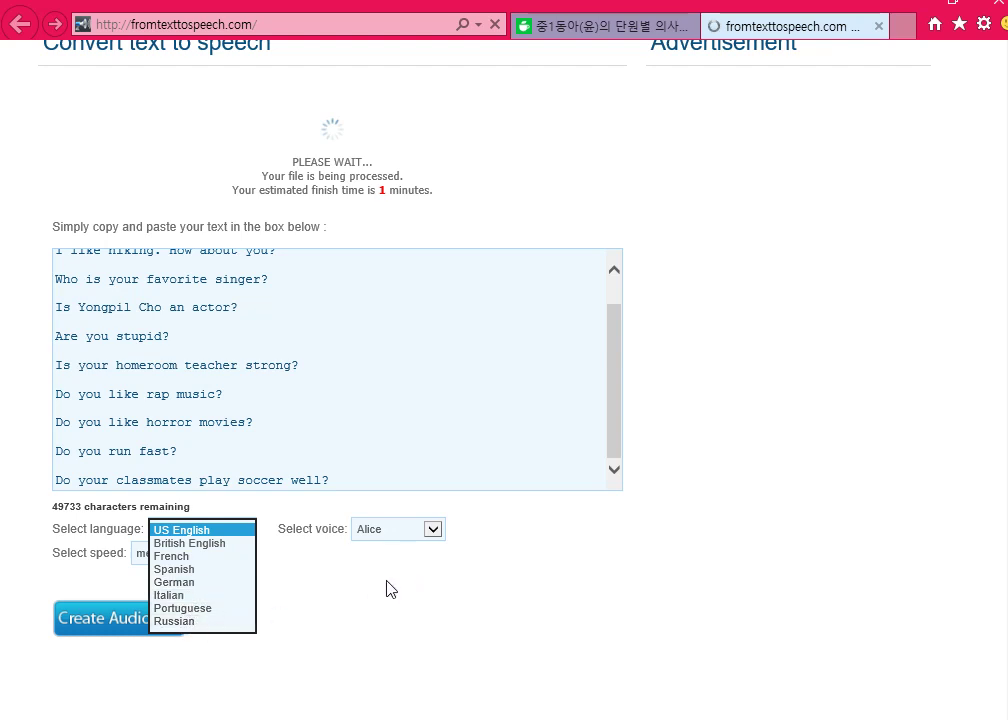
pyautogui.click(380, 611)
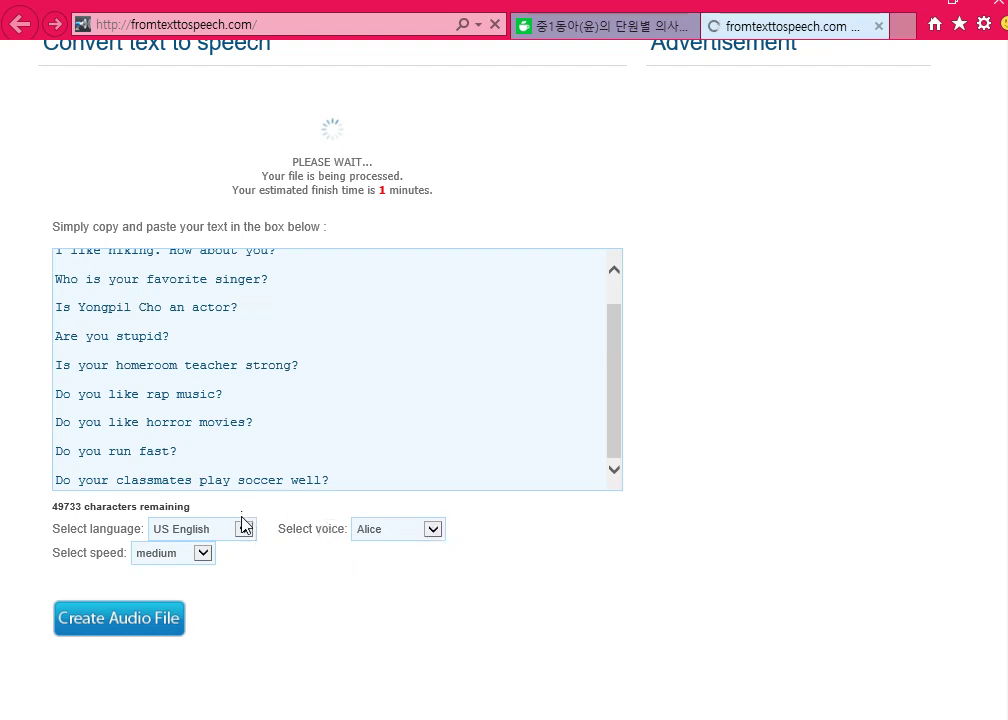
pyautogui.click(433, 533)
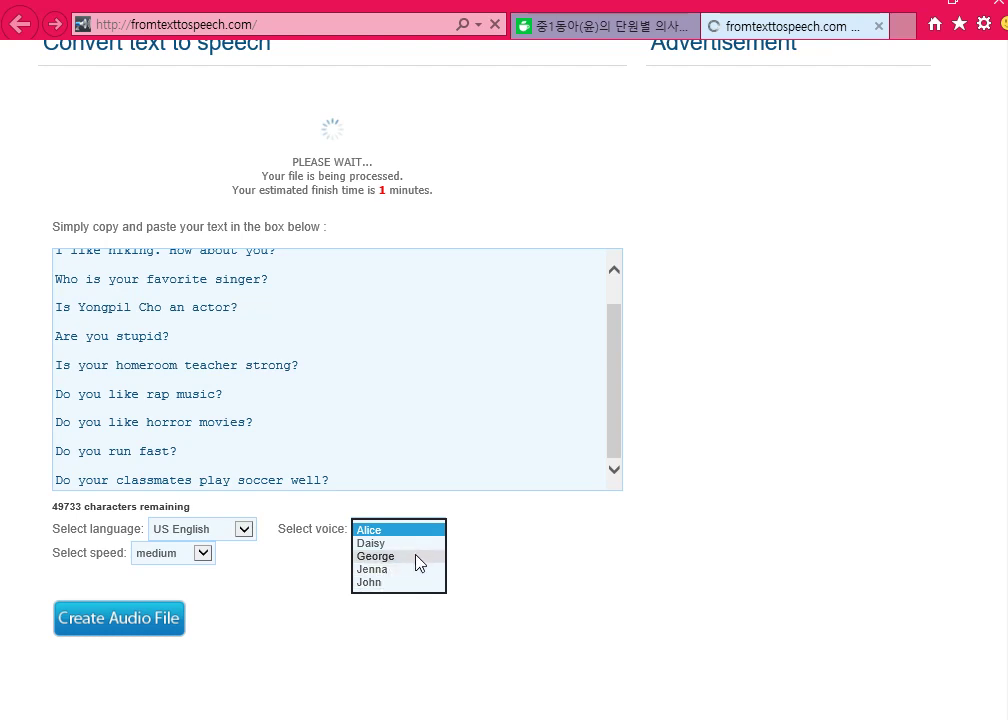
pyautogui.click(204, 552)
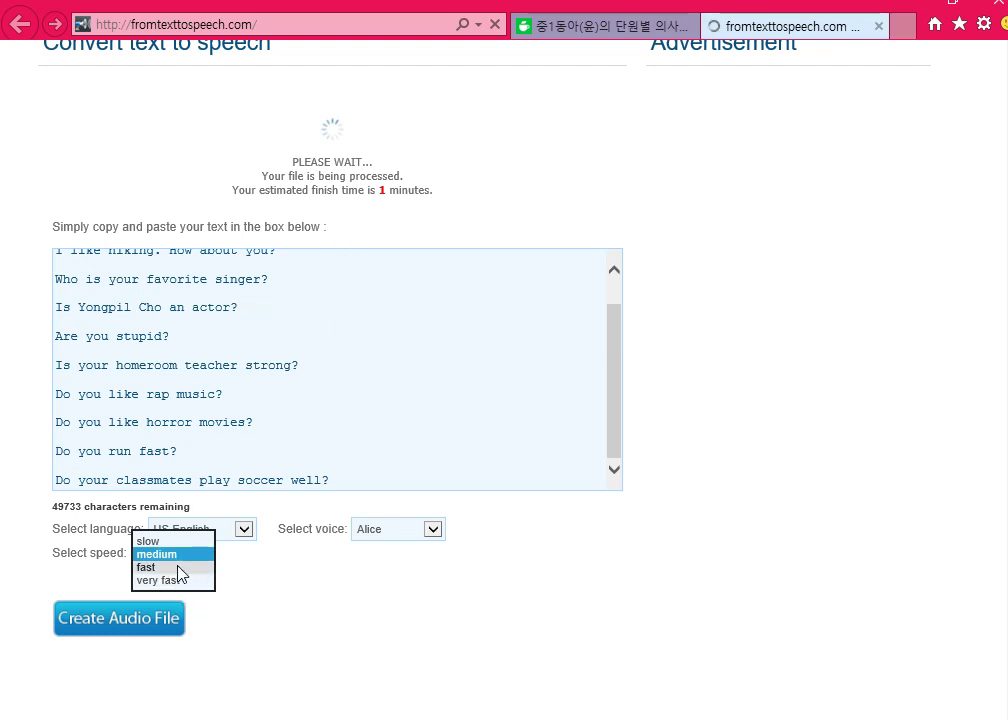
pyautogui.click(218, 569)
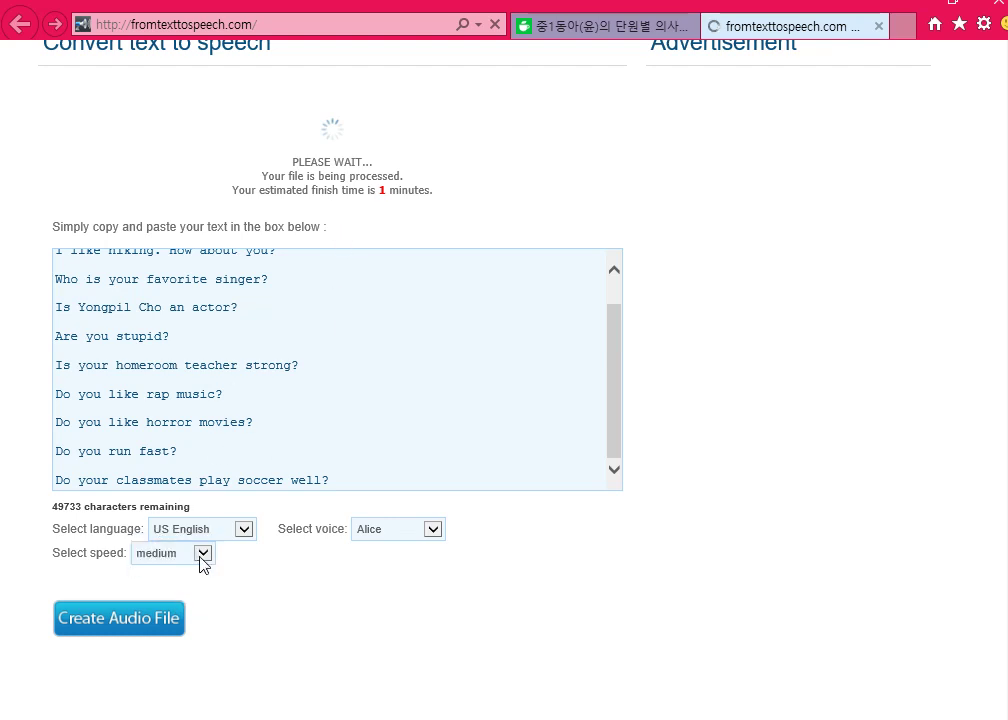
pyautogui.click(203, 555)
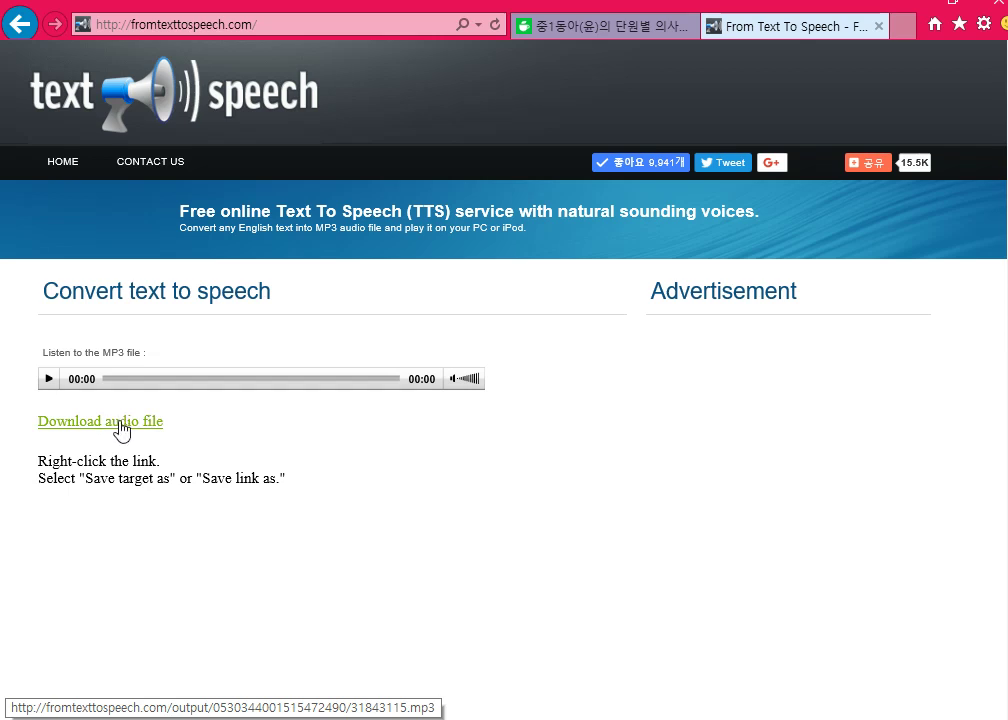
# Step: Start saving the generated audio file under another name and choose the 문서 > 1동아 > 1과 folder
pyautogui.rightClick(122, 428)
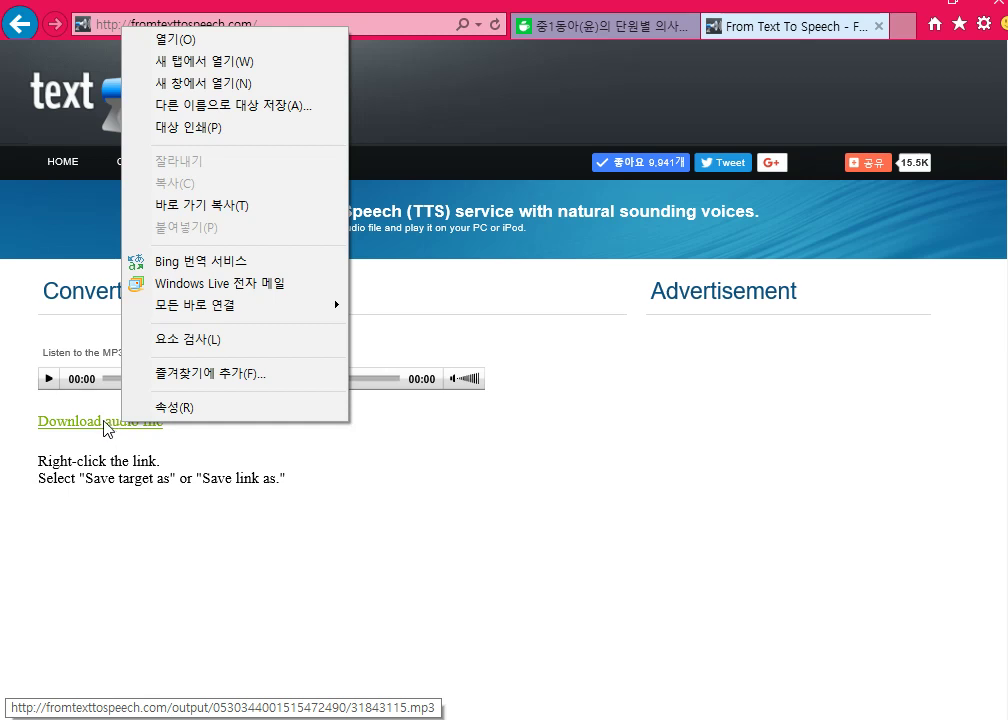
pyautogui.rightClick(102, 428)
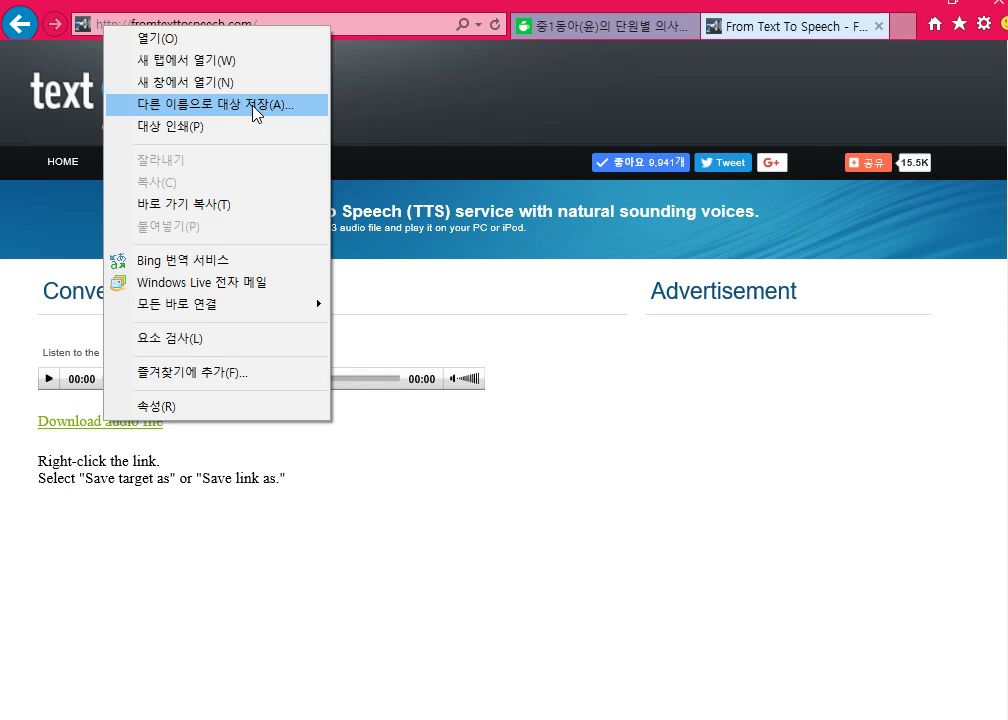
pyautogui.click(253, 105)
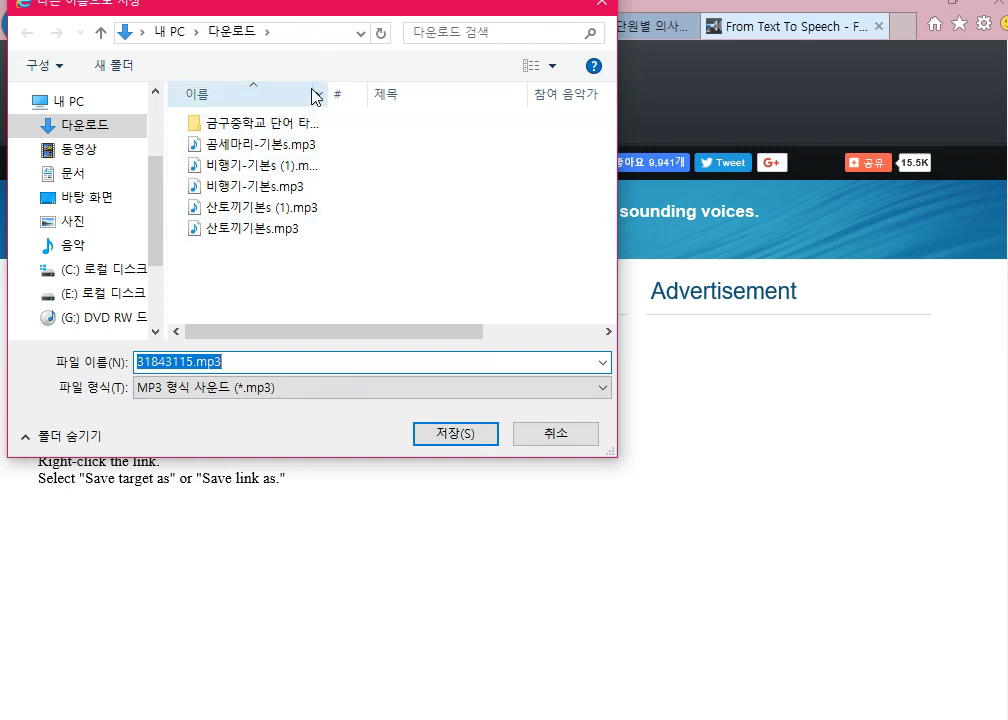
pyautogui.click(78, 175)
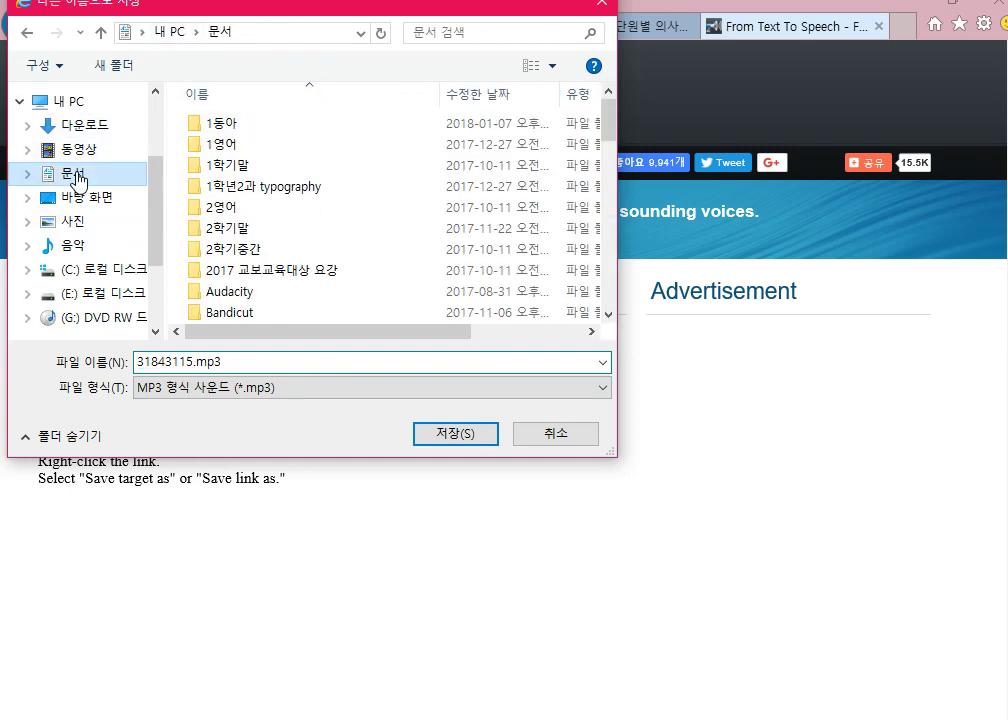
pyautogui.doubleClick(225, 124)
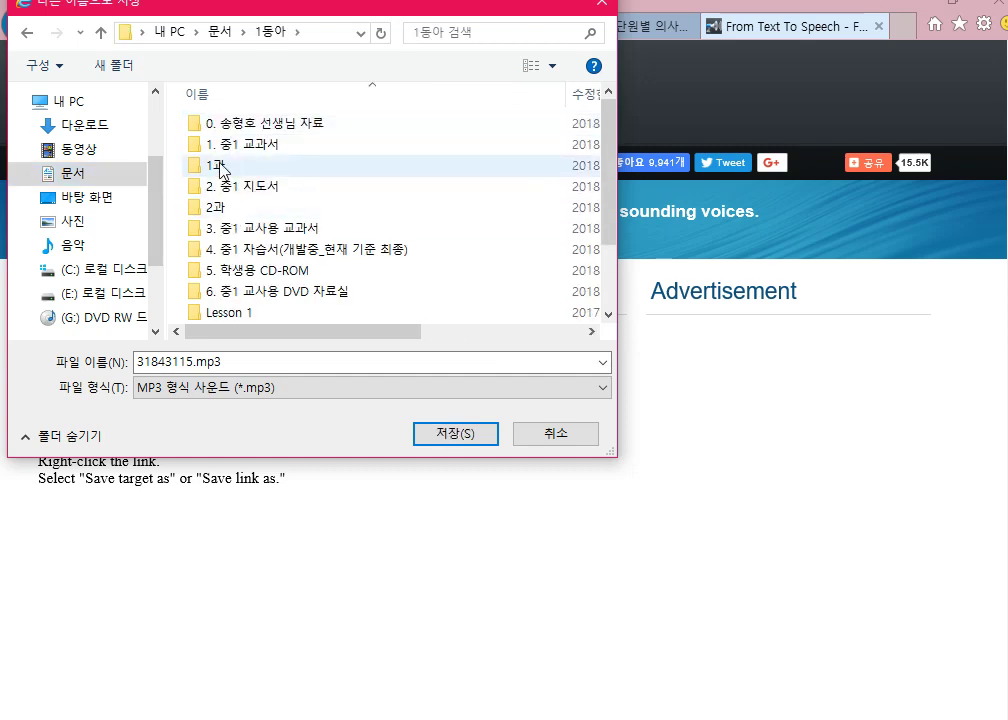
pyautogui.doubleClick(219, 167)
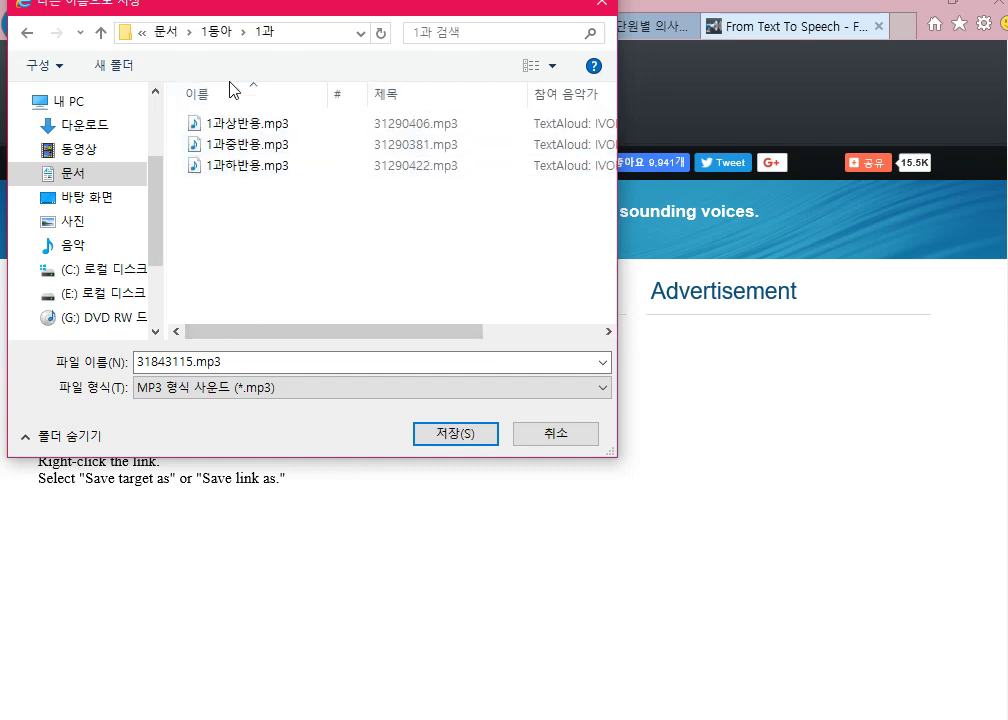
# Step: Create a new folder named 멀하기 inside the 1과 folder
pyautogui.click(113, 66)
pyautogui.write('aj')
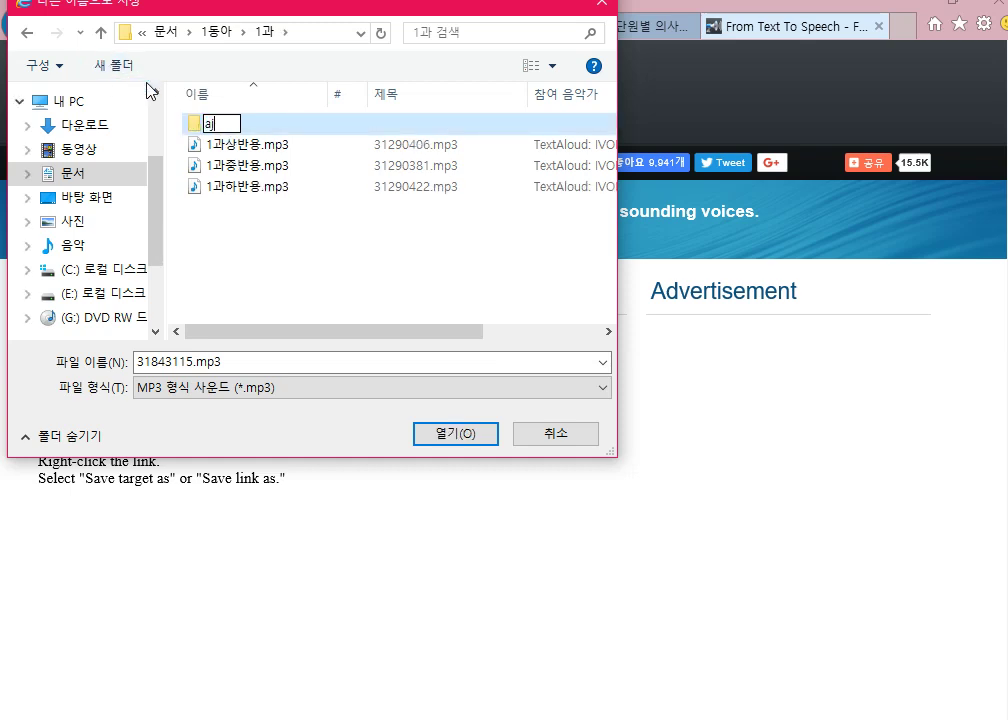
pyautogui.write('f')
pyautogui.press('BackSpace')
pyautogui.write('멀하기')
pyautogui.press('Return')
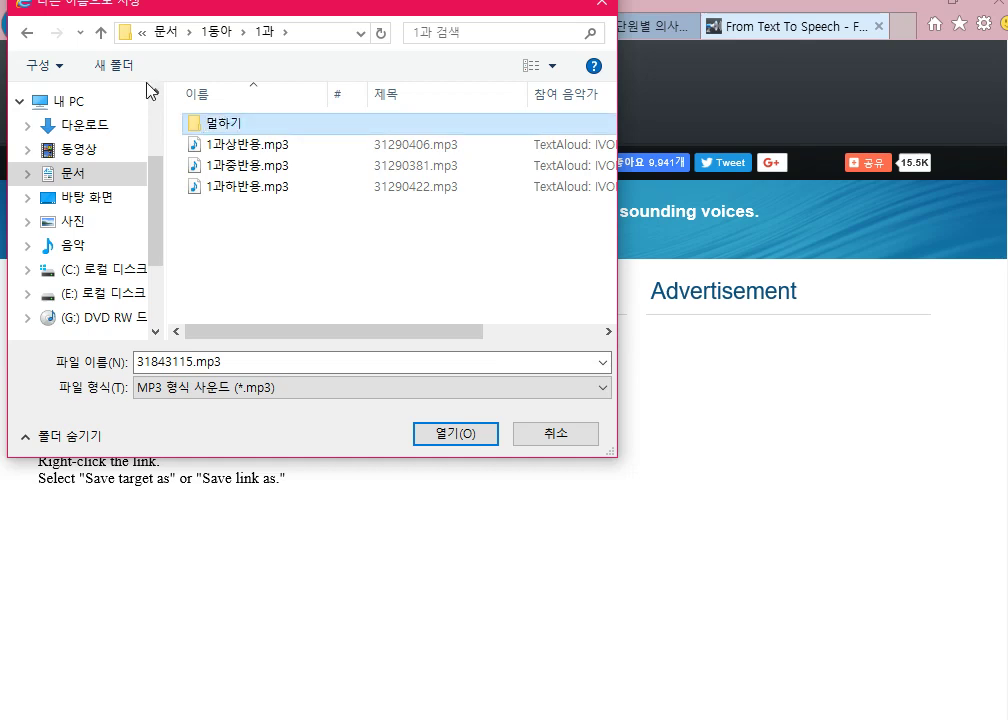
# Step: Clear the base name of the audio file, keeping only the .mp3 extension
pyautogui.doubleClick(190, 362)
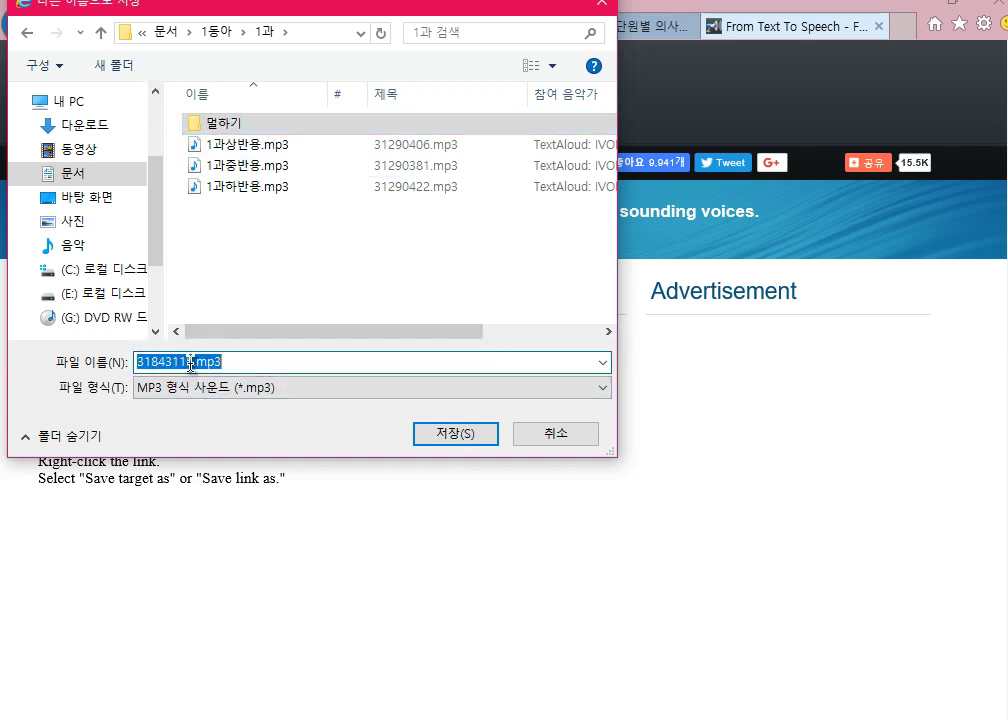
pyautogui.click(198, 361)
pyautogui.hotkey('shift', 'Left')
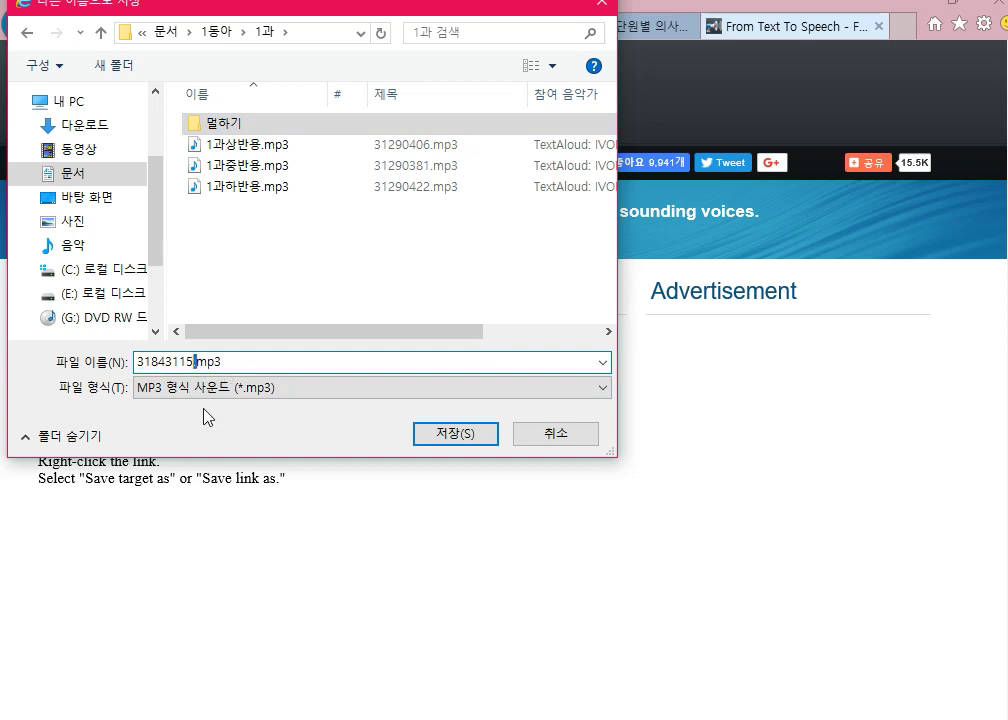
pyautogui.press('Left')
pyautogui.press('BackSpace')
pyautogui.write('6')
pyautogui.press('BackSpace')
pyautogui.press('BackSpace')
pyautogui.press('BackSpace')
pyautogui.press('BackSpace')
pyautogui.press('BackSpace')
pyautogui.press('BackSpace')
pyautogui.press('BackSpace')
pyautogui.press('BackSpace')
pyautogui.press('BackSpace')
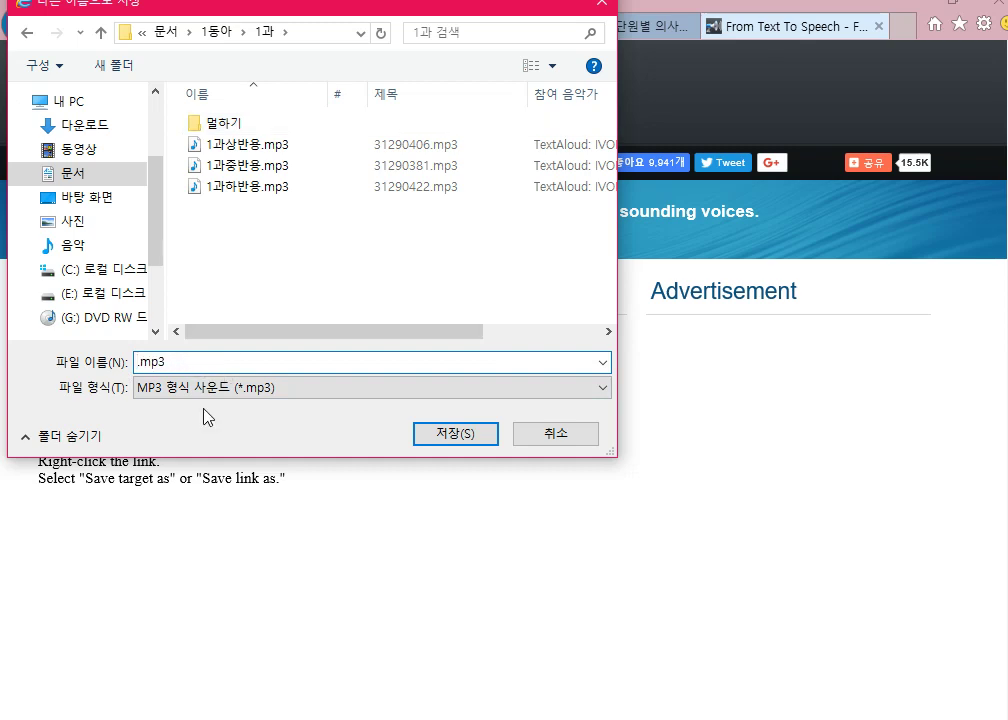
# Step: Correct the new folder's name to 말하기
pyautogui.doubleClick(240, 124)
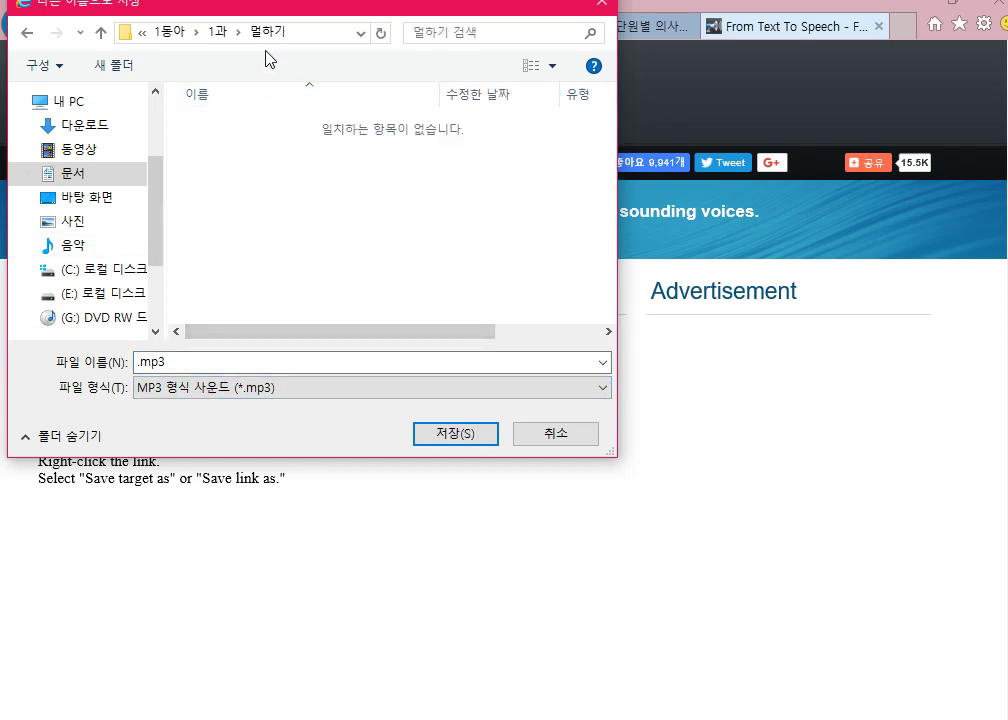
pyautogui.click(225, 35)
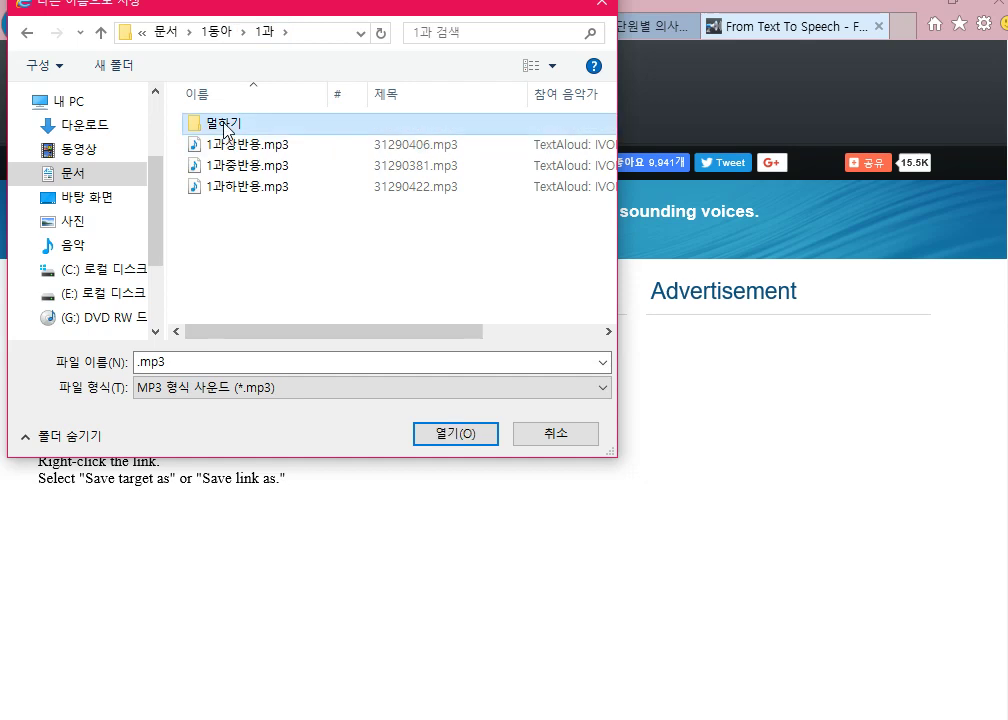
pyautogui.click(220, 124)
pyautogui.press('Left')
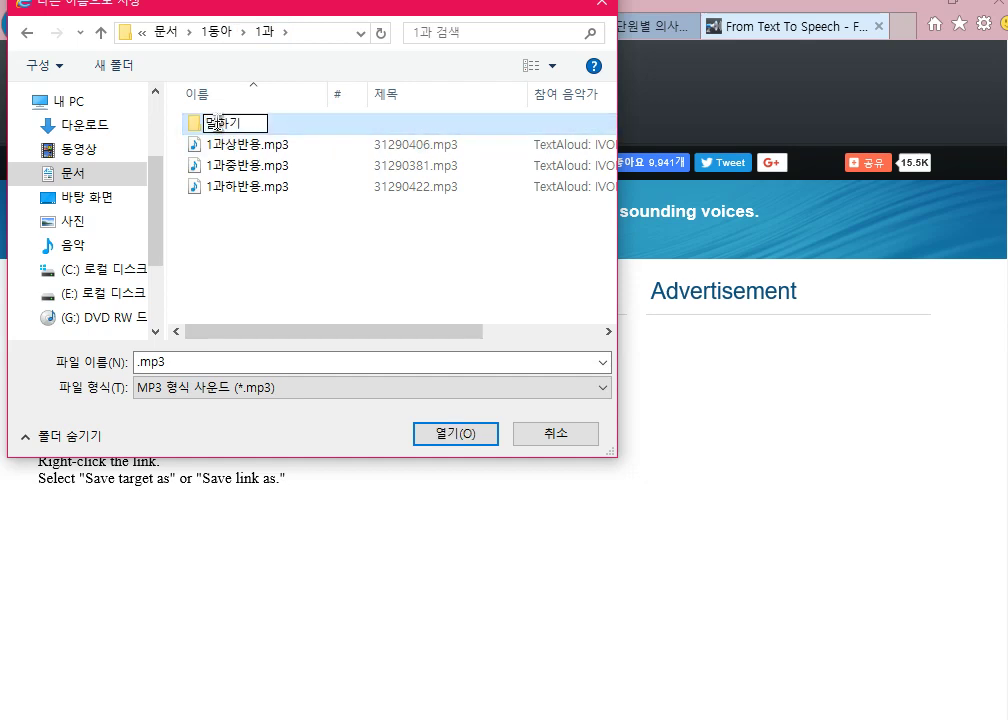
pyautogui.press('Delete')
pyautogui.write('마')
pyautogui.press('Return')
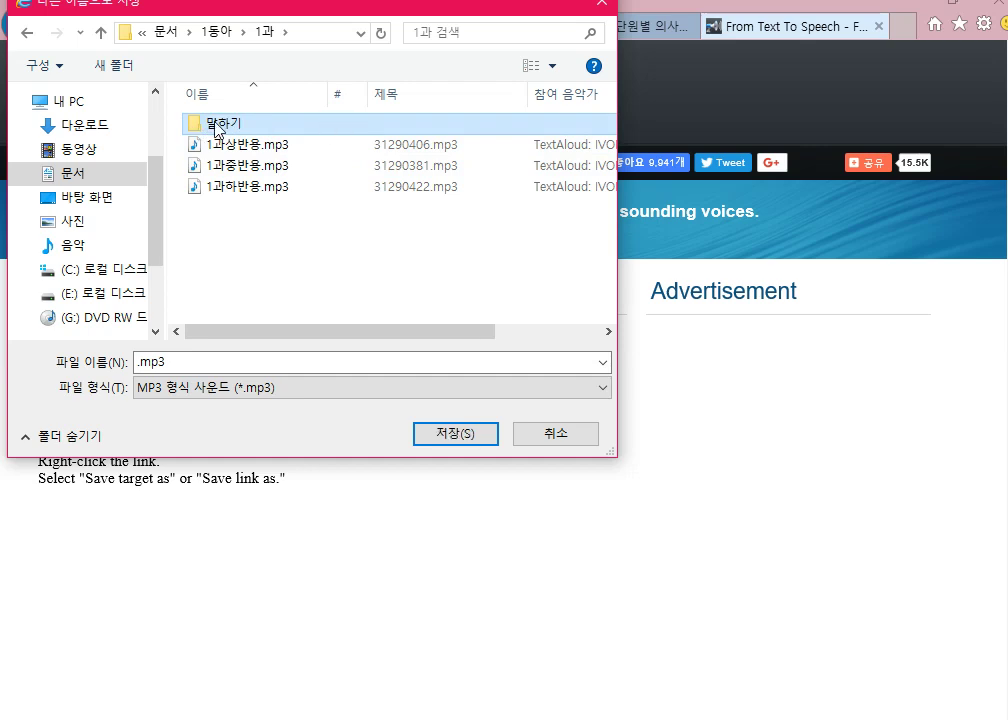
# Step: Save the audio file in the 말하기 folder as 중반용.mp3
pyautogui.doubleClick(215, 124)
pyautogui.doubleClick(137, 362)
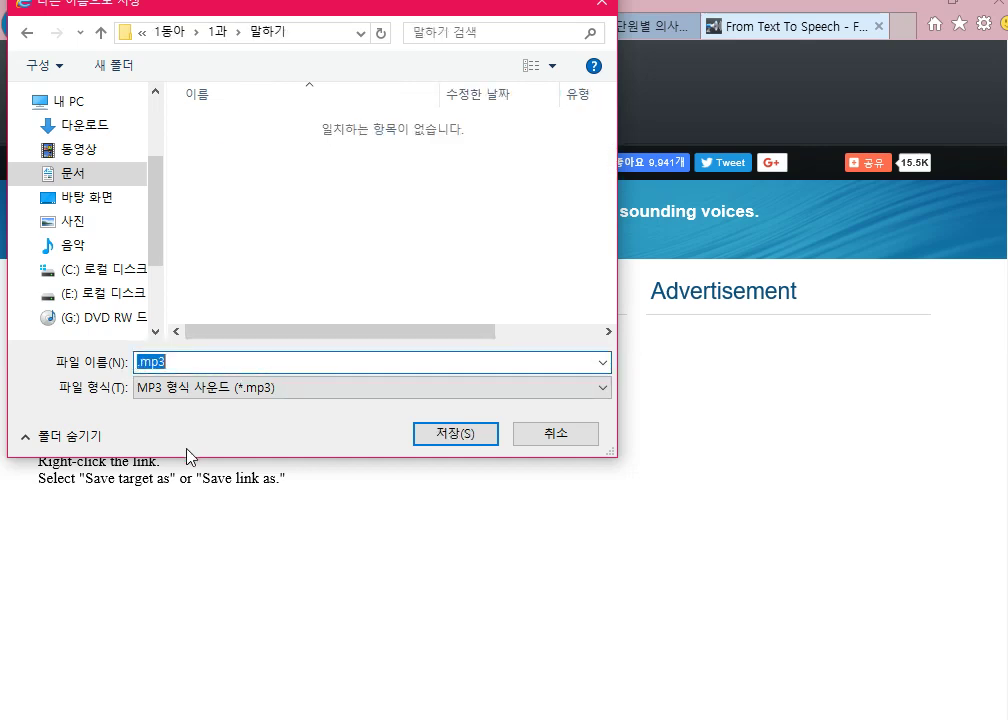
pyautogui.press('Home')
pyautogui.write('중립')
pyautogui.write('응')
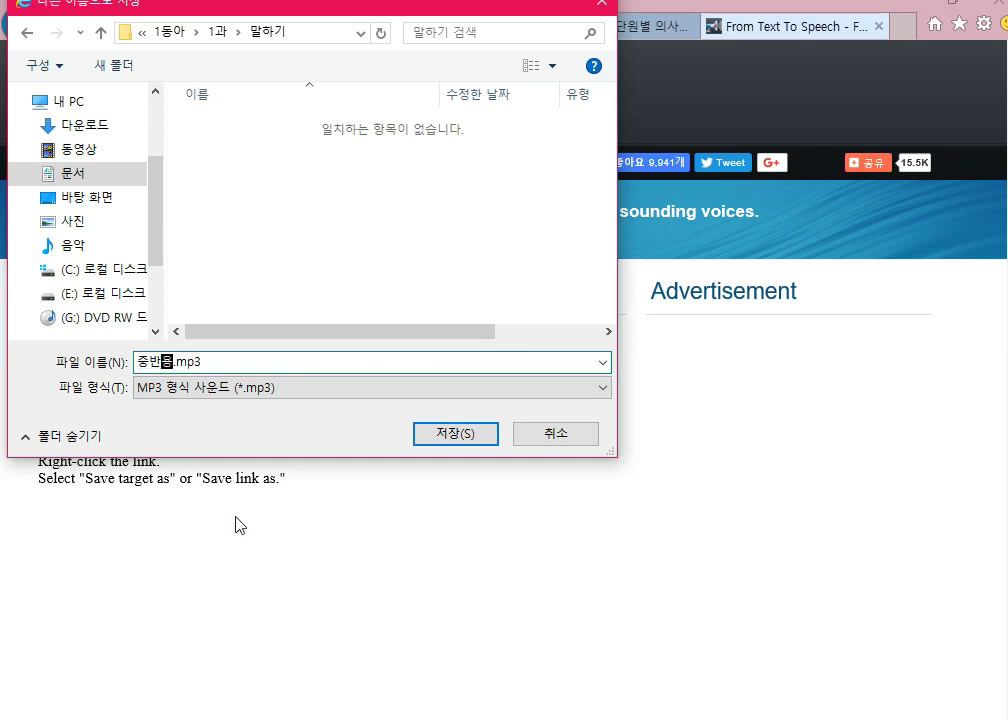
pyautogui.click(463, 437)
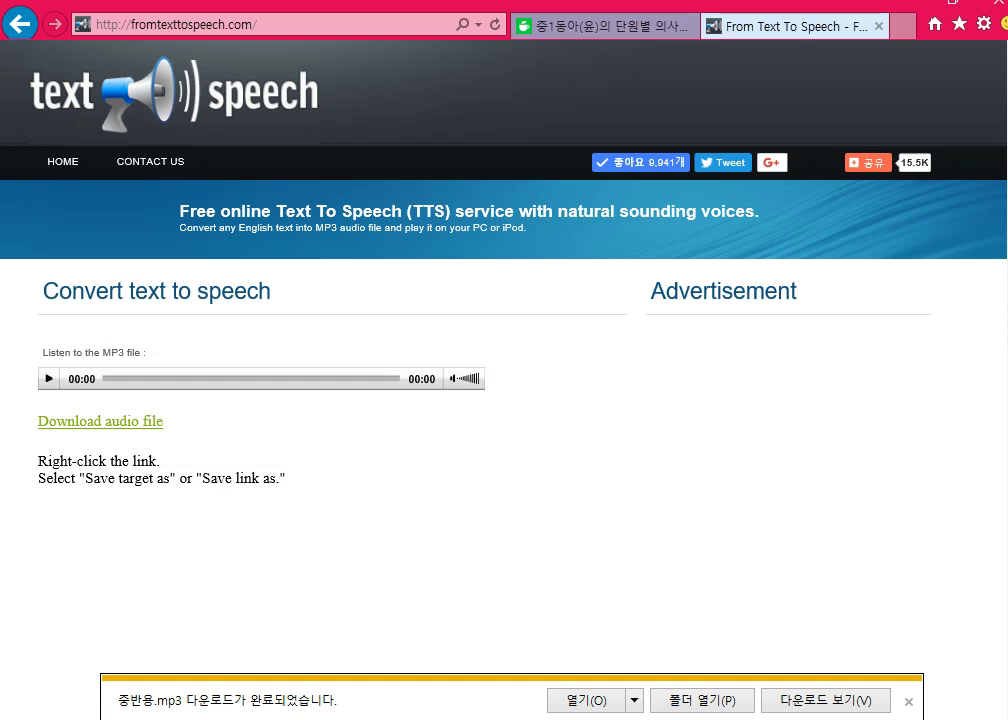
# Step: Play the downloaded 중반용.mp3 and return to the cafe post with the lesson questions
pyautogui.click(597, 704)
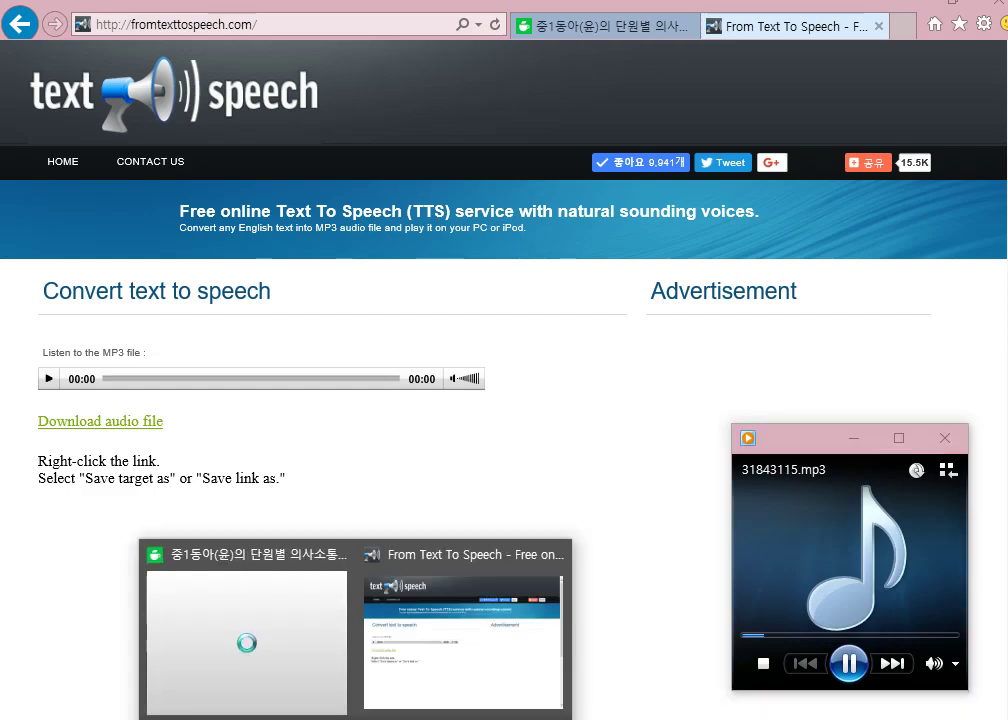
pyautogui.click(437, 566)
pyautogui.click(569, 364)
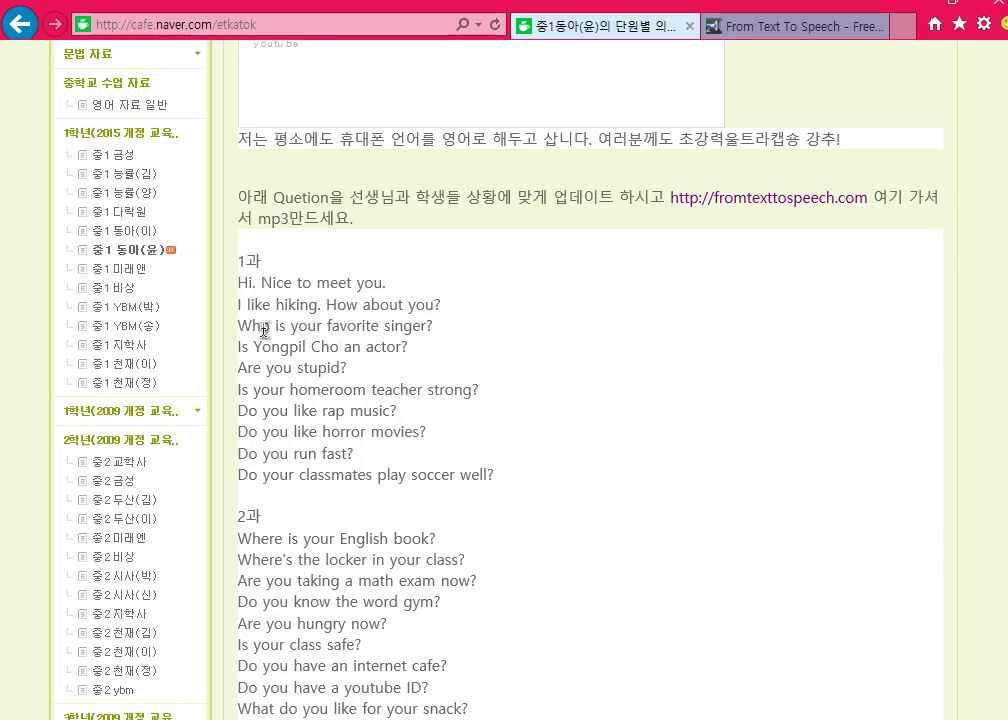
# Step: Highlight individual lesson 1 questions in the cafe post, from the favorite singer question to the classmates soccer question
pyautogui.moveTo(240, 326); pyautogui.dragTo(436, 328)
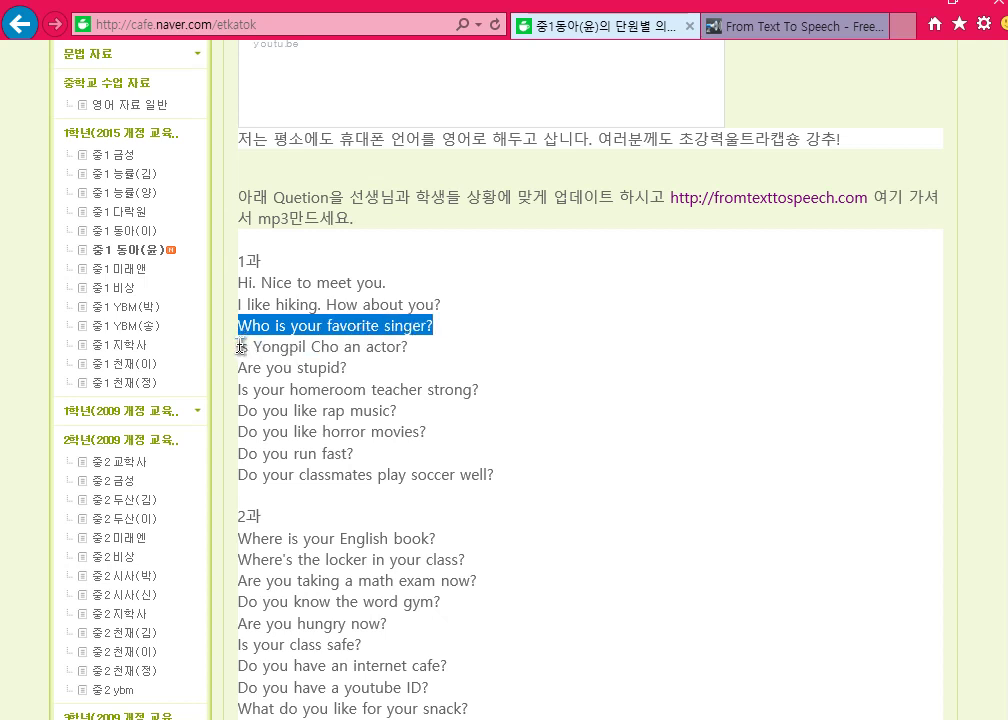
pyautogui.moveTo(238, 347); pyautogui.dragTo(422, 351)
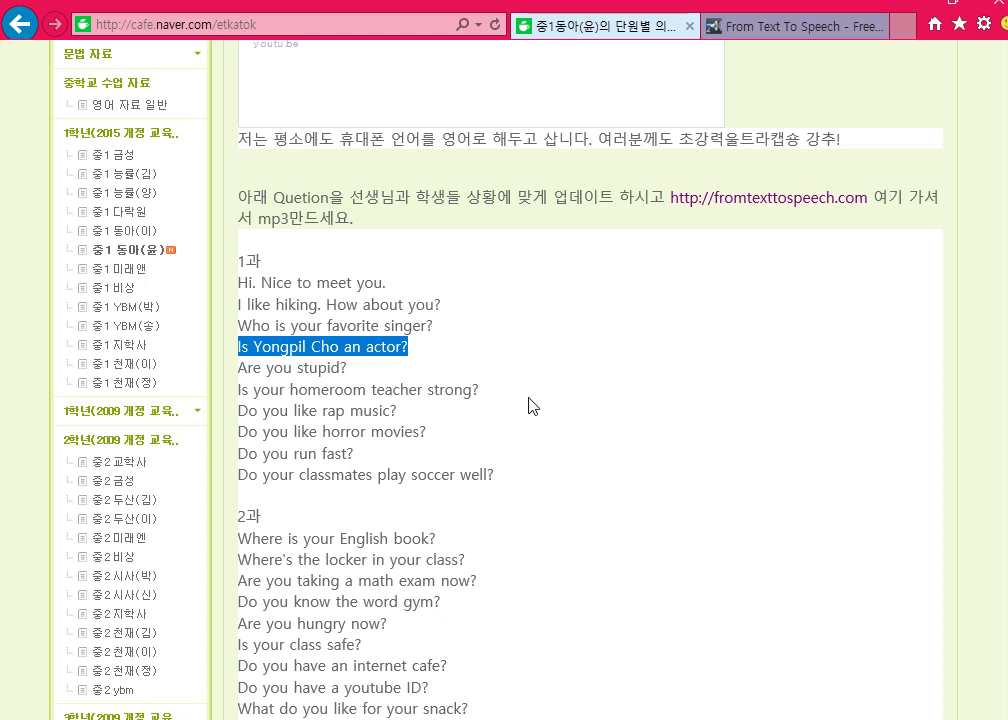
pyautogui.click(260, 432)
pyautogui.moveTo(260, 432); pyautogui.dragTo(421, 439)
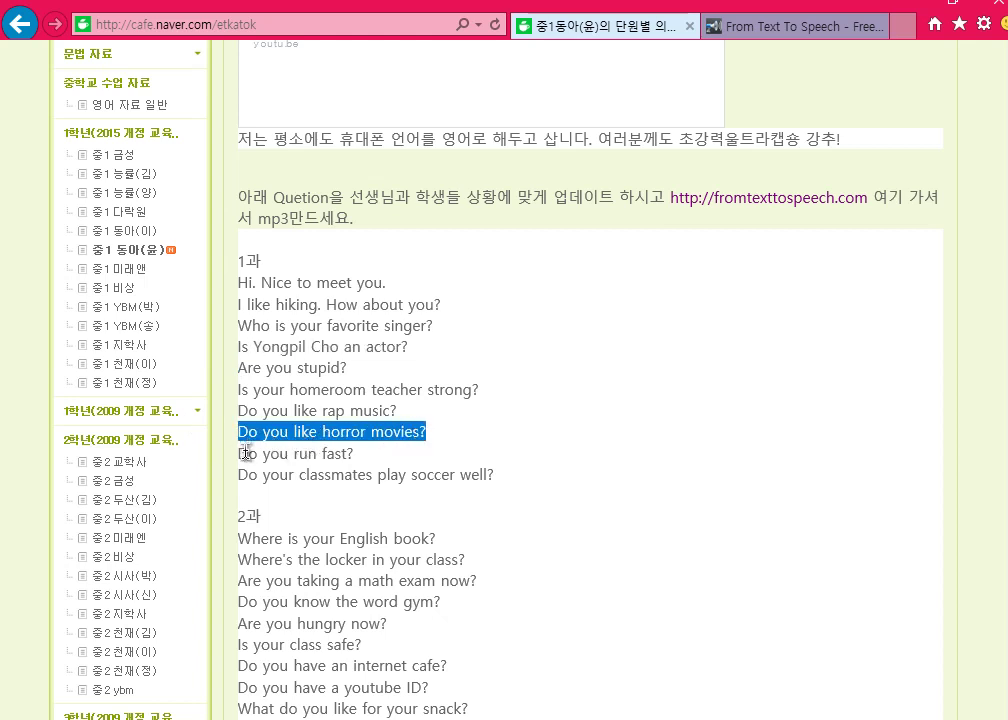
pyautogui.moveTo(240, 453); pyautogui.dragTo(368, 455)
pyautogui.moveTo(238, 474); pyautogui.dragTo(519, 483)
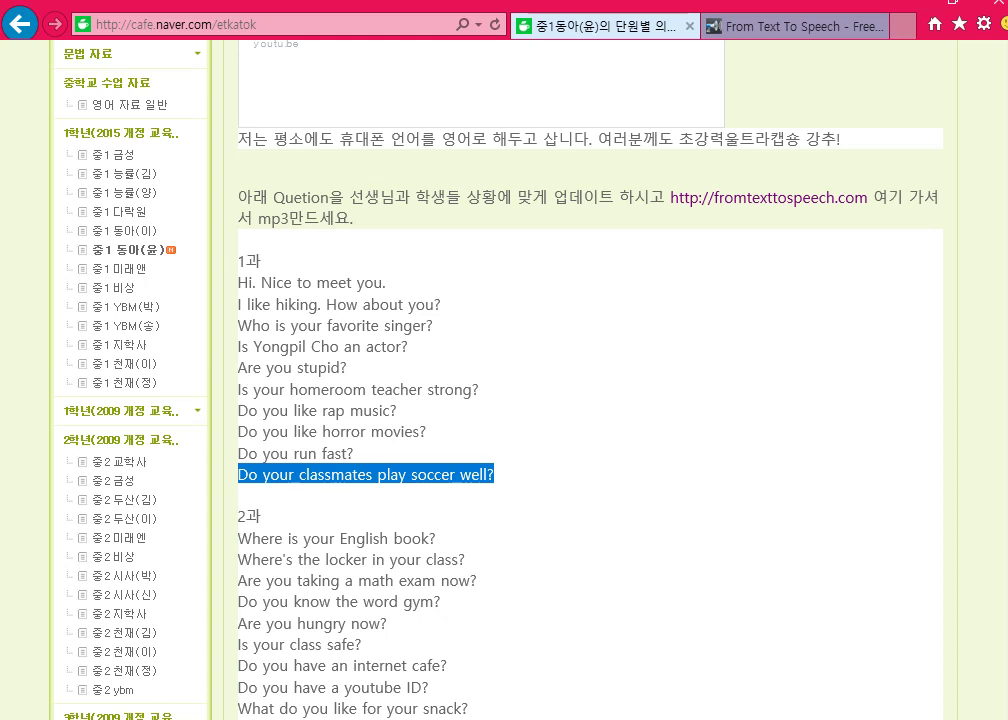
pyautogui.click(430, 610)
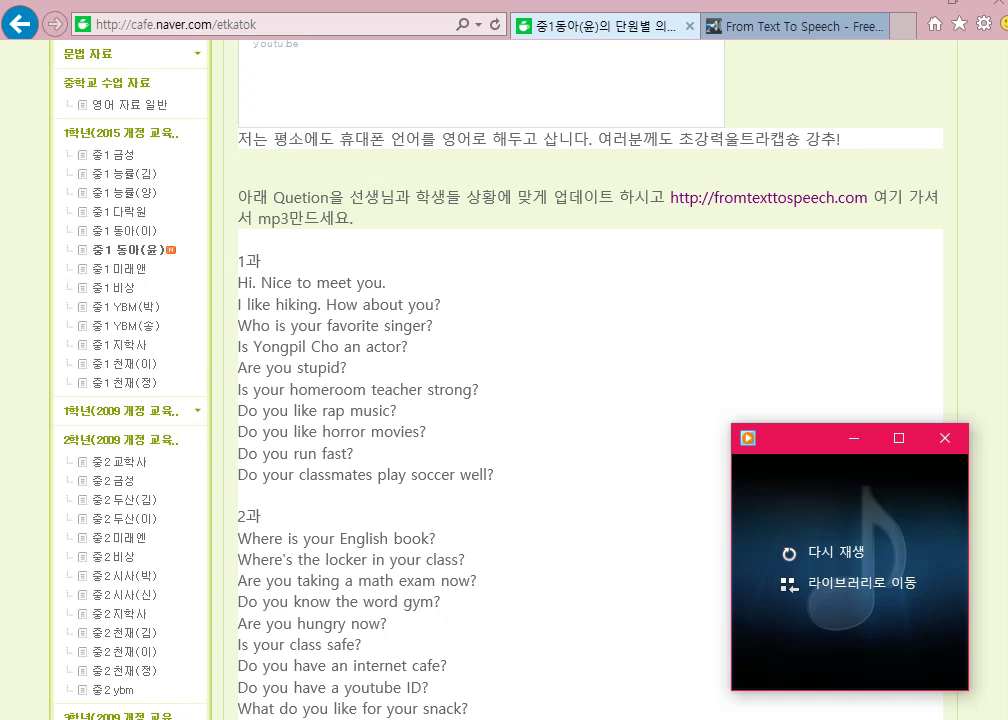
pyautogui.click(240, 690)
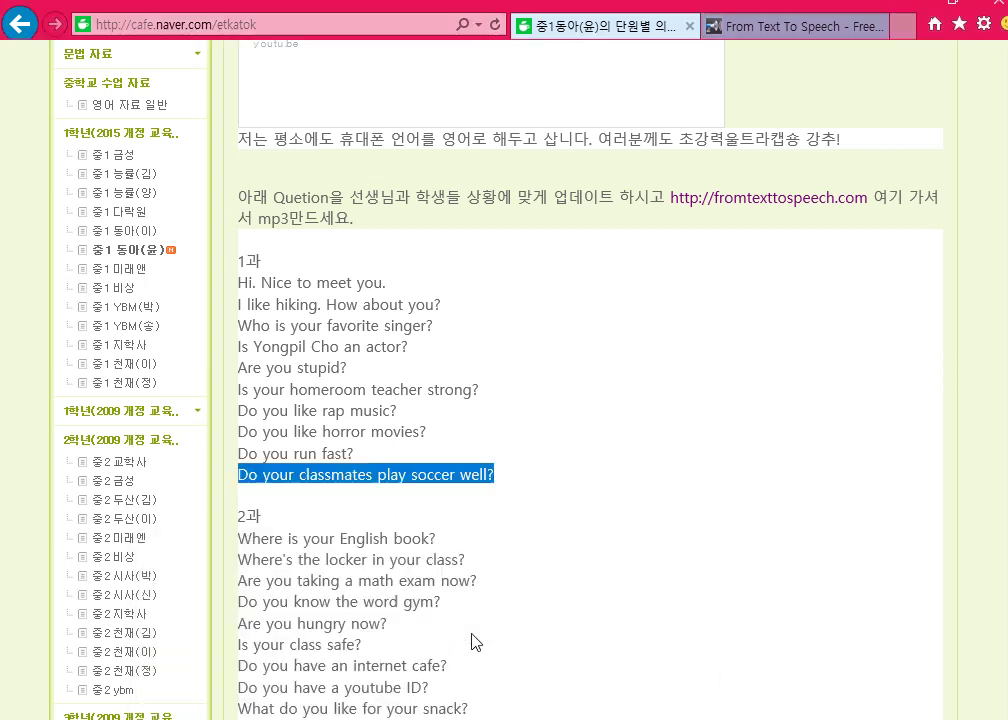
# Step: Return to the text-to-speech form with the lesson questions and create an audio file at very fast speed
pyautogui.hotkey('ctrl', 'Tab')
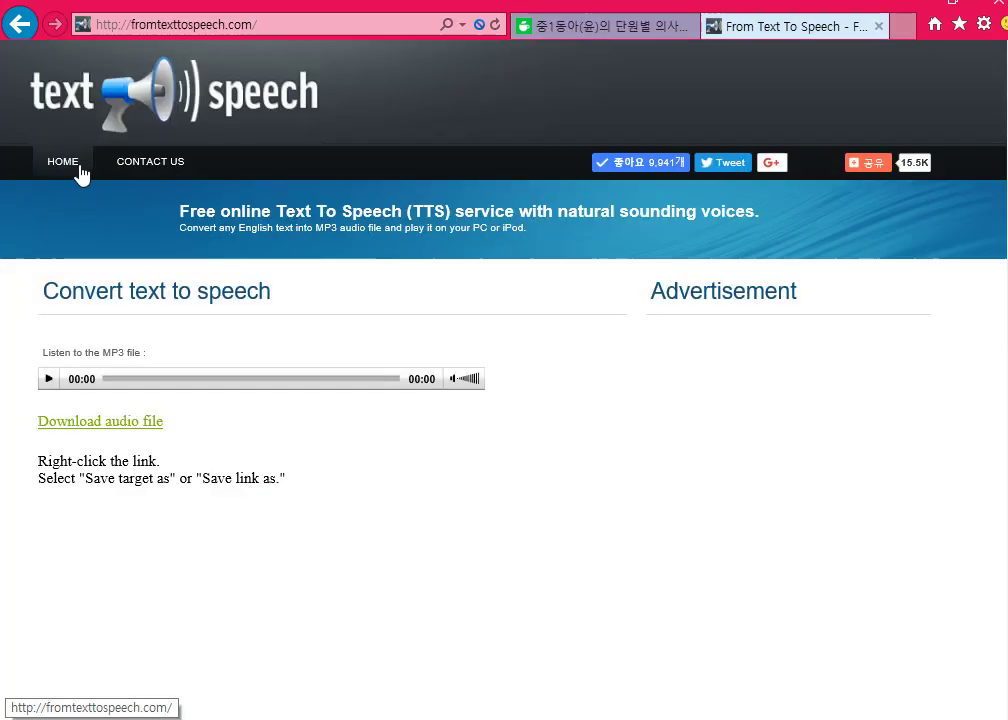
pyautogui.click(22, 24)
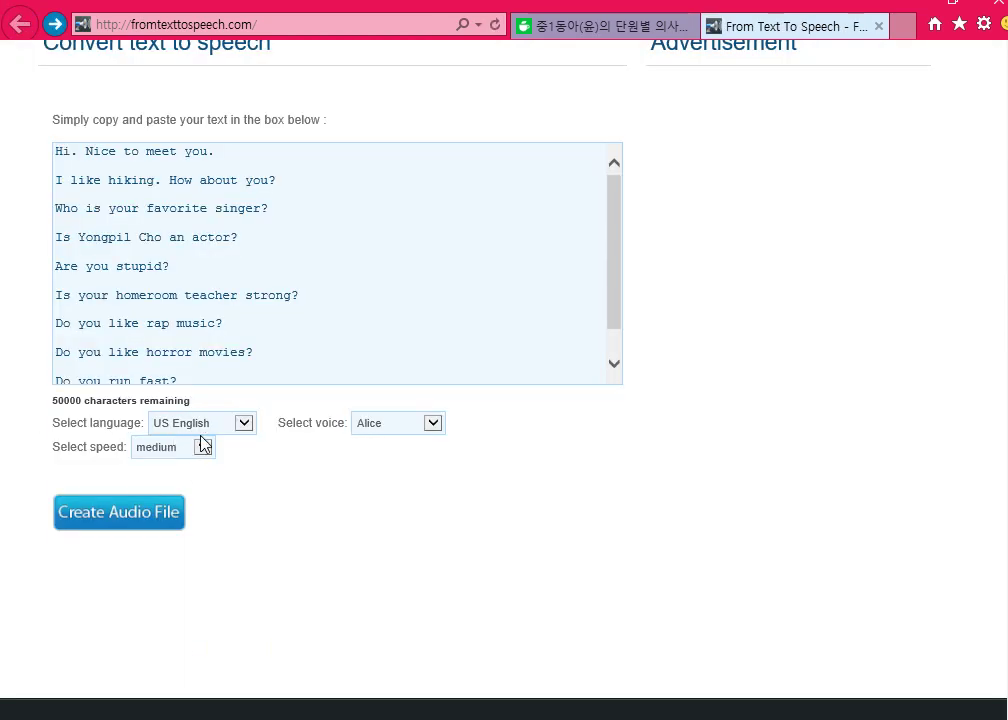
pyautogui.click(200, 446)
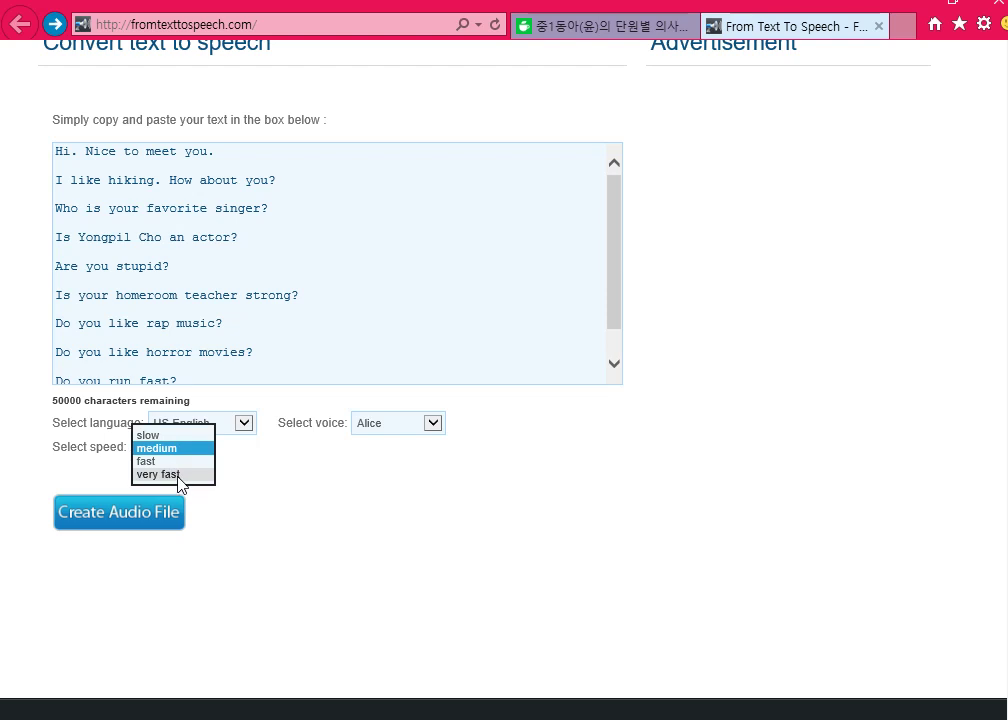
pyautogui.click(176, 476)
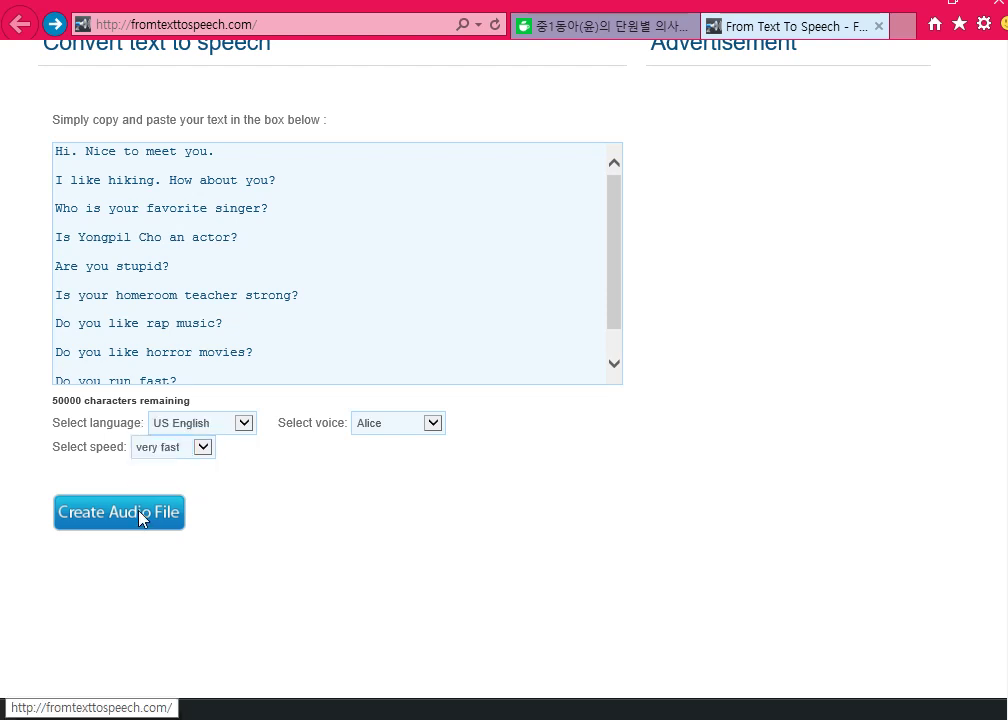
pyautogui.click(142, 524)
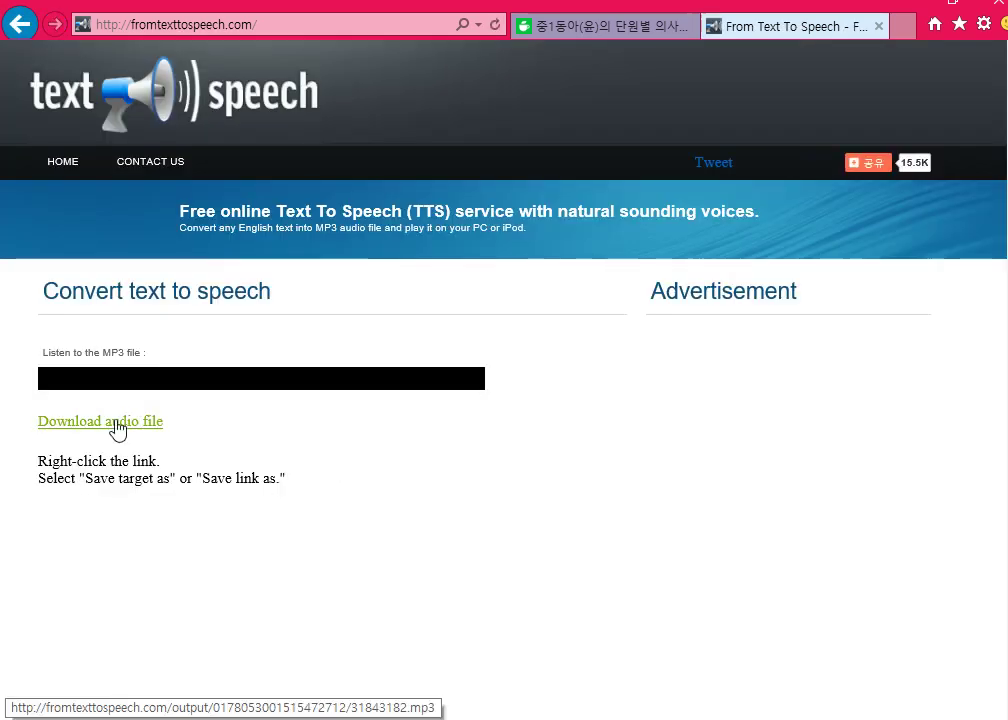
# Step: Start saving the very fast audio file and clear its suggested base name, keeping the .mp3 extension
pyautogui.rightClick(117, 427)
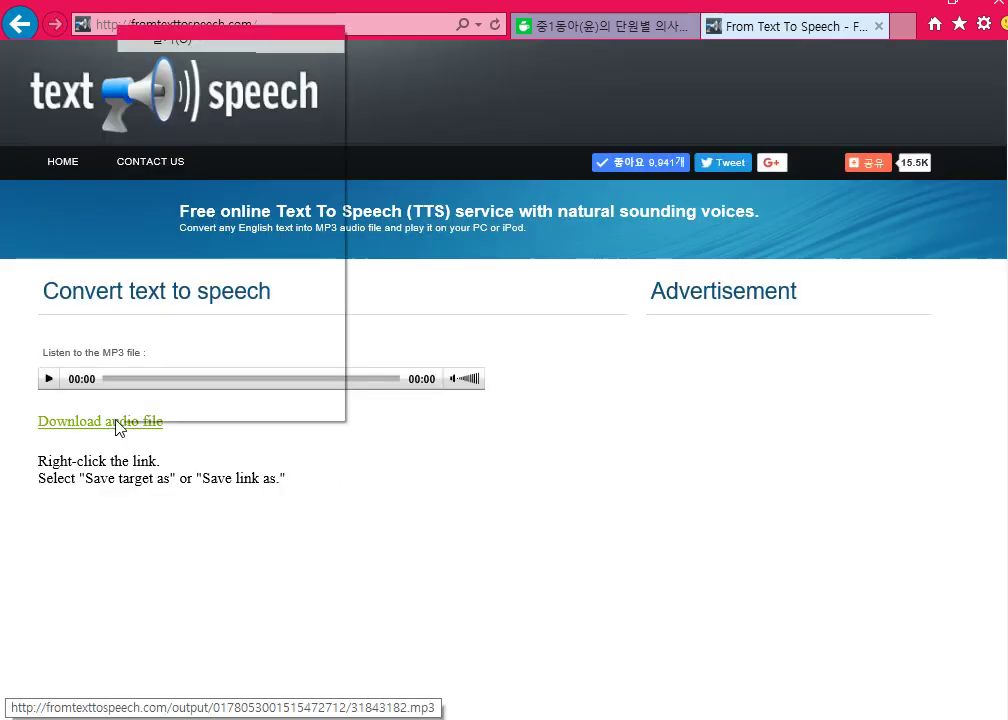
pyautogui.click(240, 105)
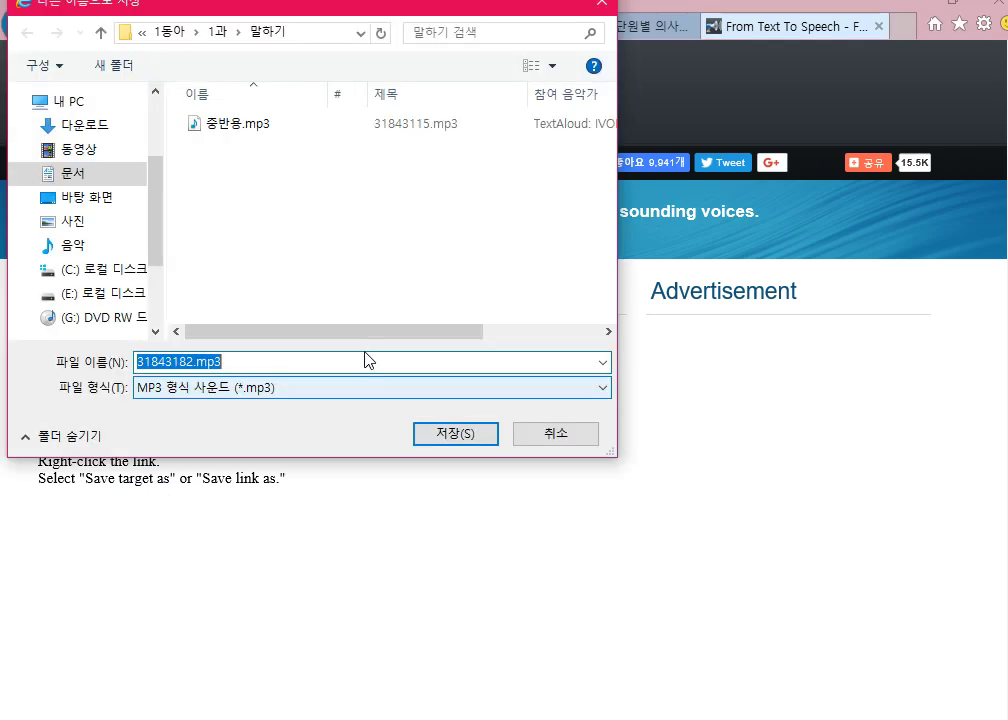
pyautogui.click(195, 362)
pyautogui.press('BackSpace')
pyautogui.press('BackSpace')
pyautogui.press('BackSpace')
pyautogui.press('BackSpace')
pyautogui.press('BackSpace')
pyautogui.press('BackSpace')
pyautogui.press('BackSpace')
pyautogui.press('BackSpace')
pyautogui.write('다')
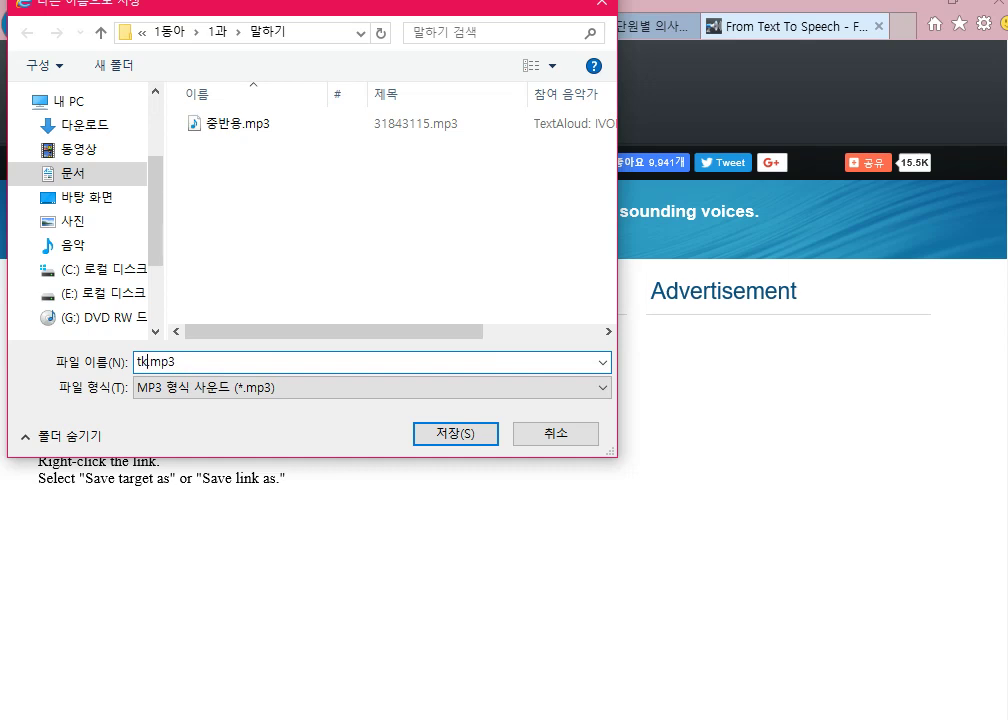
pyautogui.press('BackSpace')
pyautogui.press('BackSpace')
# Step: Save the audio file in the 말하기 folder as 상반용.mp3
pyautogui.write('상드')
pyautogui.write('응')
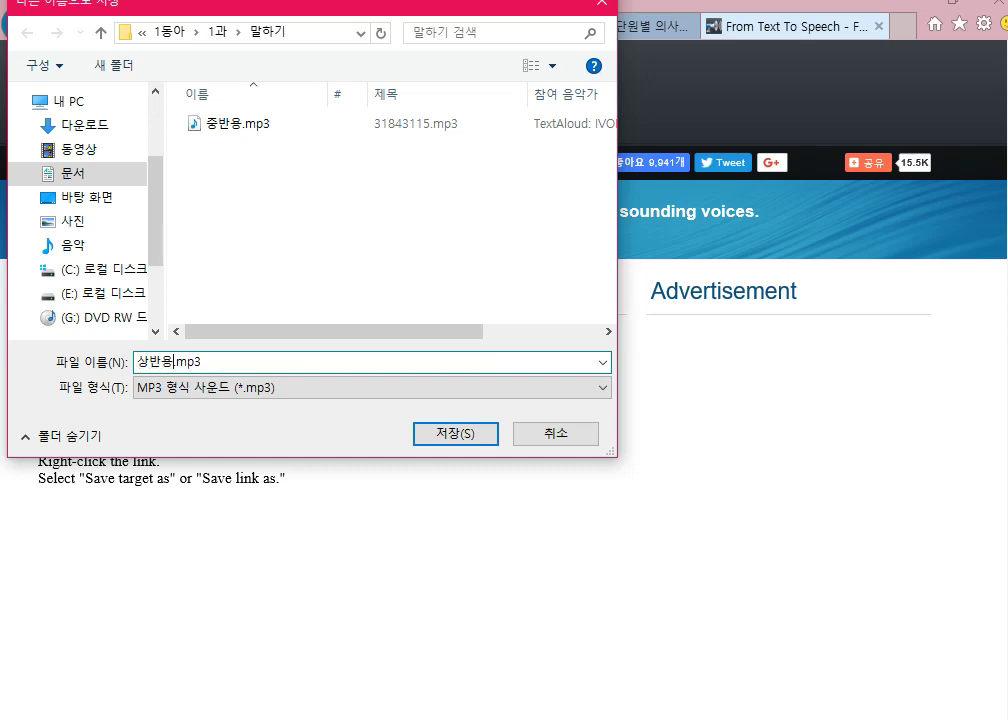
pyautogui.press('Return')
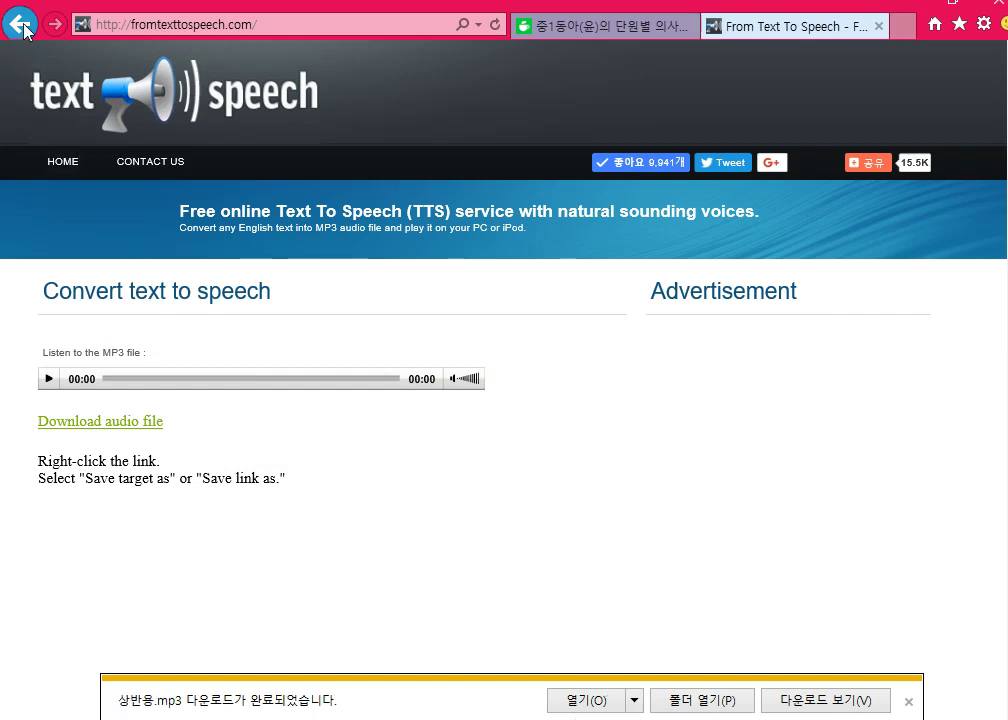
# Step: Open the download folder, play 상반용.mp3 and close the player
pyautogui.click(704, 702)
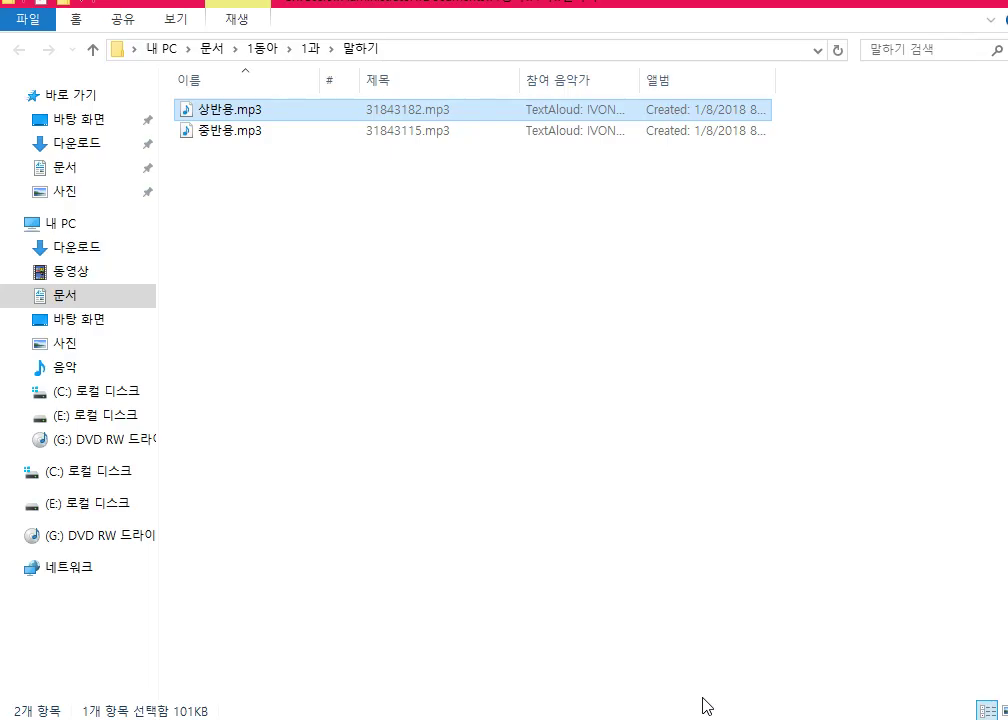
pyautogui.doubleClick(240, 110)
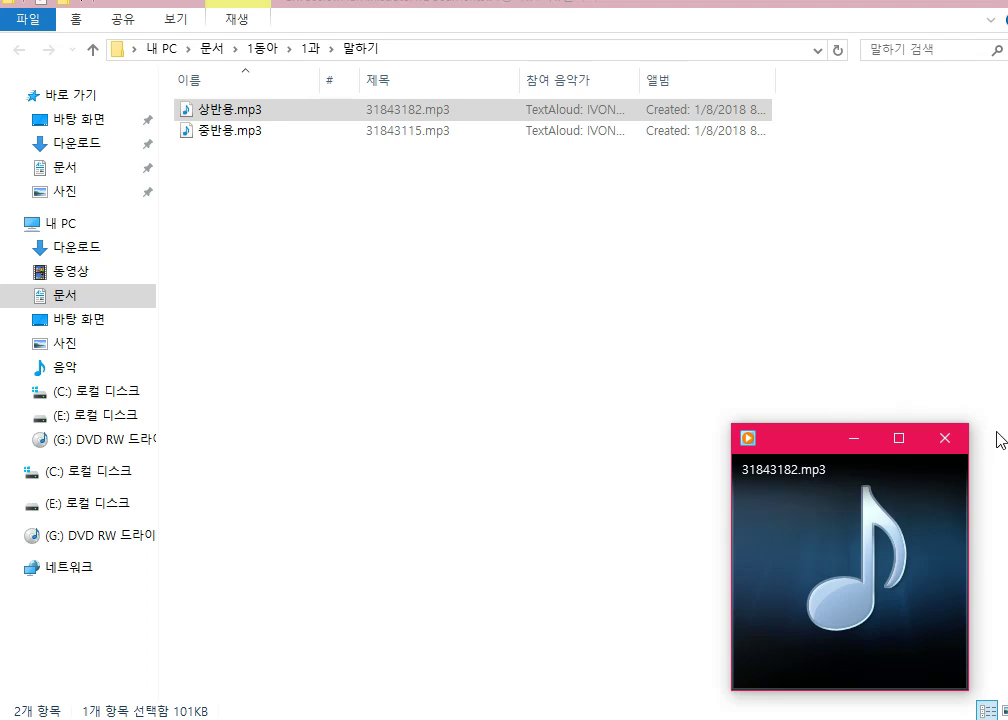
pyautogui.click(946, 440)
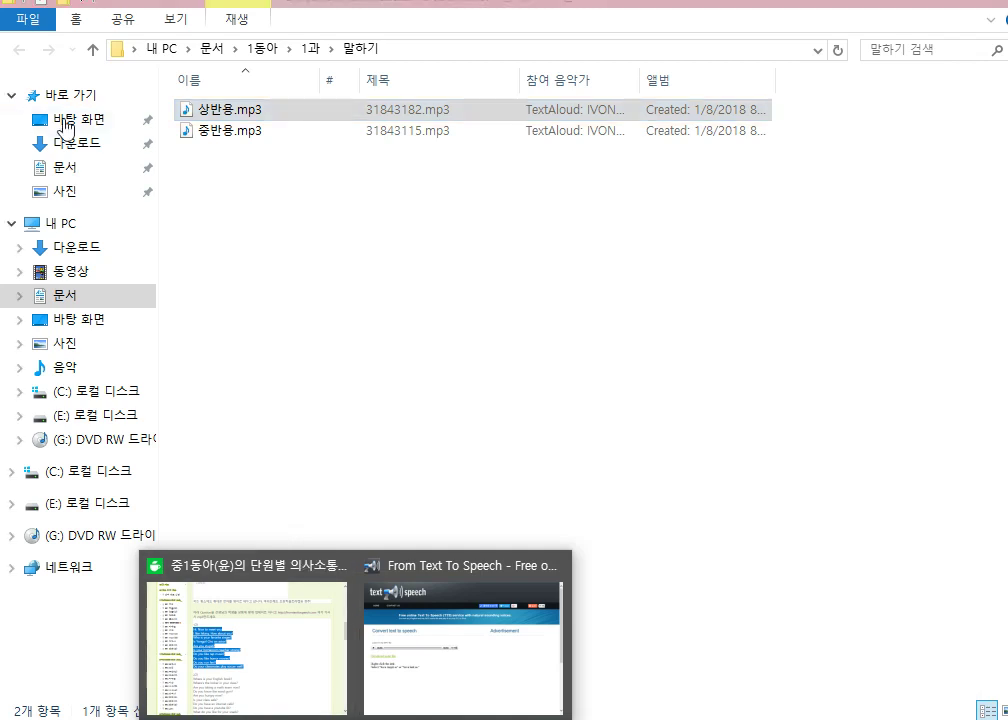
# Step: Go back to the text-to-speech form in the browser and create an audio file of the questions at slow speed
pyautogui.click(432, 669)
pyautogui.click(22, 24)
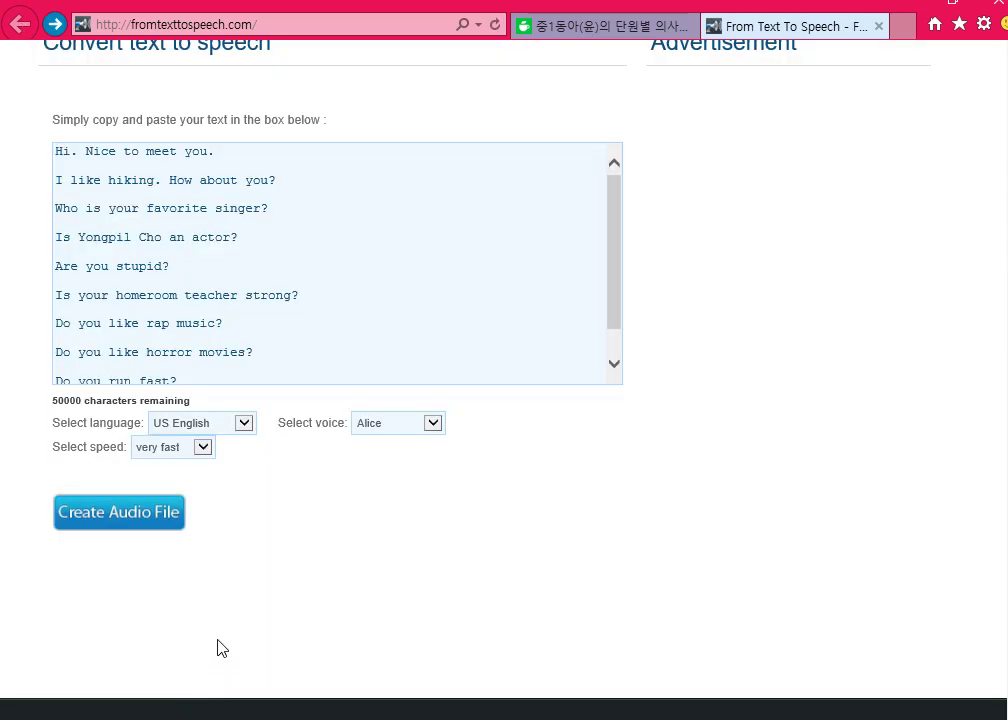
pyautogui.click(204, 449)
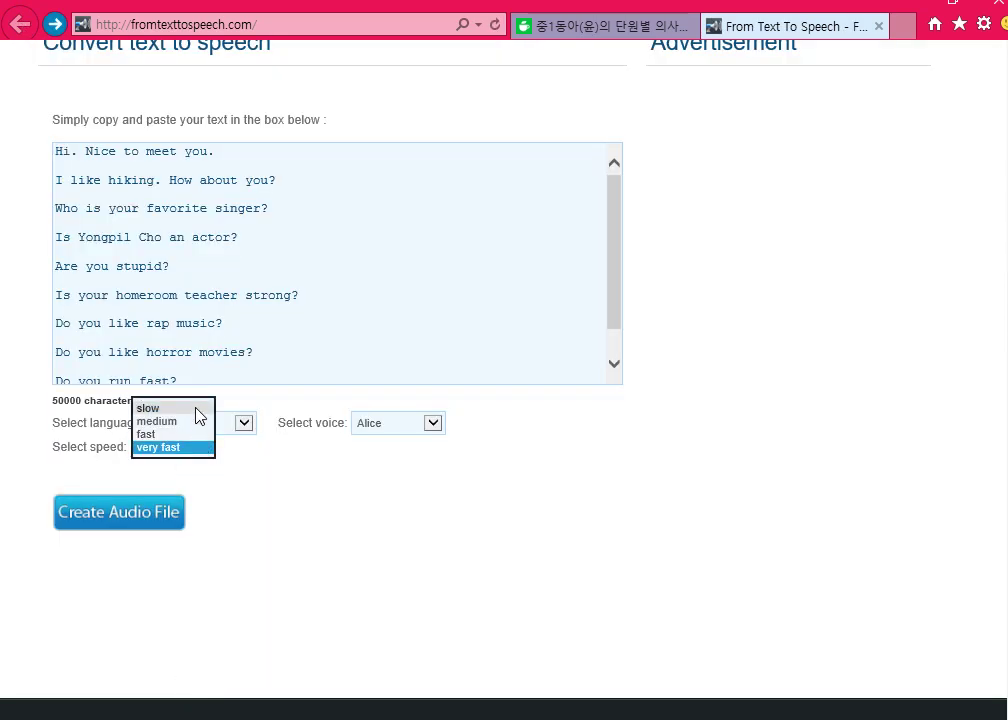
pyautogui.click(197, 408)
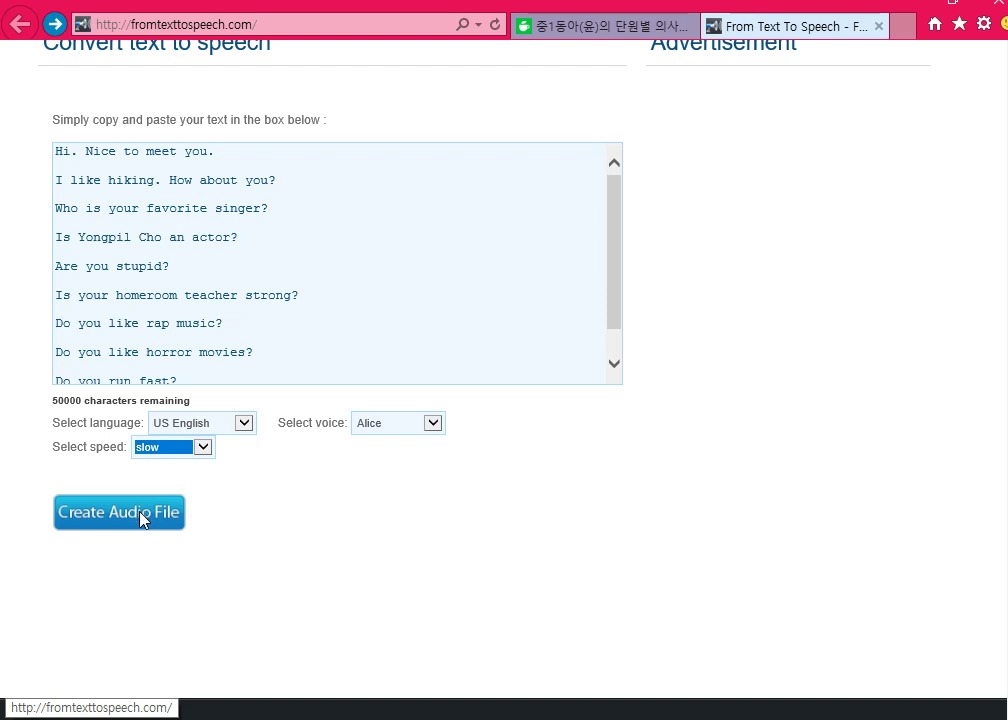
pyautogui.click(141, 518)
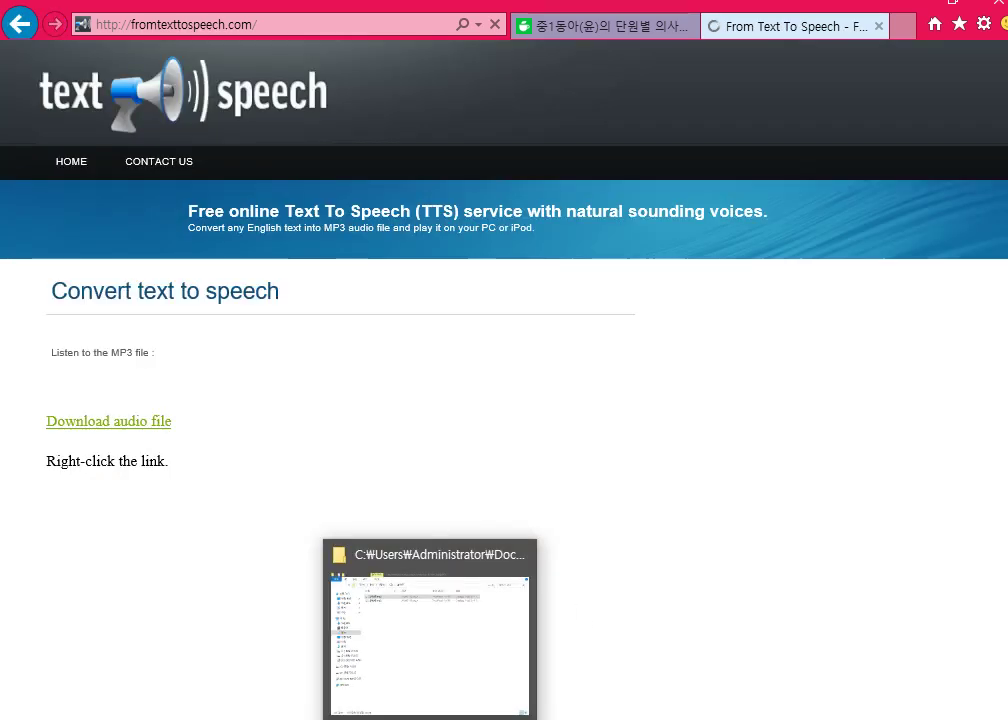
# Step: Start saving the slow audio file and remove its suggested base name, leaving only the .mp3 extension
pyautogui.rightClick(100, 432)
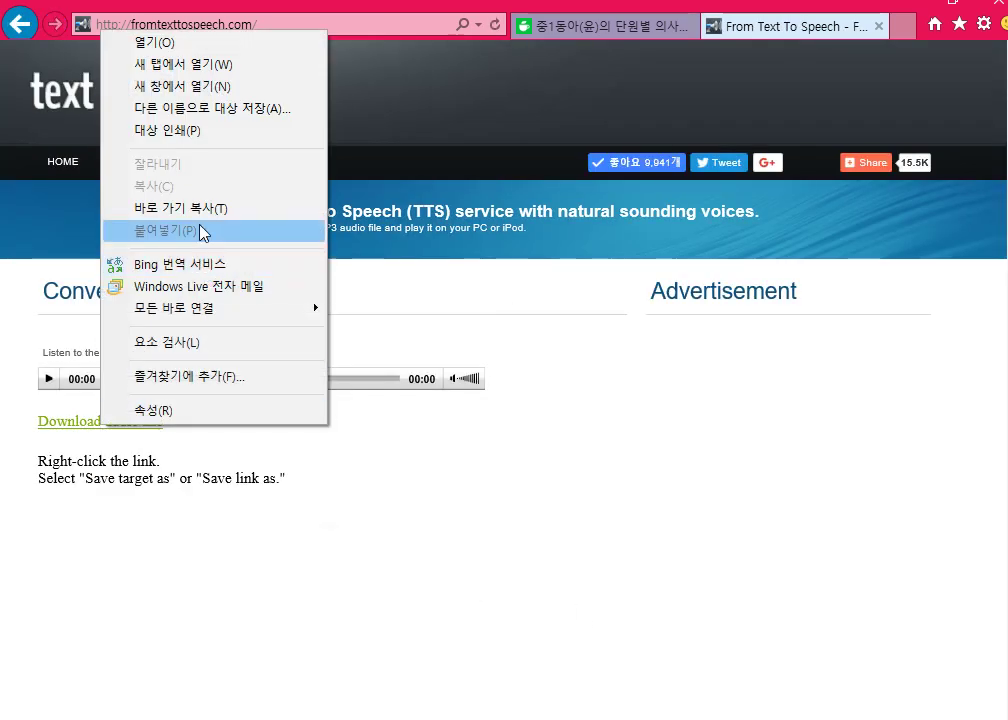
pyautogui.click(220, 107)
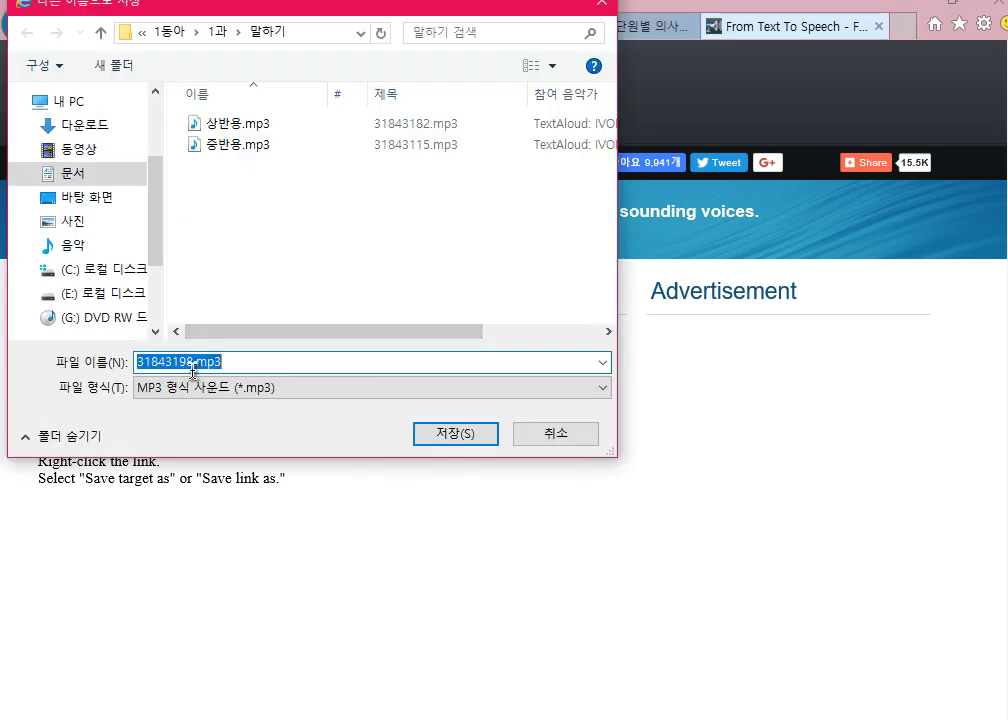
pyautogui.click(221, 362)
pyautogui.press('BackSpace')
pyautogui.press('BackSpace')
pyautogui.press('BackSpace')
pyautogui.press('BackSpace')
pyautogui.press('BackSpace')
pyautogui.press('BackSpace')
pyautogui.press('BackSpace')
pyautogui.press('BackSpace')
pyautogui.write('gkqksdy')
pyautogui.press('BackSpace')
pyautogui.press('BackSpace')
pyautogui.press('BackSpace')
pyautogui.press('BackSpace')
pyautogui.press('BackSpace')
pyautogui.press('BackSpace')
pyautogui.press('BackSpace')
# Step: Save the audio file in the 말하기 folder as 하반용.mp3
pyautogui.write('하반ㄴ')
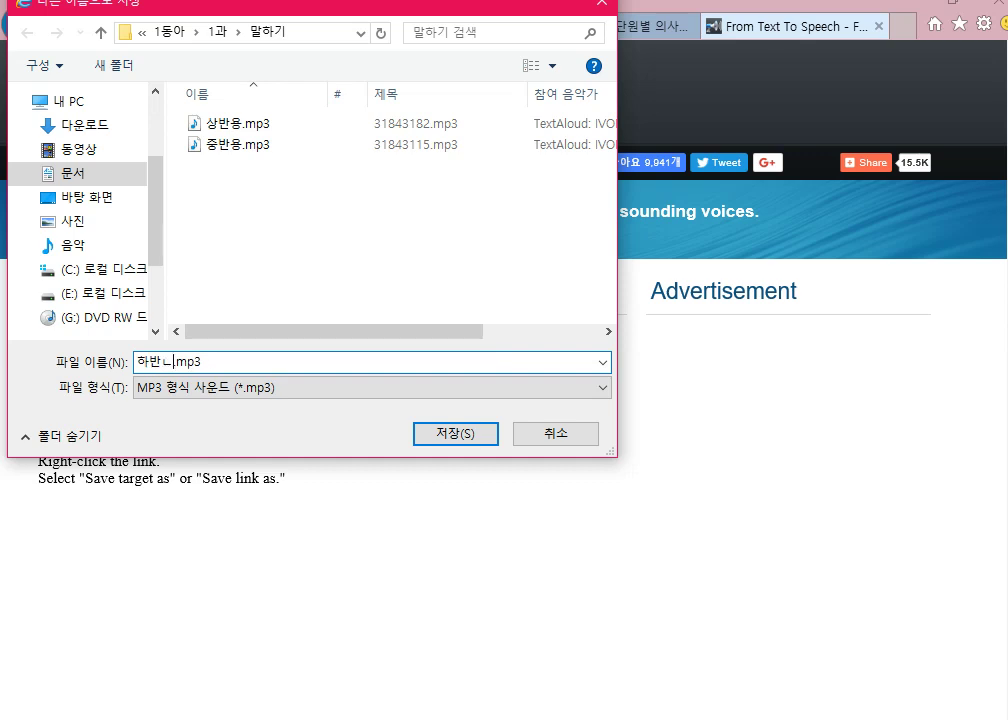
pyautogui.press('BackSpace')
pyautogui.write('용')
pyautogui.press('Return')
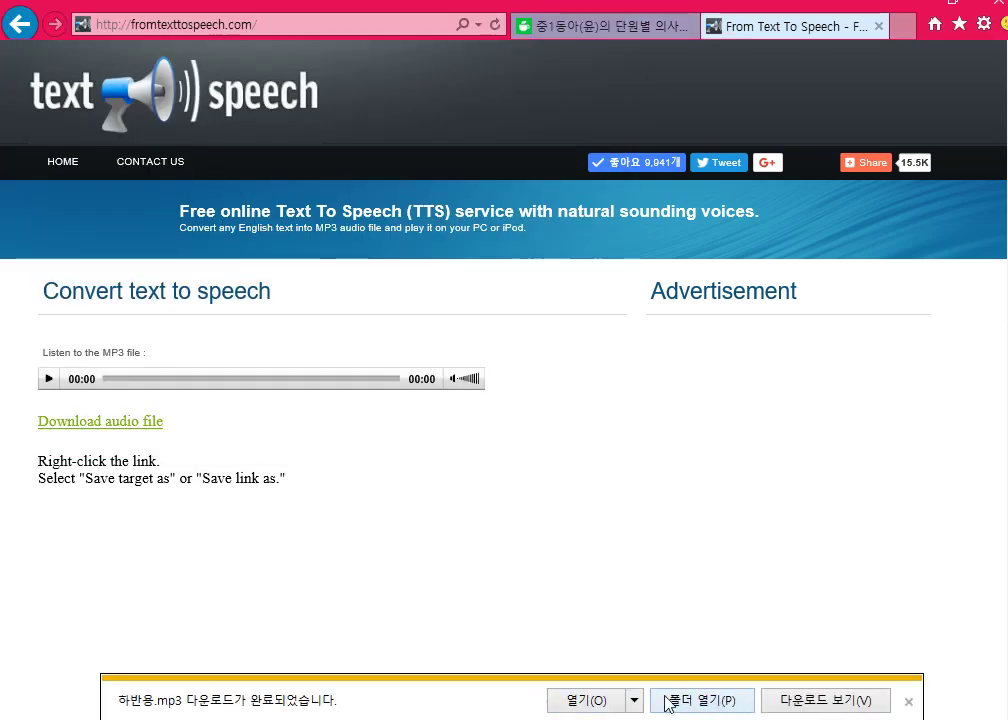
# Step: Open the download folder, play 하반용.mp3 and pause it
pyautogui.click(708, 699)
pyautogui.doubleClick(242, 154)
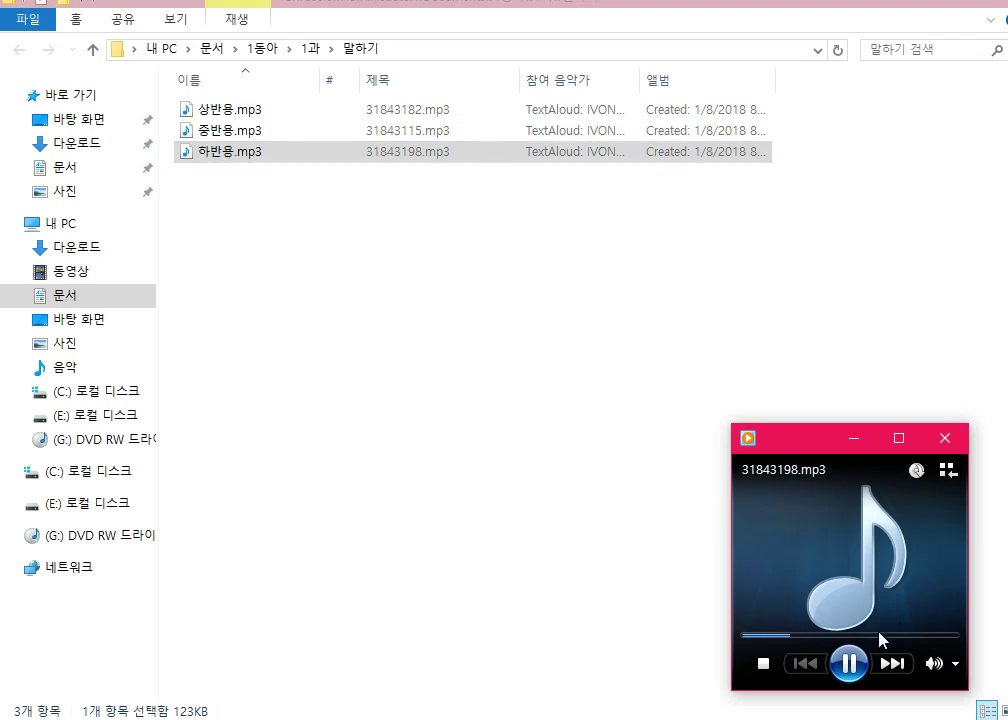
pyautogui.click(847, 664)
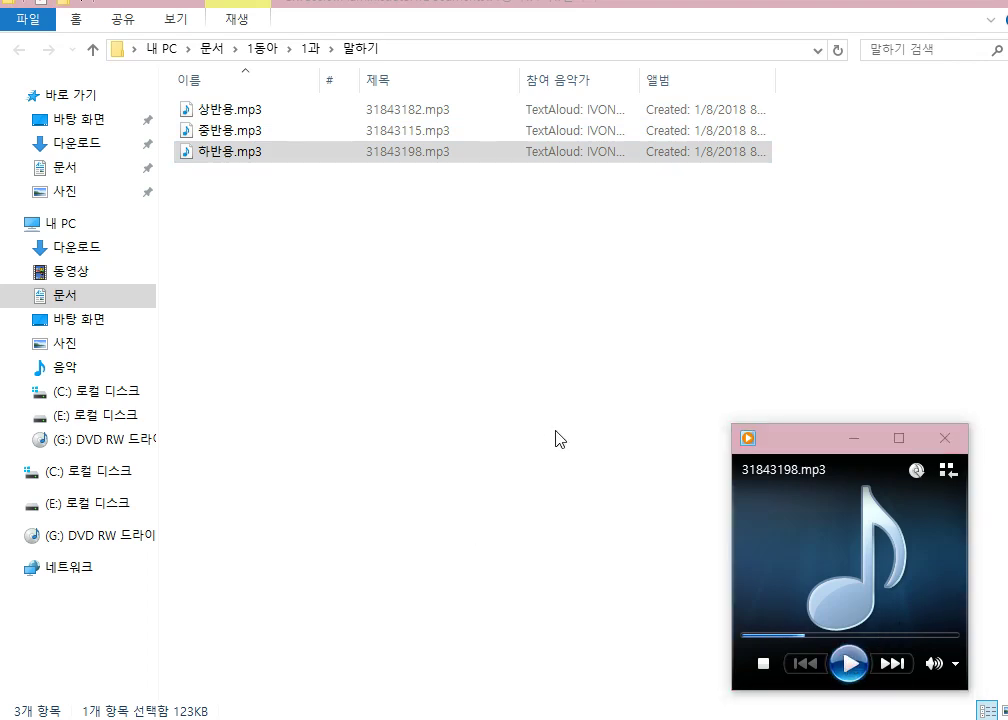
# Step: Maximize the player and play 하반용.mp3 from near the start and again from 00:09, pausing after each passage
pyautogui.click(899, 438)
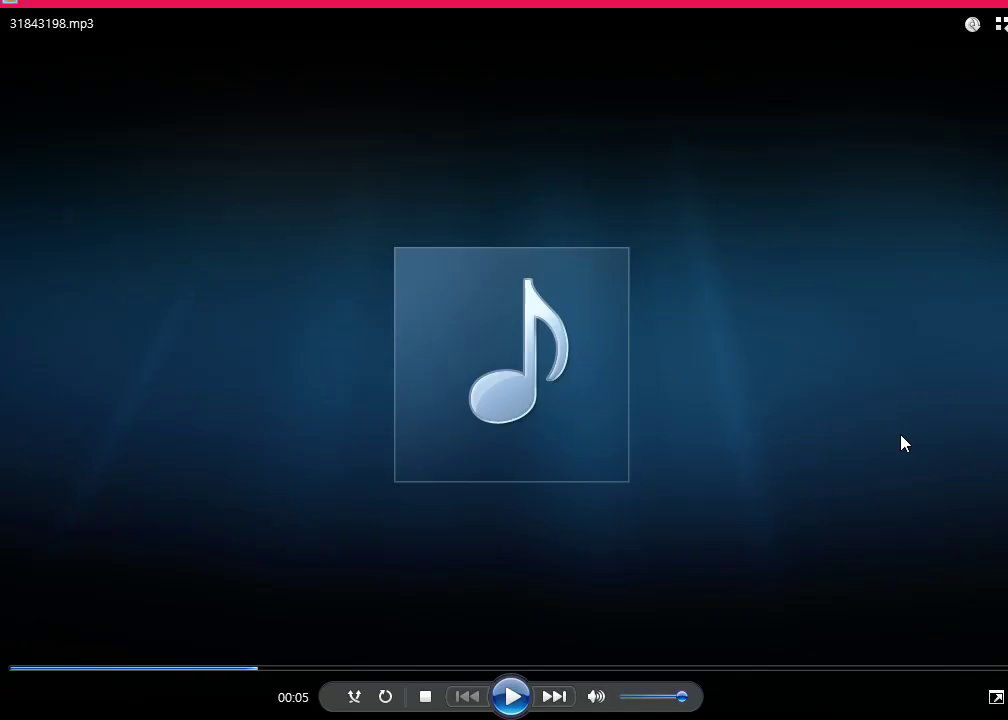
pyautogui.click(95, 667)
pyautogui.click(512, 698)
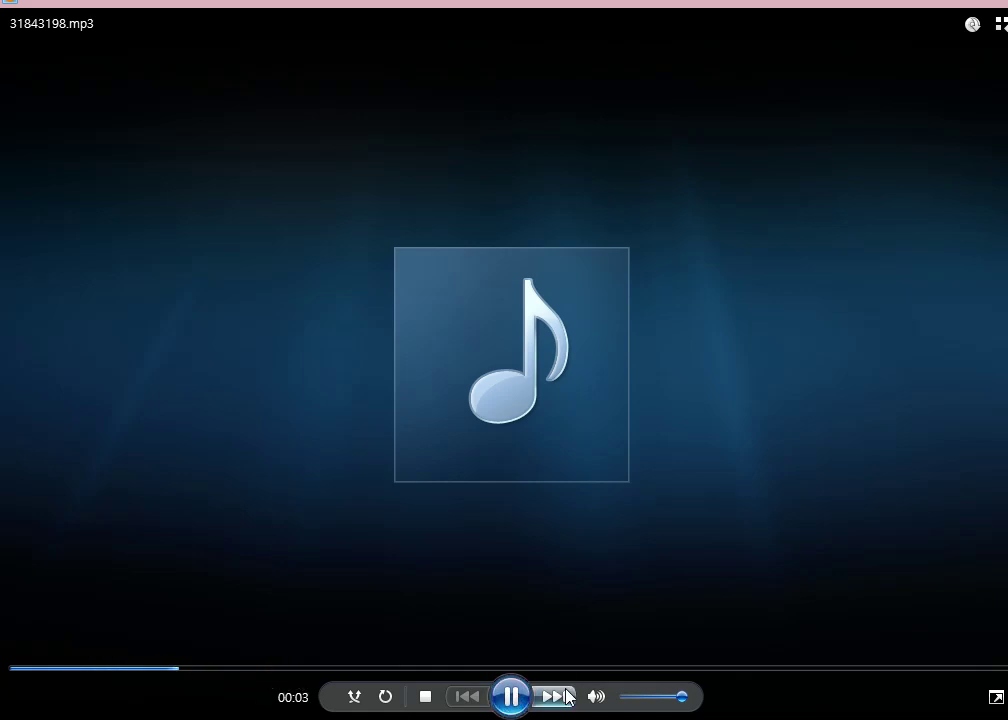
pyautogui.click(512, 697)
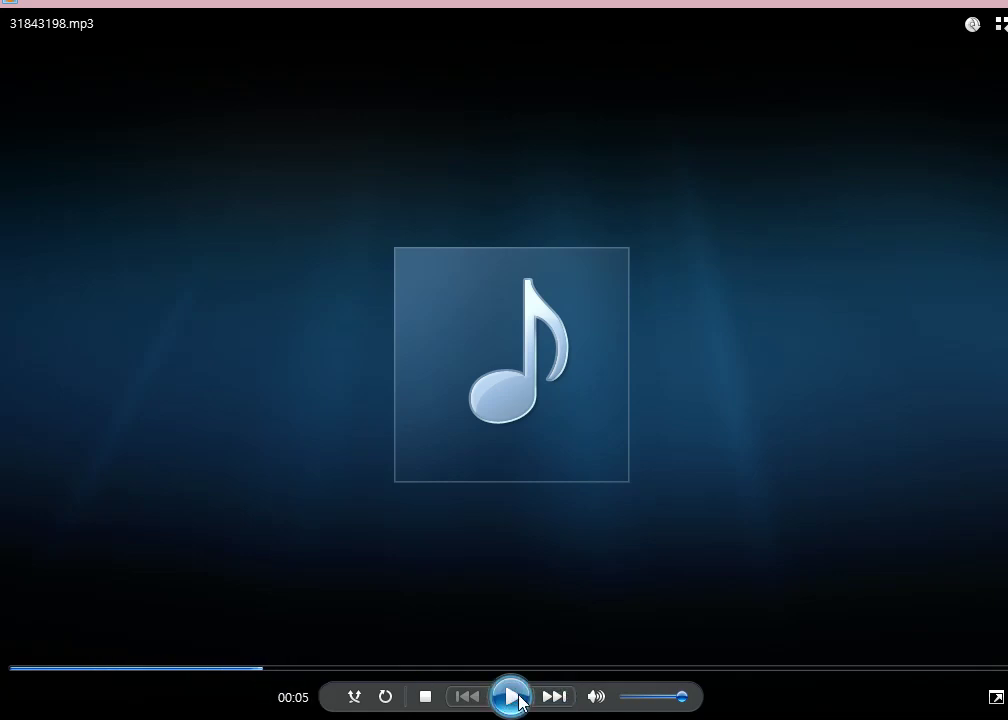
pyautogui.click(410, 667)
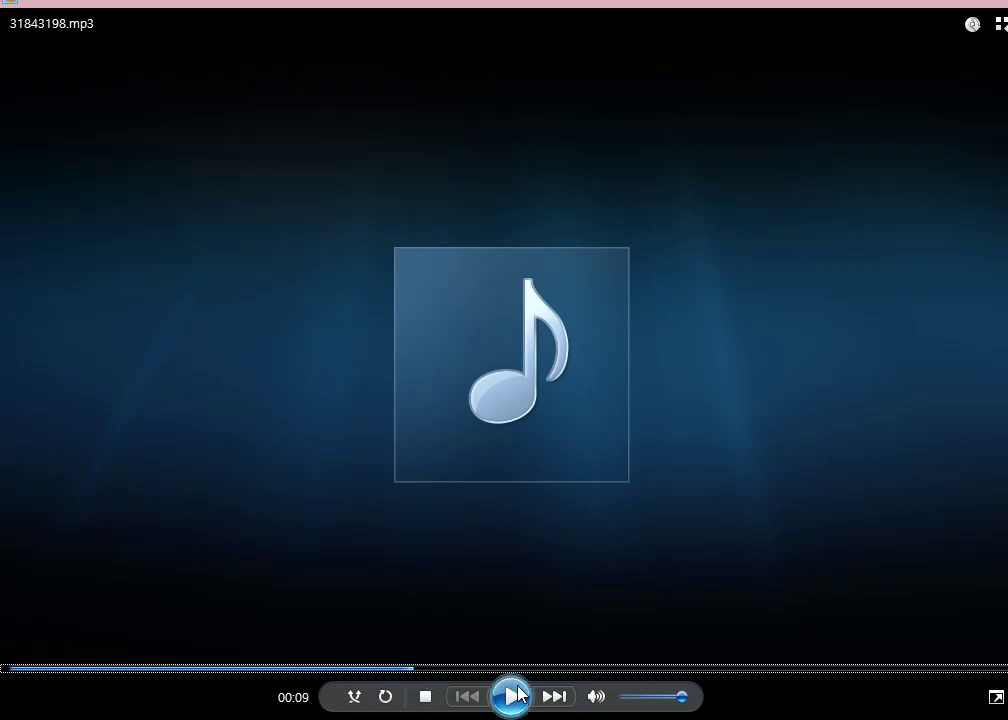
pyautogui.click(518, 704)
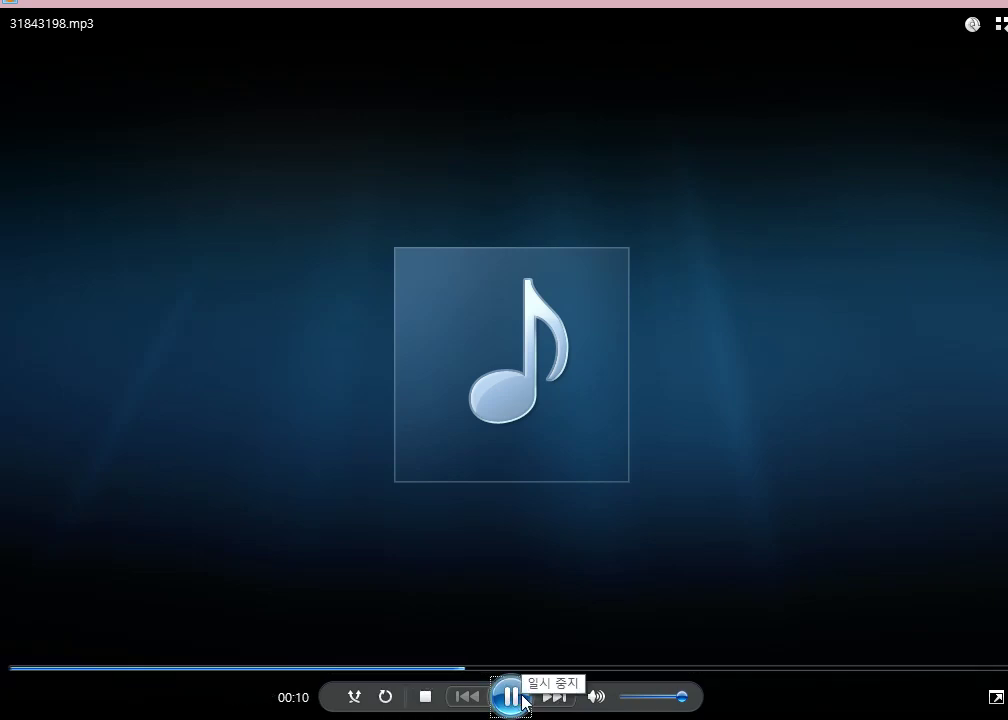
pyautogui.click(514, 704)
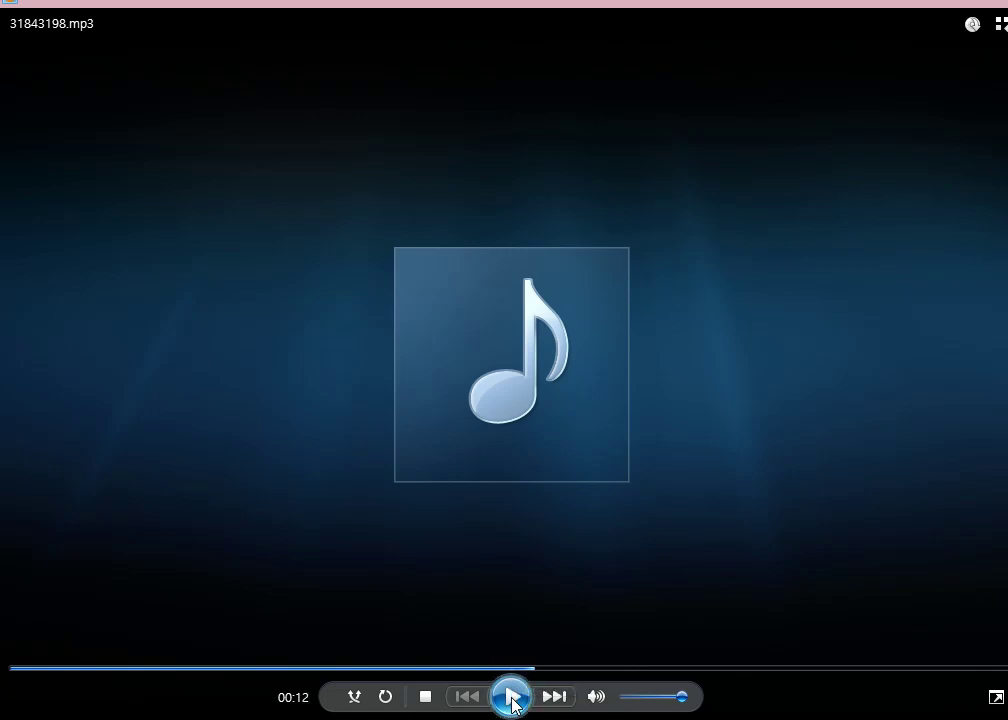
# Step: Dismiss the player window and search the installed programs for audacity
pyautogui.click(934, 8)
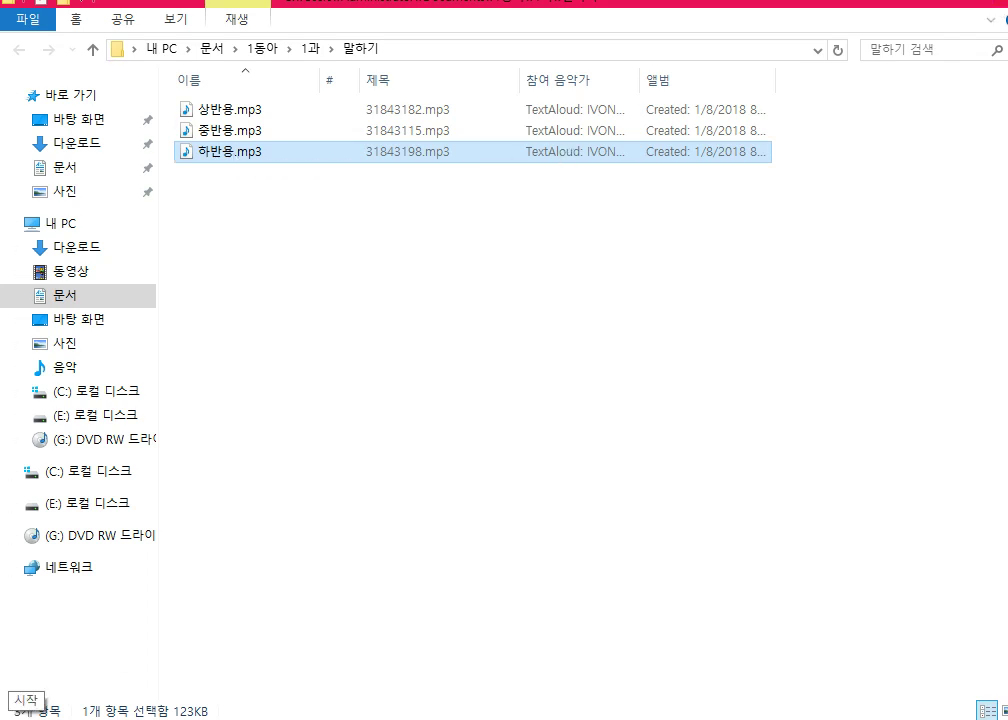
pyautogui.click(12, 714)
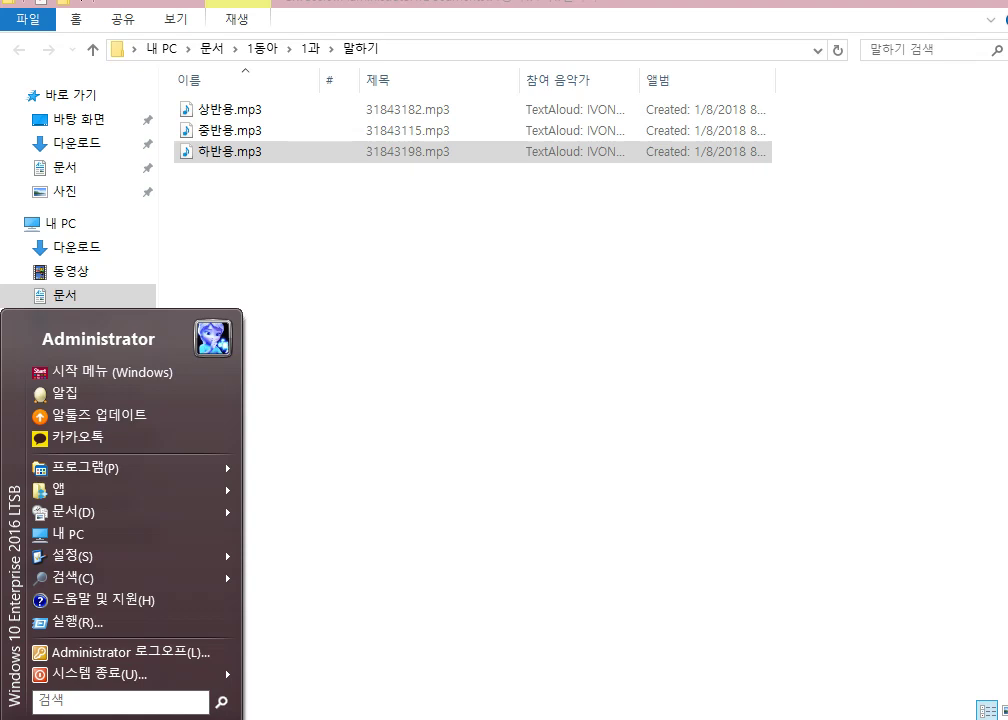
pyautogui.moveTo(105, 485)
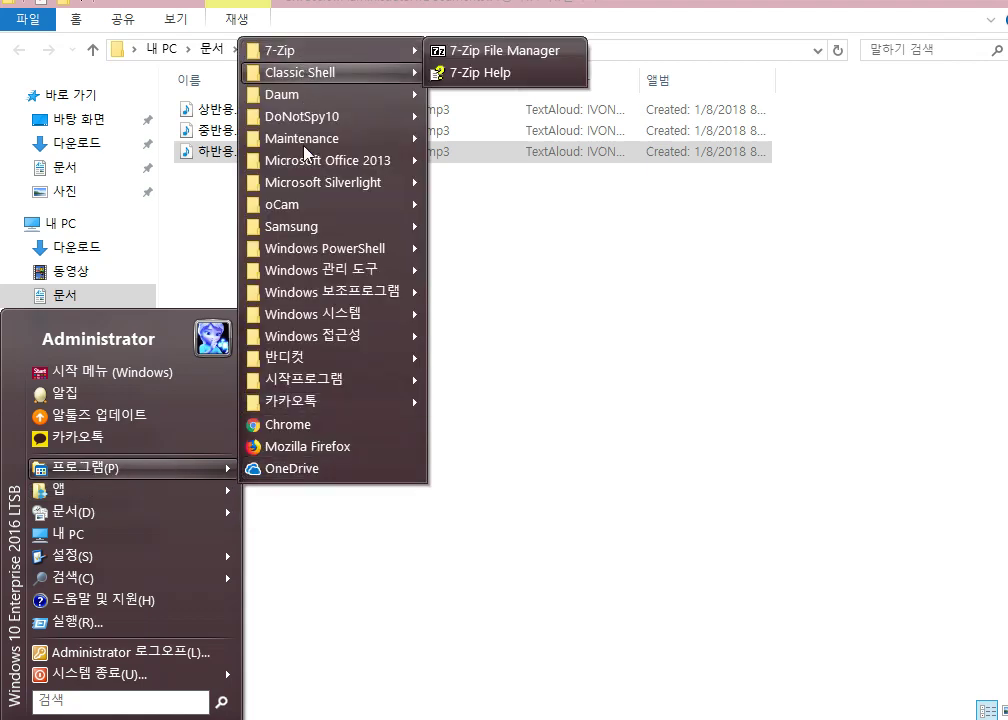
pyautogui.click(95, 699)
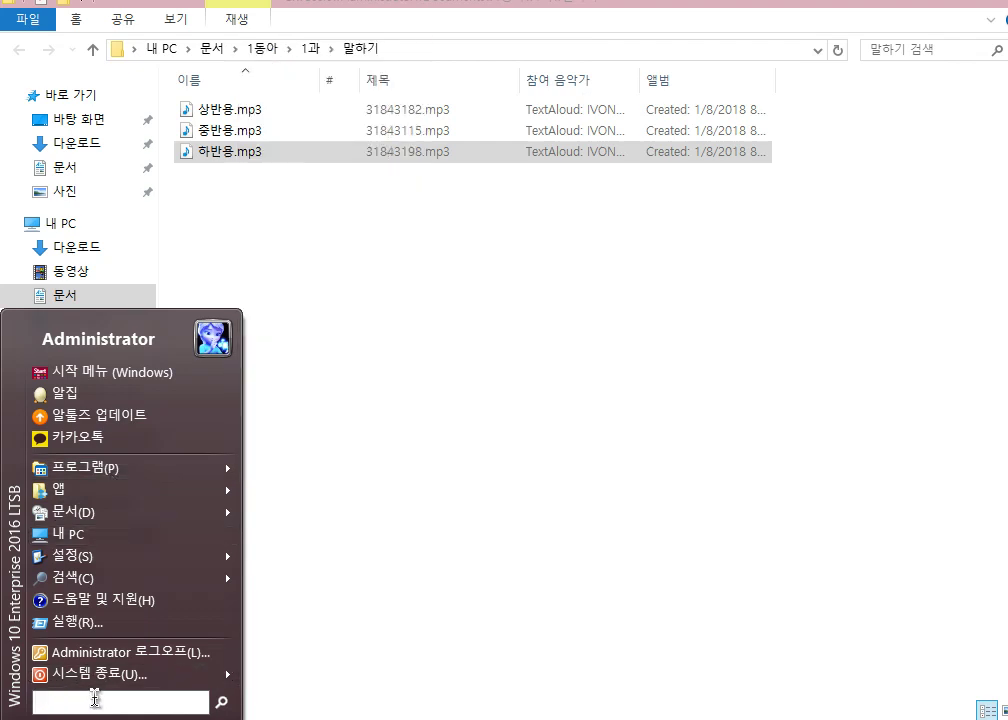
pyautogui.write('audac')
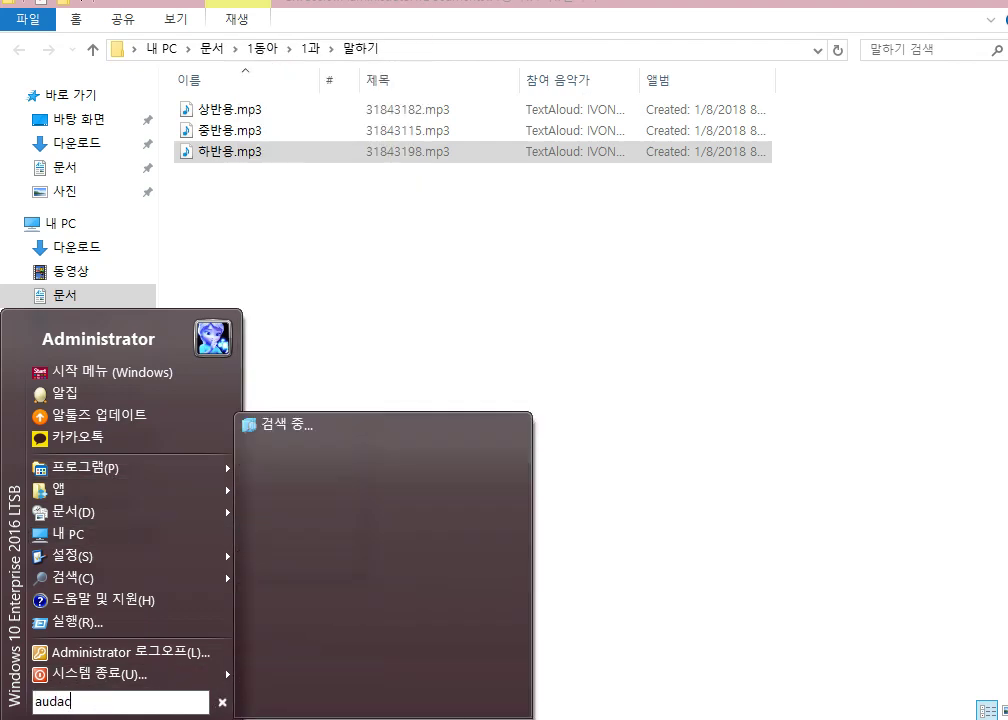
pyautogui.write('ity')
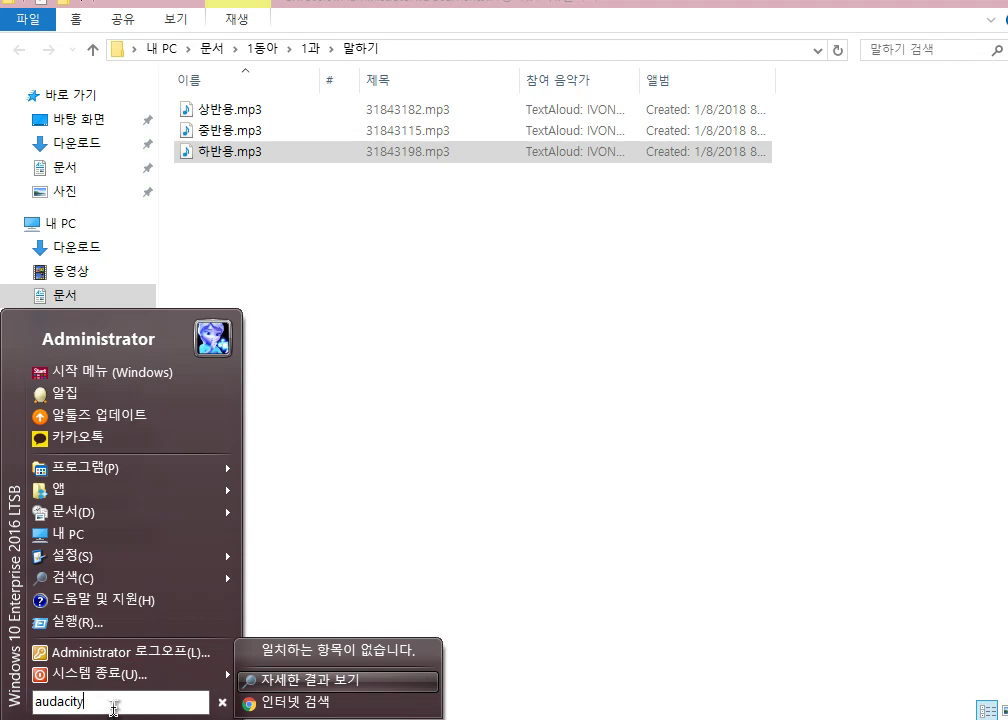
pyautogui.moveTo(110, 703); pyautogui.dragTo(5, 706)
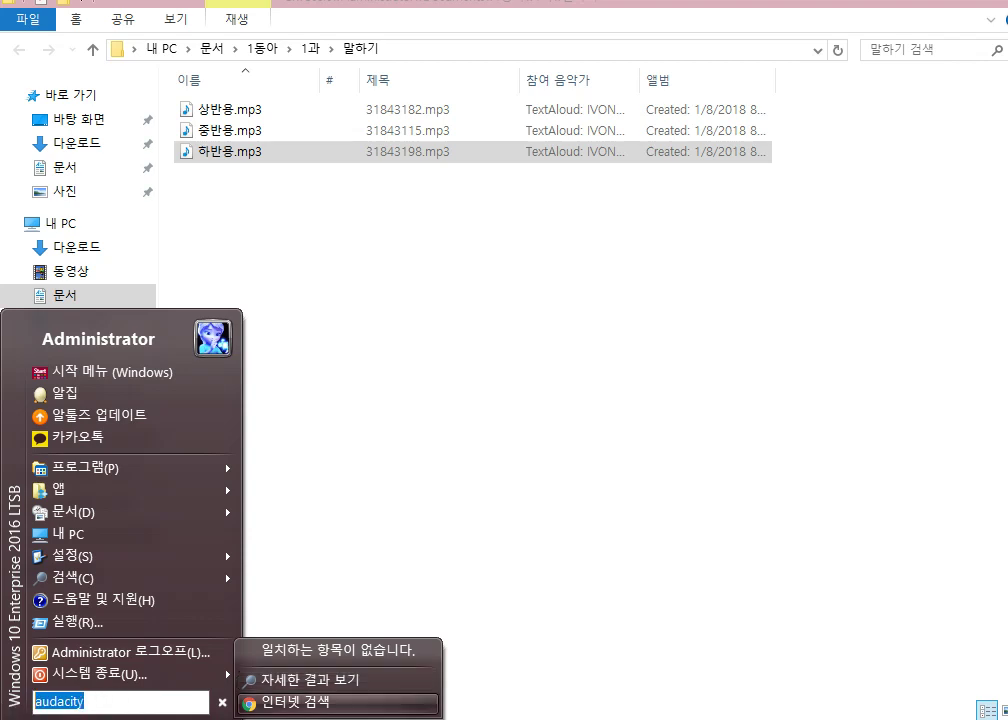
# Step: Switch to Internet Explorer, search the web for audacity and open the official audacityteam.org site
pyautogui.moveTo(356, 719)
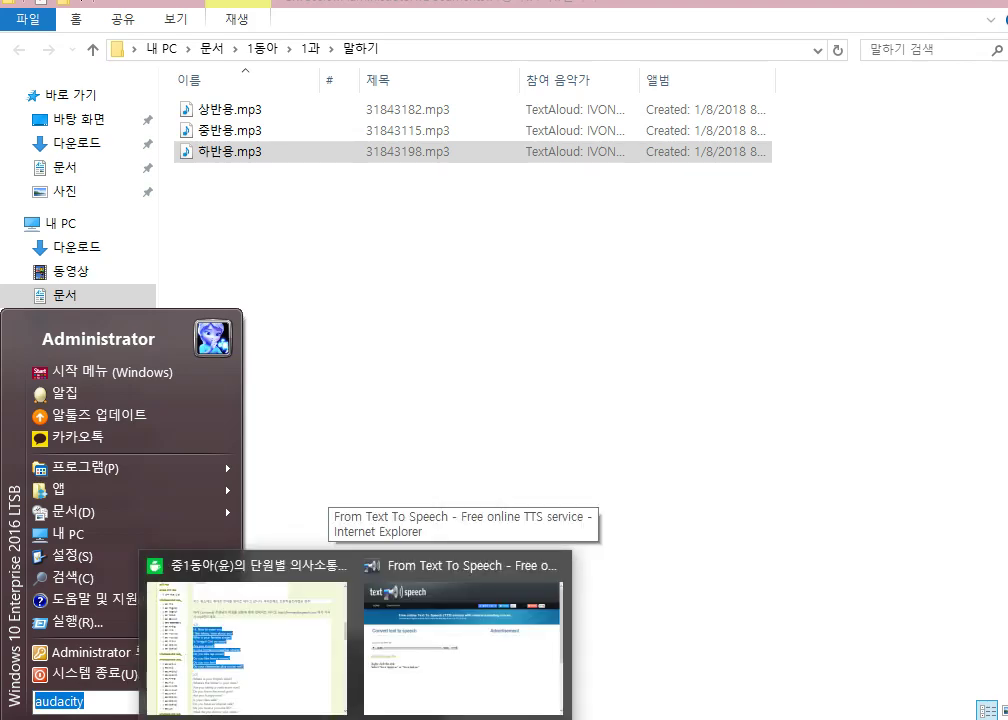
pyautogui.click(418, 704)
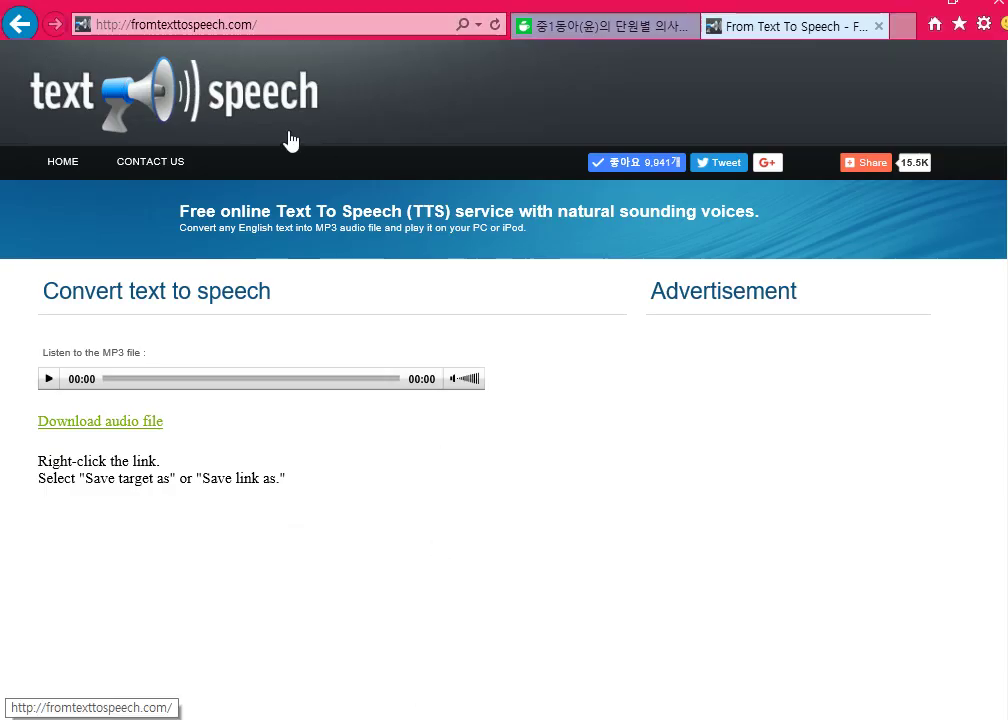
pyautogui.click(303, 23)
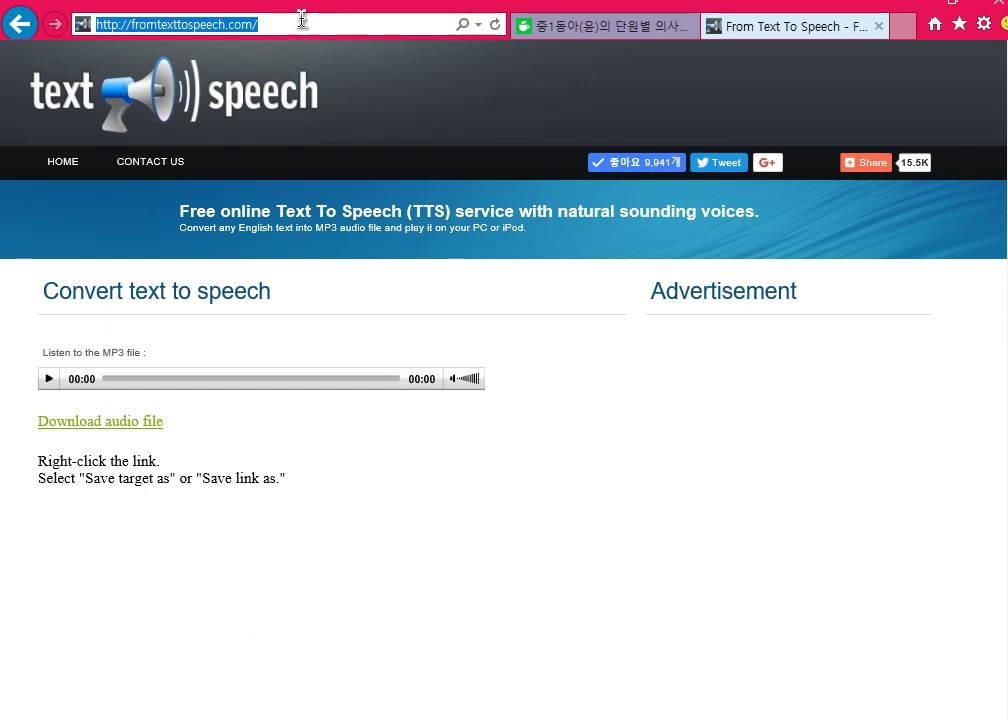
pyautogui.write('audacity')
pyautogui.press('Return')
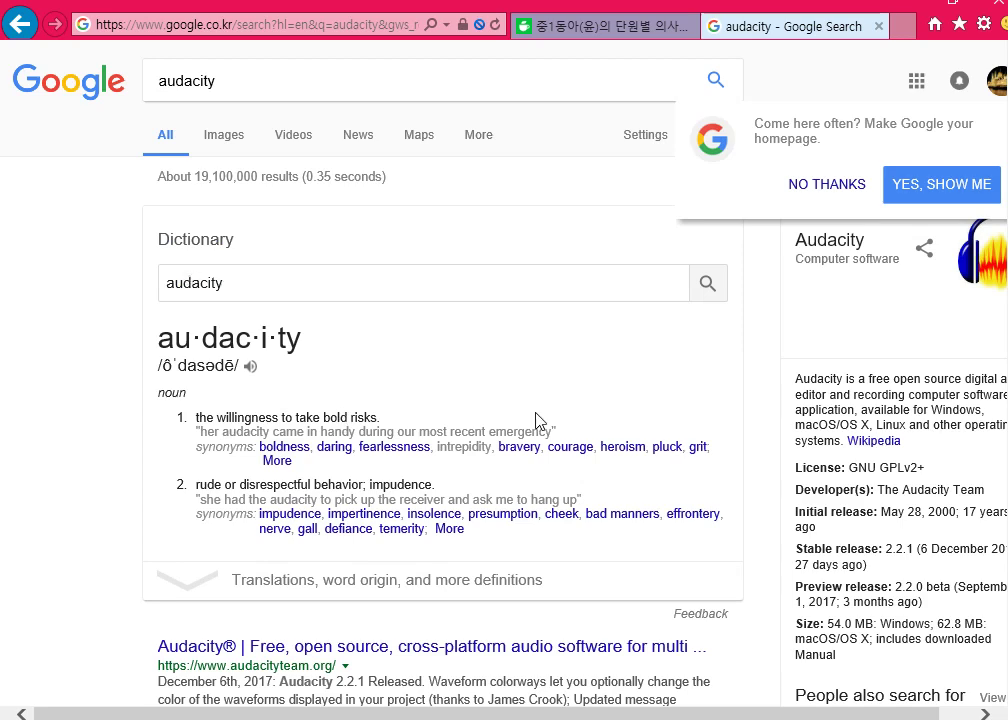
pyautogui.scroll(-2, 536, 420)
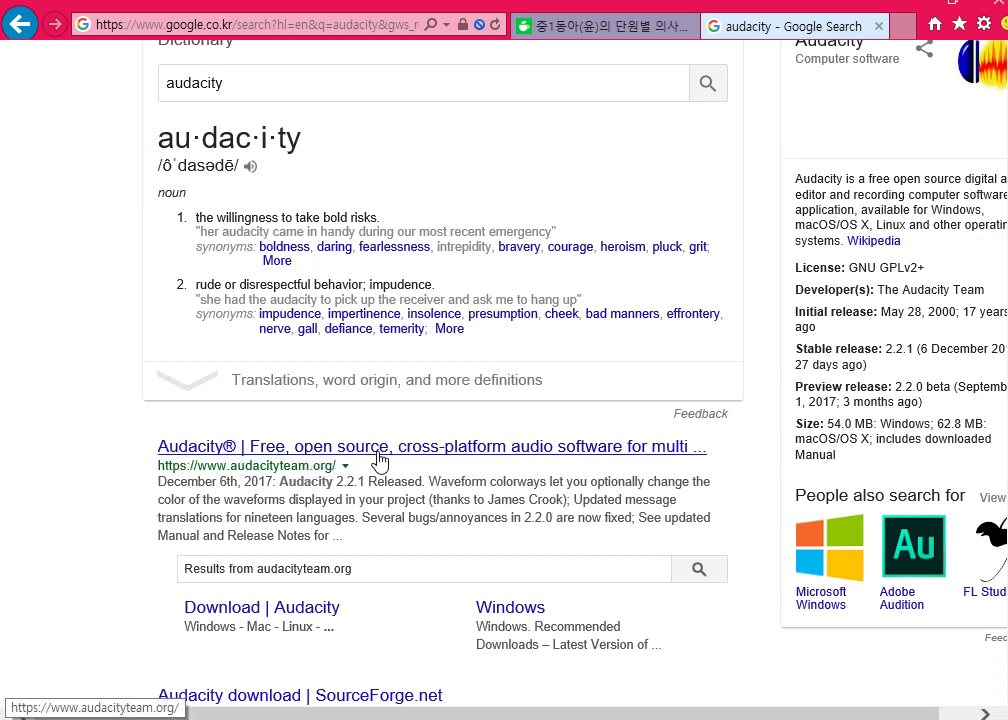
pyautogui.click(399, 455)
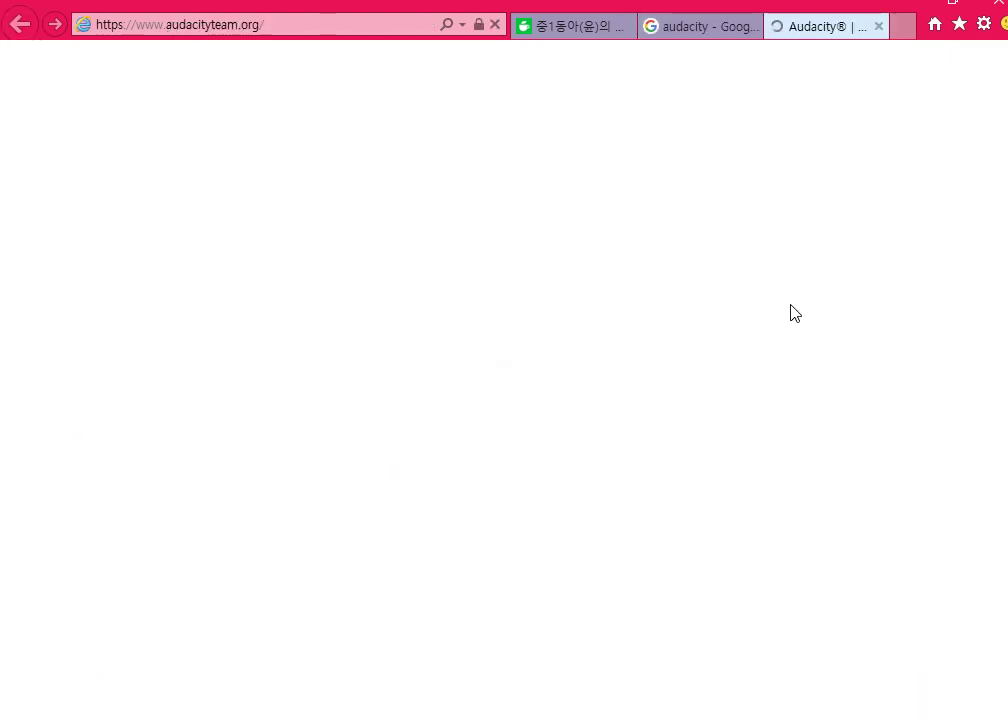
# Step: Download the Audacity 2.2.1 installer for Windows and run it directly
pyautogui.scroll(-5, 580, 395)
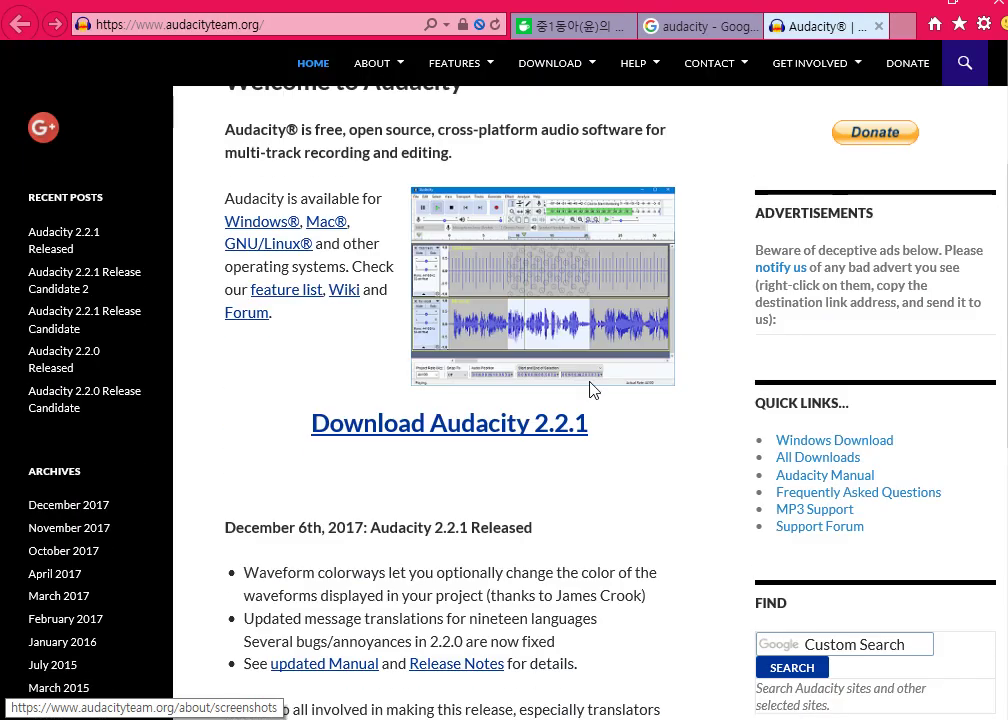
pyautogui.click(437, 400)
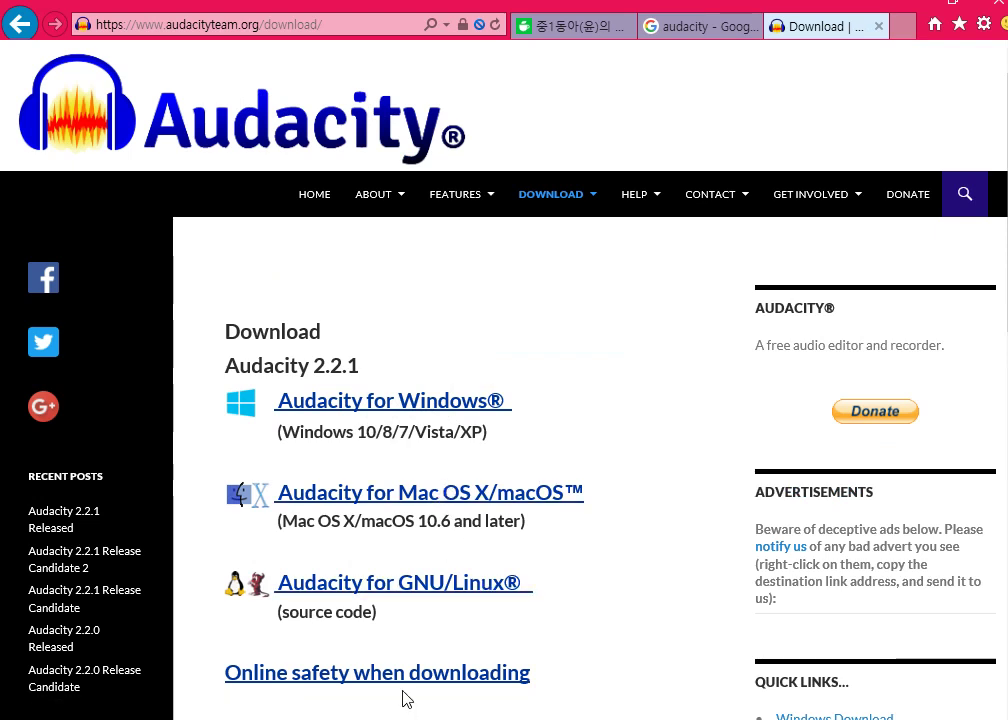
pyautogui.click(432, 405)
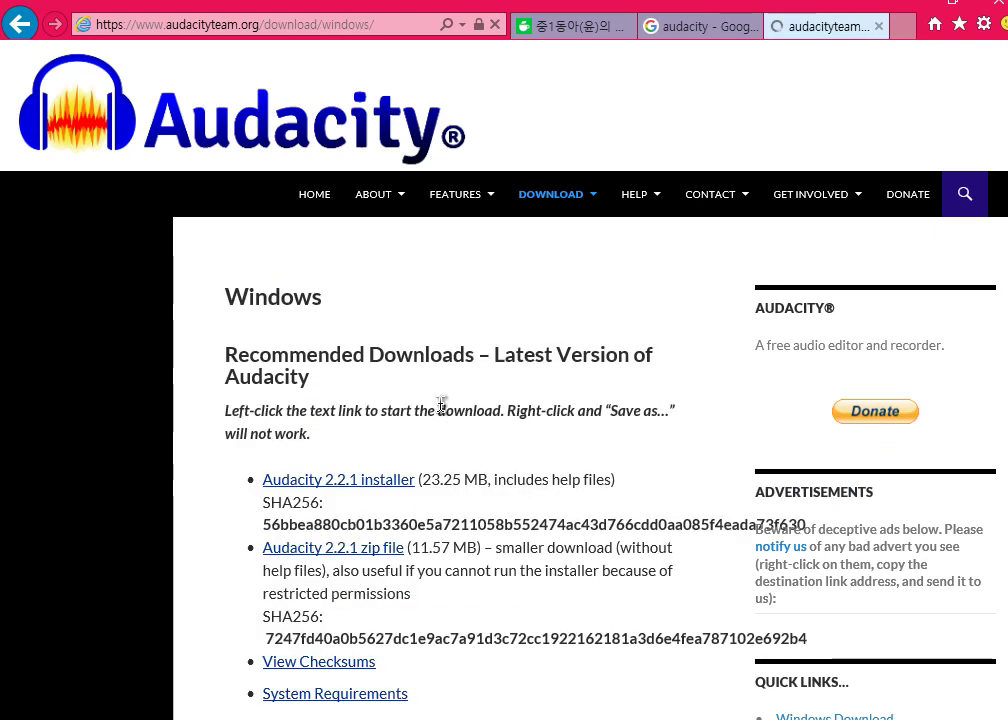
pyautogui.click(390, 489)
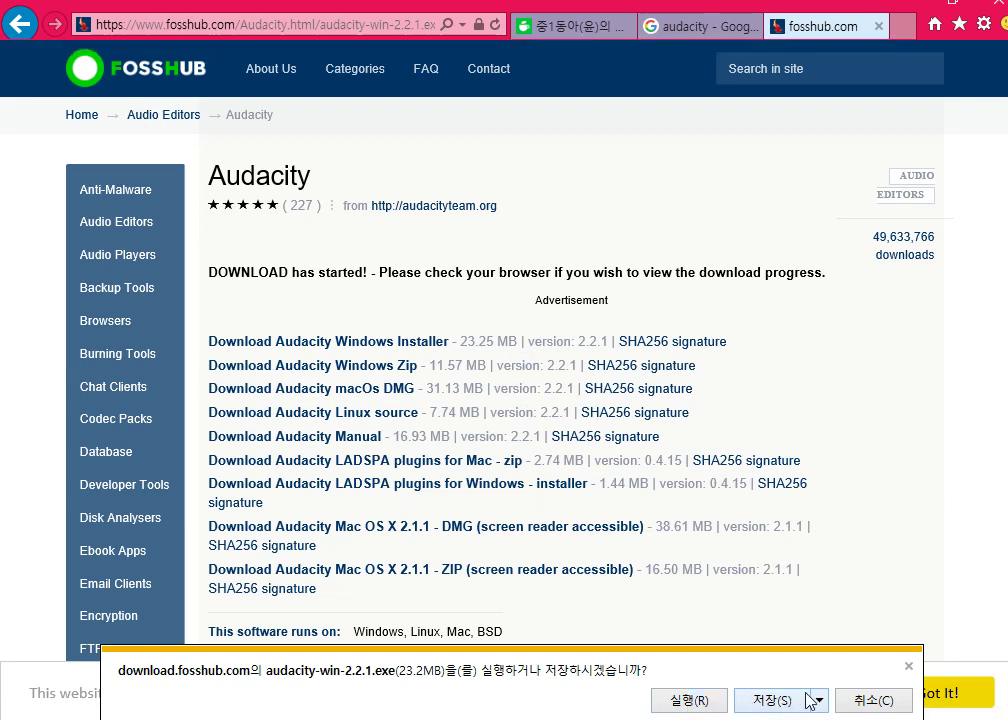
pyautogui.click(690, 700)
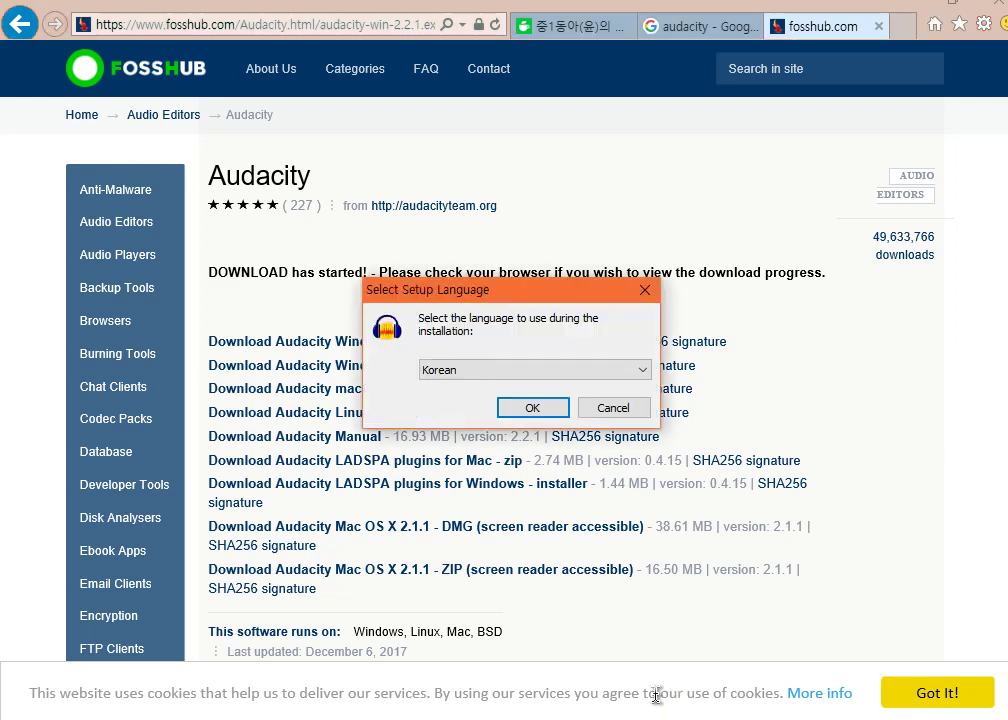
# Step: Install Audacity with Korean as the setup language, in C:\Program Files (x86)\Audacity, with a desktop shortcut
pyautogui.click(545, 408)
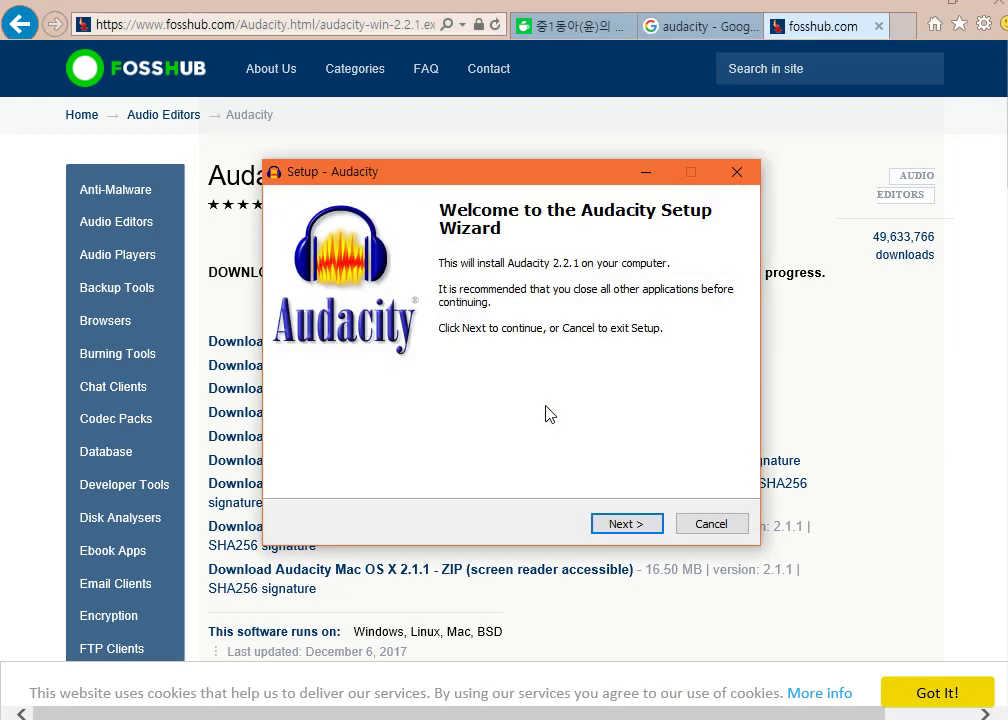
pyautogui.click(634, 524)
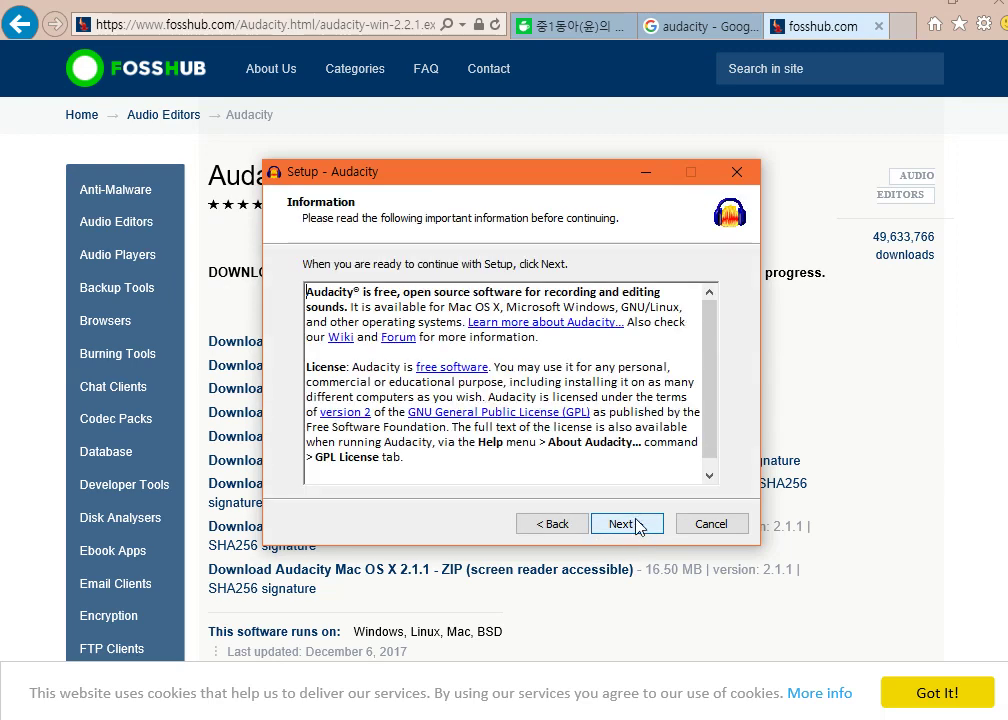
pyautogui.click(638, 524)
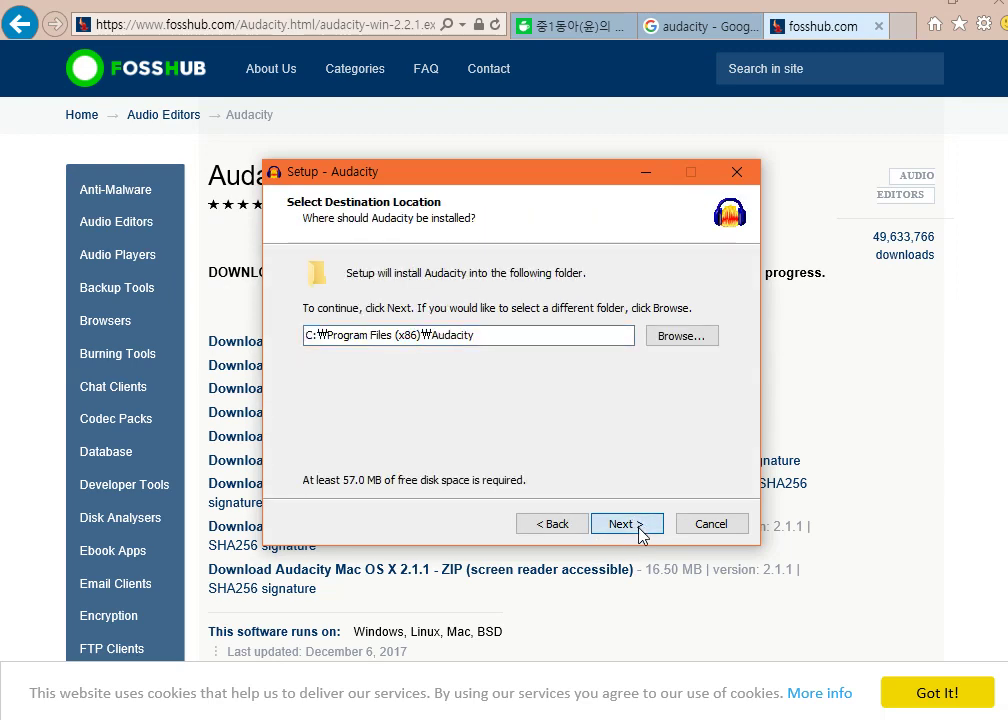
pyautogui.click(638, 528)
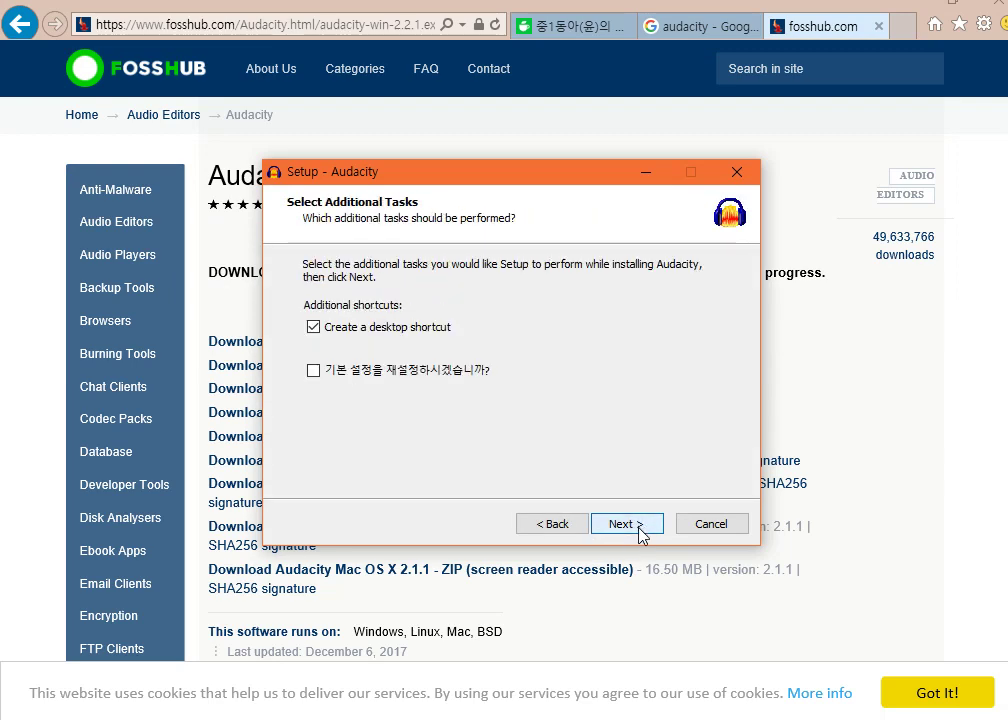
pyautogui.click(640, 530)
pyautogui.click(630, 524)
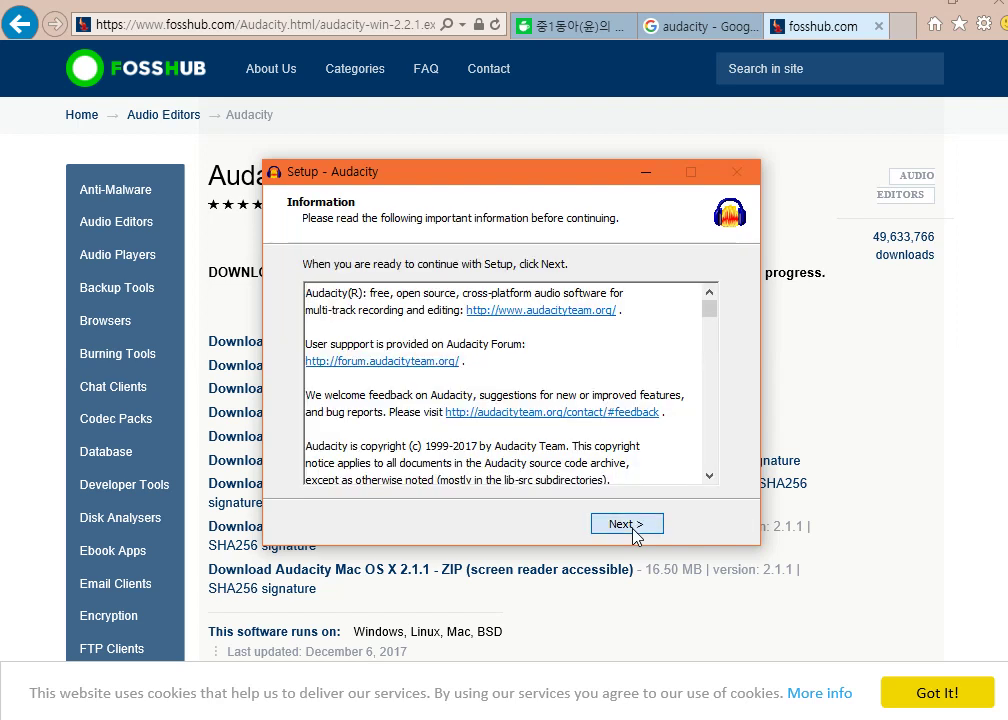
# Step: Finish the setup with Audacity launching, and dismiss its welcome window
pyautogui.click(633, 527)
pyautogui.click(633, 527)
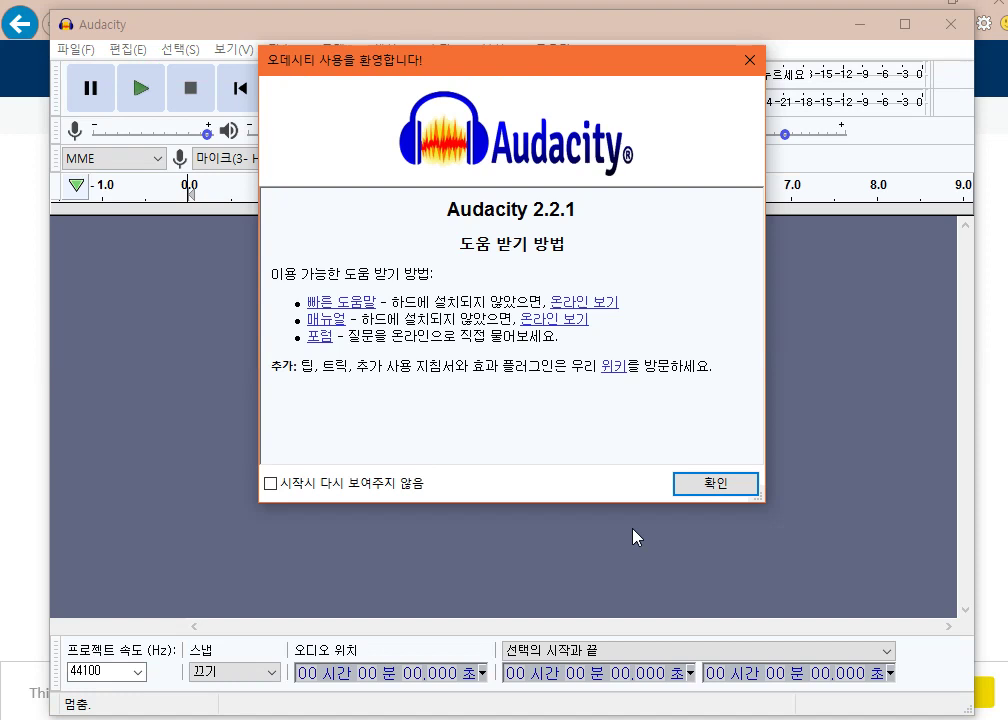
pyautogui.click(705, 487)
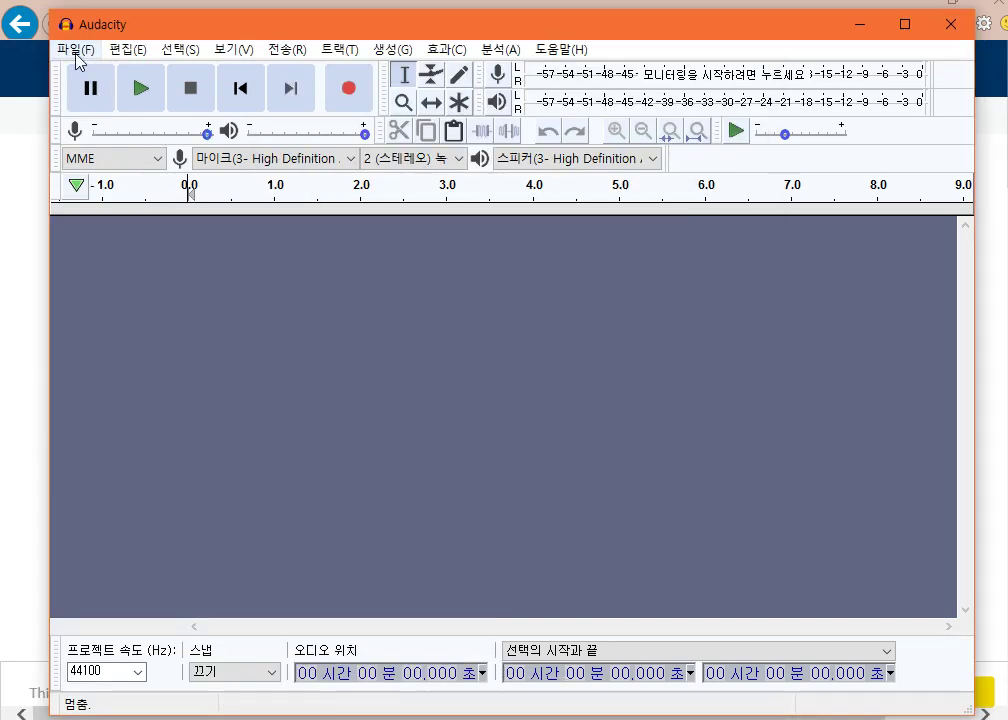
# Step: Open 상반용.mp3 from the 문서 > 1동아 > 1과 > 말하기 folder in Audacity
pyautogui.click(77, 50)
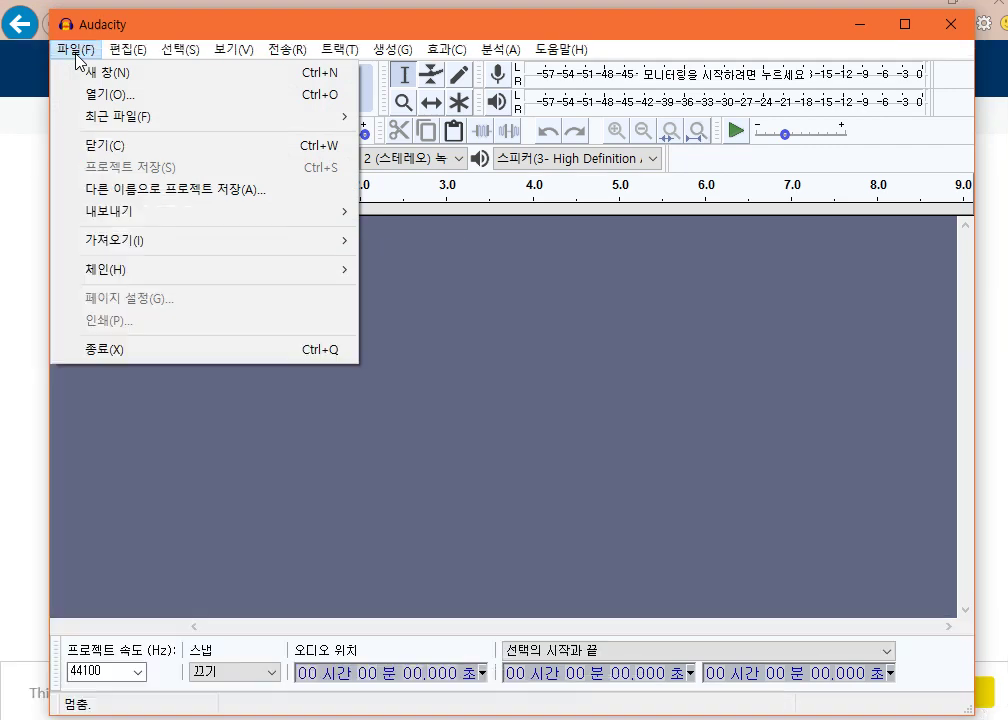
pyautogui.click(116, 96)
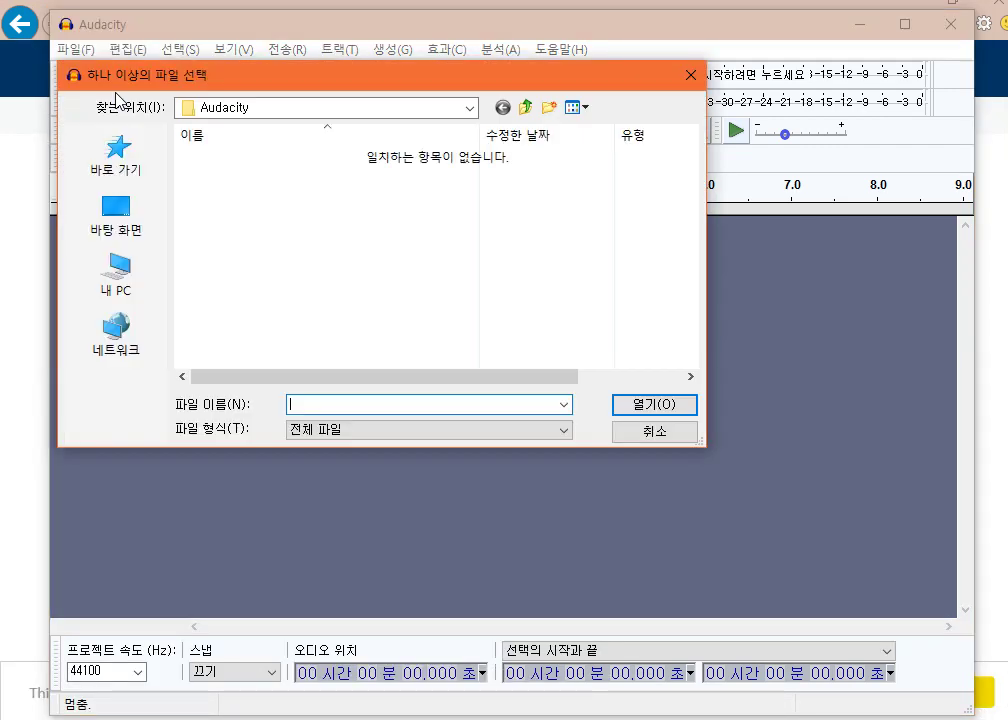
pyautogui.click(290, 110)
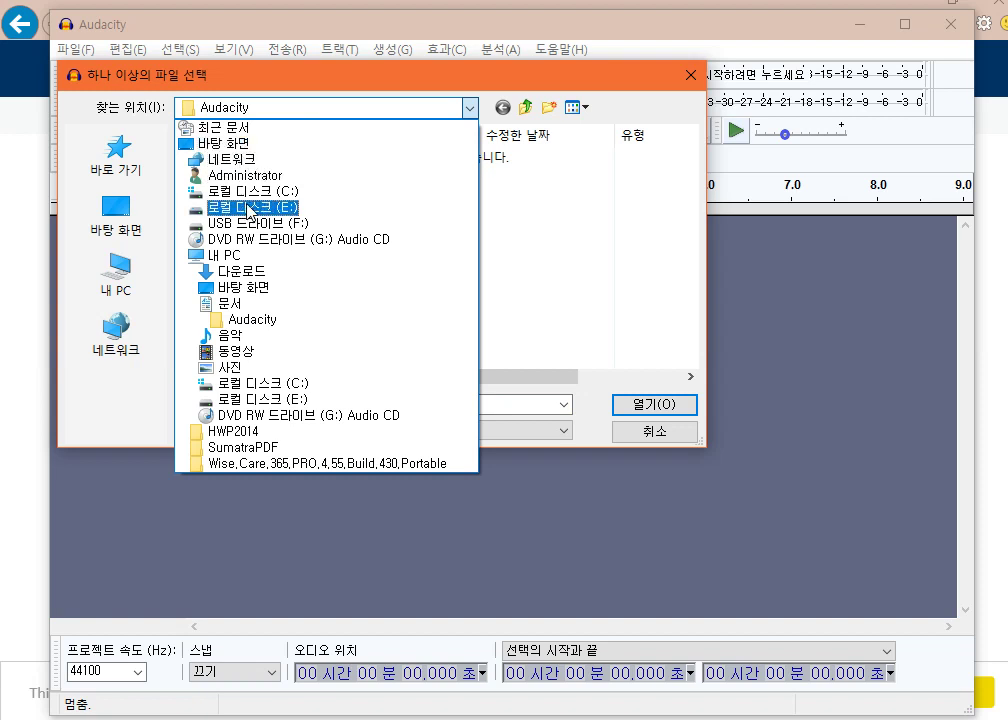
pyautogui.click(232, 303)
pyautogui.doubleClick(230, 158)
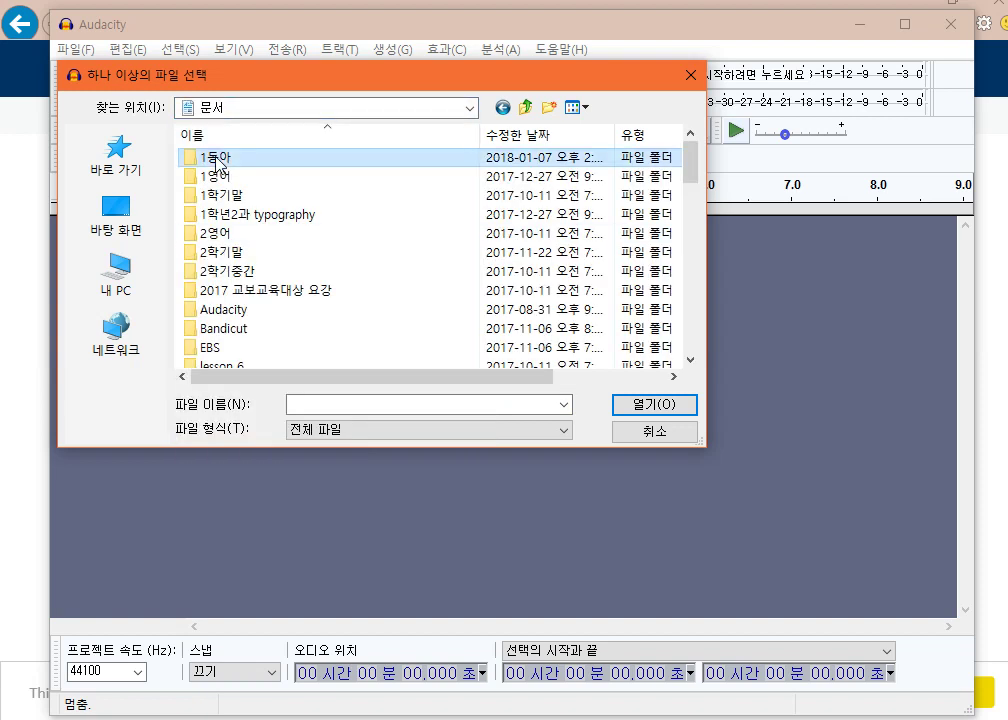
pyautogui.doubleClick(224, 195)
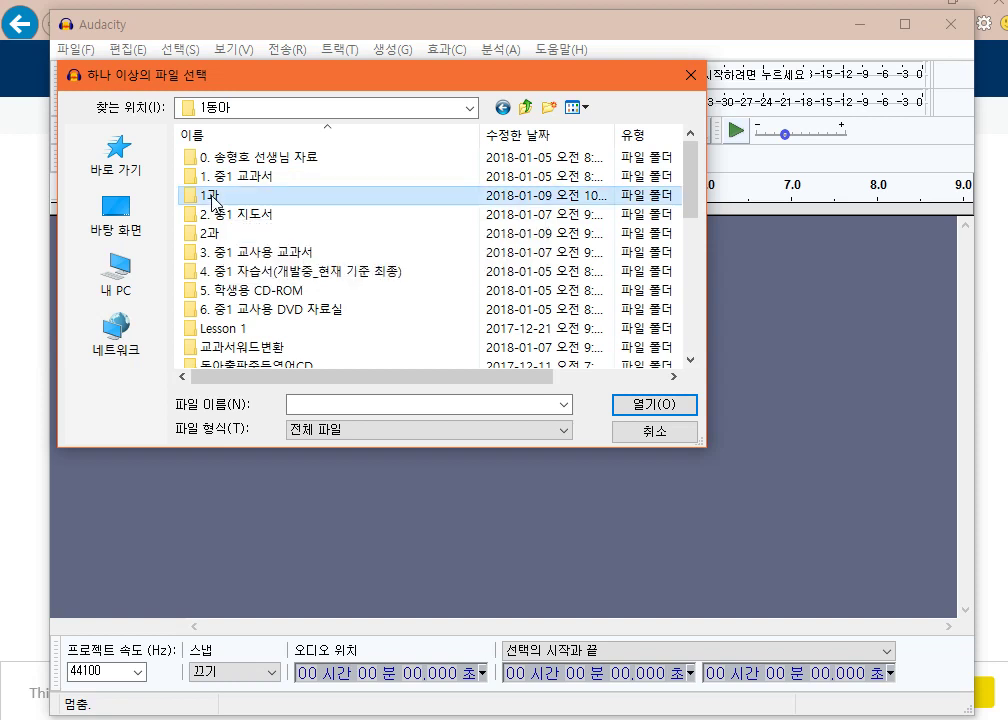
pyautogui.doubleClick(224, 158)
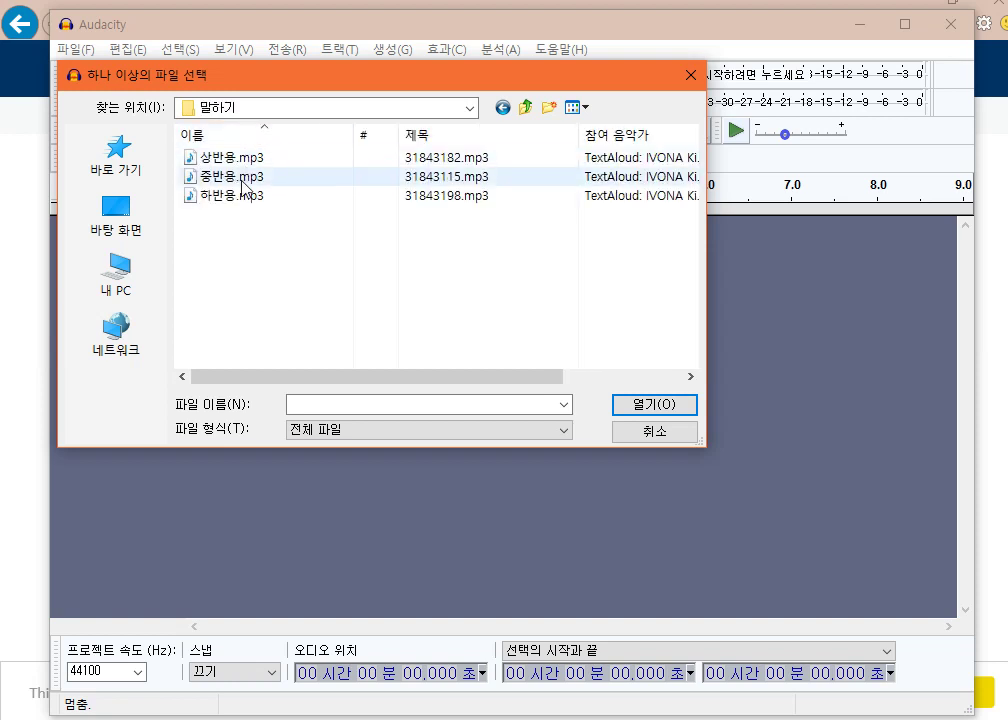
pyautogui.click(245, 160)
pyautogui.doubleClick(245, 160)
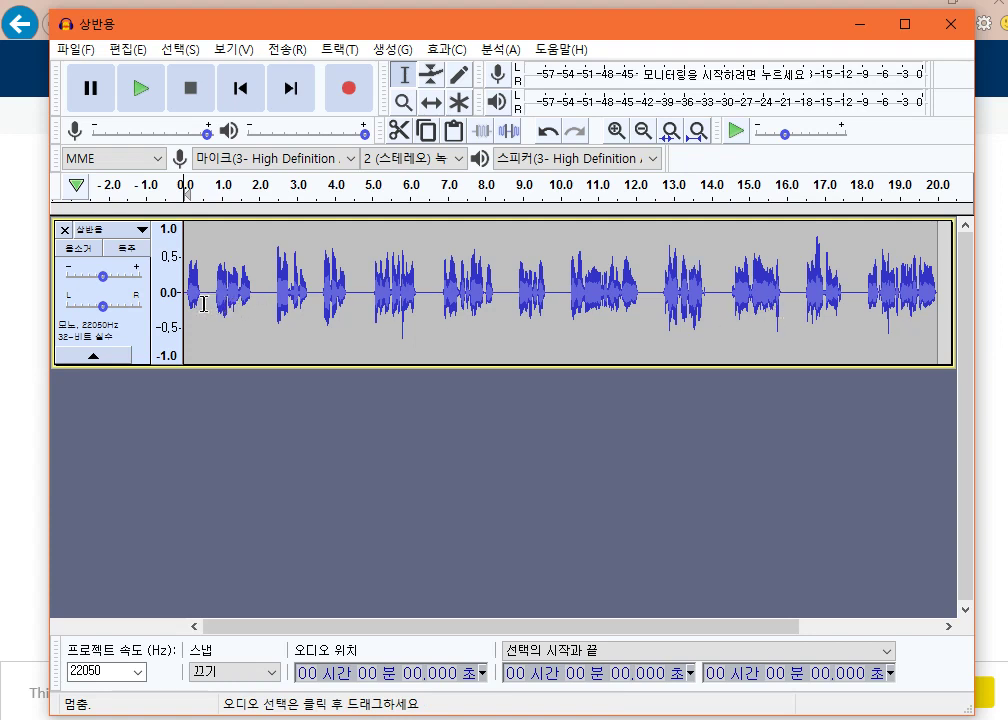
# Step: Play the start of the 상반용 track, stop it and place the cursor at about 2.07 s
pyautogui.click(138, 90)
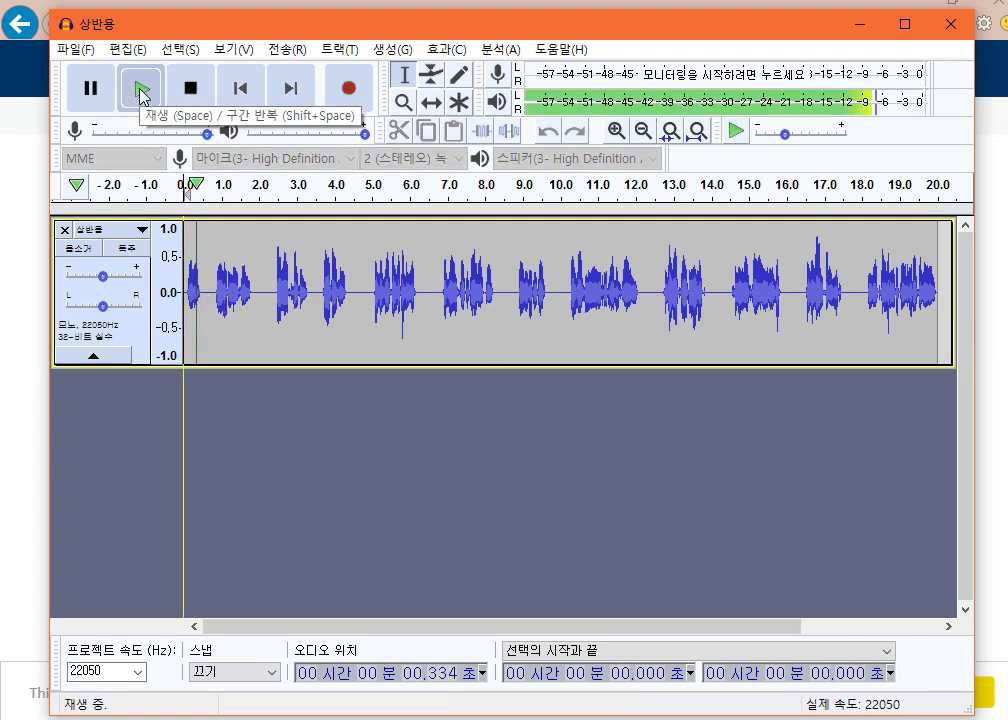
pyautogui.click(193, 90)
pyautogui.click(261, 298)
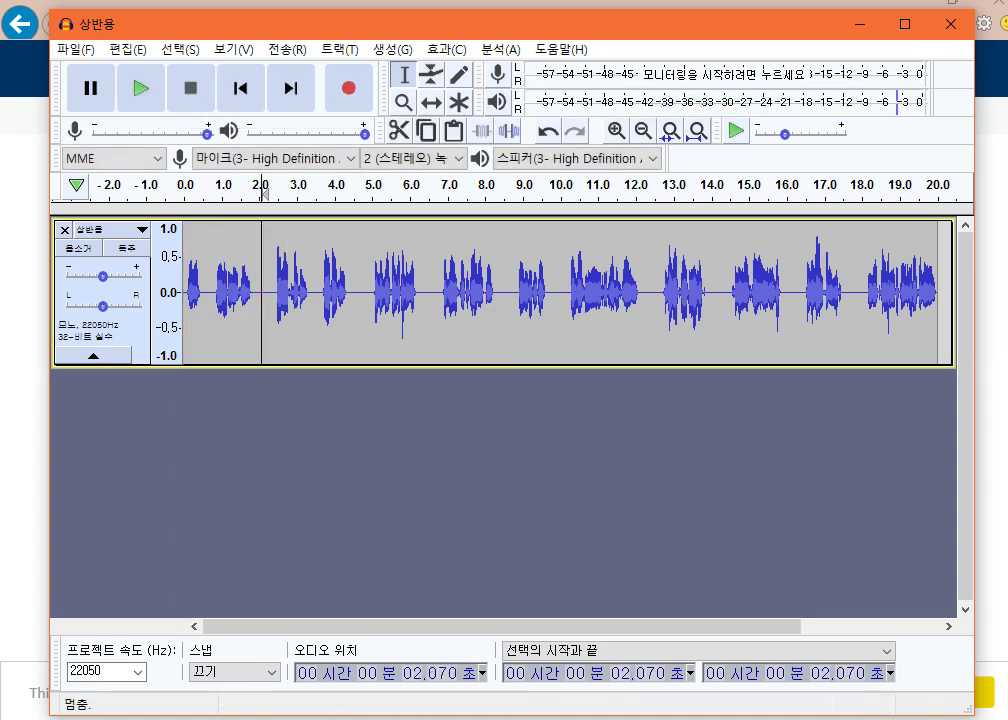
# Step: Play the start of 하반용.mp3 from the 말하기 folder, close the player and return to the 상반용 track in Audacity
pyautogui.click(427, 705)
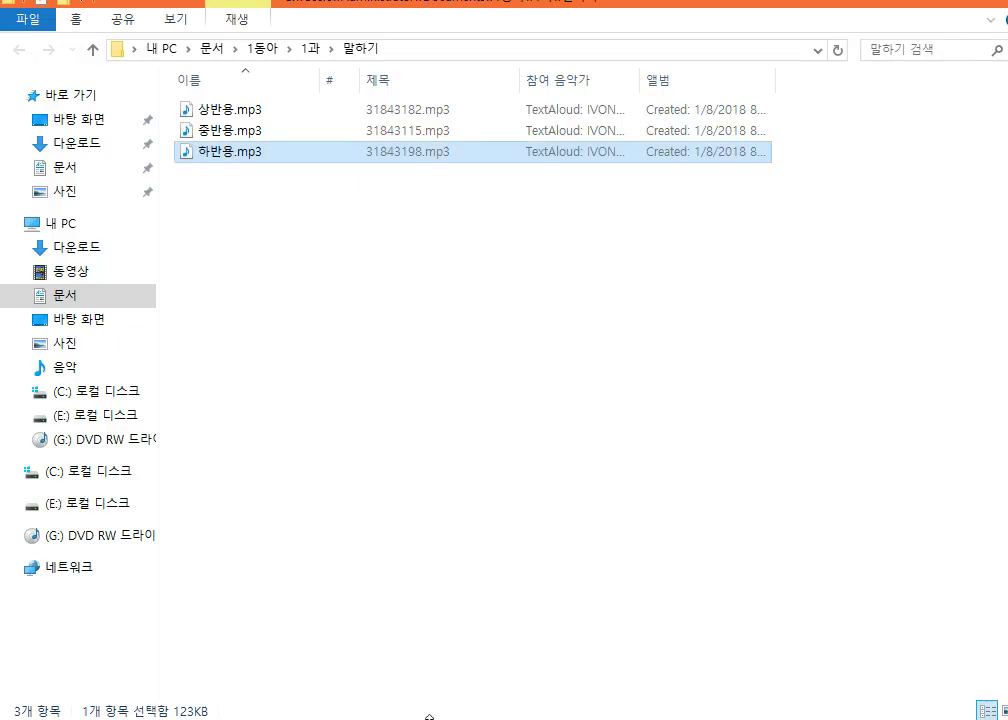
pyautogui.doubleClick(239, 157)
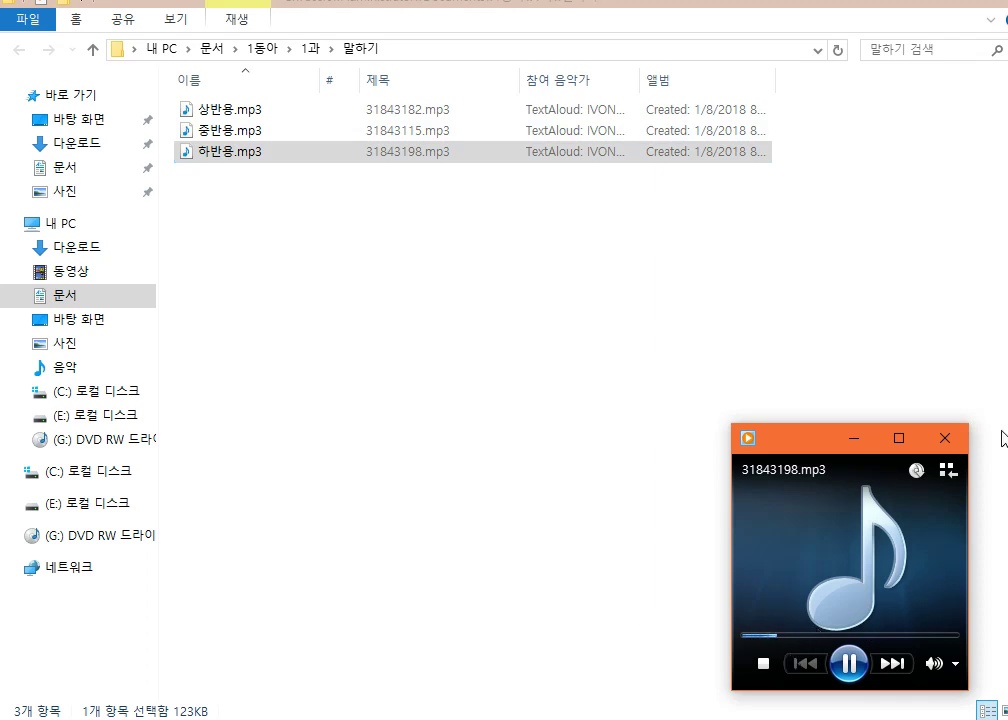
pyautogui.click(945, 438)
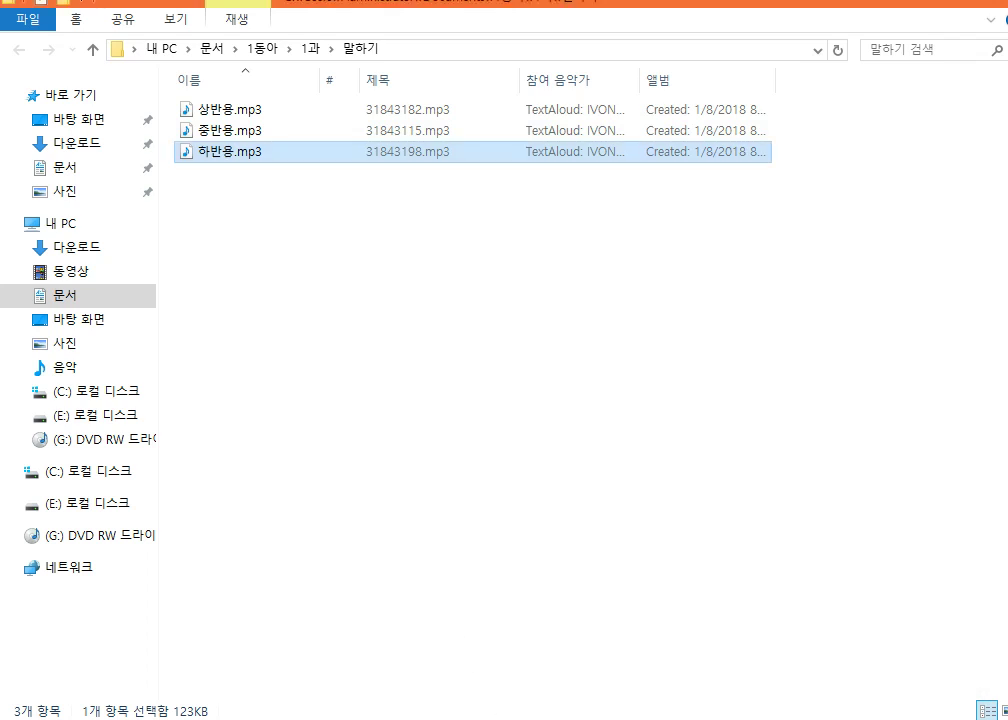
pyautogui.click(466, 630)
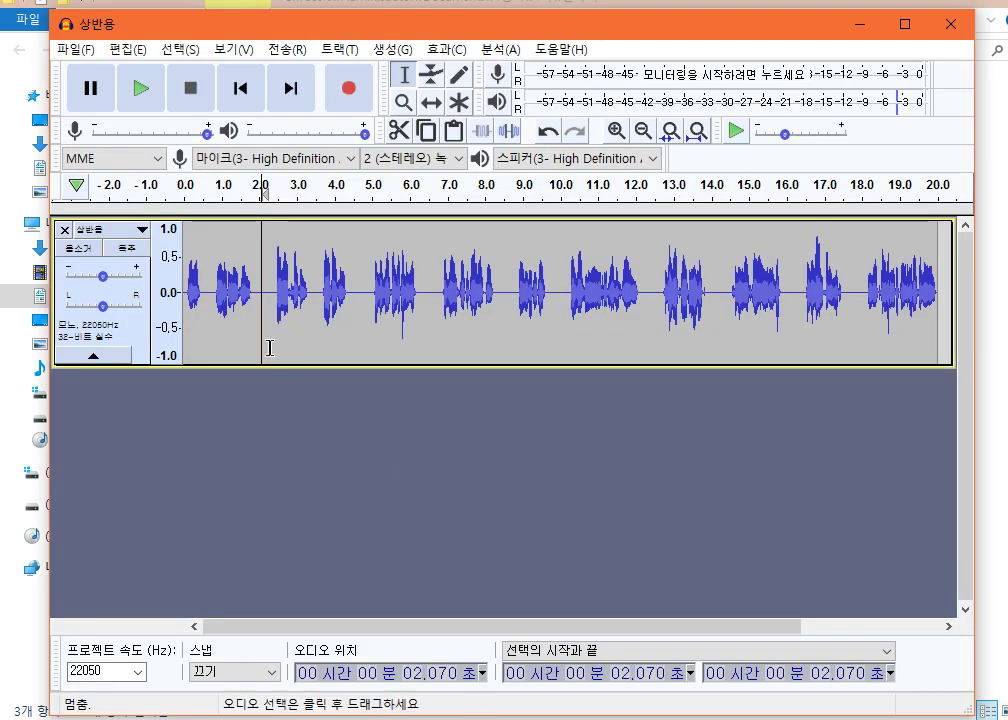
# Step: Play the 상반용 track briefly from about 2.07 s and again from about 8.57 s, stopping after each listen
pyautogui.click(146, 94)
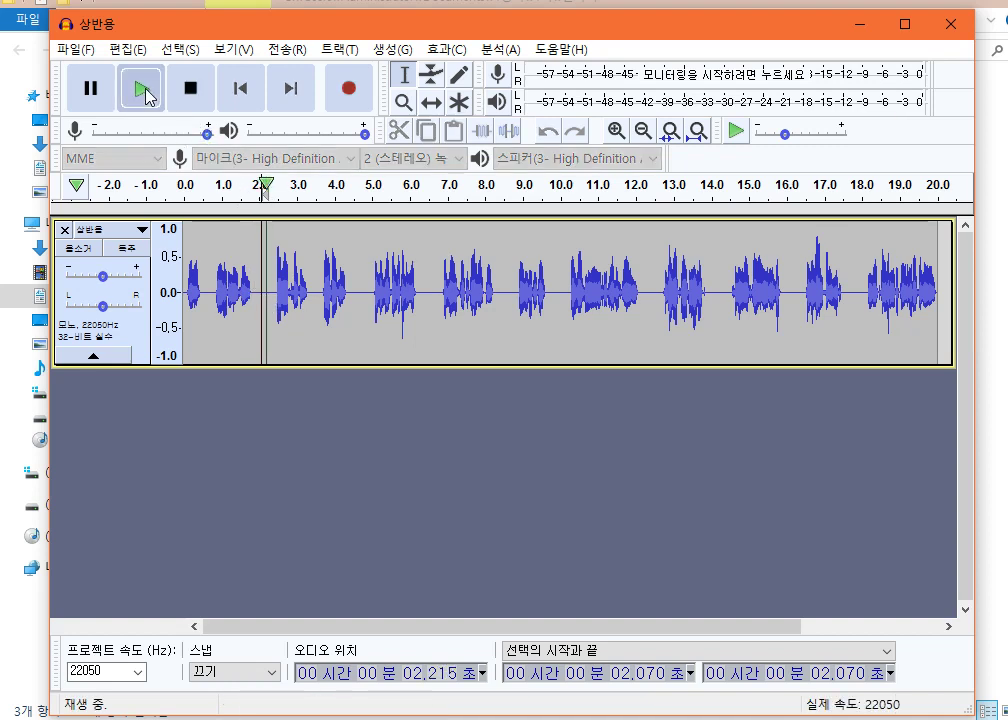
pyautogui.click(203, 98)
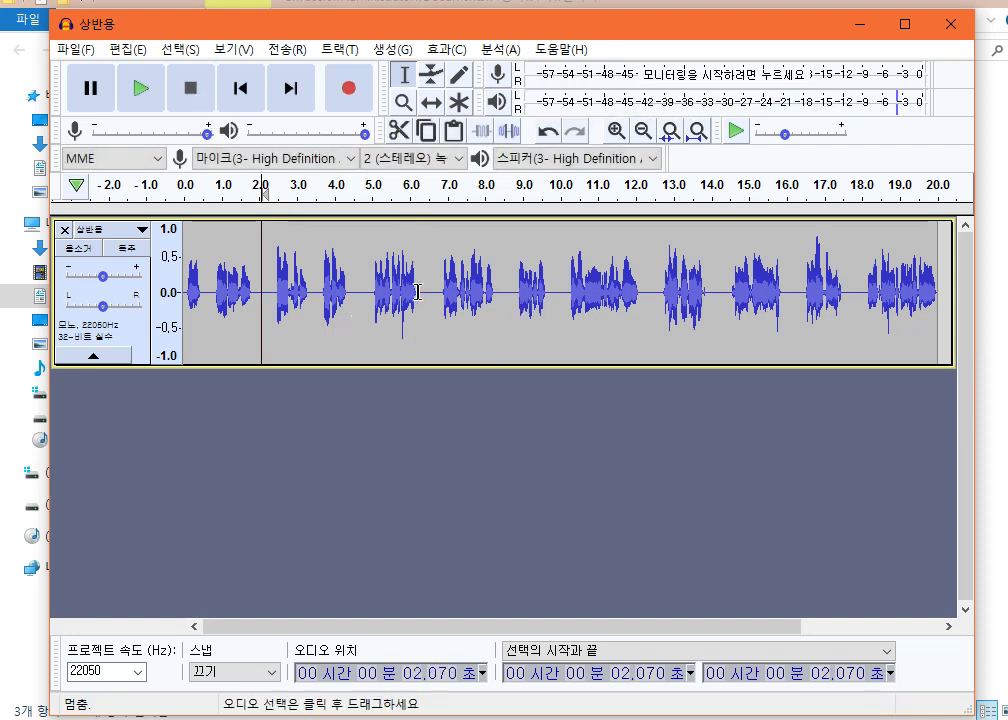
pyautogui.click(507, 290)
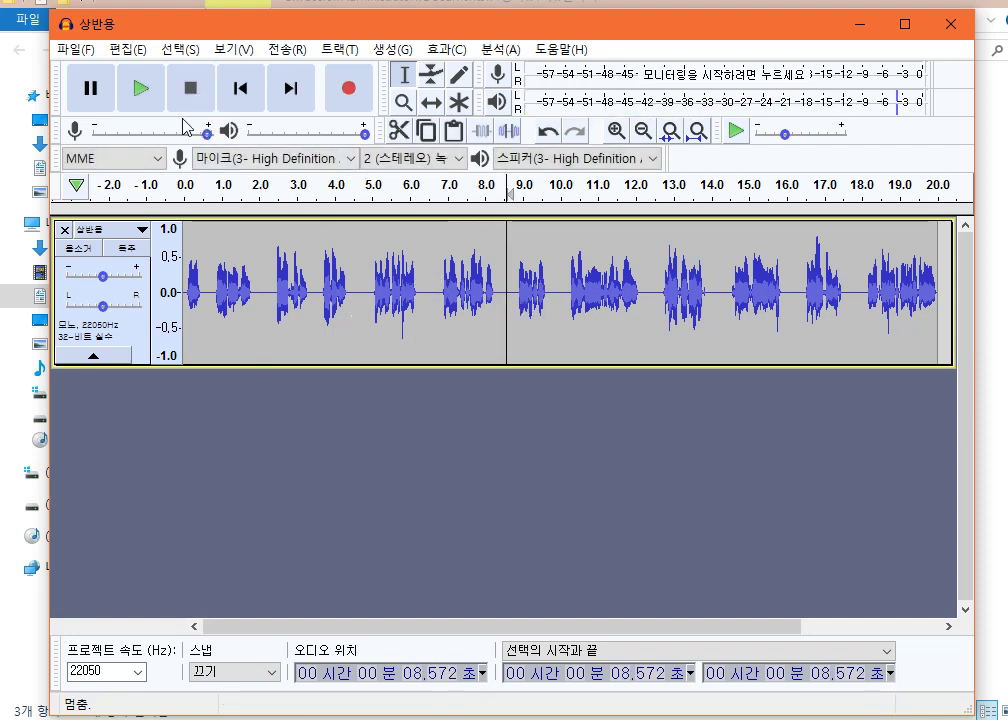
pyautogui.click(138, 90)
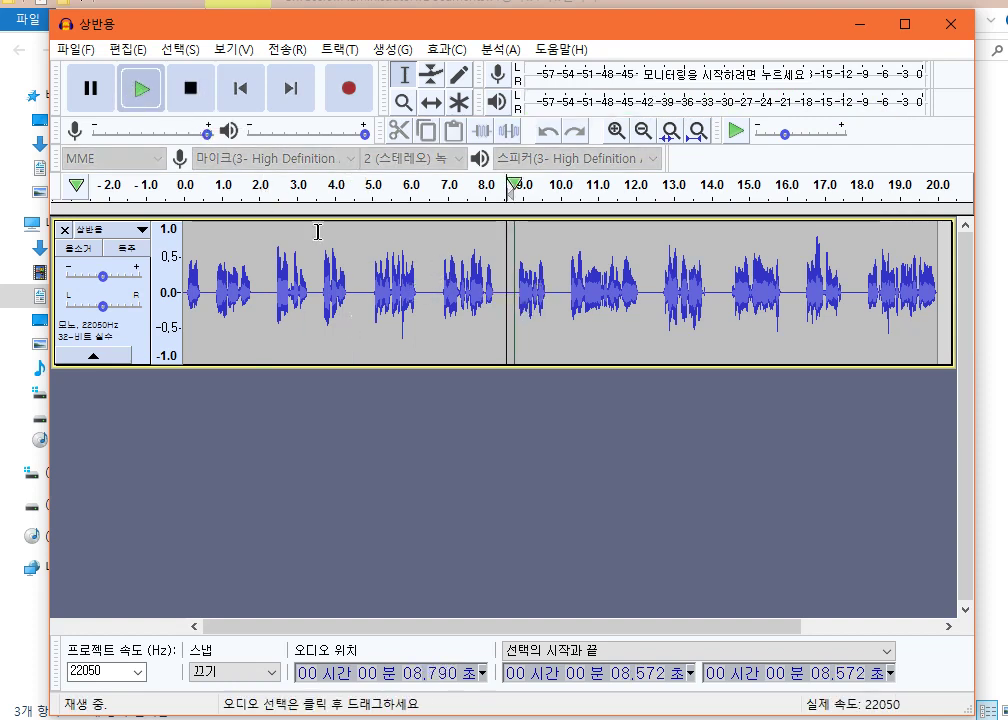
pyautogui.click(193, 94)
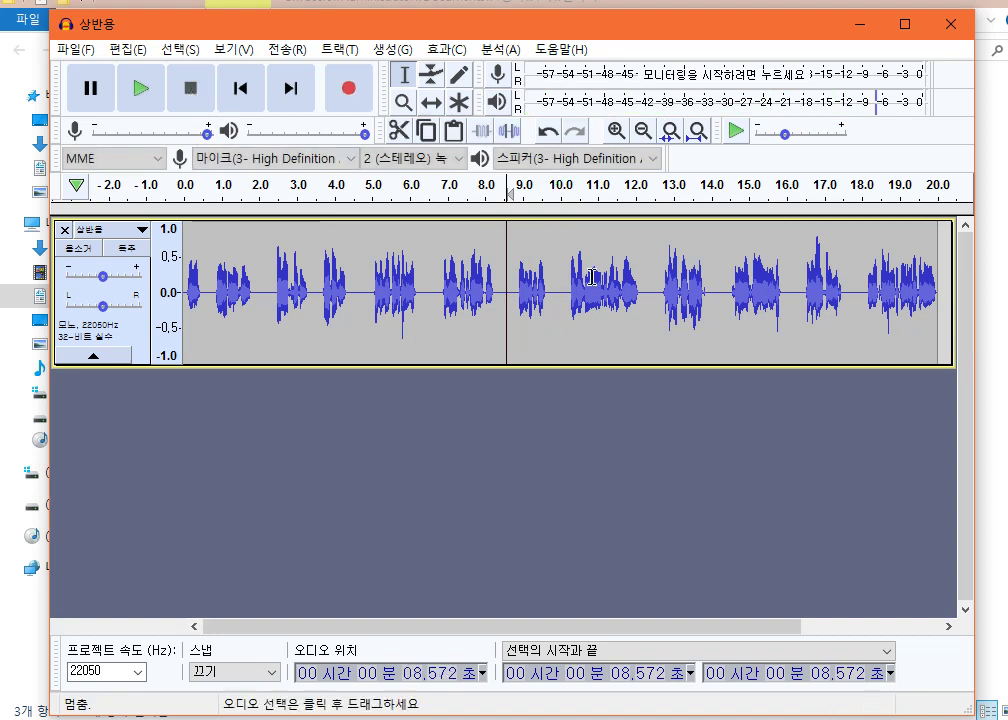
# Step: Play the track twice from about 12.5 s and once from about 16.4 s, stopping after each listen
pyautogui.click(654, 315)
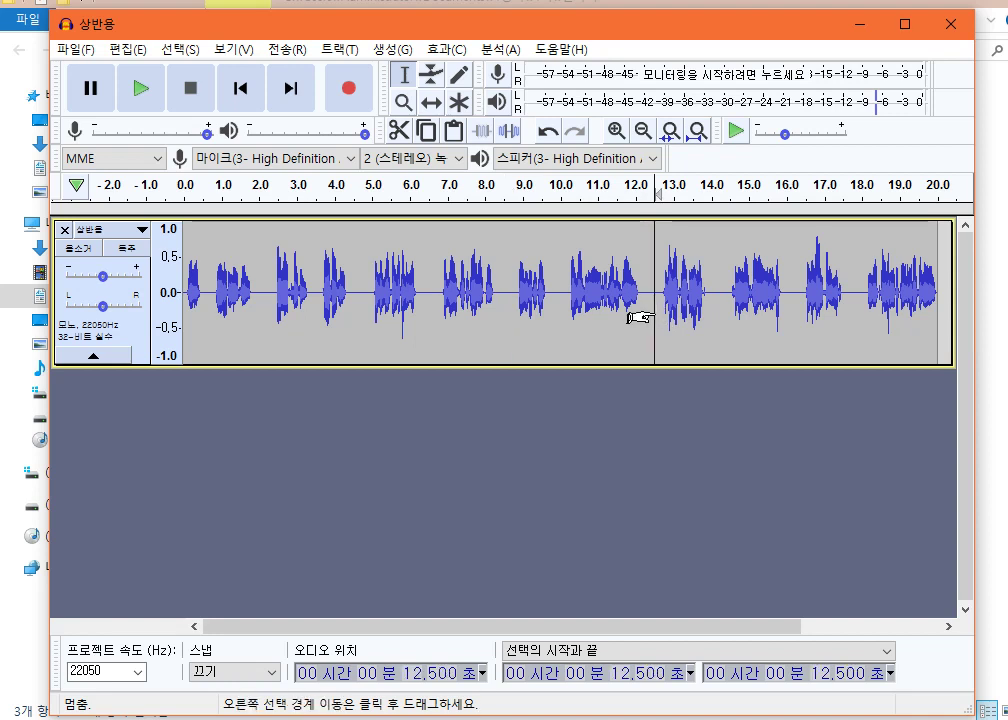
pyautogui.click(143, 96)
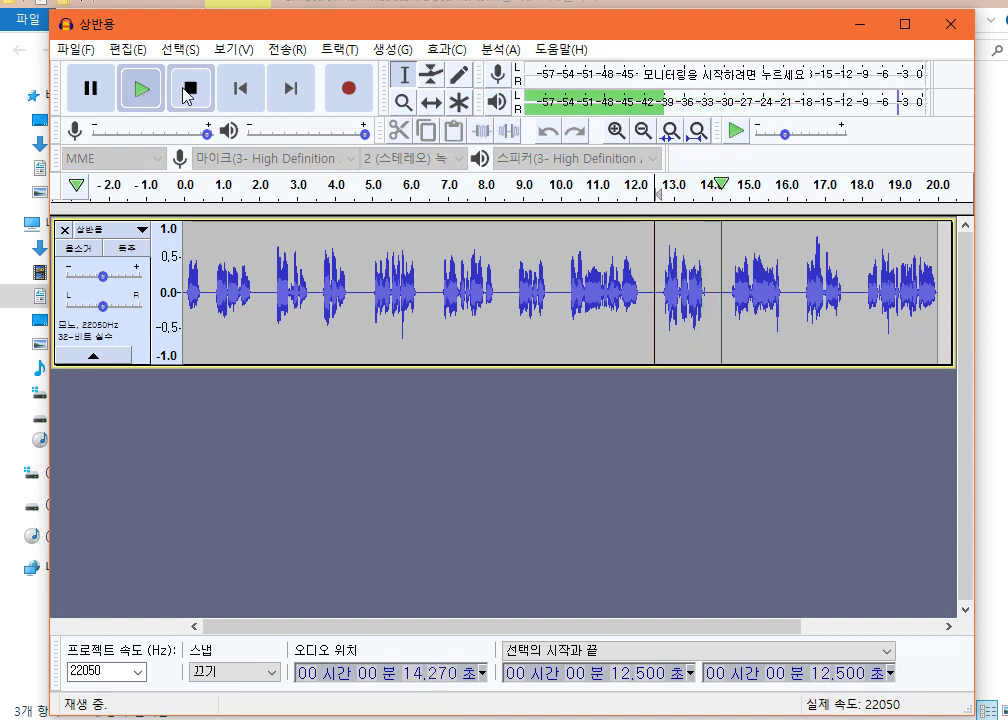
pyautogui.click(186, 87)
pyautogui.click(141, 91)
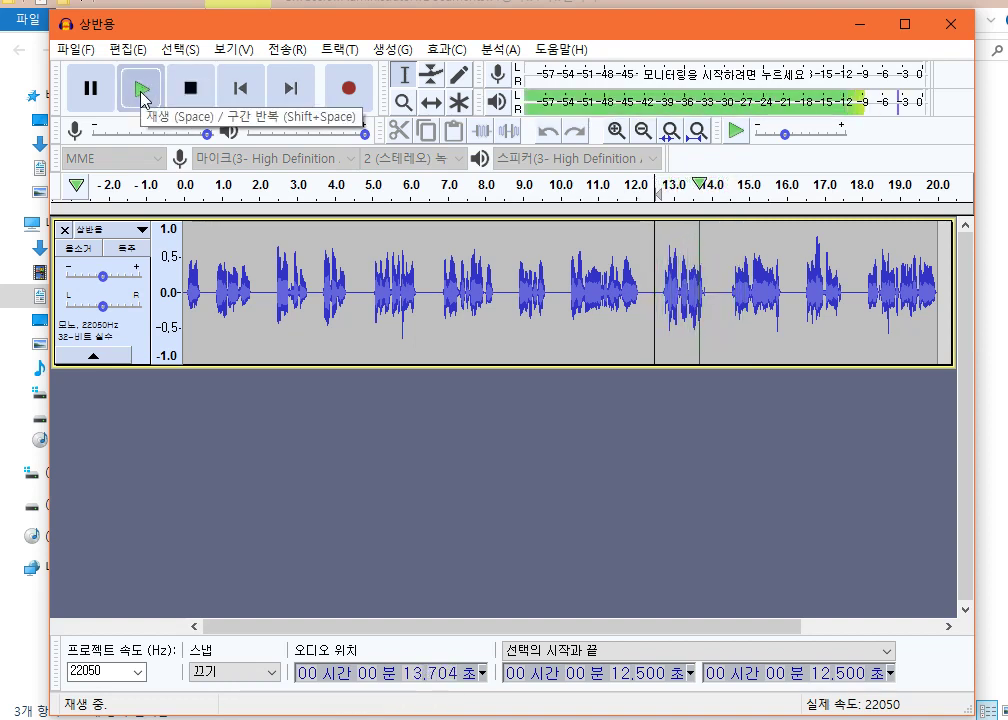
pyautogui.click(195, 92)
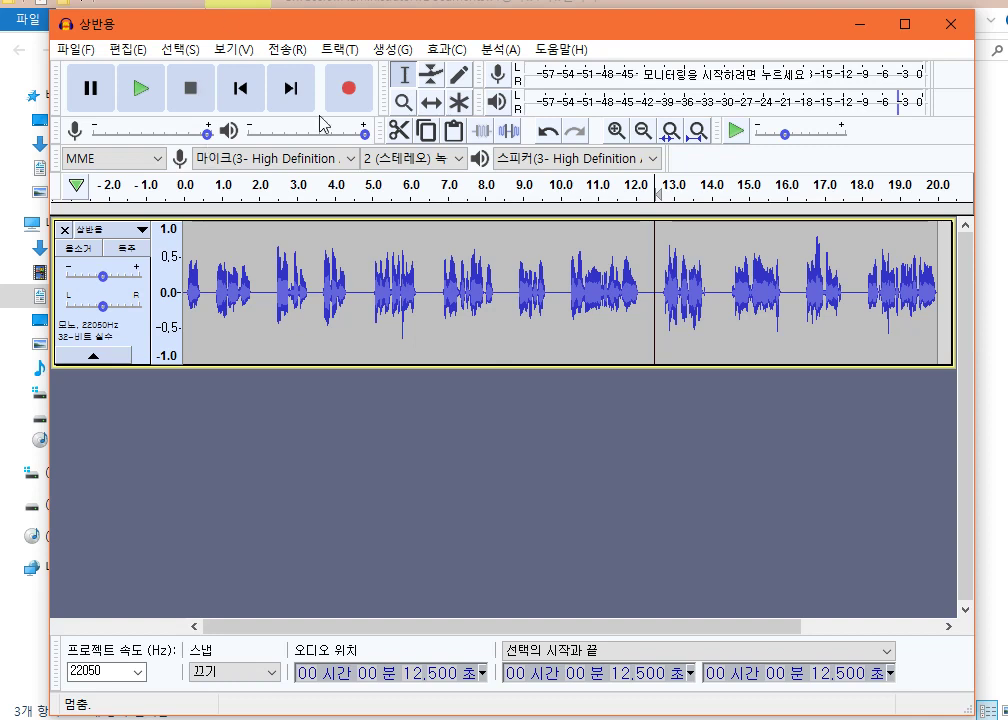
pyautogui.click(800, 297)
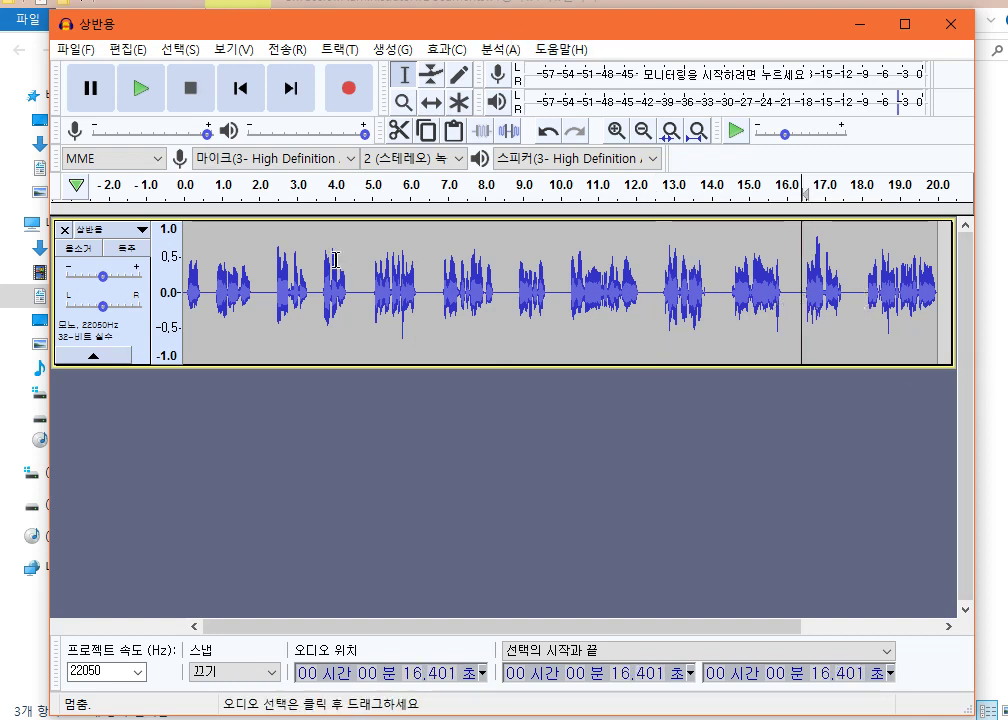
pyautogui.click(146, 91)
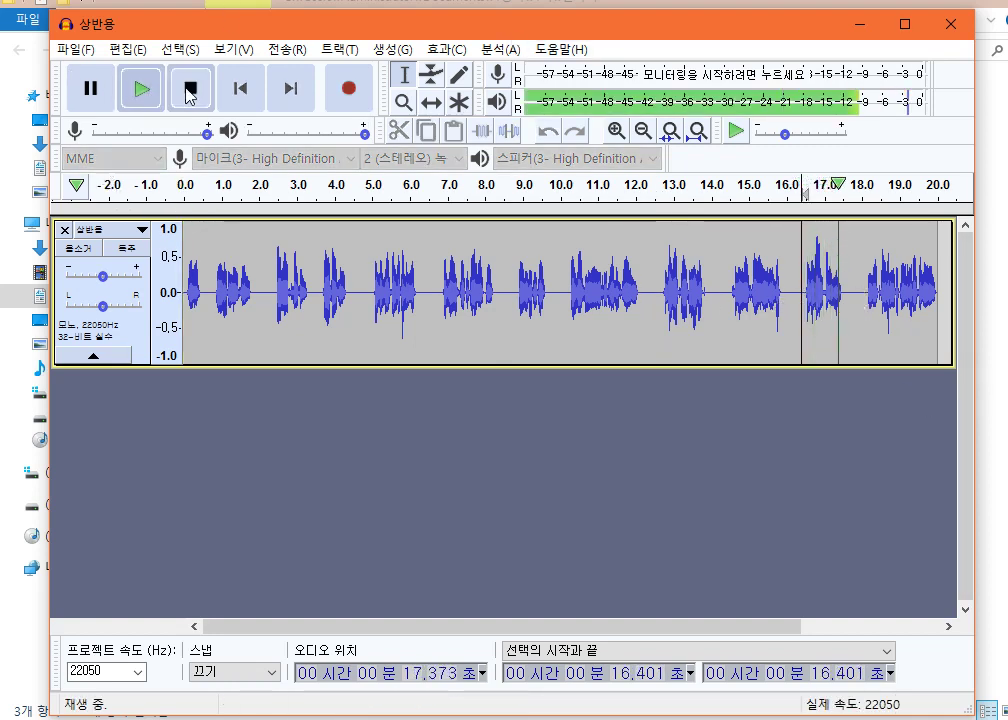
pyautogui.click(191, 89)
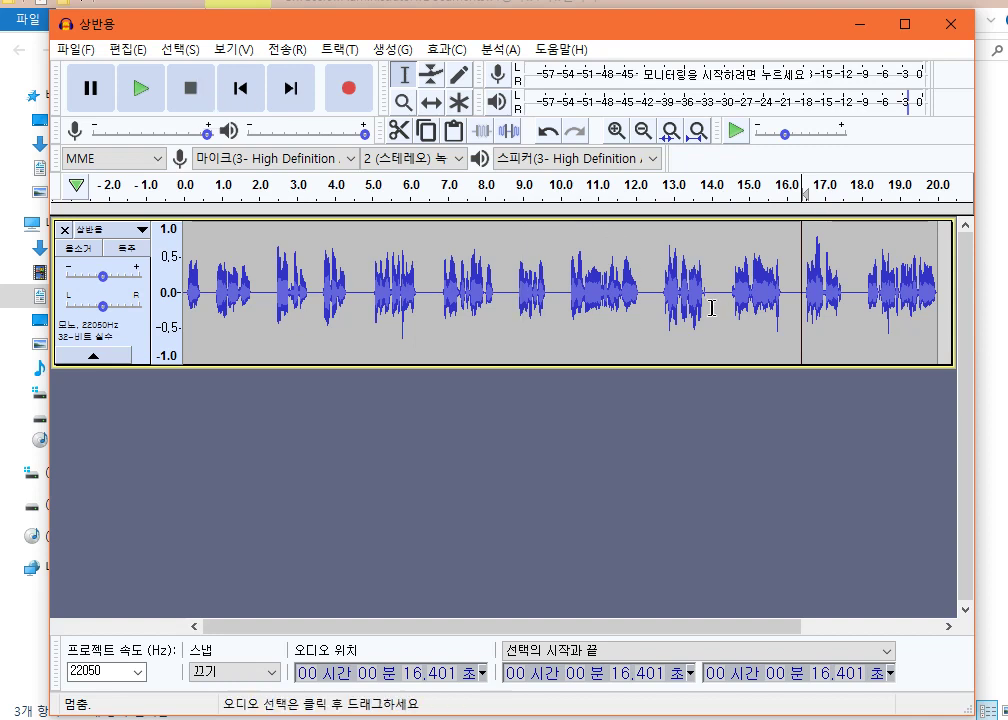
pyautogui.moveTo(725, 306); pyautogui.dragTo(842, 322)
pyautogui.click(843, 323)
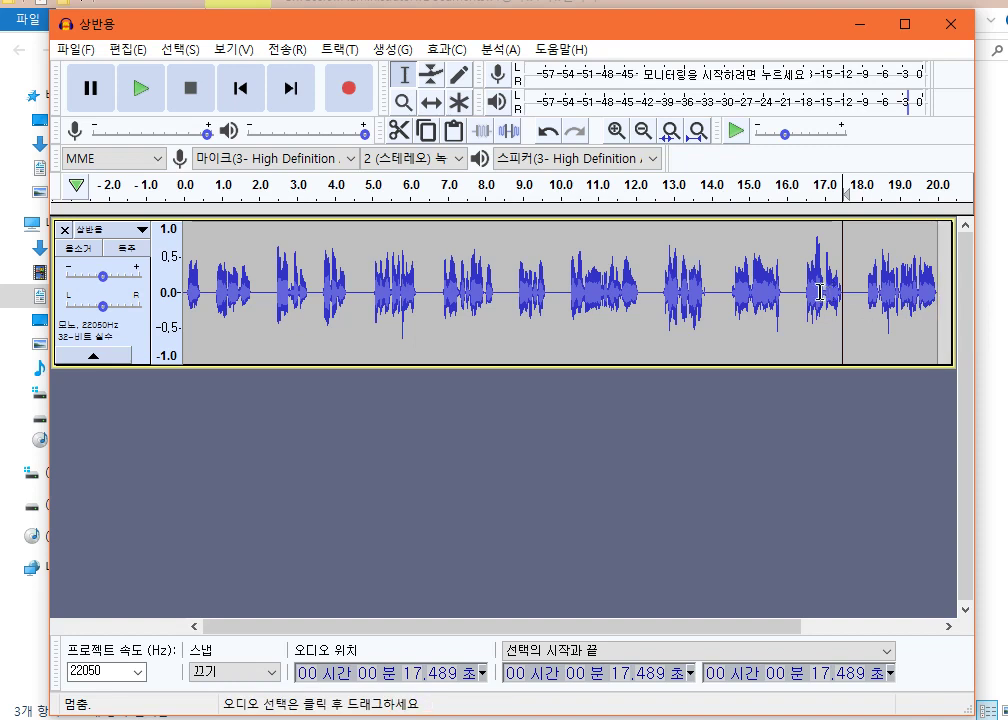
pyautogui.click(354, 297)
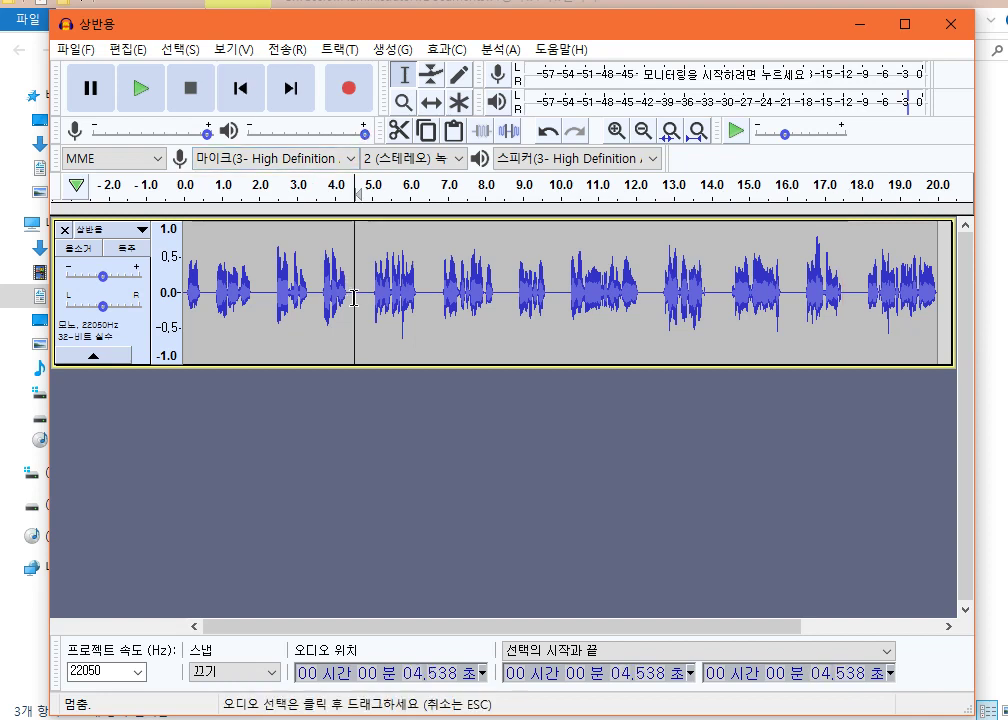
pyautogui.moveTo(354, 297); pyautogui.dragTo(366, 296)
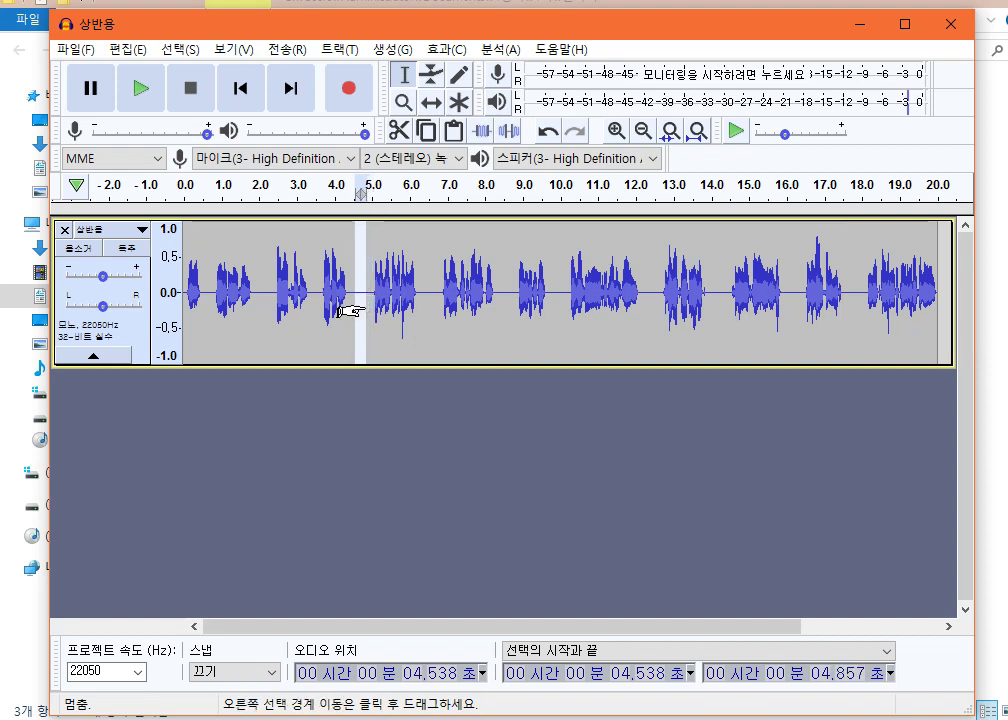
# Step: Place the cursor at about 5.12 s and play the track from there twice, stopping after the second listen
pyautogui.click(376, 300)
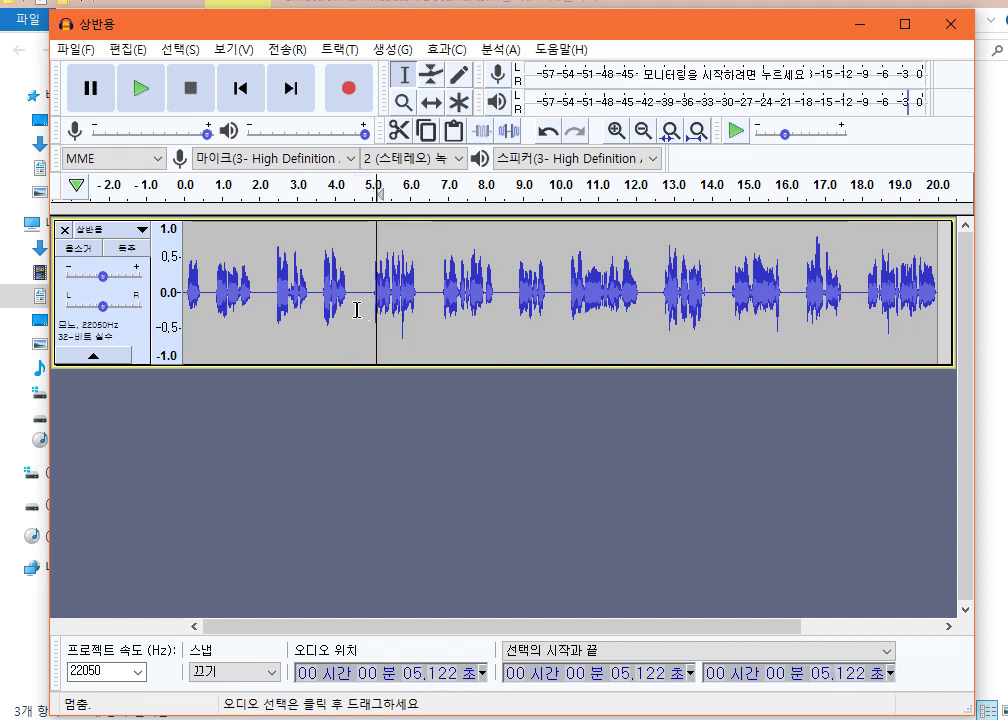
pyautogui.click(144, 95)
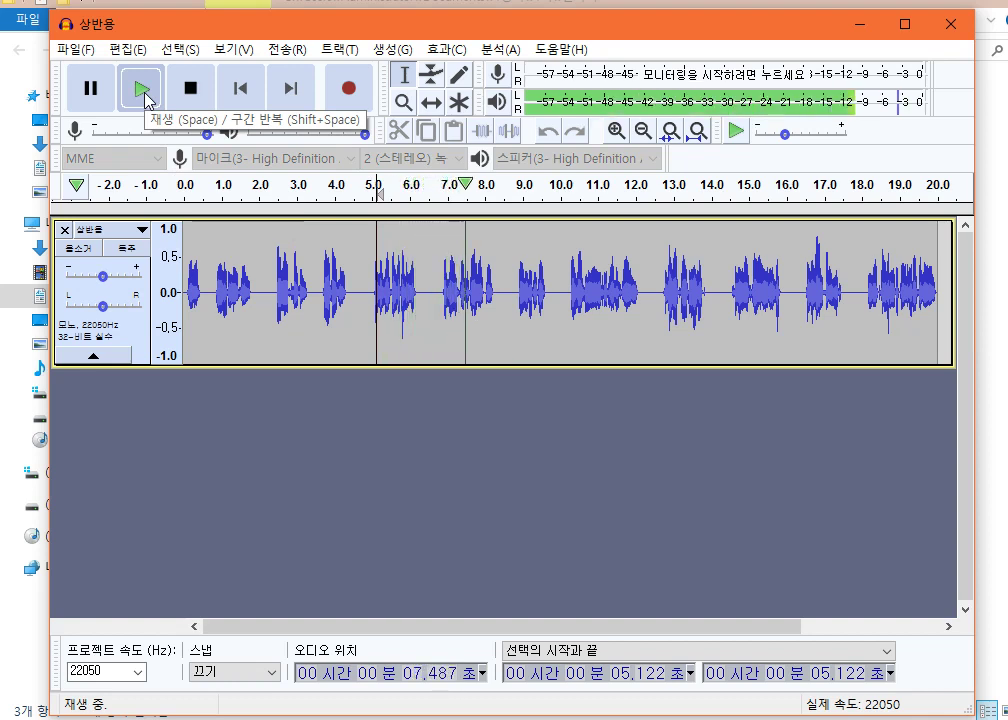
pyautogui.click(150, 100)
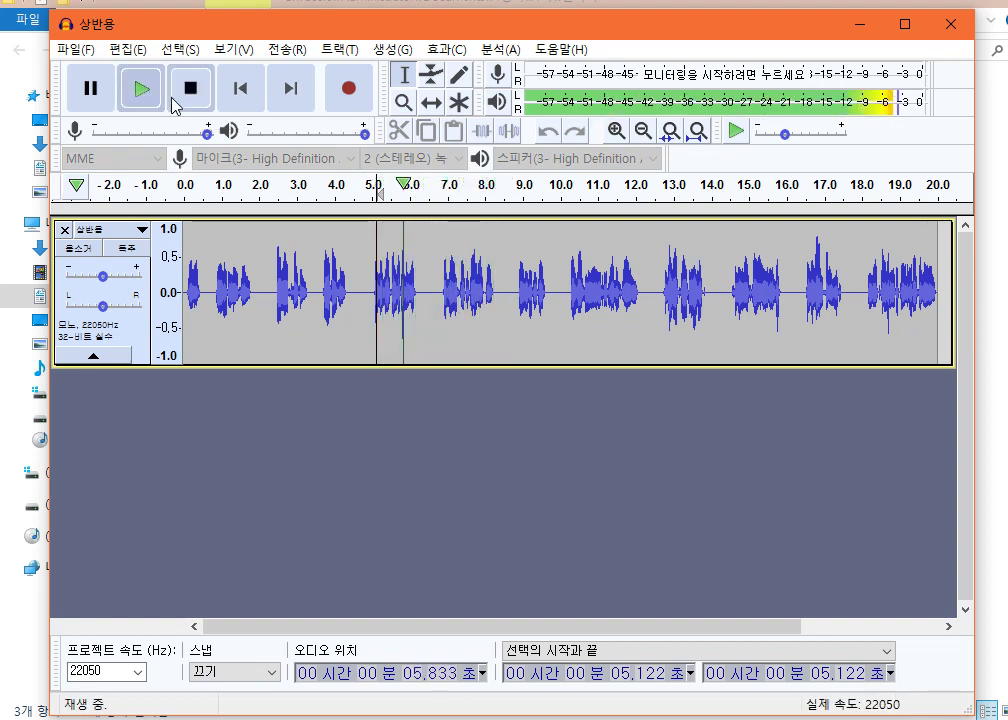
pyautogui.click(193, 89)
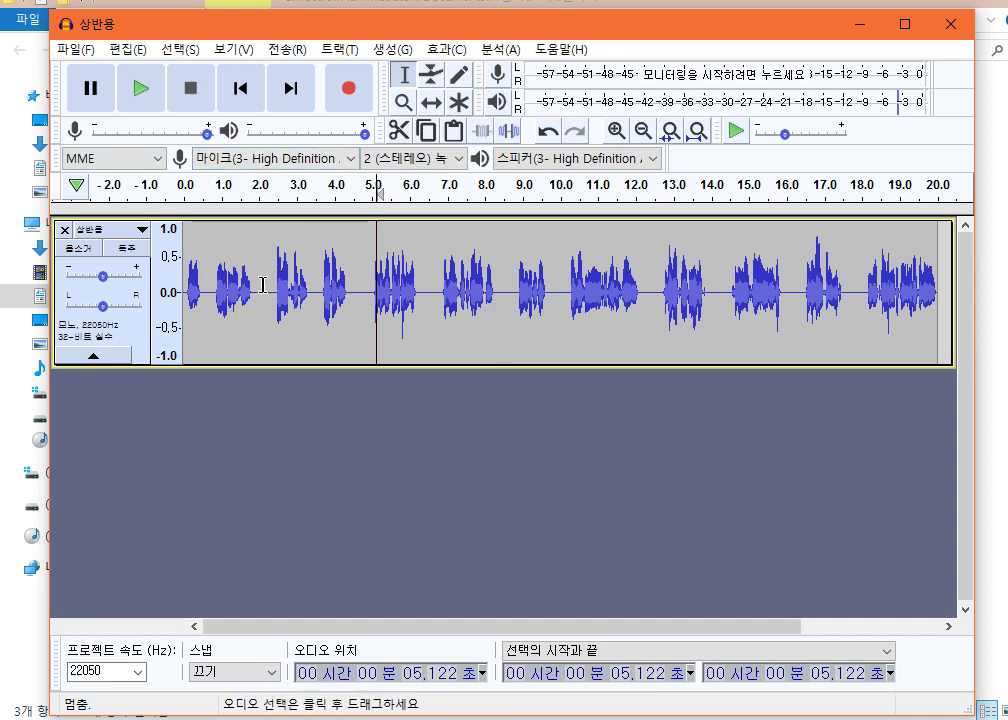
# Step: Copy the silence from about 4.38 to 4.91 s and paste it into the same pause at about 4.70 s and 5.02 s
pyautogui.moveTo(350, 295); pyautogui.dragTo(369, 304)
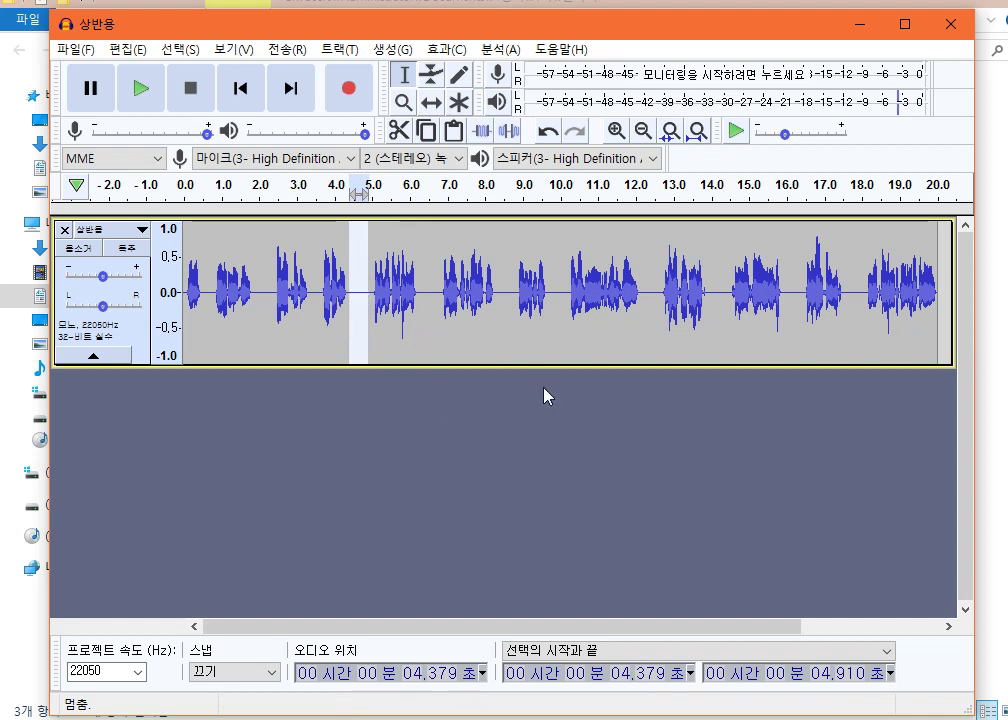
pyautogui.click(387, 325)
pyautogui.click(362, 300)
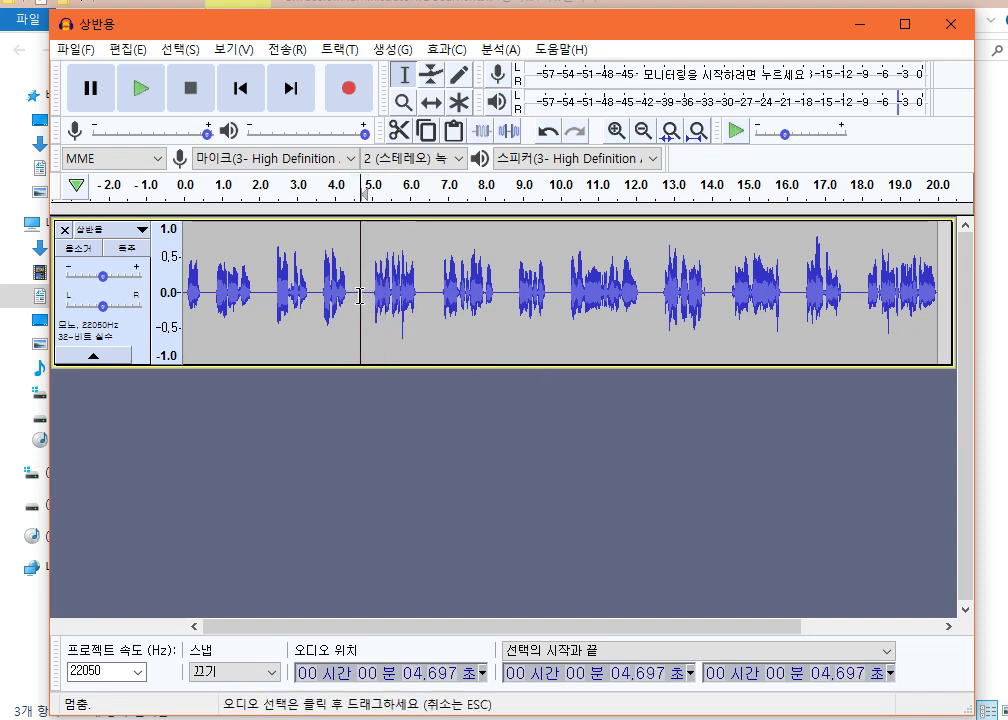
pyautogui.hotkey('ctrl', 'v')
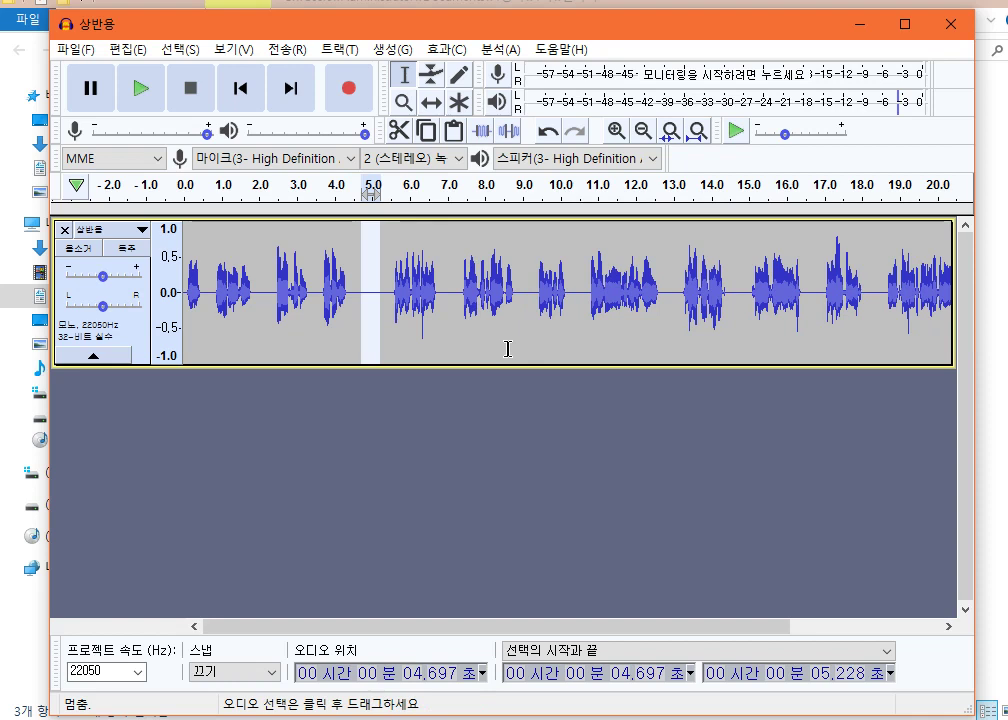
pyautogui.click(374, 292)
pyautogui.hotkey('ctrl', 'v')
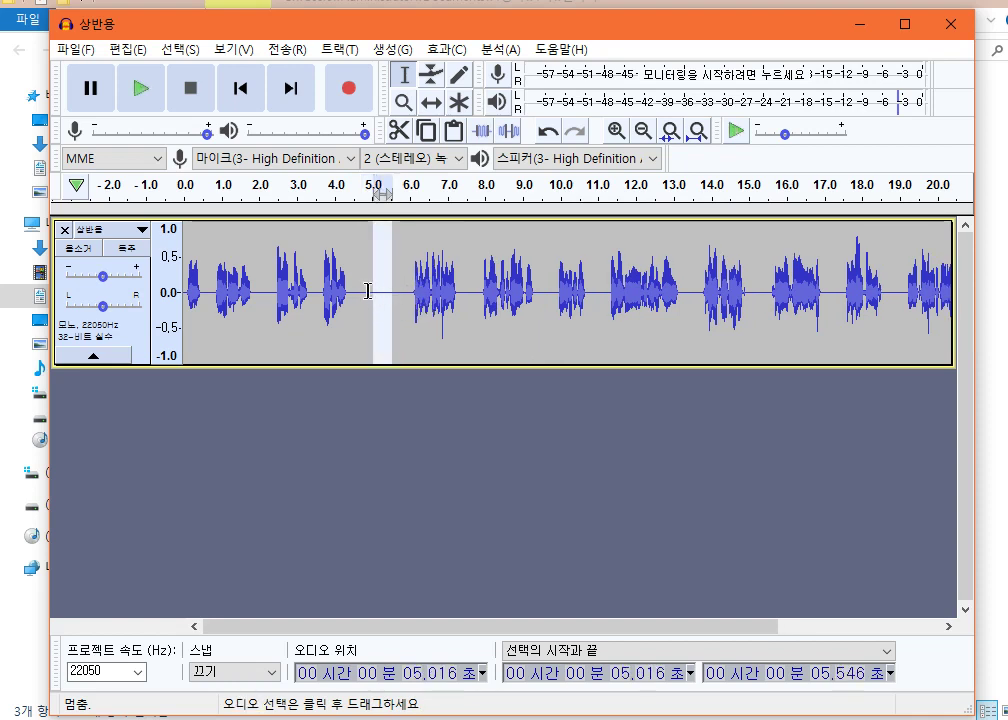
# Step: Copy the silence from about 4.49 to 5.92 s and paste it into the same pause at about 5.49 s
pyautogui.moveTo(352, 289); pyautogui.dragTo(405, 307)
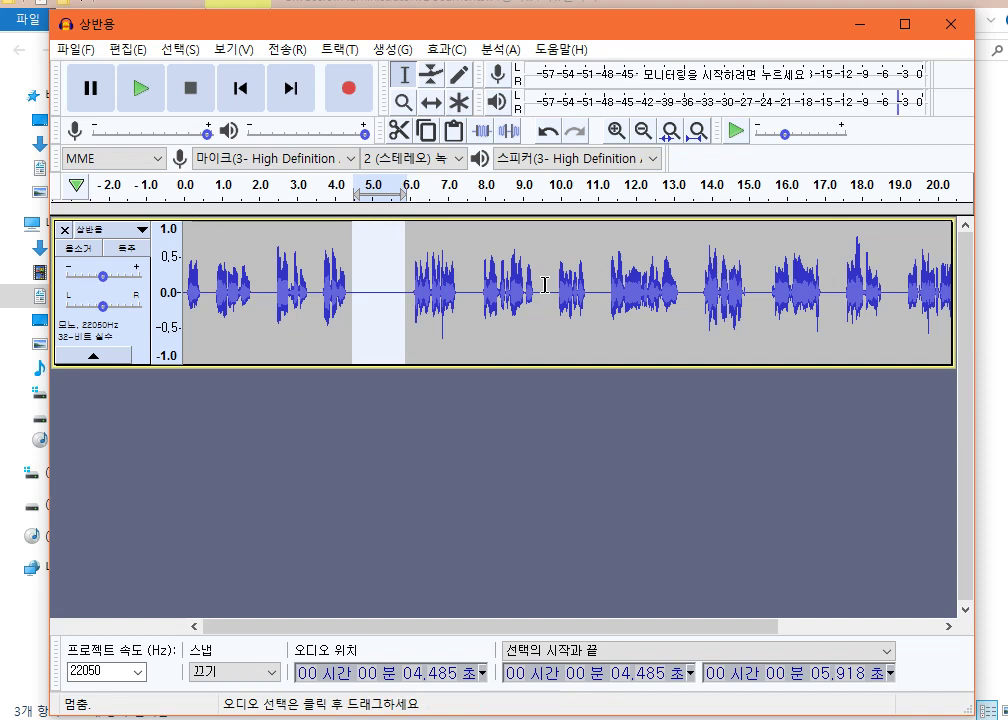
pyautogui.press('shift')
pyautogui.click(389, 290)
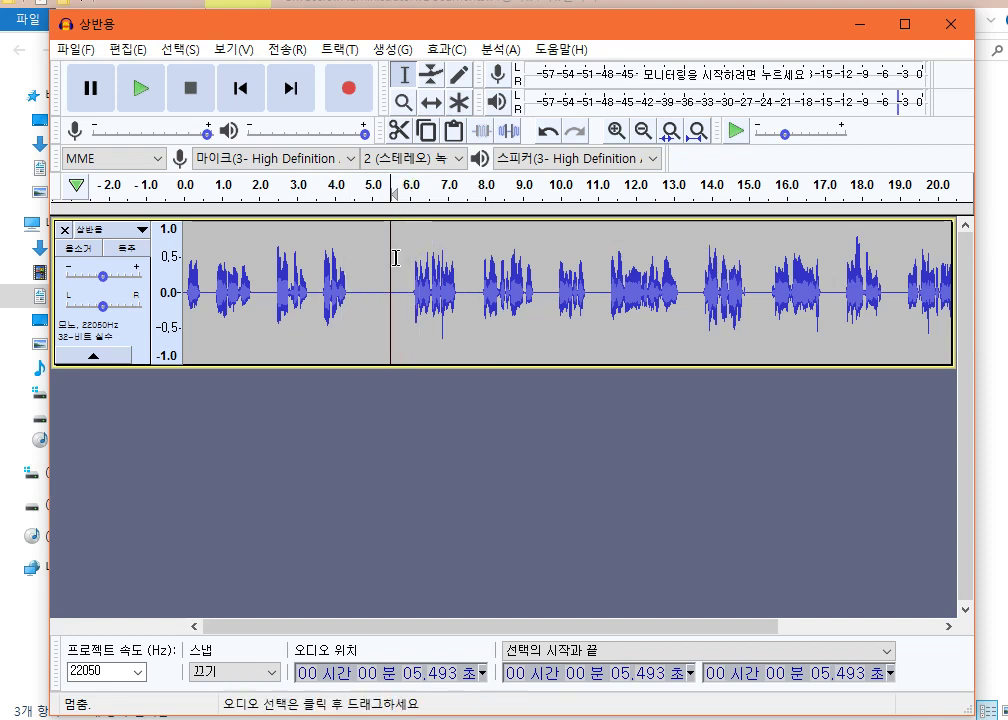
pyautogui.hotkey('ctrl', 'v')
# Step: Copy the silence from about 4.43 to 7.46 s and paste it into the first question's pause at about 2.23 s
pyautogui.moveTo(465, 300); pyautogui.dragTo(350, 318)
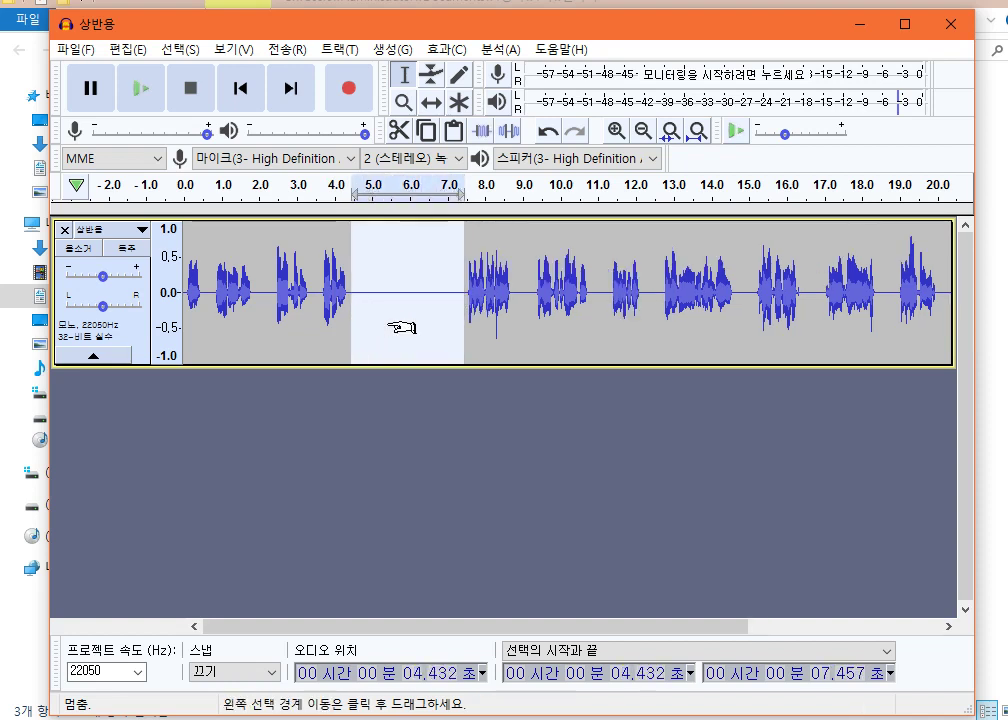
pyautogui.hotkey('ctrl', 'c')
pyautogui.click(265, 302)
pyautogui.hotkey('ctrl', 'v')
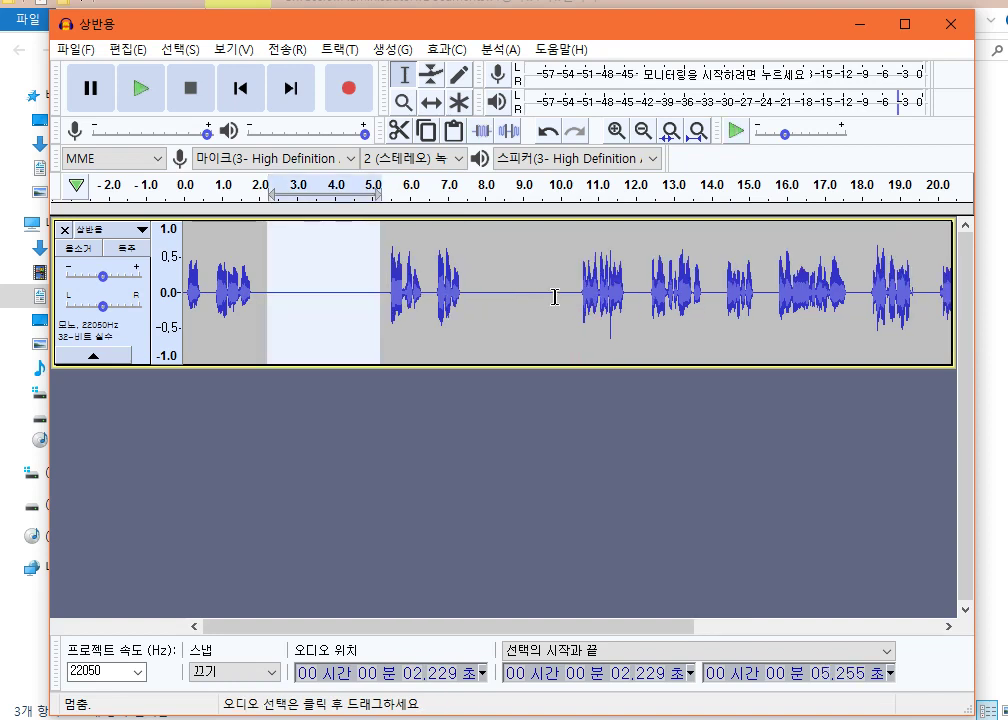
# Step: Paste the copied silence of about 3 s into the pauses at about 12.08 s, 17.06 s and 21.52 s
pyautogui.click(640, 289)
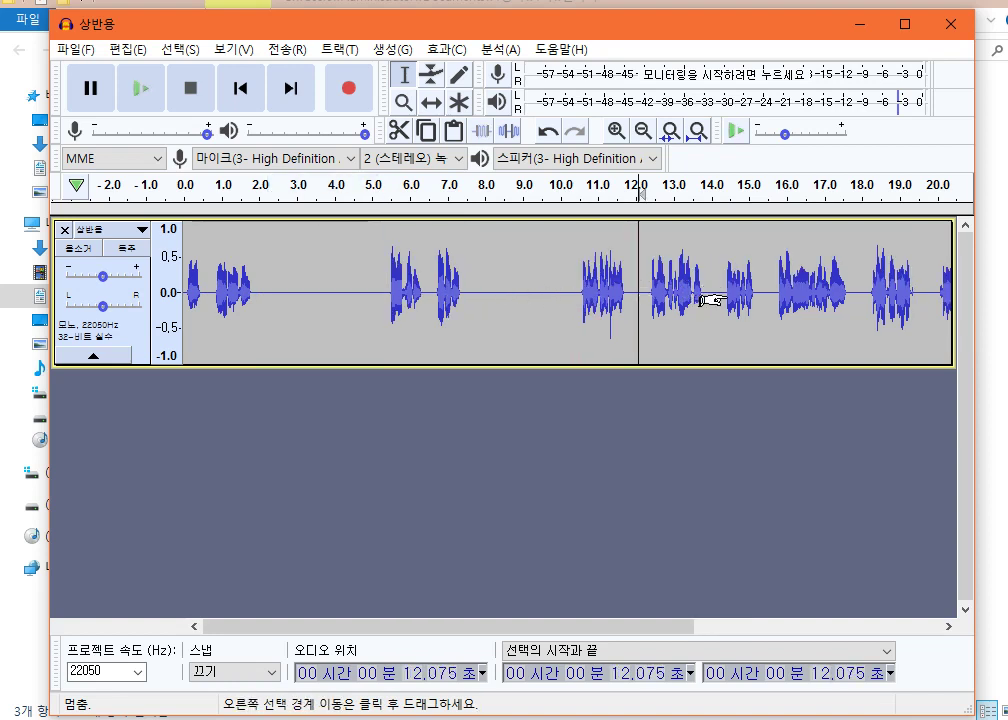
pyautogui.hotkey('ctrl', 'v')
pyautogui.click(828, 290)
pyautogui.hotkey('ctrl', 'v')
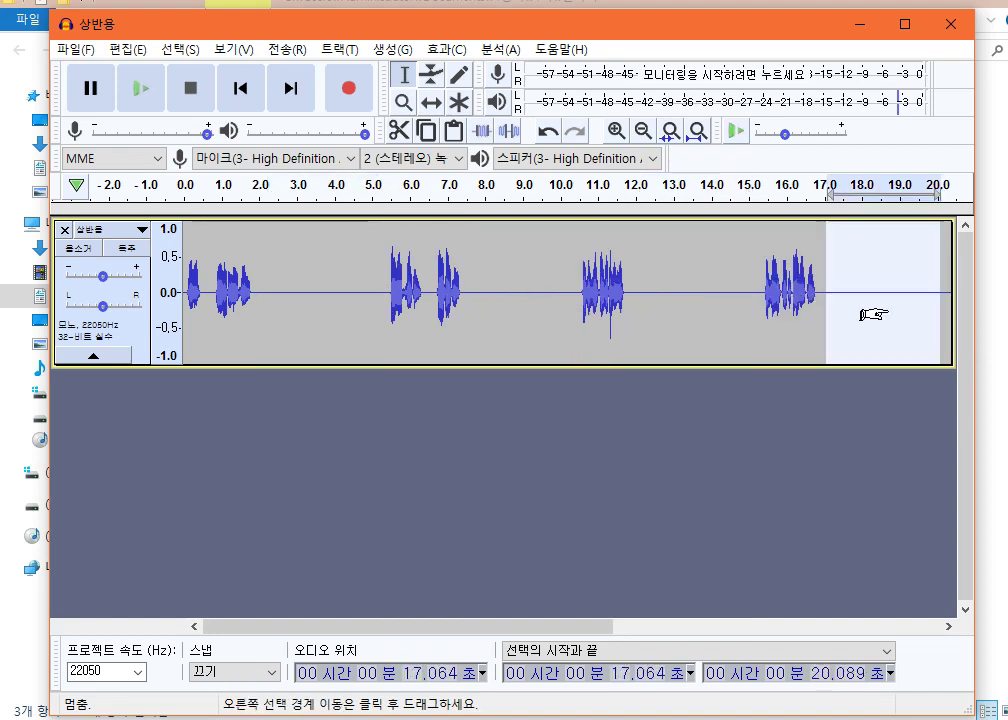
pyautogui.click(733, 628)
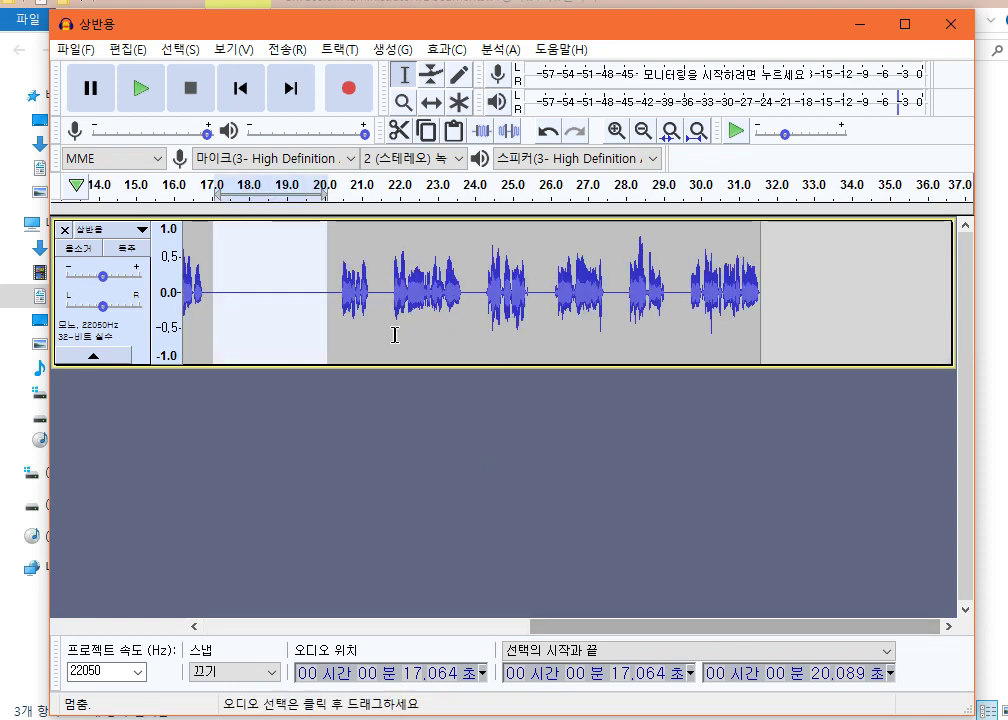
pyautogui.click(380, 307)
pyautogui.hotkey('ctrl', 'v')
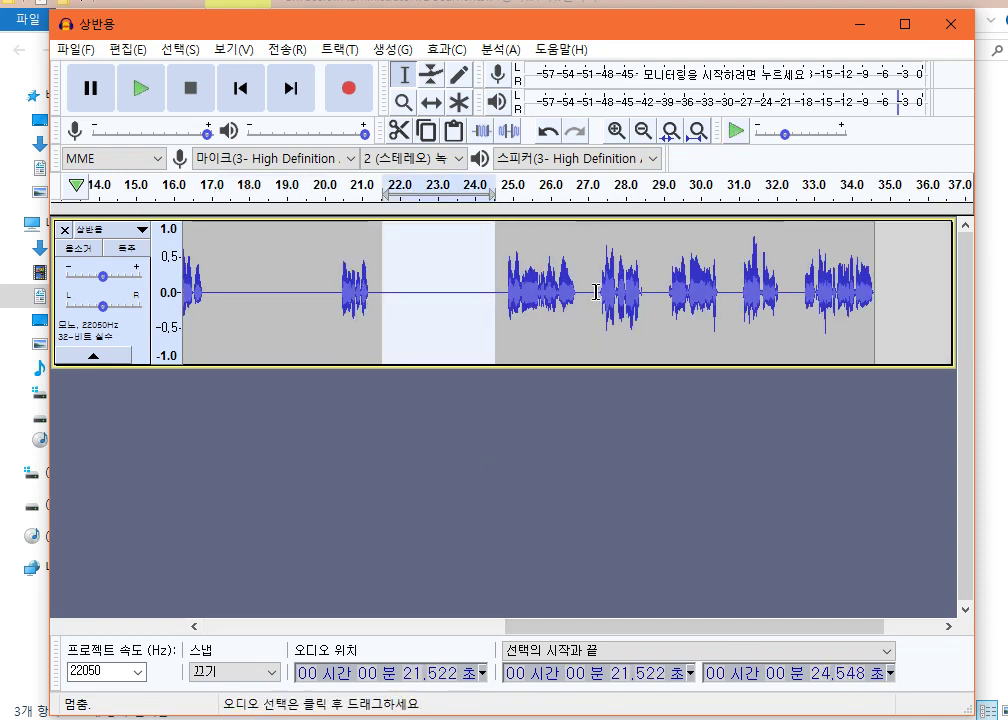
# Step: Paste the copied silence of about 3 s into the pauses at about 27.12 s, 31.85 s, 36.84 s and 41.59 s
pyautogui.click(593, 290)
pyautogui.hotkey('ctrl', 'v')
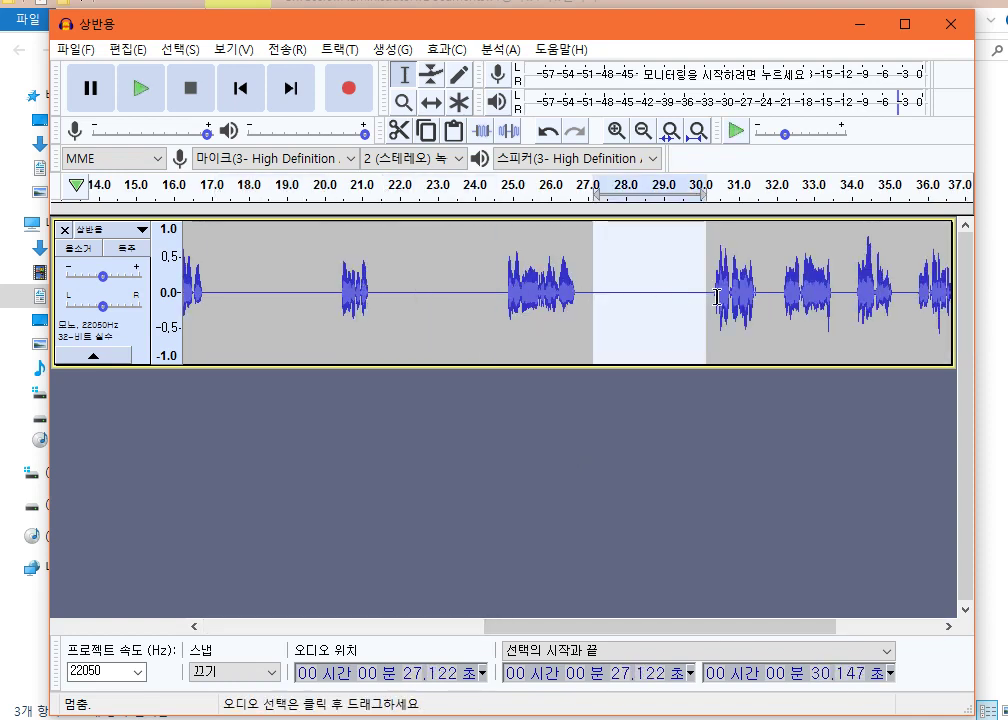
pyautogui.click(770, 297)
pyautogui.hotkey('ctrl', 'v')
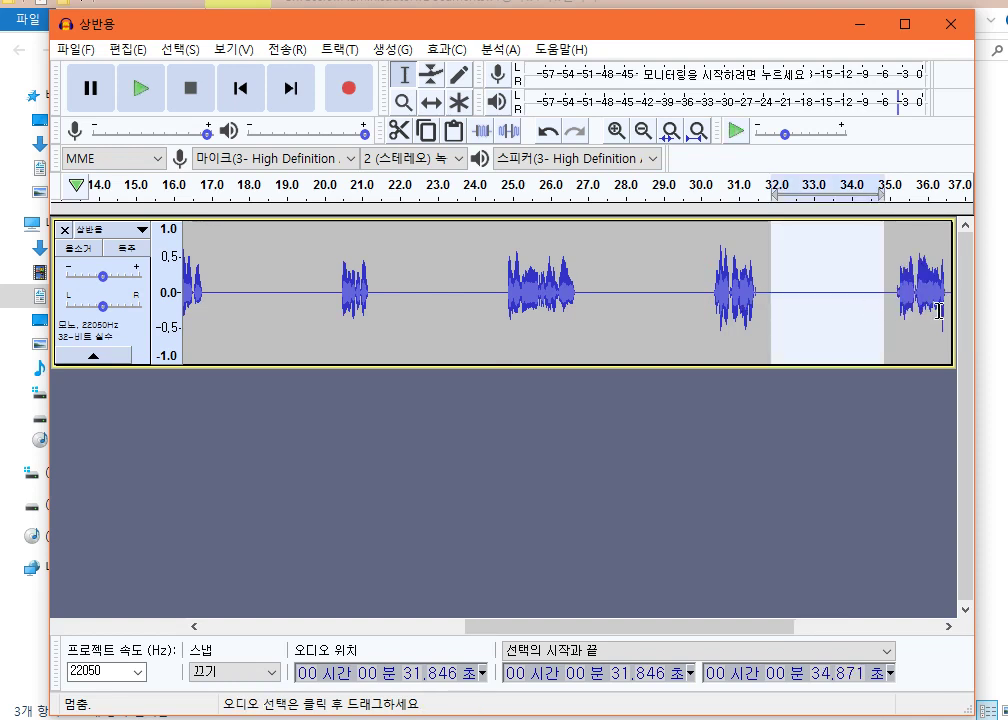
pyautogui.click(889, 628)
pyautogui.click(615, 292)
pyautogui.hotkey('ctrl', 'v')
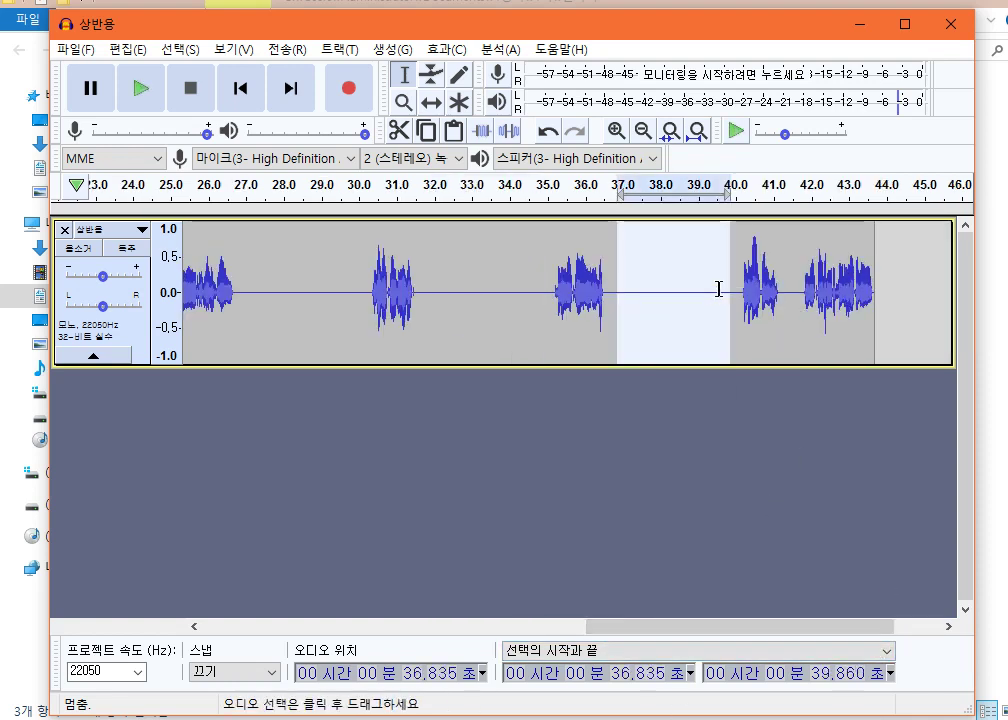
pyautogui.click(795, 291)
pyautogui.hotkey('ctrl', 'v')
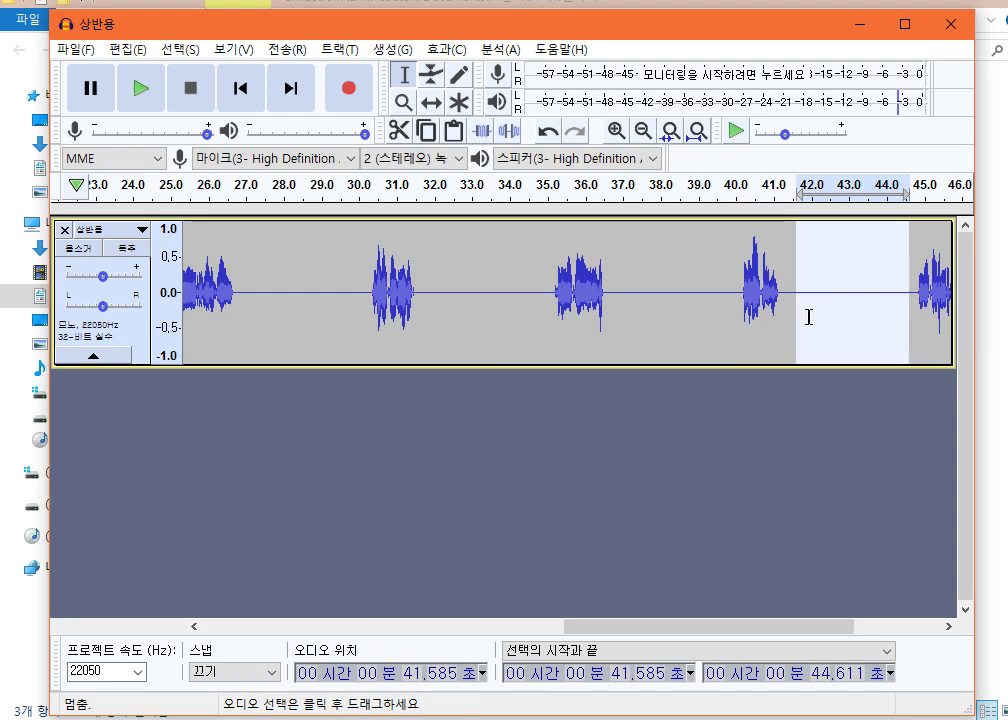
pyautogui.click(563, 447)
# Step: Try to export the audio as 상반용.mp3 and open the help for downloading the LAME encoder in Internet Explorer
pyautogui.click(82, 49)
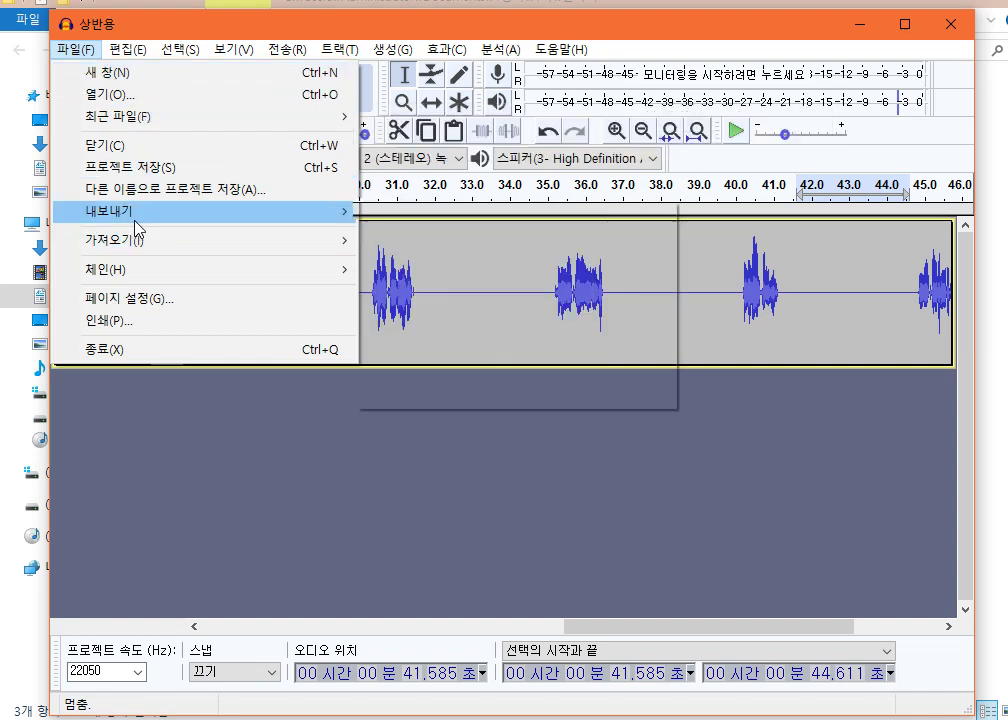
pyautogui.moveTo(141, 216)
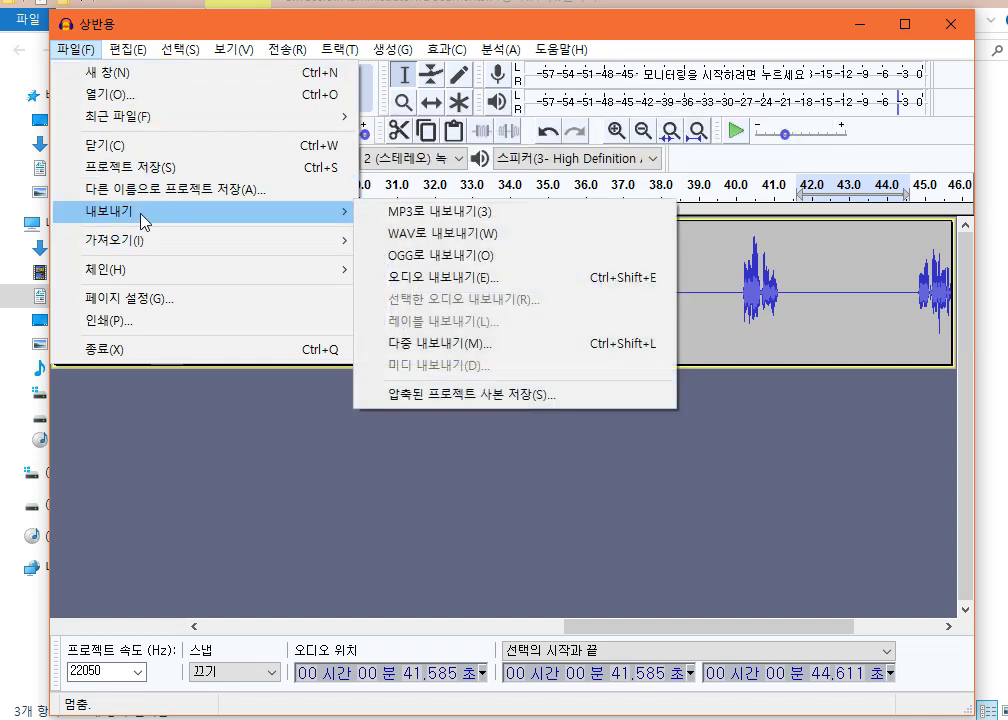
pyautogui.click(452, 217)
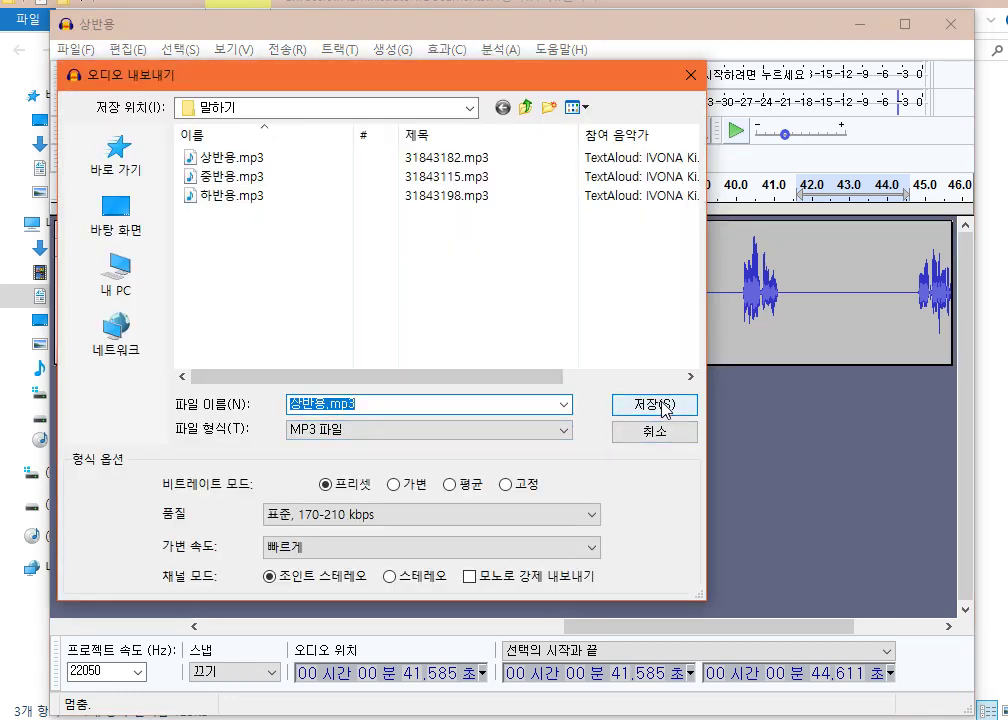
pyautogui.click(663, 410)
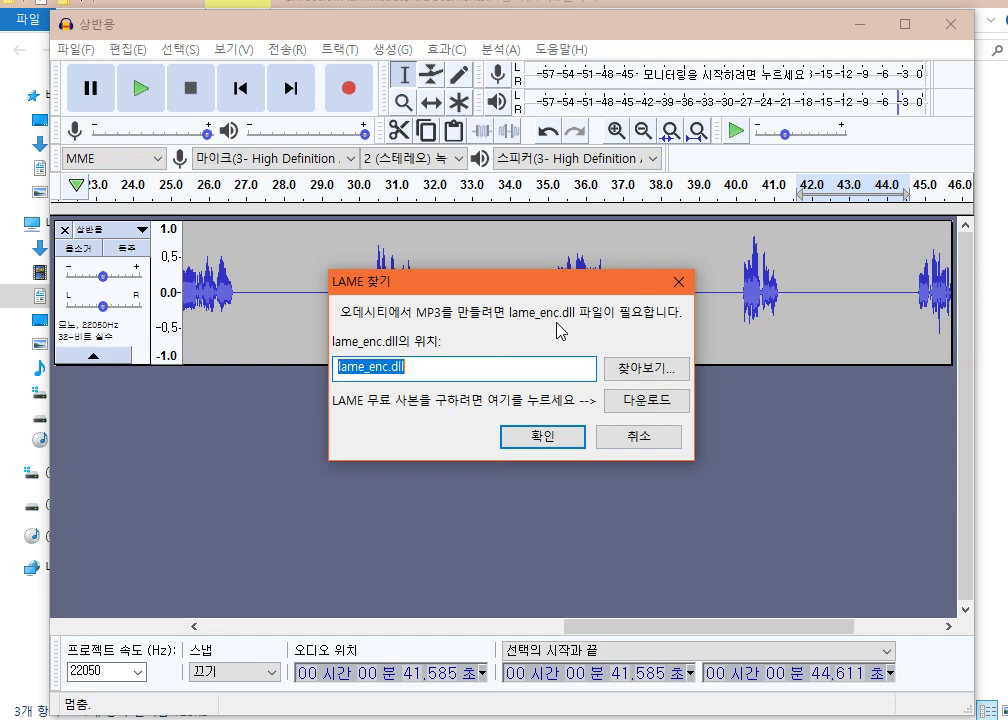
pyautogui.click(659, 404)
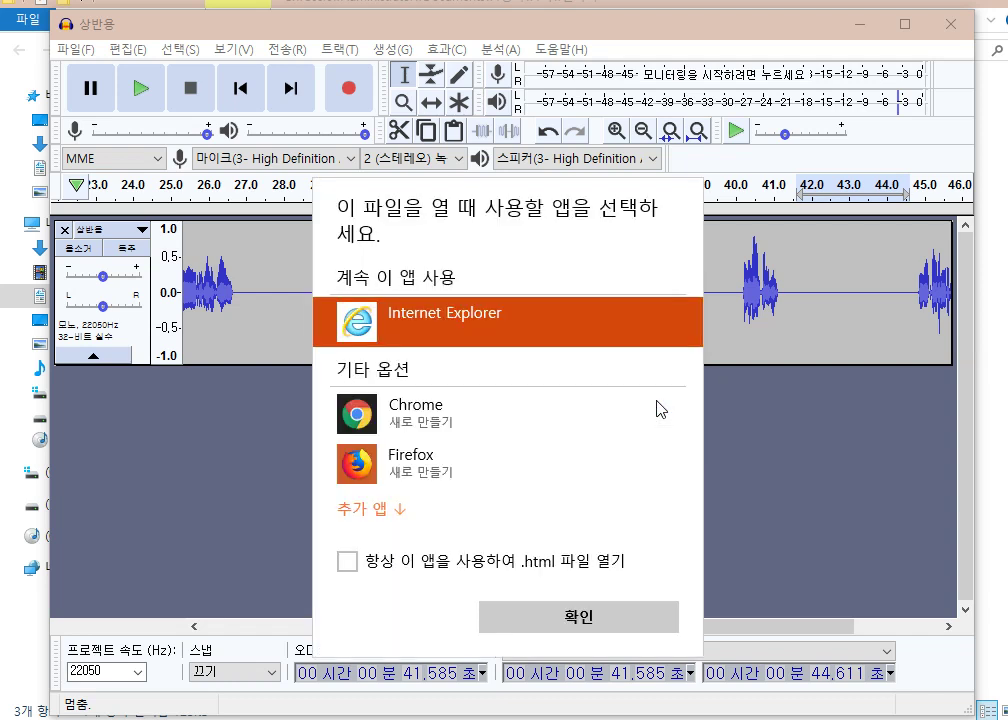
pyautogui.click(576, 624)
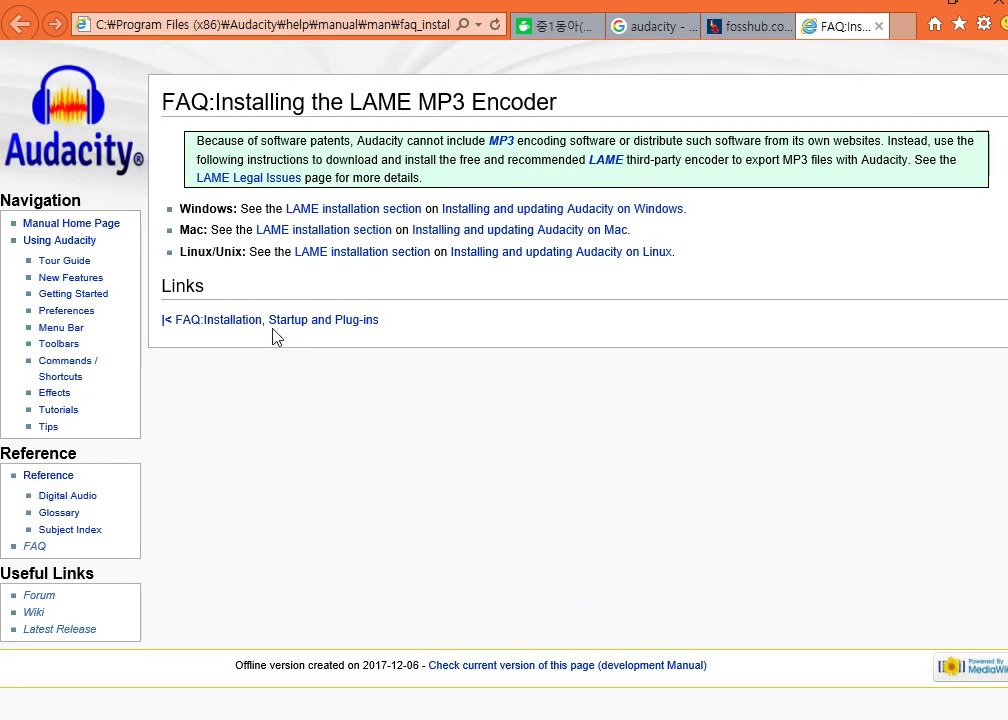
# Step: Follow the Windows LAME installation instructions to the external LAME download page and open its Windows downloads section
pyautogui.moveTo(272, 322); pyautogui.dragTo(214, 288)
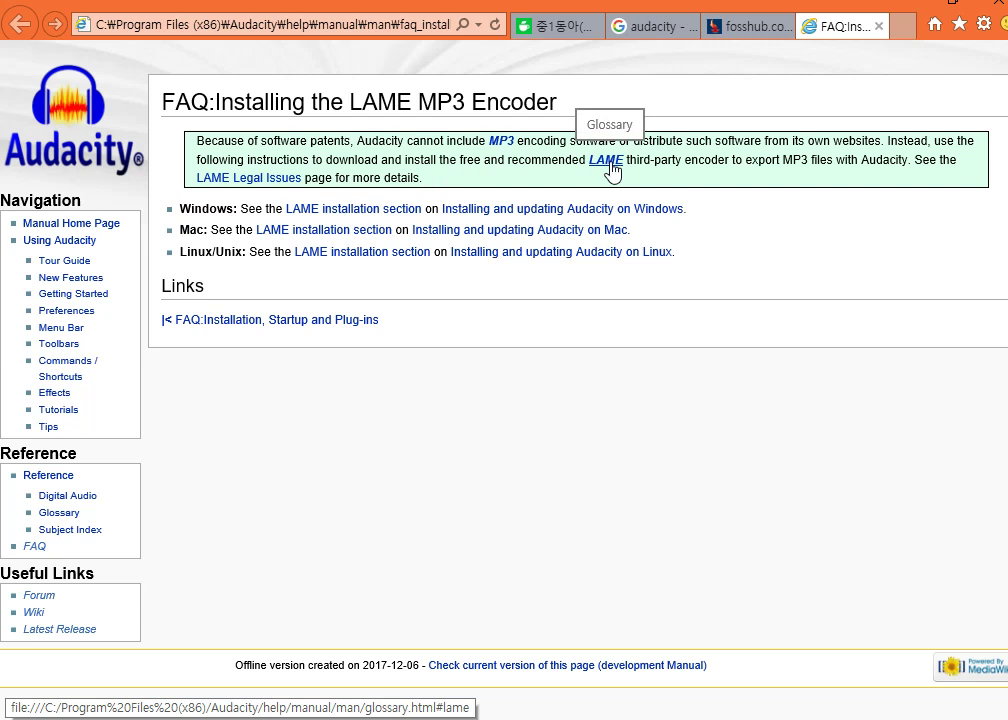
pyautogui.click(356, 209)
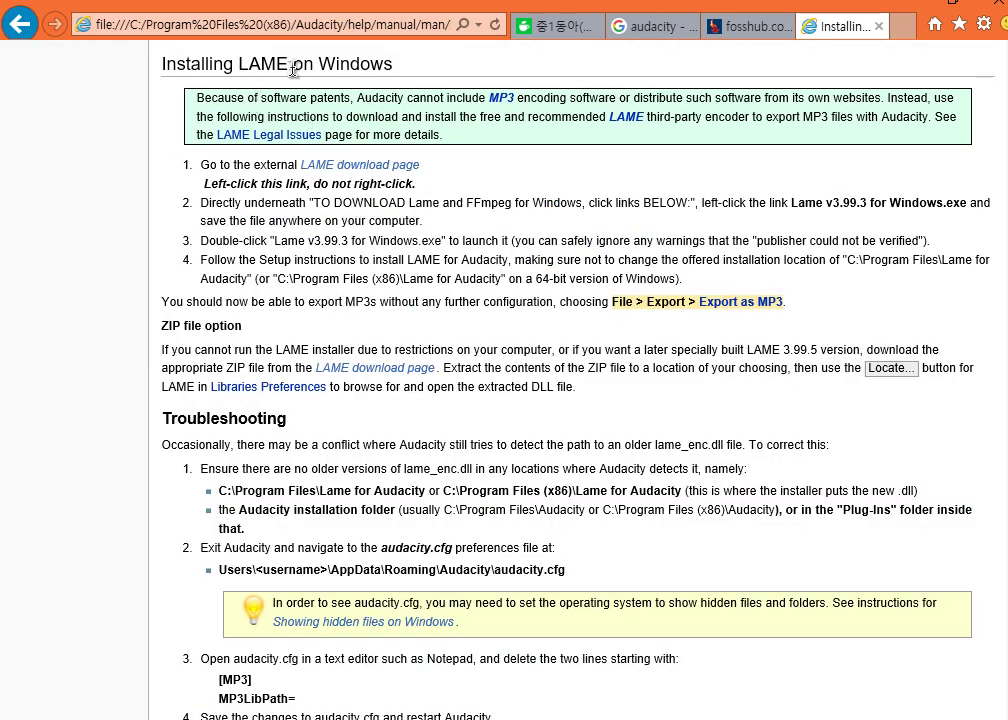
pyautogui.click(380, 168)
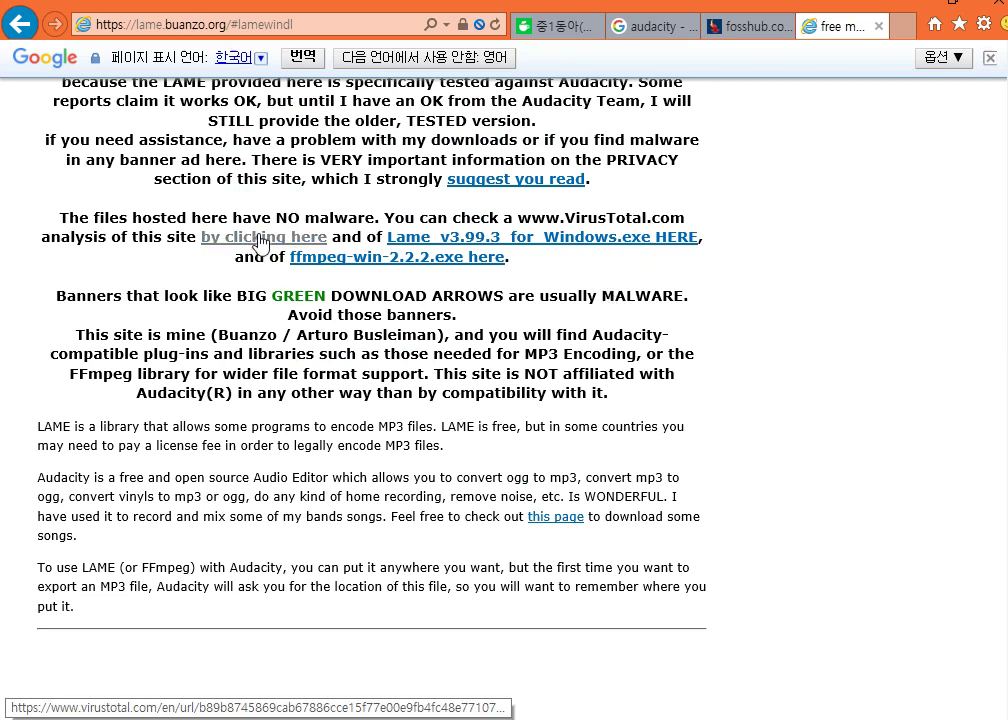
pyautogui.scroll(5, 600, 396)
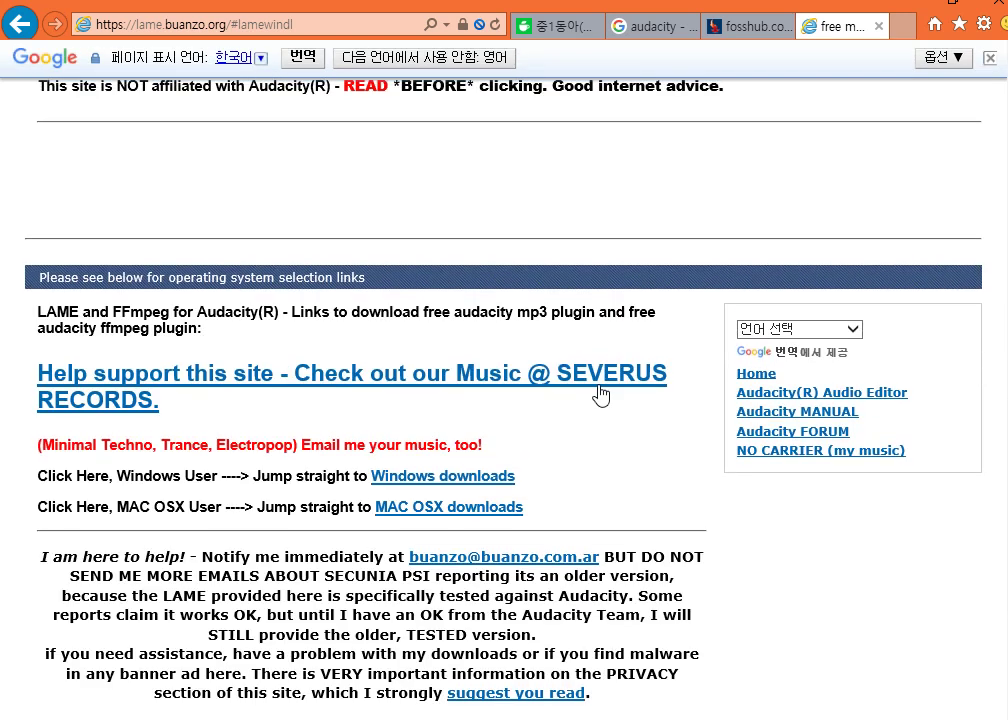
pyautogui.scroll(-2, 600, 396)
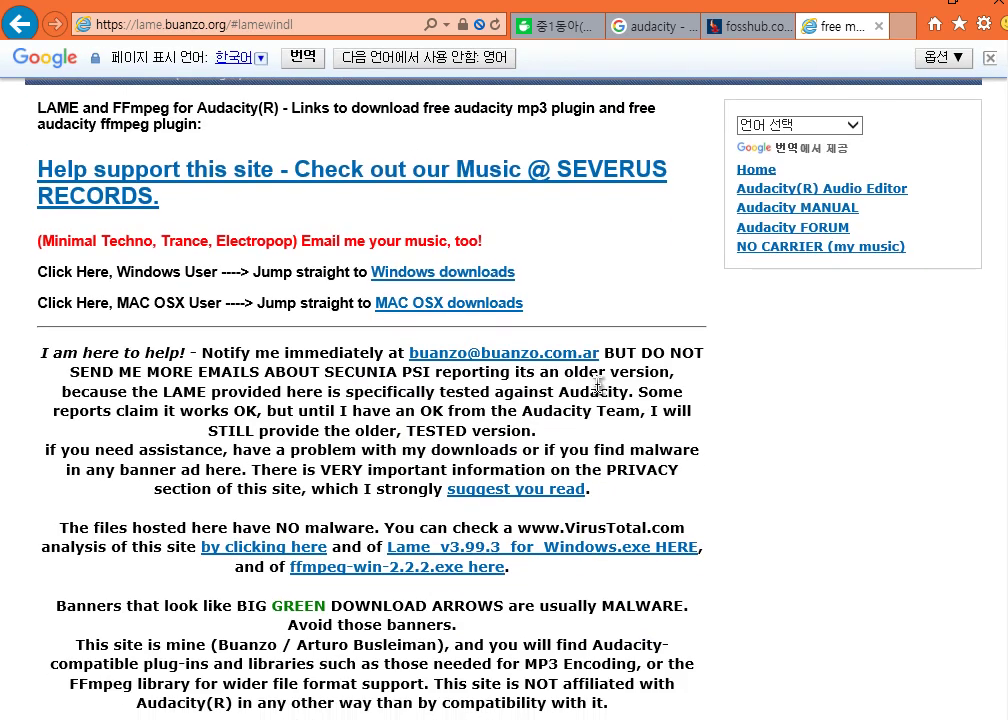
pyautogui.click(475, 277)
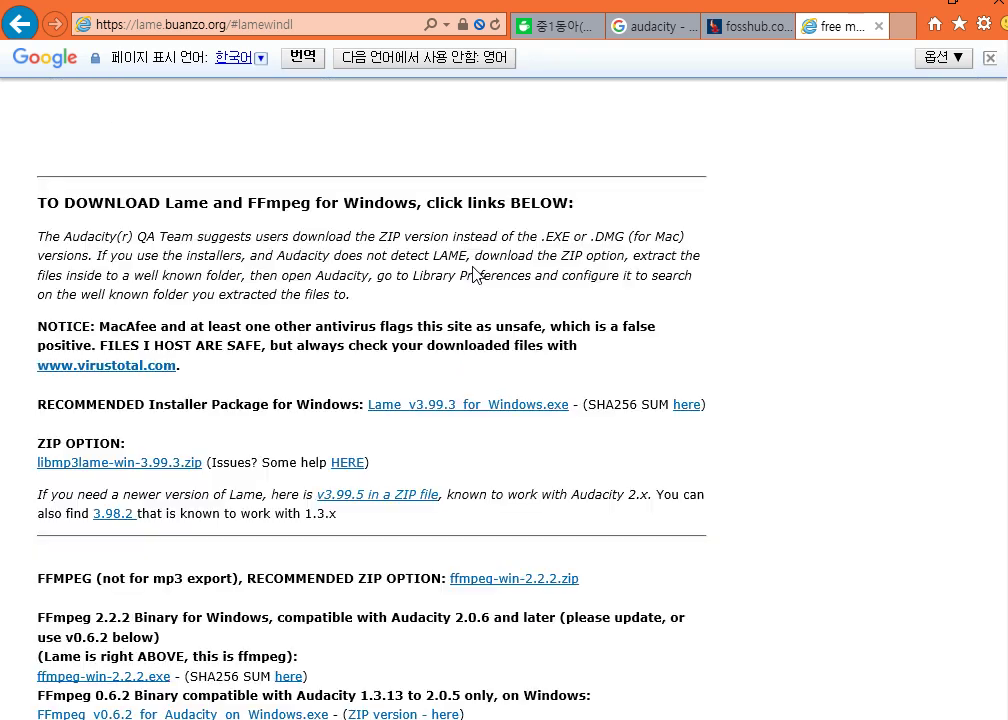
# Step: Download the recommended installer Lame_v3.99.3_for_Windows.exe and run it
pyautogui.click(490, 406)
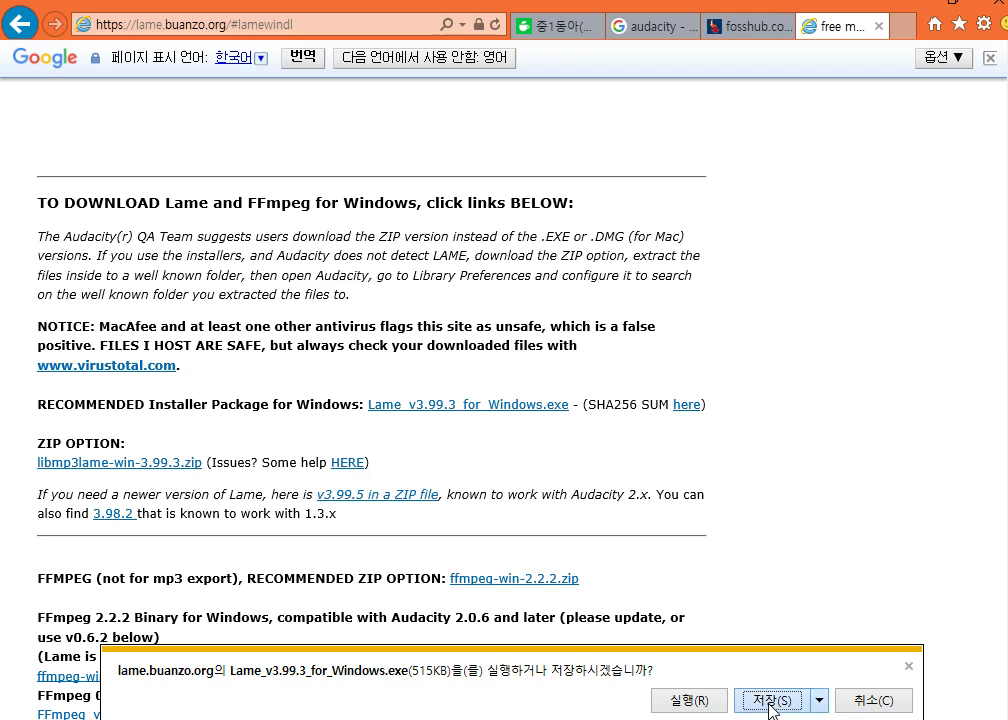
pyautogui.click(771, 700)
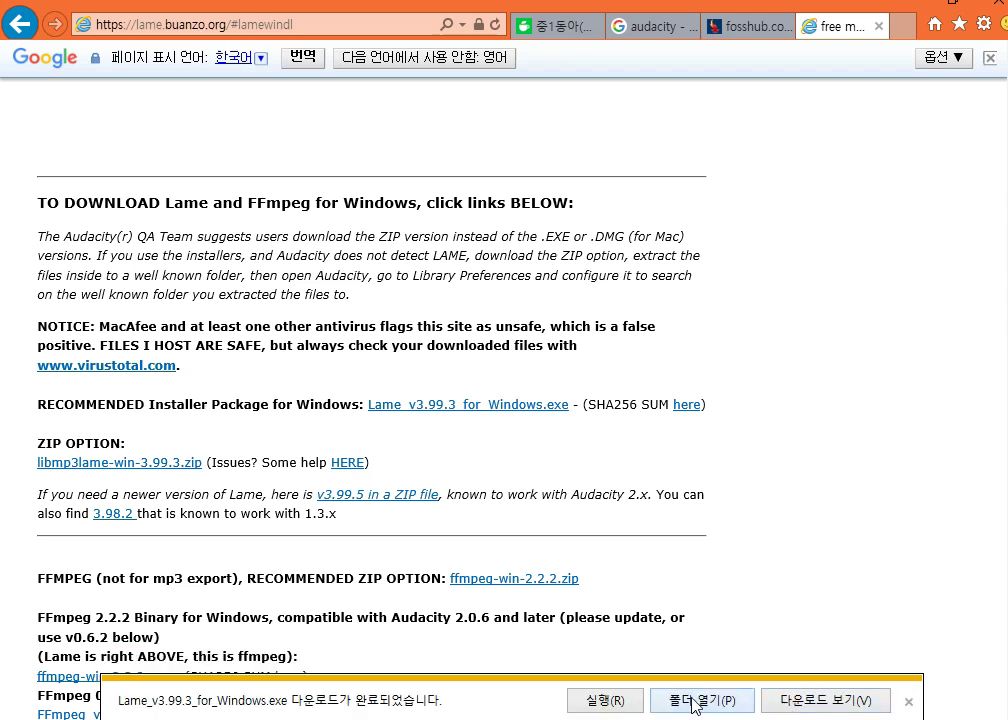
pyautogui.click(612, 701)
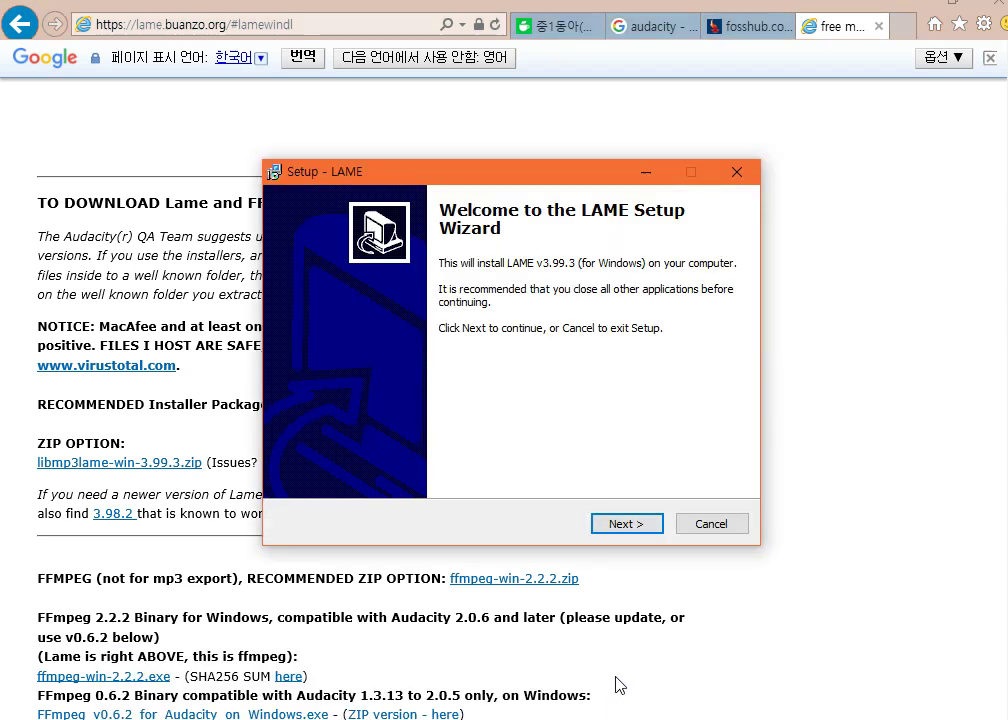
# Step: Install LAME v3.99.3 in the default folder C:\Program Files (x86)\Lame For Audacity and finish the setup wizard
pyautogui.click(628, 525)
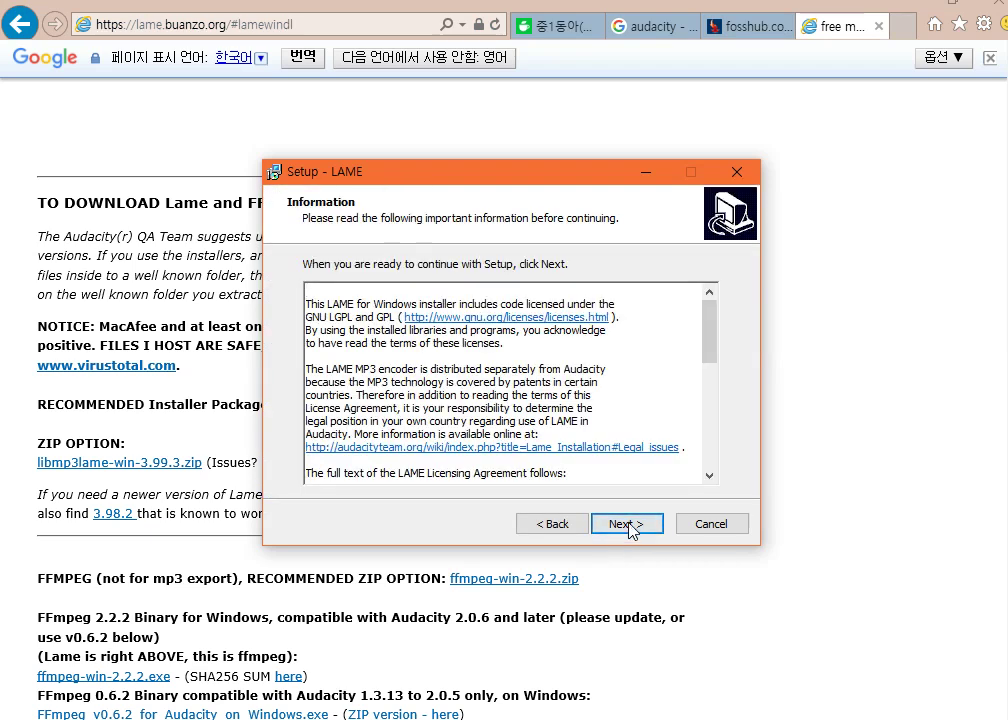
pyautogui.click(629, 525)
pyautogui.click(628, 525)
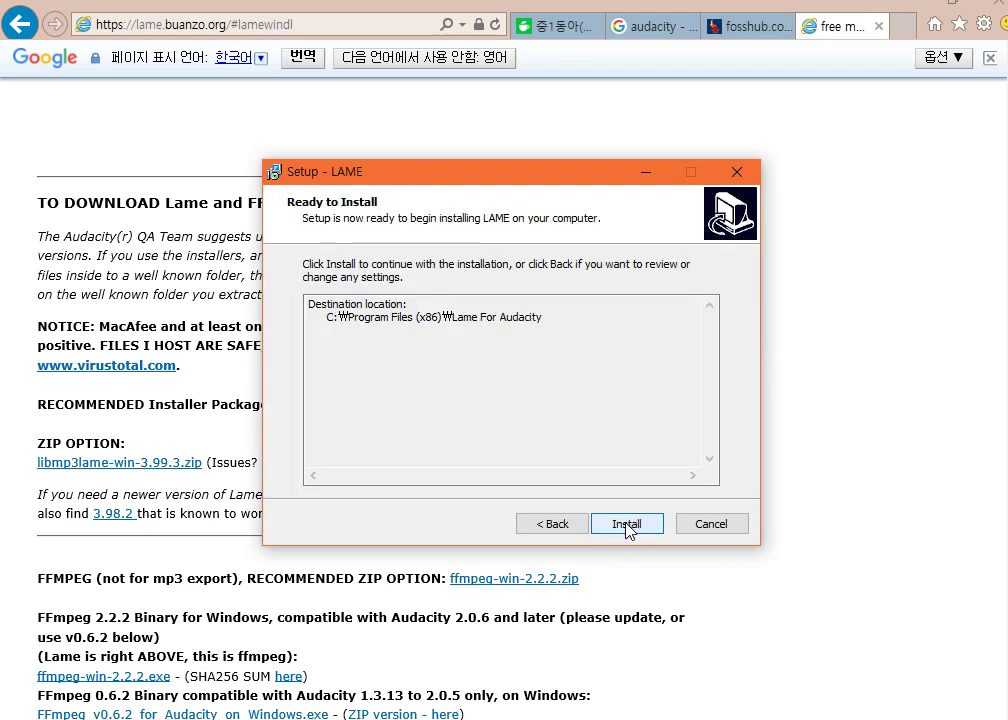
pyautogui.click(627, 526)
pyautogui.click(628, 528)
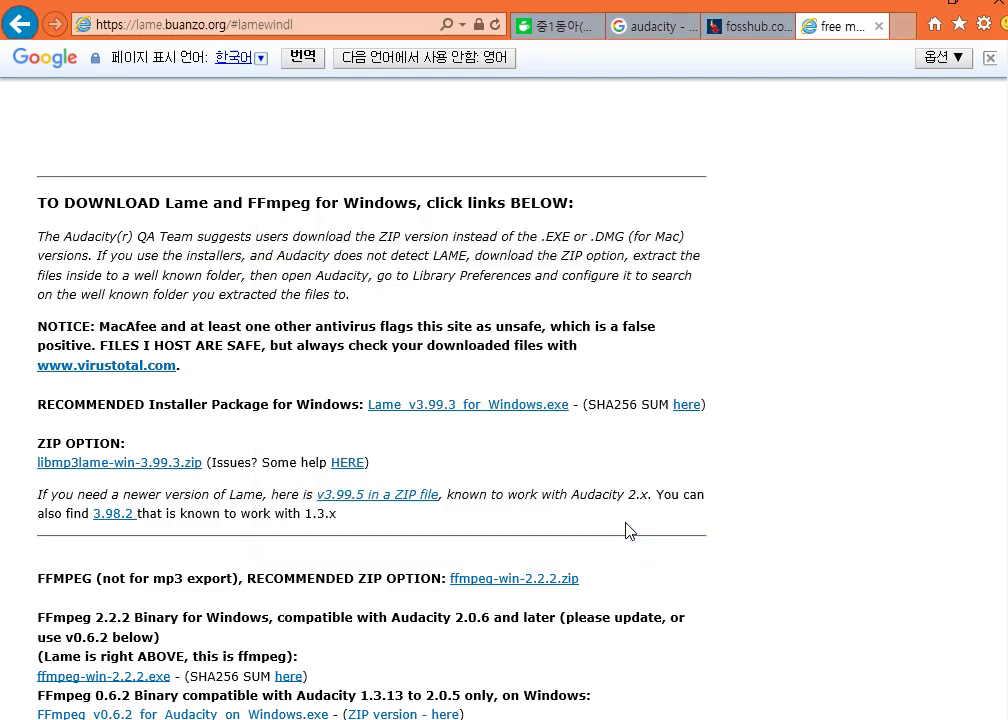
# Step: Switch back to Audacity, cancel the search for lame_enc.dll and dismiss the message
pyautogui.moveTo(467, 719)
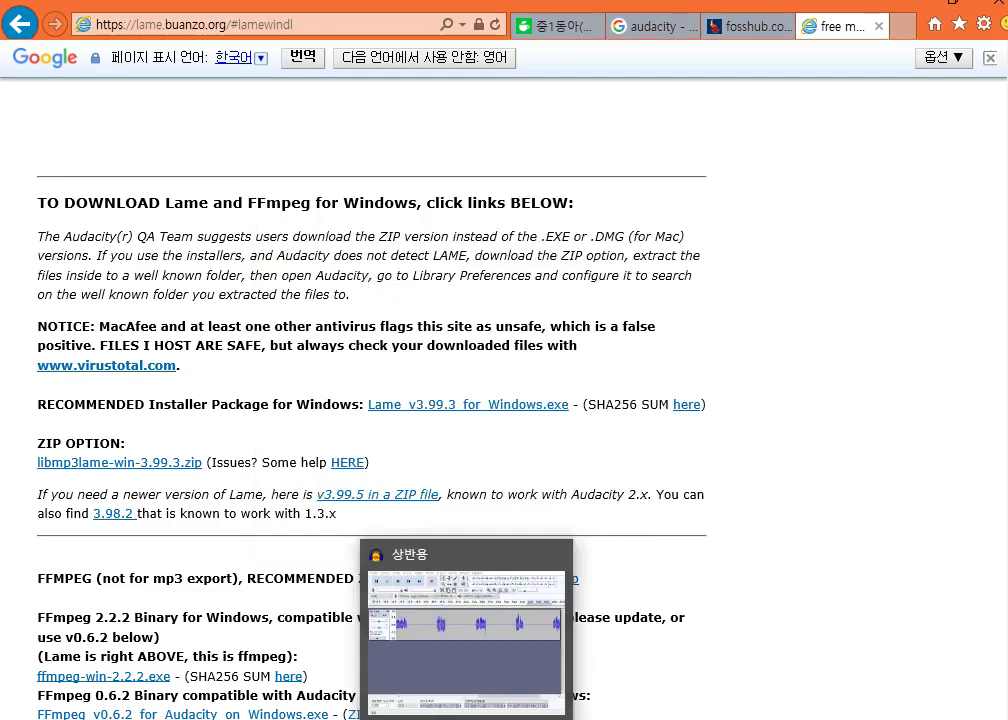
pyautogui.click(472, 690)
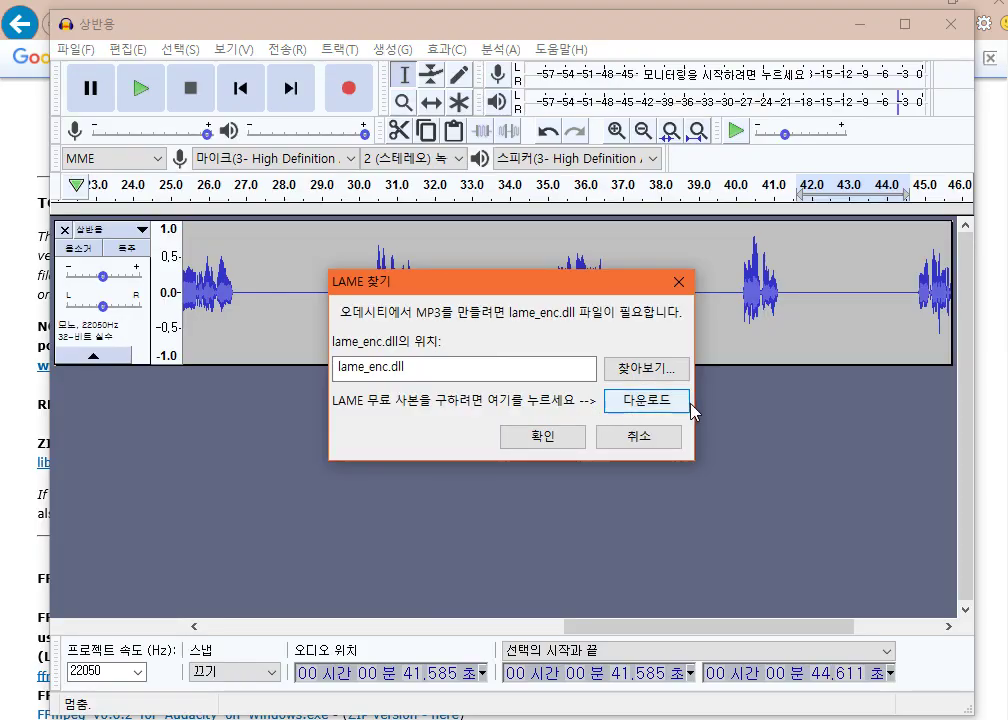
pyautogui.click(641, 437)
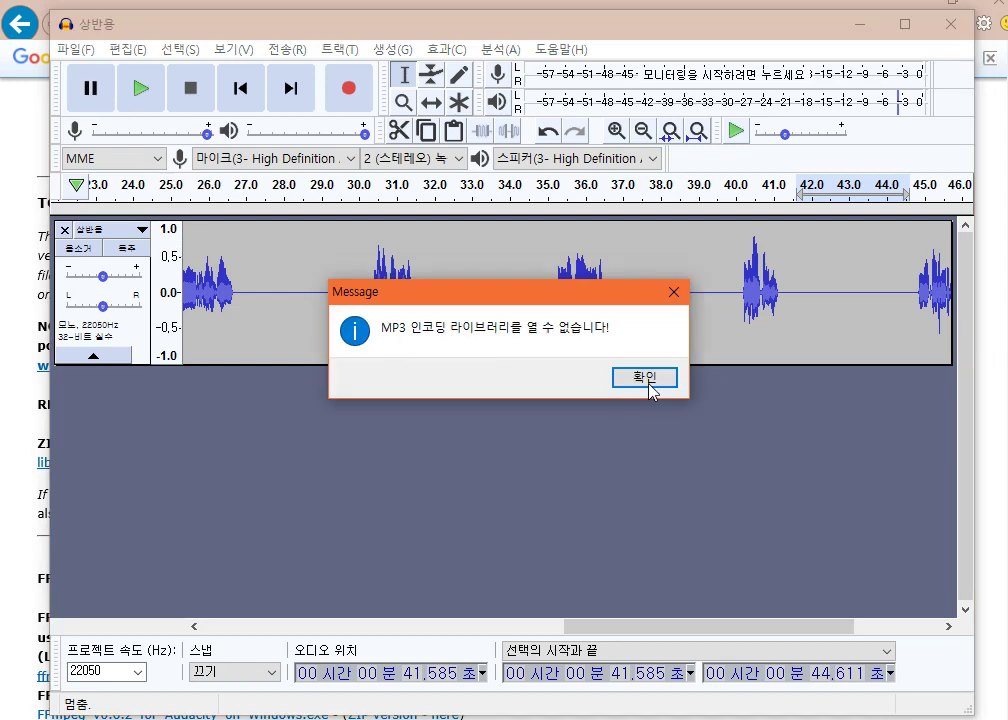
pyautogui.click(645, 377)
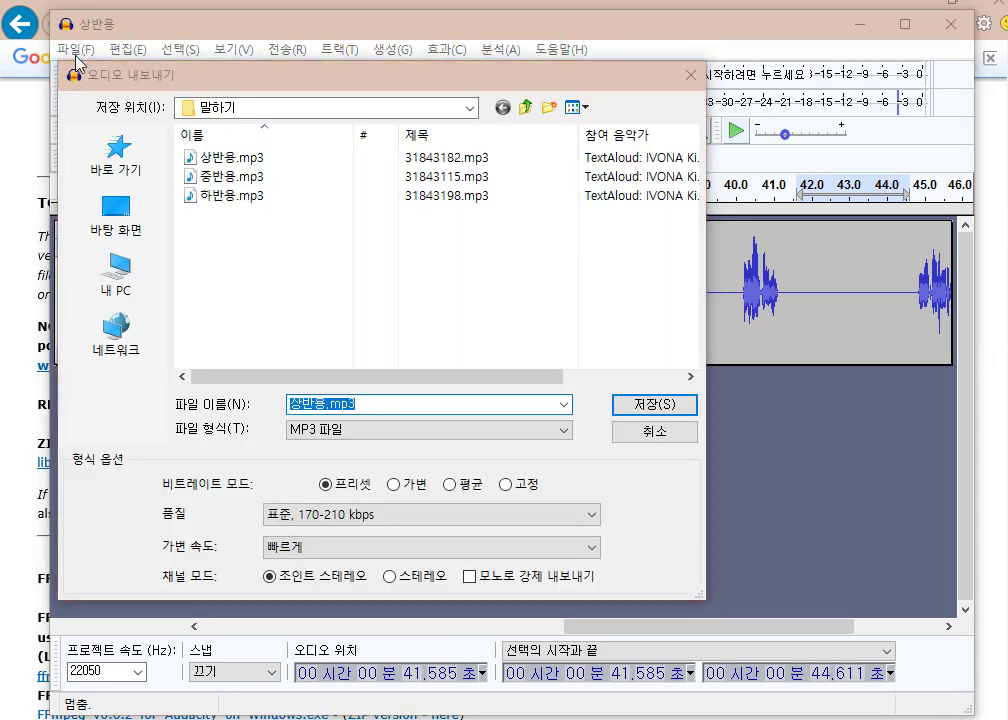
# Step: Instead of overwriting 상반용.mp3, export the audio as an MP3 with 웹공개 added to the file name, keeping the metadata tags
pyautogui.click(622, 405)
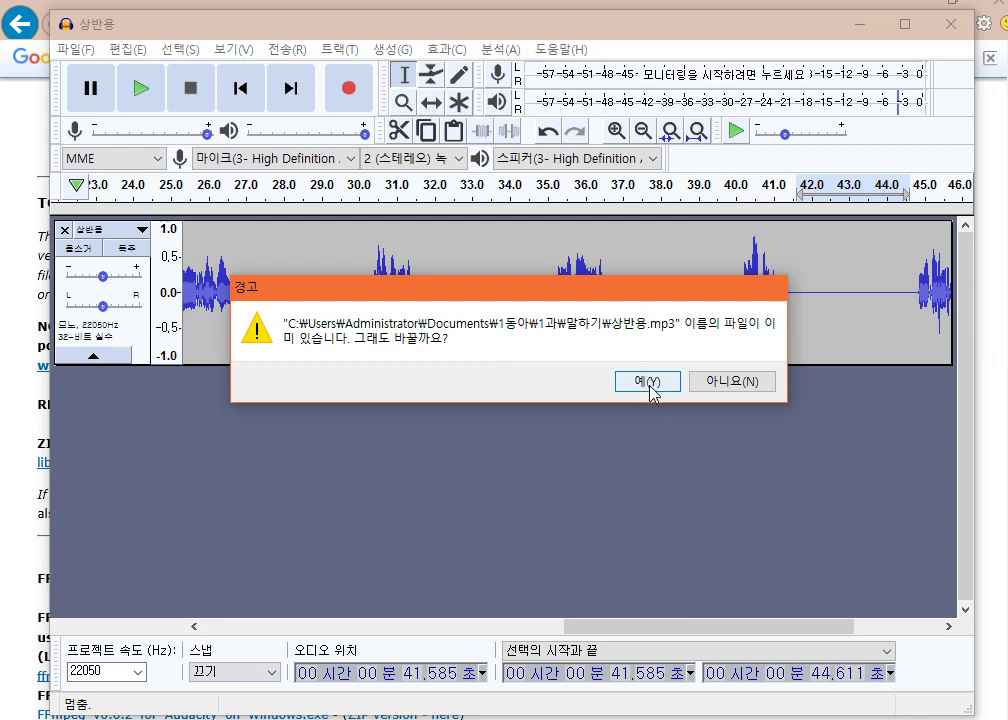
pyautogui.click(731, 381)
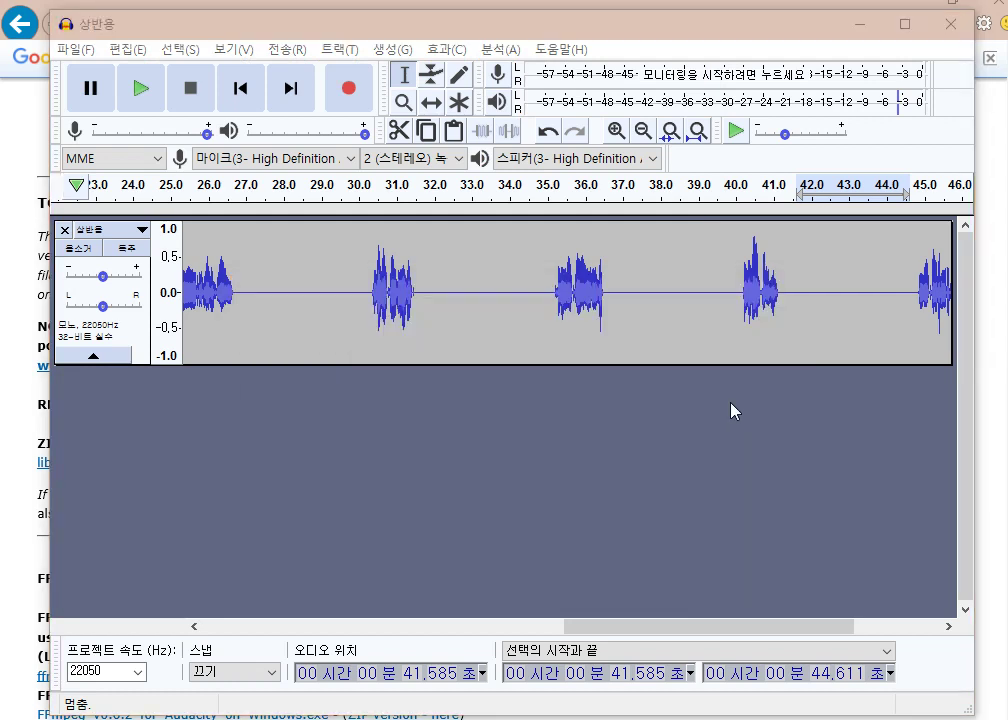
pyautogui.click(315, 404)
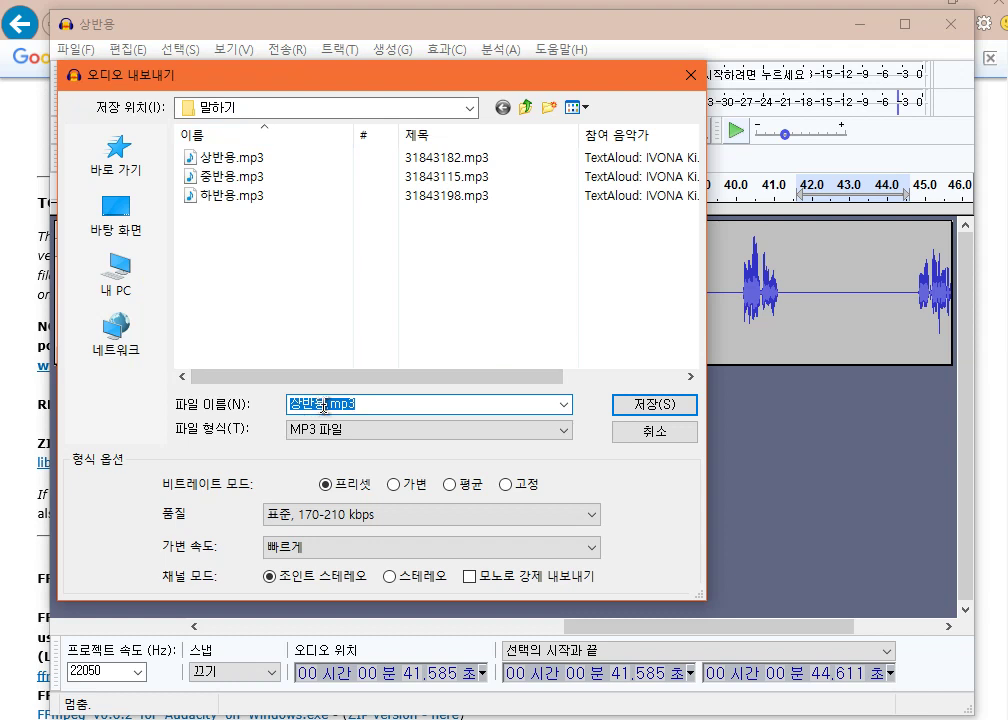
pyautogui.write('dnp')
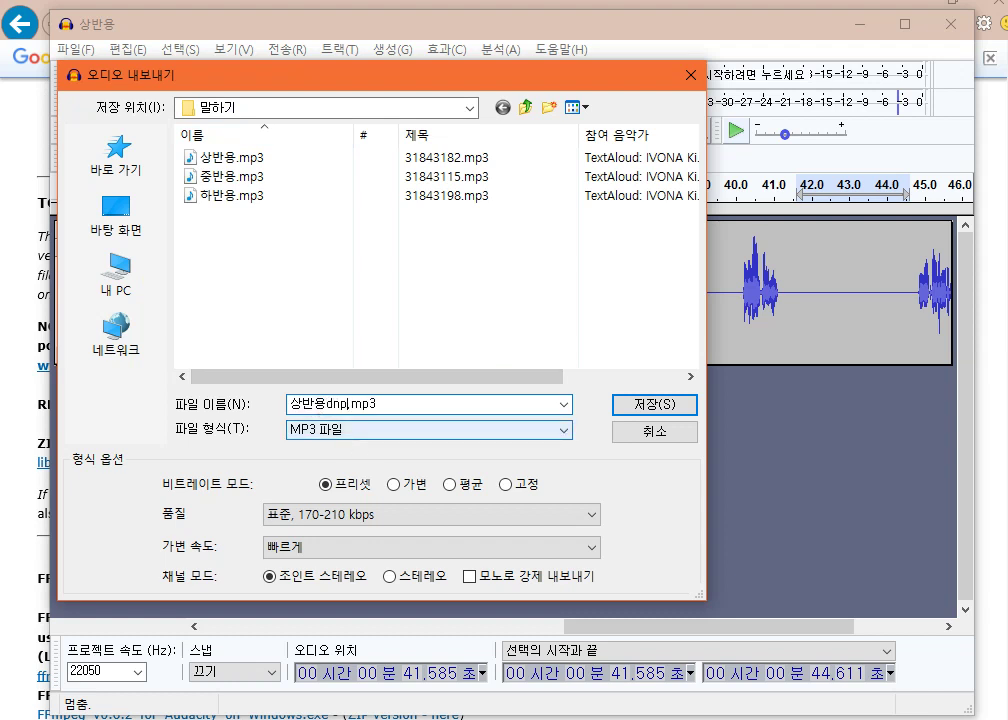
pyautogui.press('BackSpace')
pyautogui.press('BackSpace')
pyautogui.write('웹공ㄱ')
pyautogui.write('ㅂ')
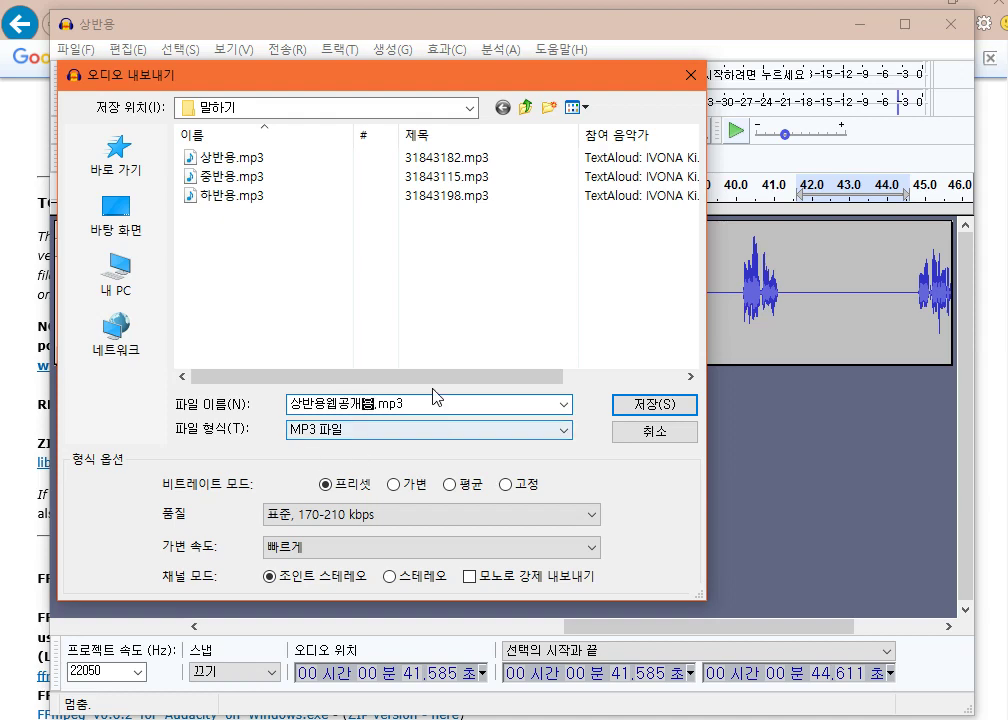
pyautogui.click(648, 405)
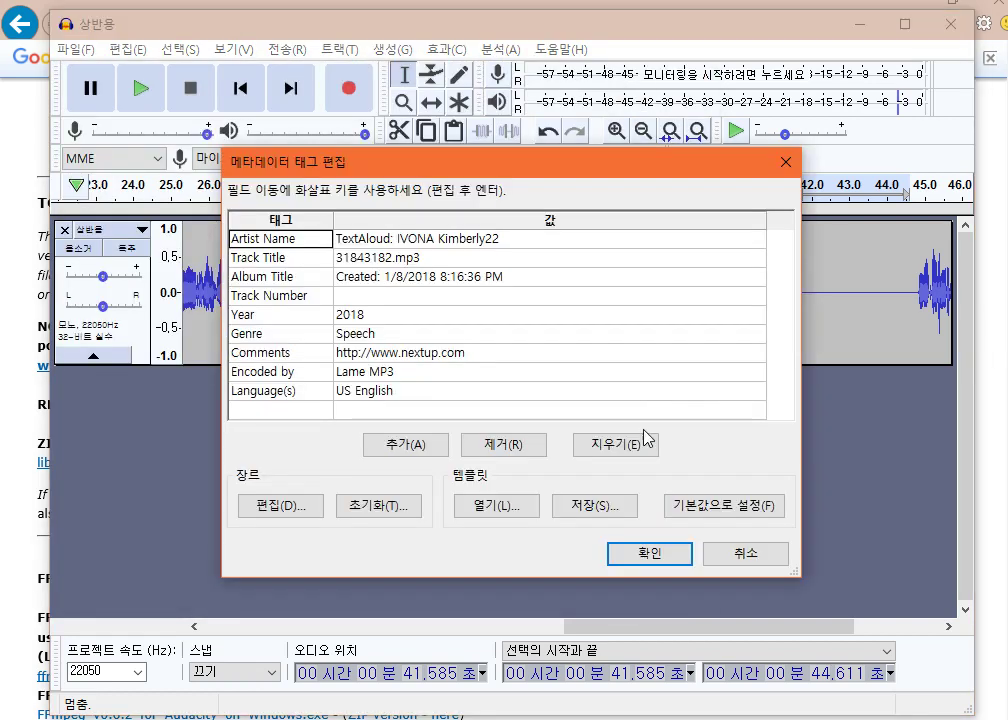
pyautogui.click(664, 549)
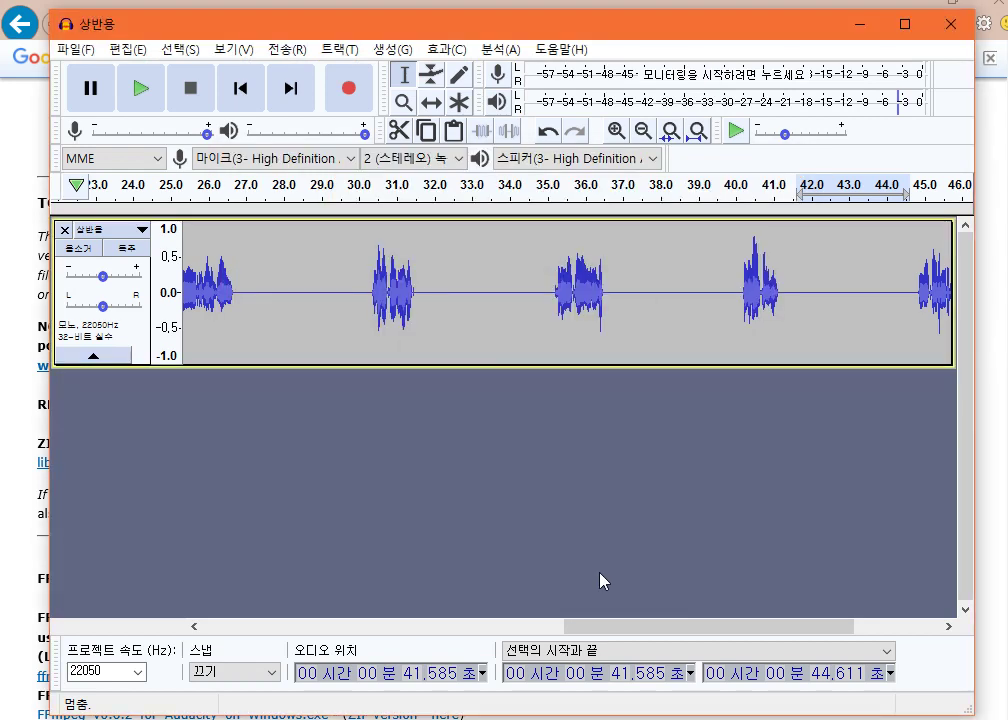
# Step: Switch to the Naver cafe page with the lesson speaking questions in Internet Explorer
pyautogui.moveTo(433, 715)
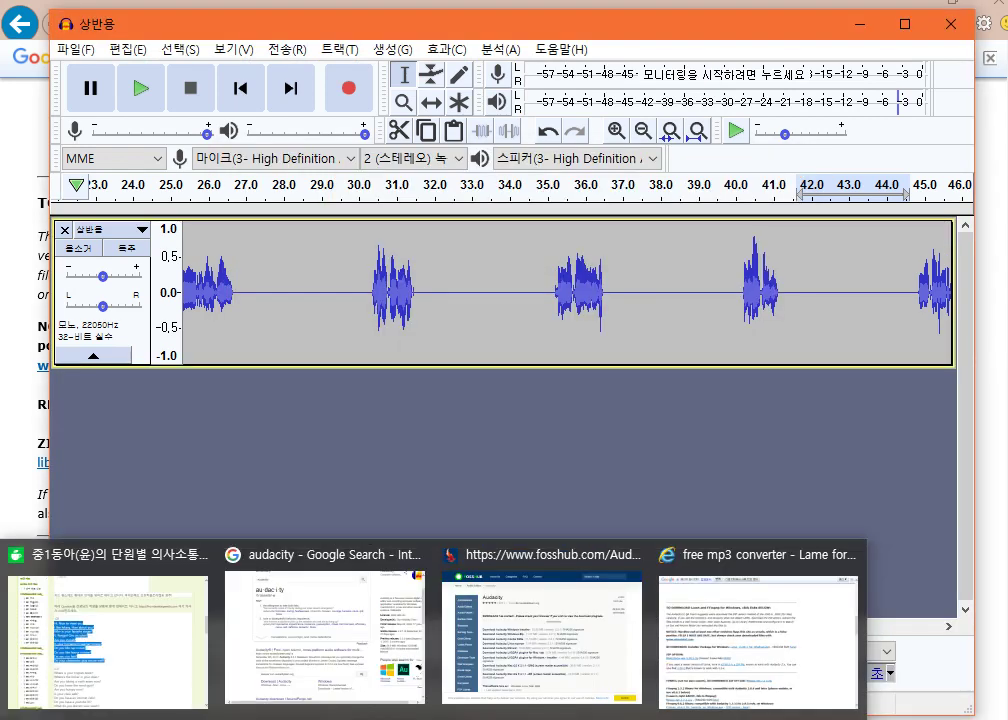
pyautogui.click(162, 660)
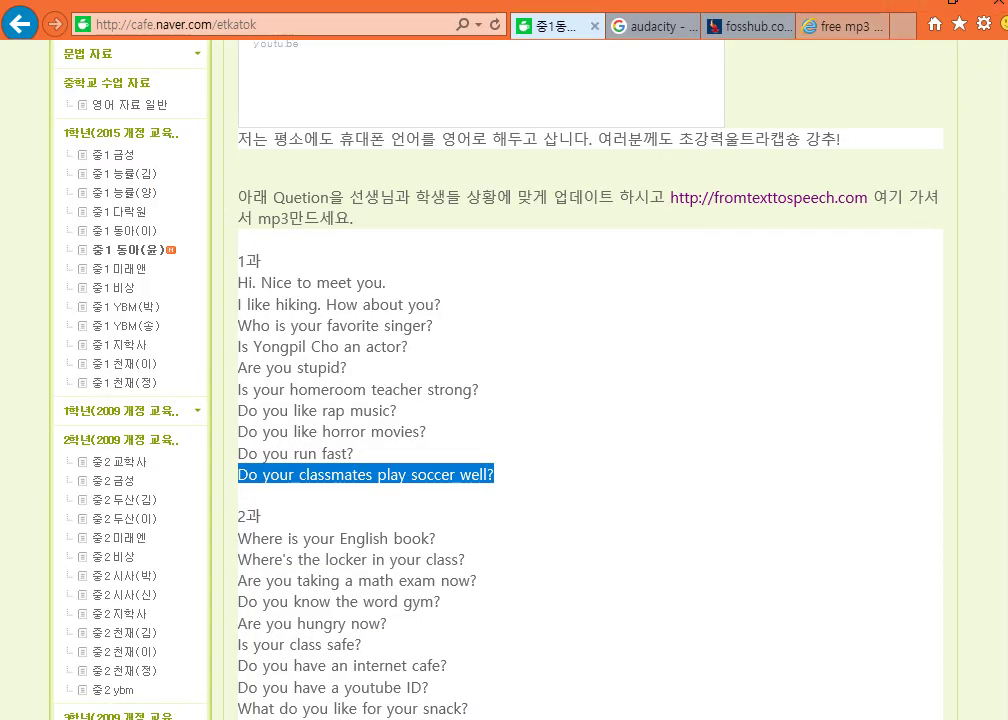
# Step: Close the campaign pop-up on the cafe page and open the lesson speaking-questions post for editing
pyautogui.scroll(15, 940, 160)
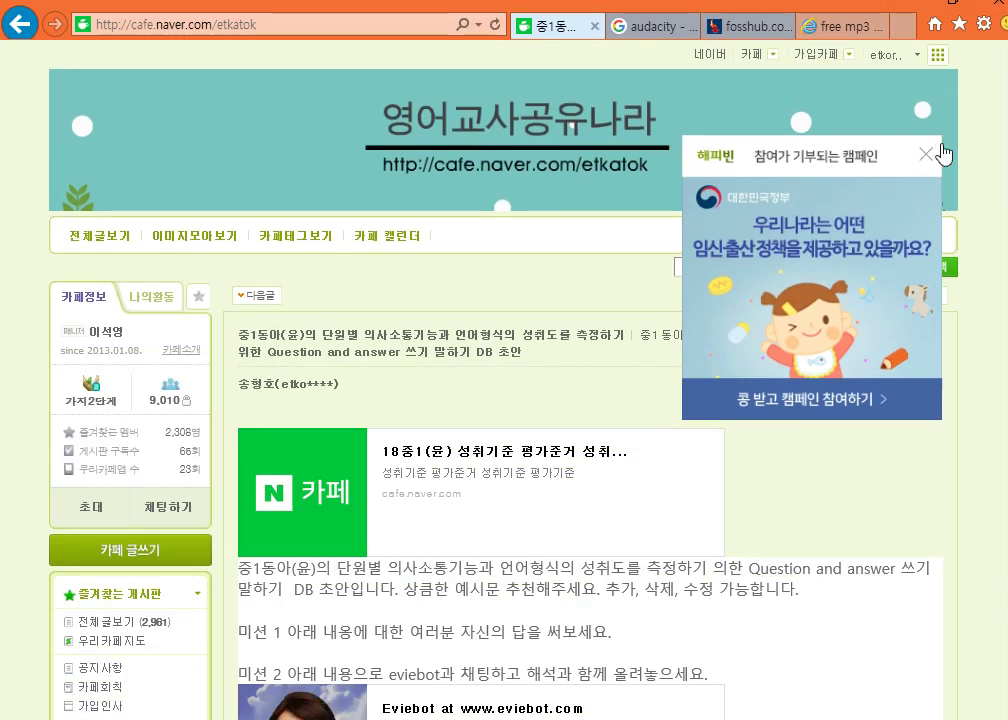
pyautogui.click(927, 157)
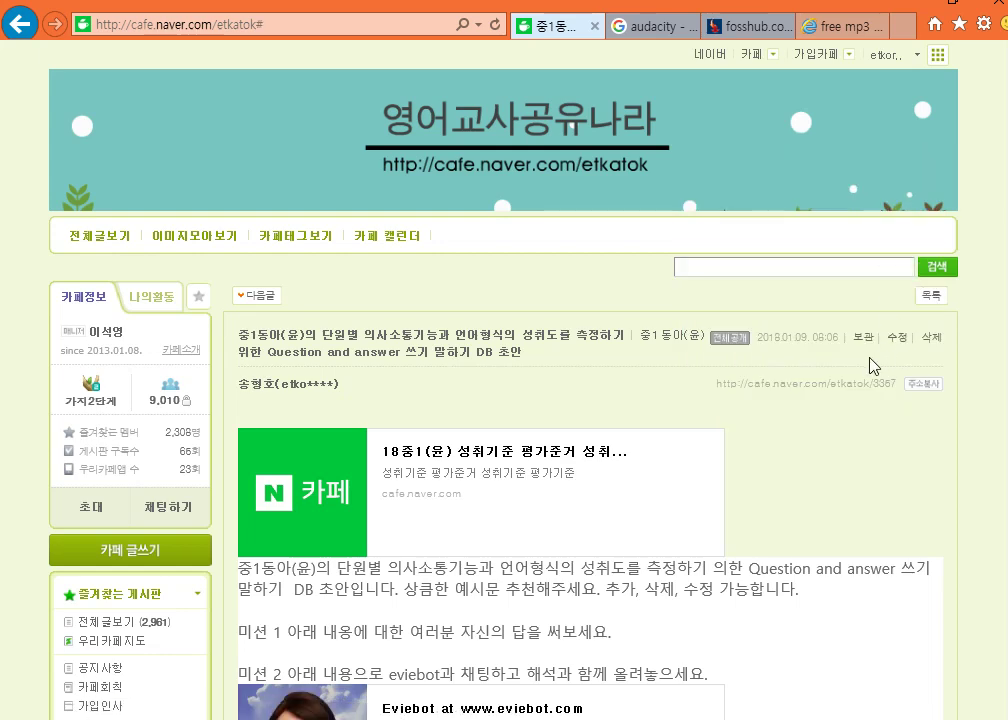
pyautogui.click(900, 345)
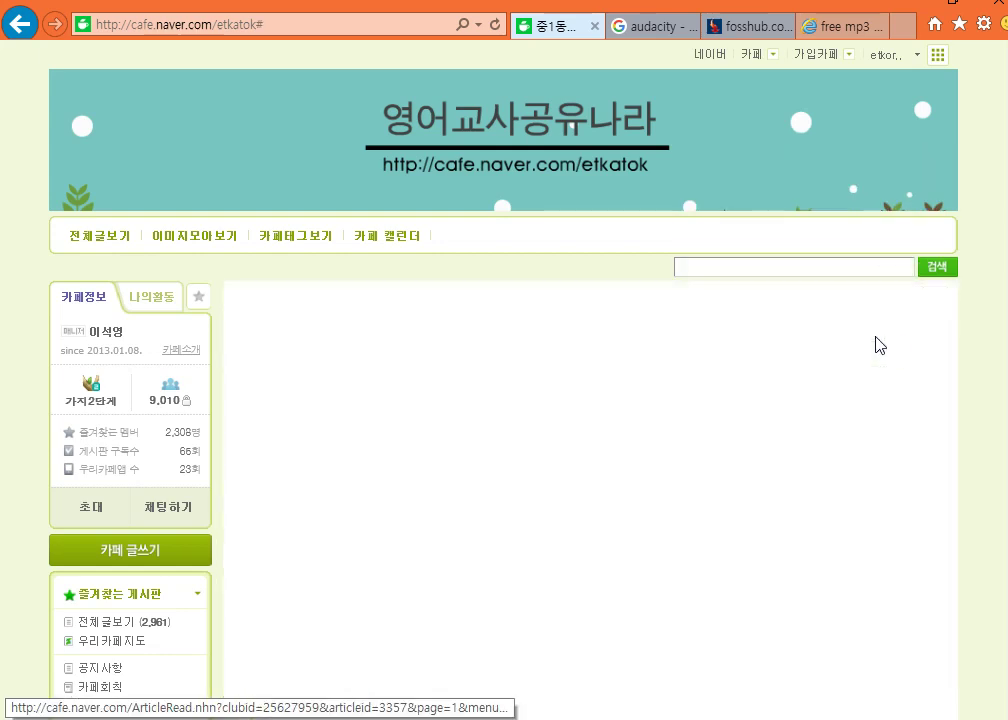
# Step: Attach 상반용웹공개용.mp3 from the computer's 말하기 folder to the post
pyautogui.scroll(-2, 697, 410)
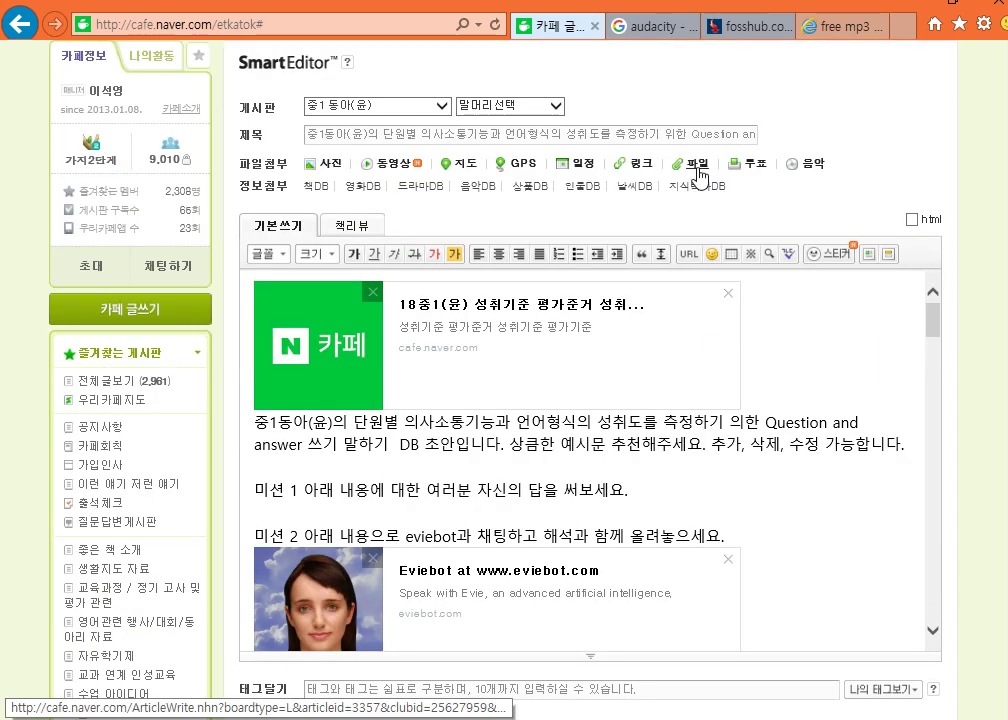
pyautogui.click(697, 173)
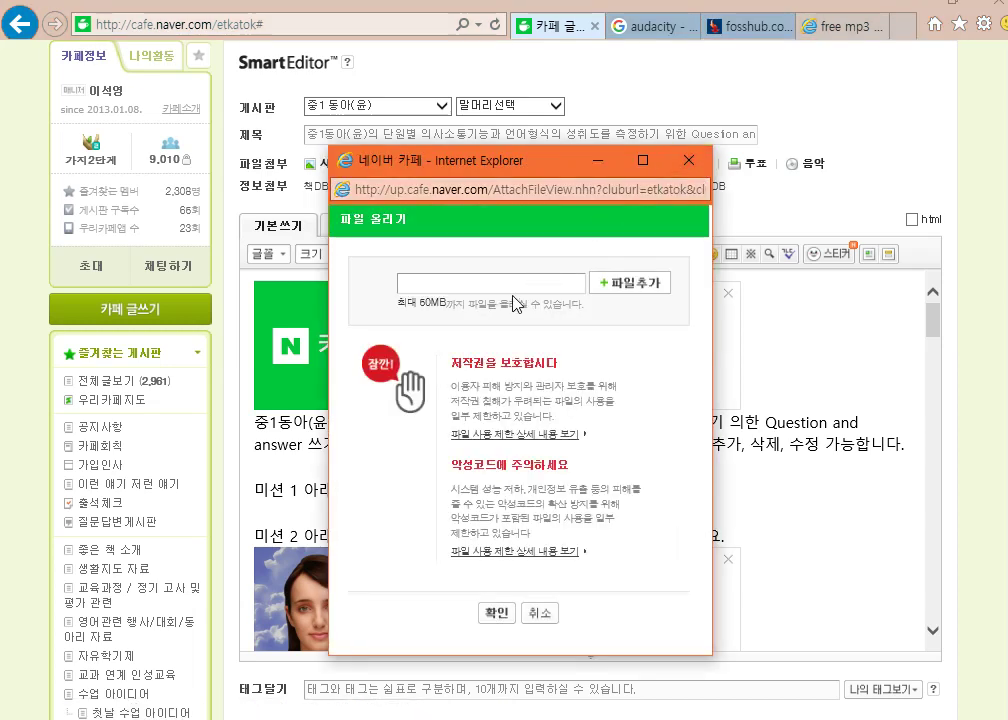
pyautogui.click(645, 283)
pyautogui.click(640, 306)
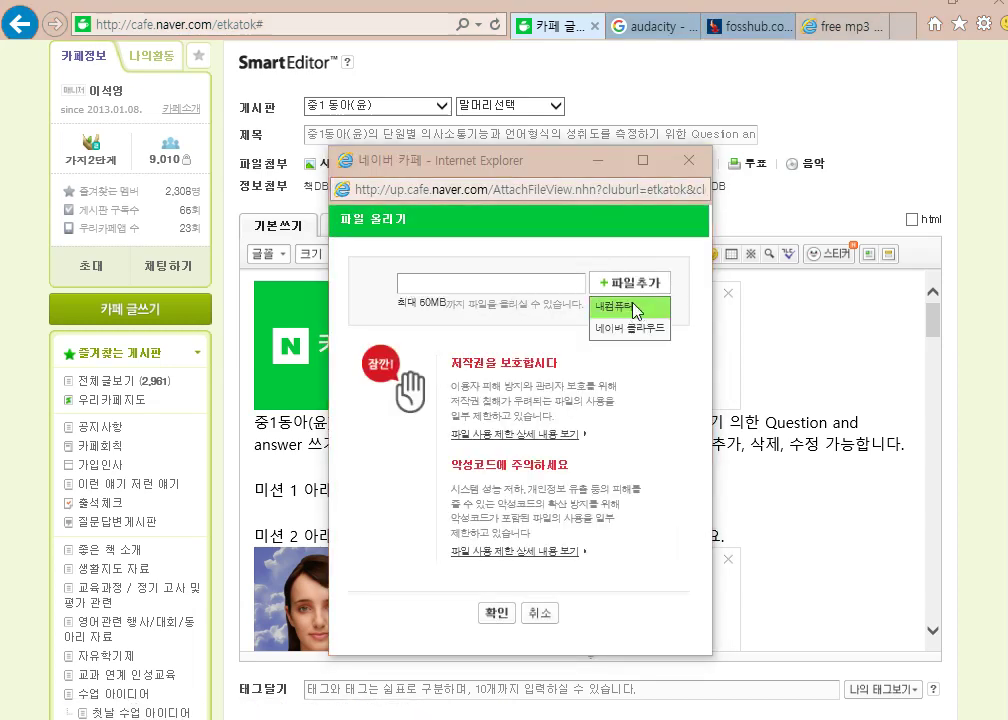
pyautogui.click(588, 304)
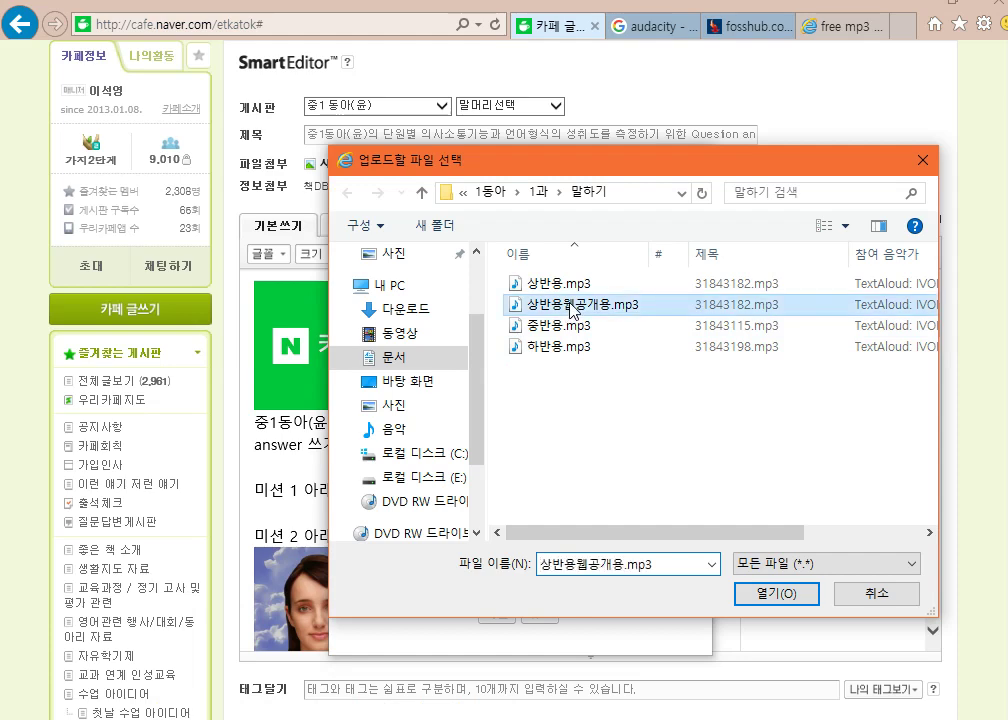
pyautogui.click(776, 593)
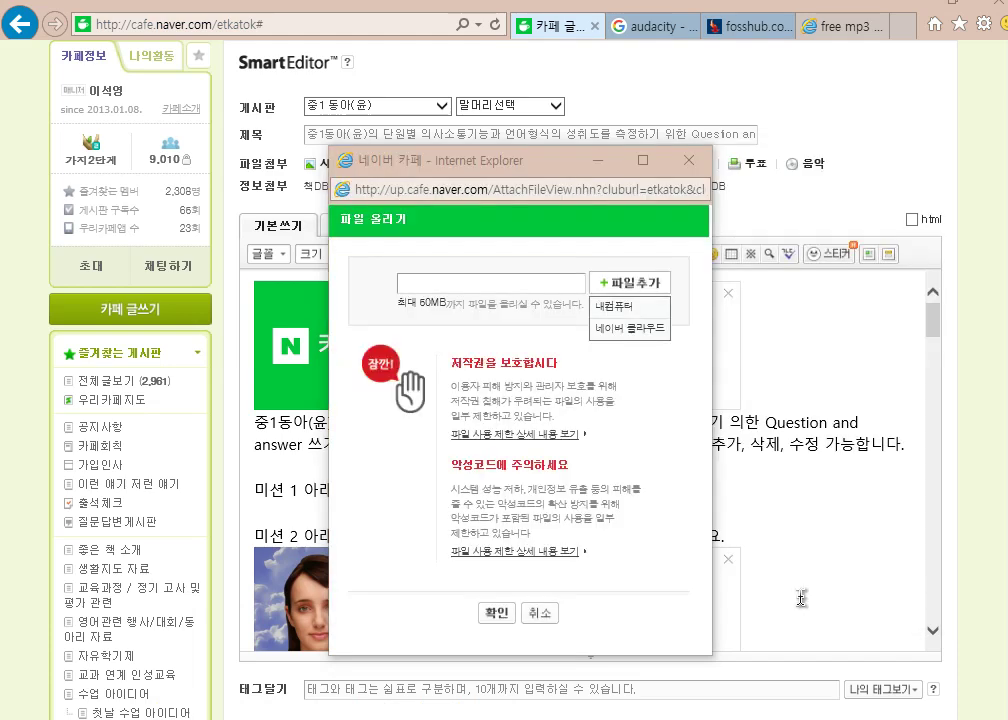
pyautogui.click(497, 614)
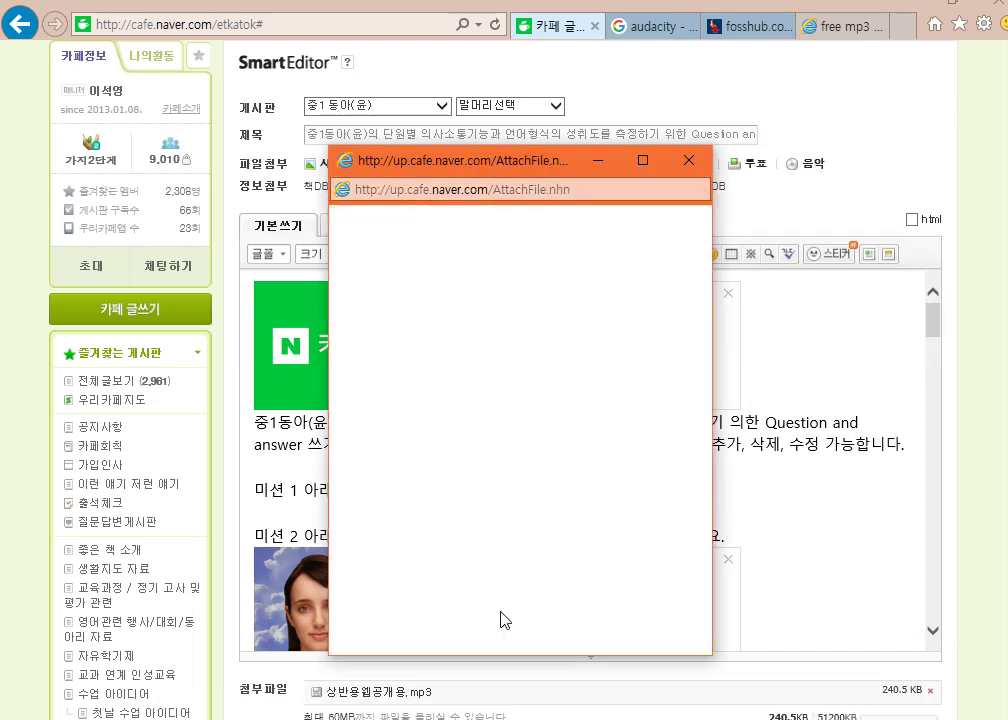
# Step: Submit the edited cafe post with its new attachment
pyautogui.moveTo(430, 718)
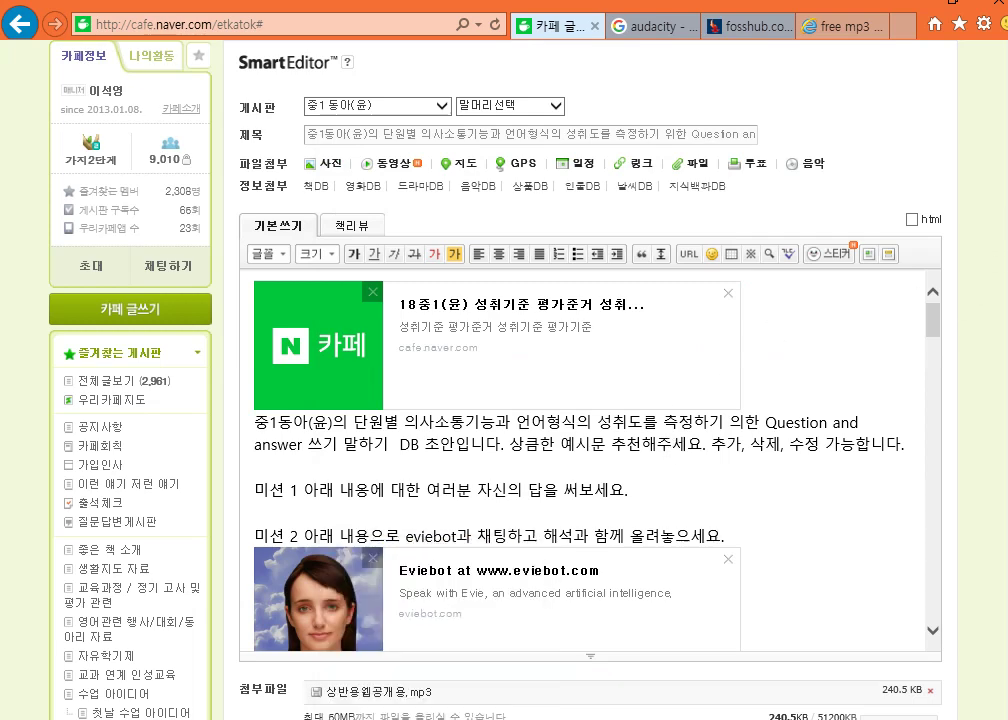
pyautogui.scroll(-5, 600, 450)
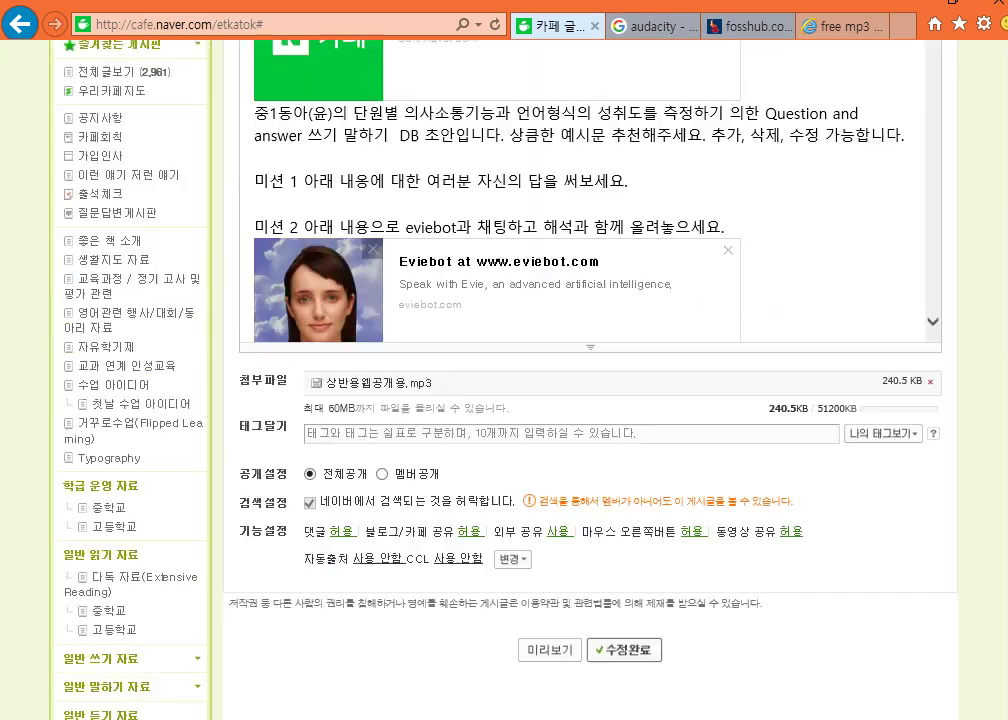
pyautogui.click(630, 521)
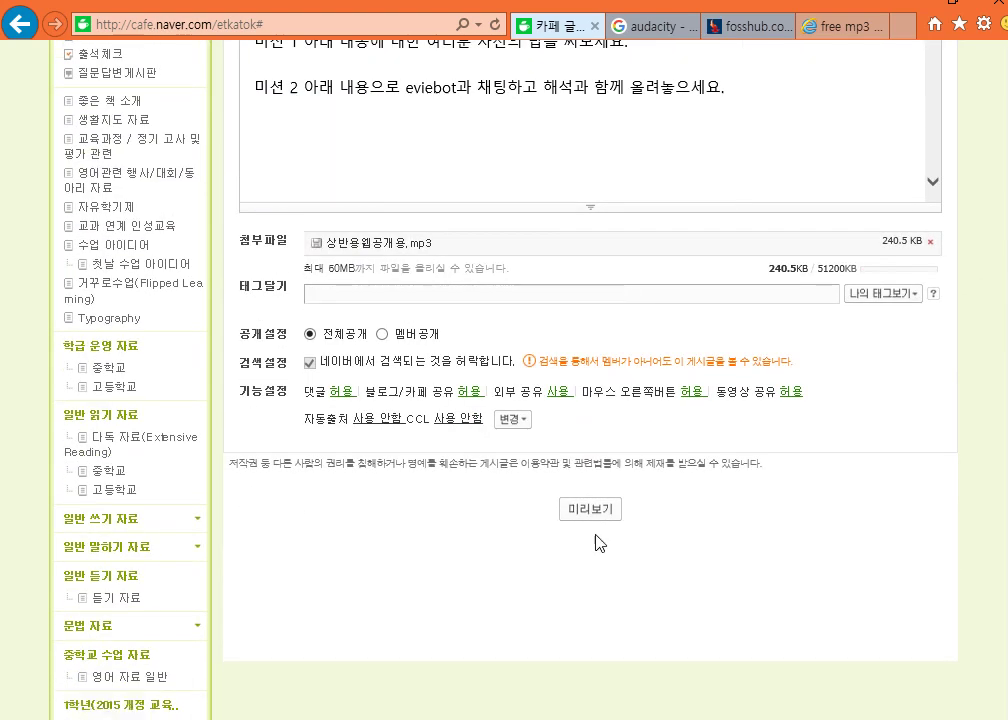
# Step: Switch back to Audacity and open 중반용.mp3 from the 말하기 folder
pyautogui.click(430, 718)
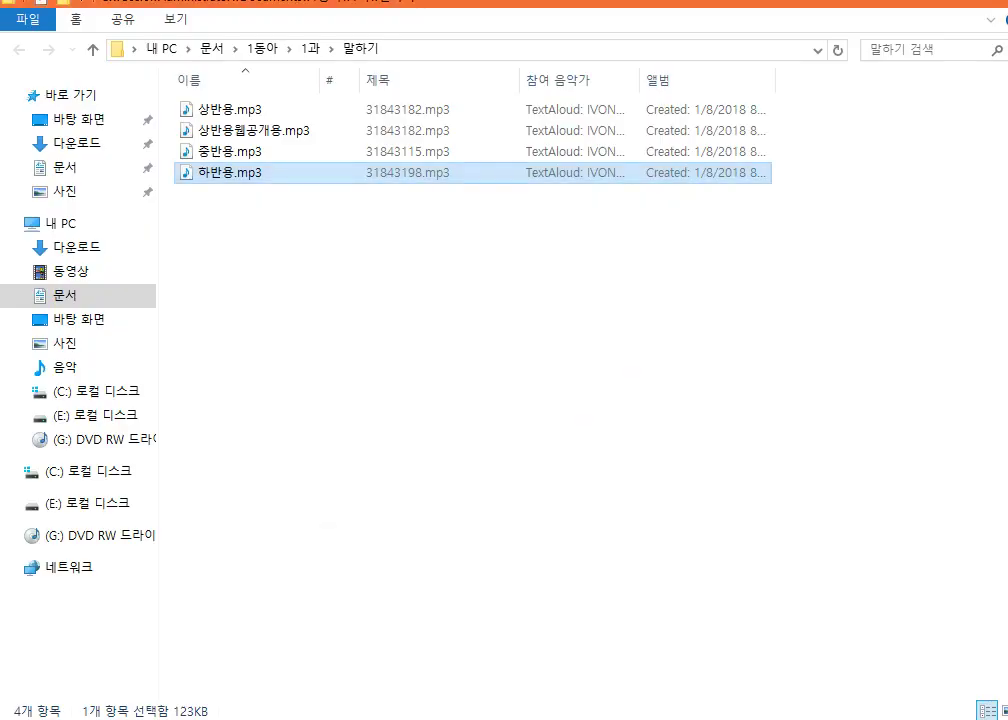
pyautogui.hotkey('alt', 'Tab')
pyautogui.click(78, 50)
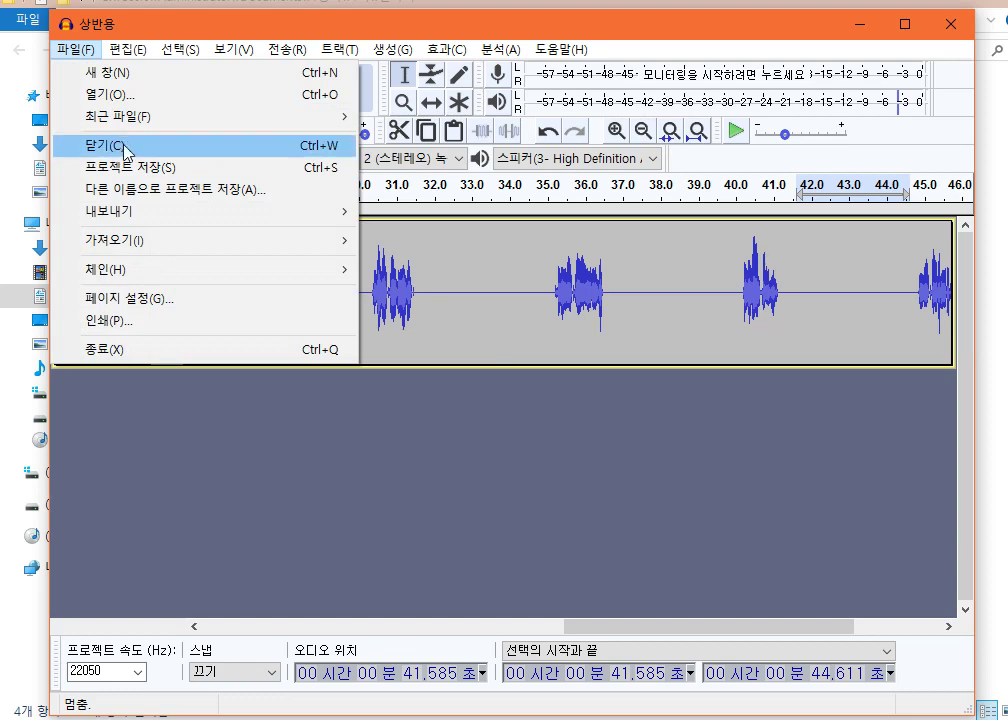
pyautogui.click(122, 95)
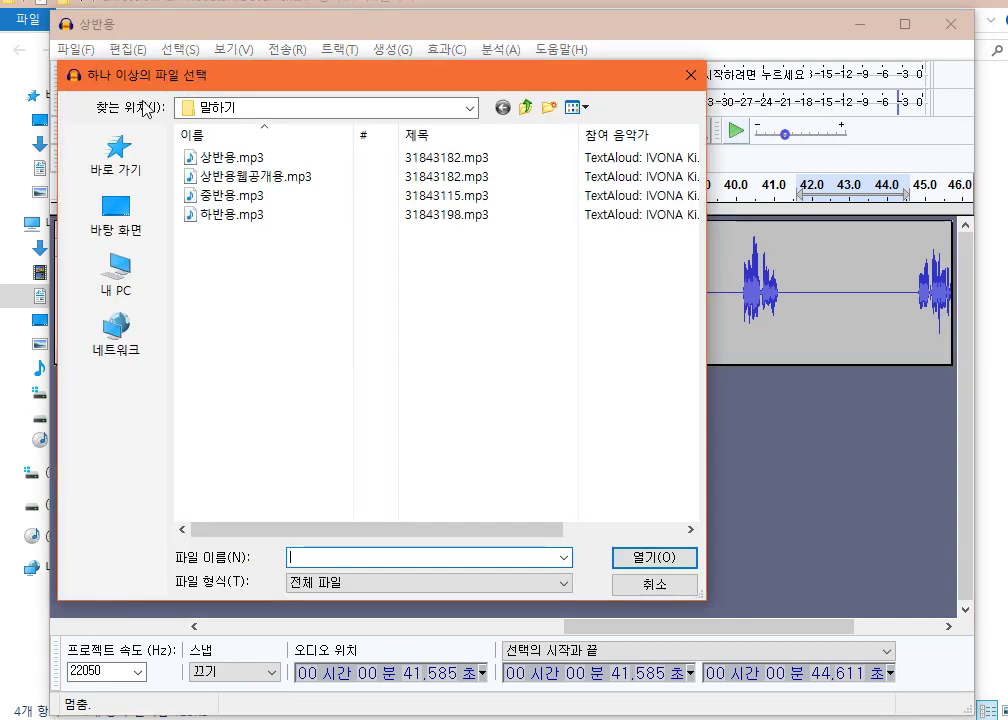
pyautogui.doubleClick(240, 197)
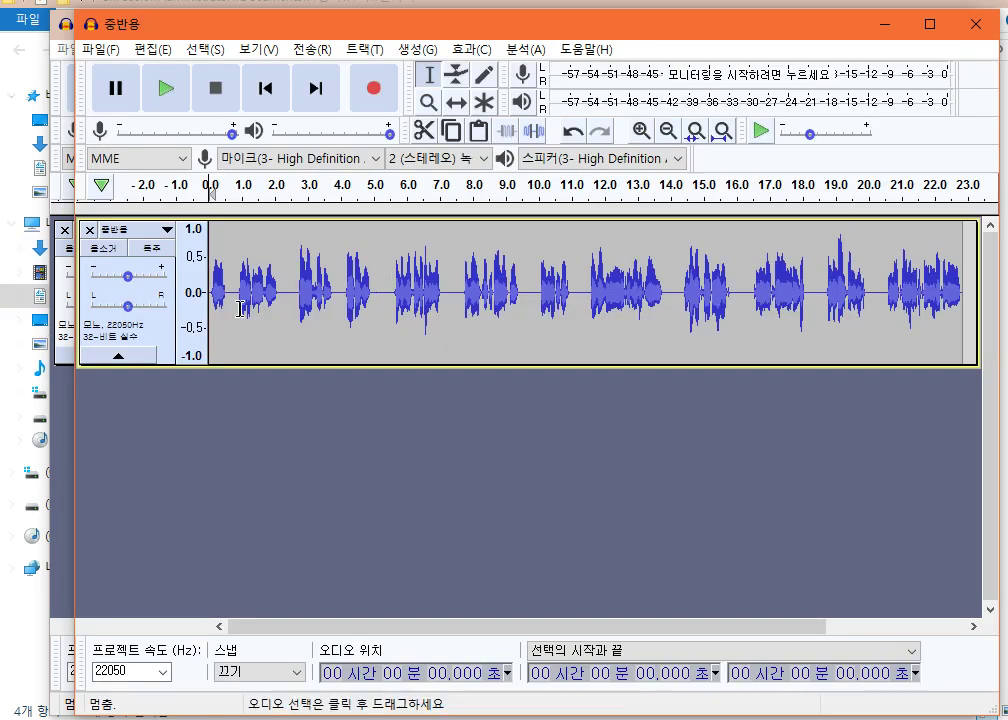
# Step: Paste the copied silence of about 3 seconds into the gaps between sentences at about 2.5, 8.3, 13.4 and 18.7 seconds
pyautogui.click(292, 295)
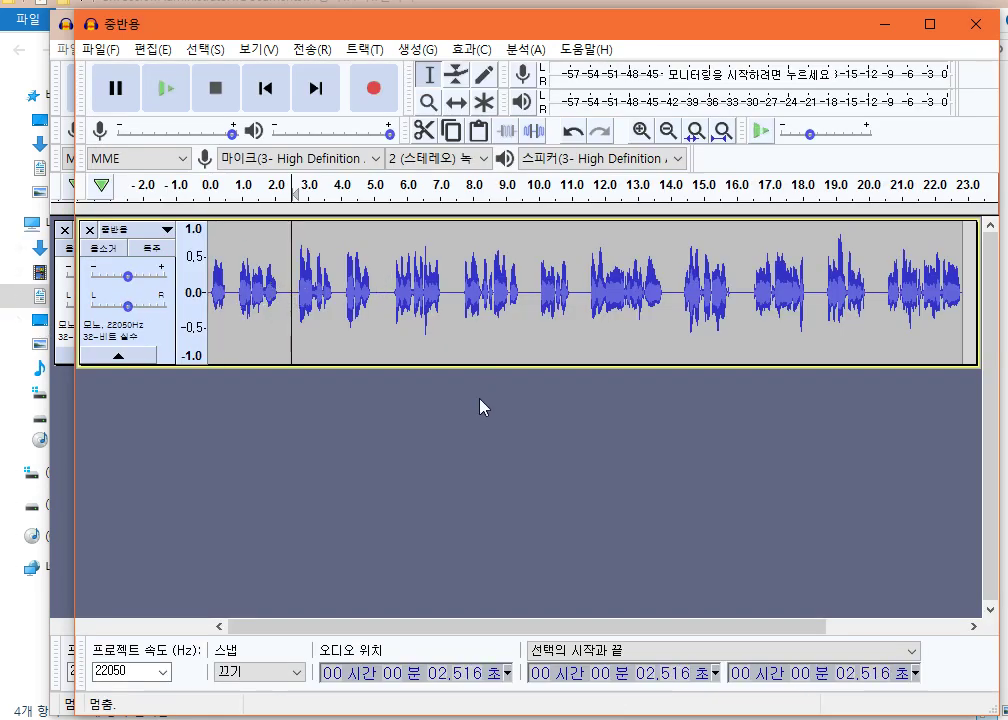
pyautogui.hotkey('ctrl', 'v')
pyautogui.click(483, 295)
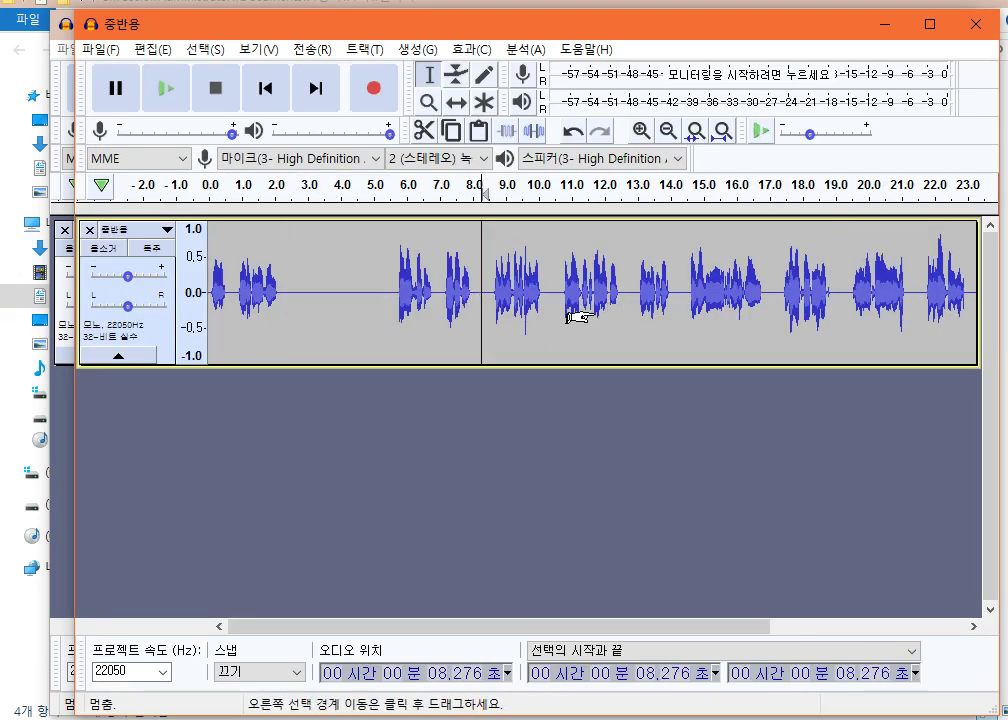
pyautogui.hotkey('ctrl', 'b')
pyautogui.hotkey('ctrl', 'z')
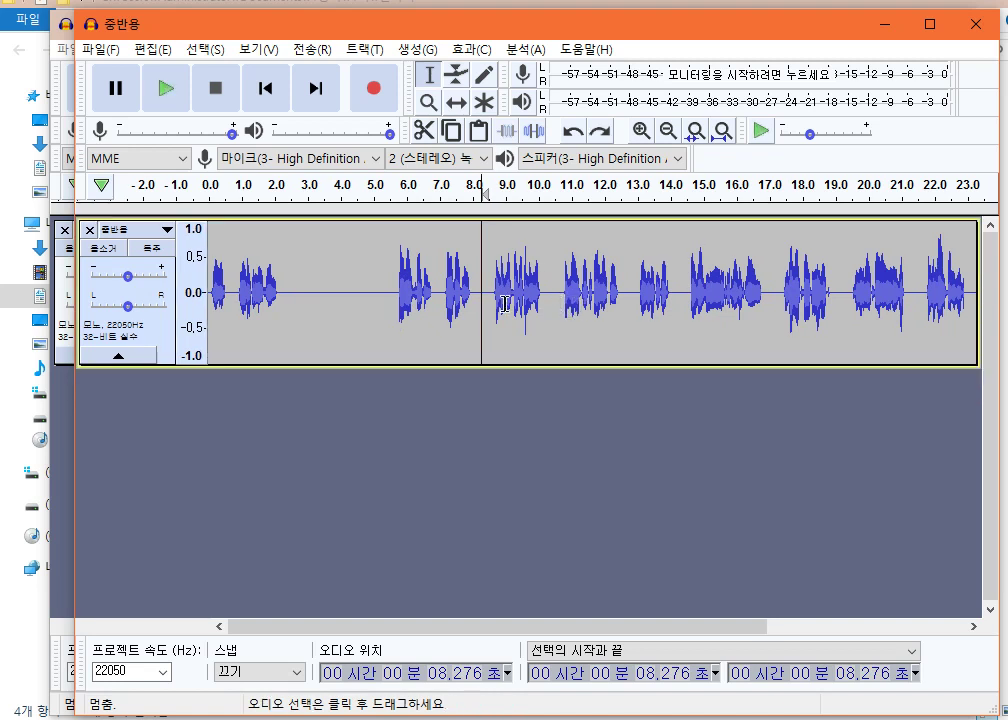
pyautogui.hotkey('ctrl', 'v')
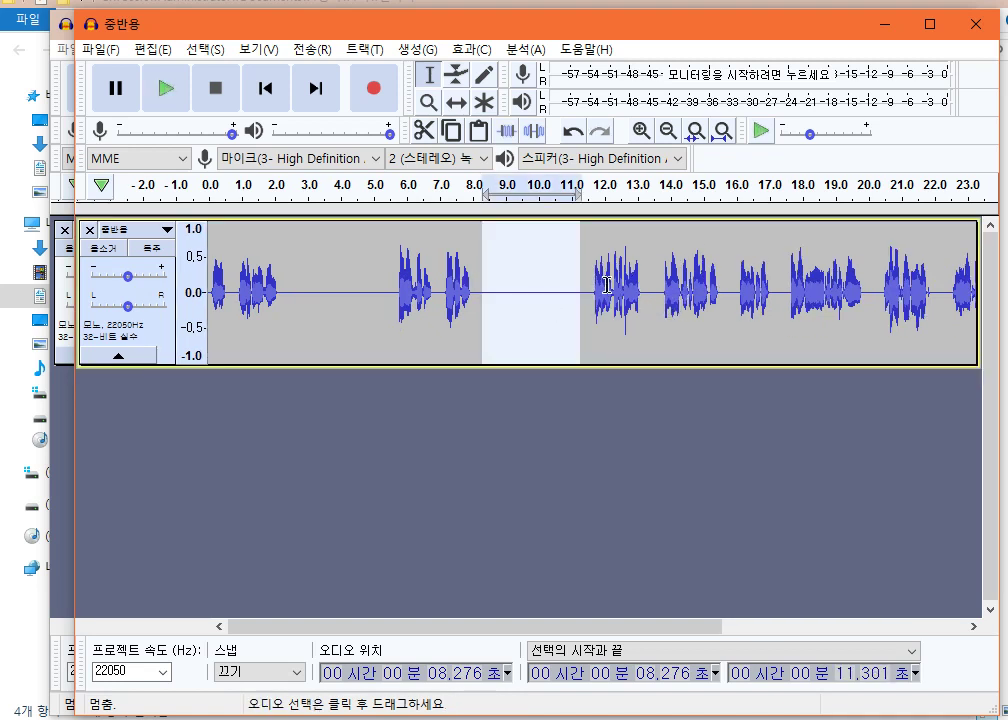
pyautogui.click(649, 296)
pyautogui.hotkey('ctrl', 'v')
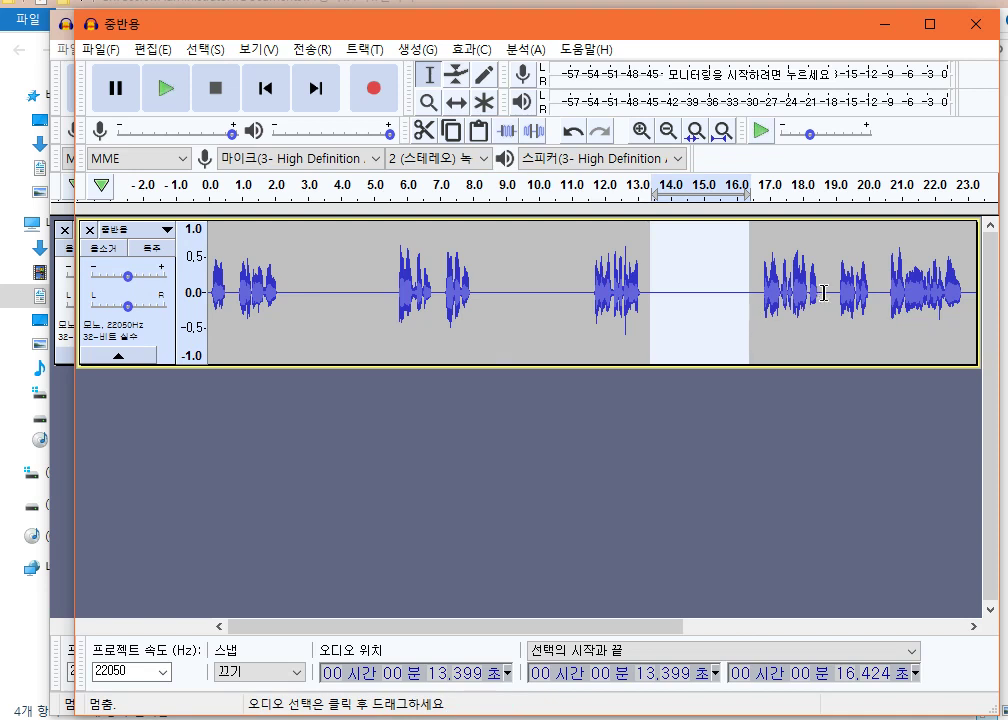
pyautogui.click(826, 290)
pyautogui.hotkey('ctrl', 'v')
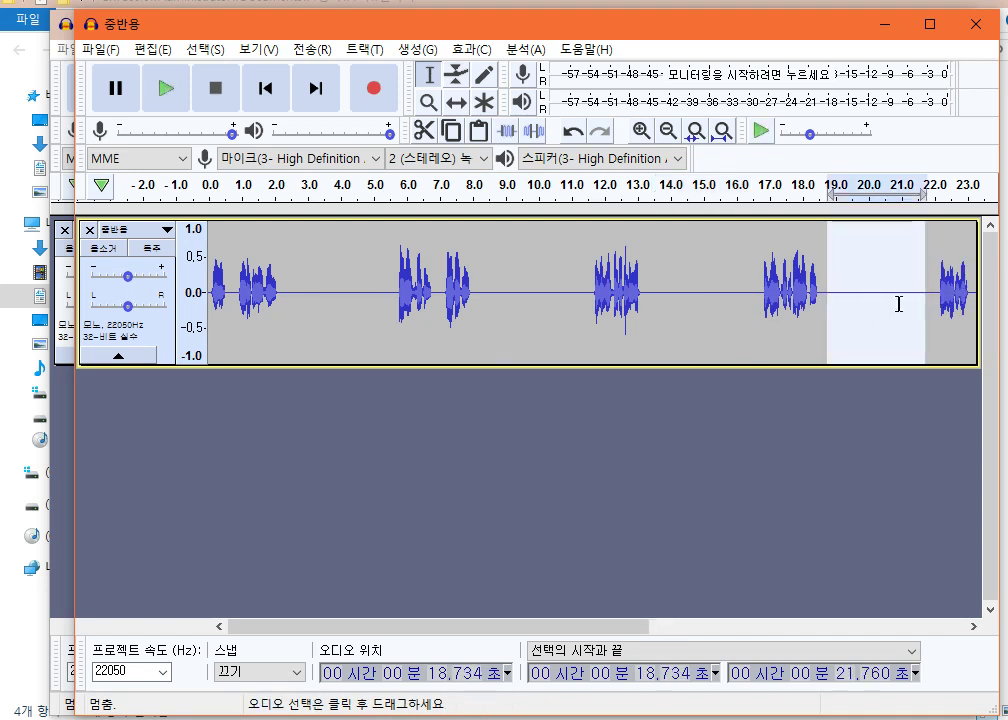
# Step: Paste the same silence into the remaining gaps between sentences at about 23.3, 29.1, 34.2, 39.7 and 44.4 seconds
pyautogui.click(820, 628)
pyautogui.click(402, 296)
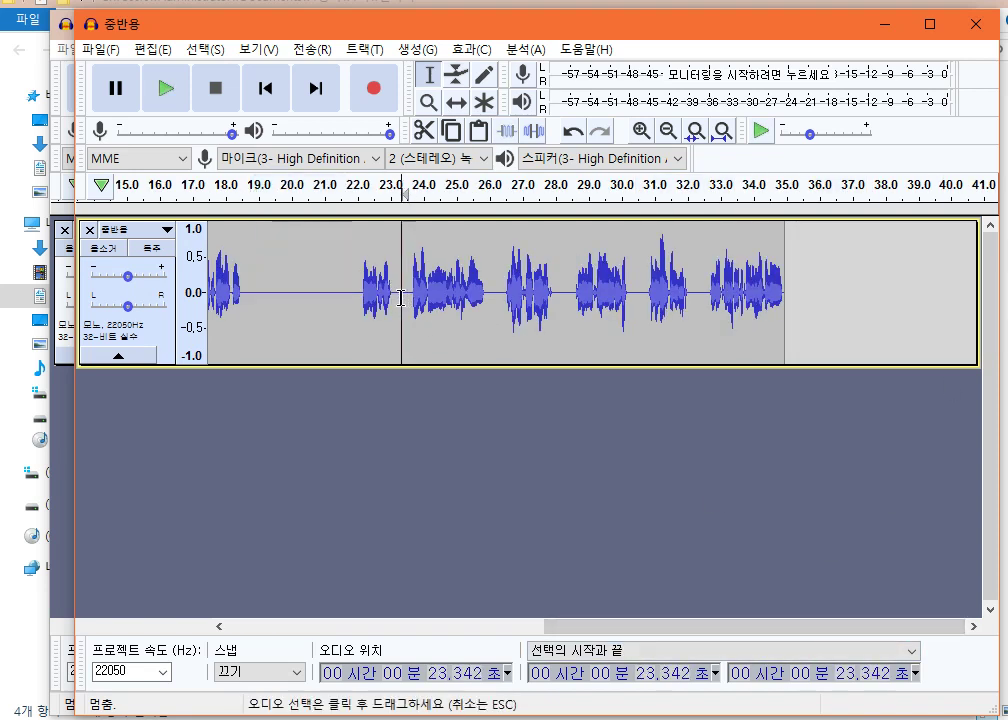
pyautogui.hotkey('ctrl', 'v')
pyautogui.click(607, 292)
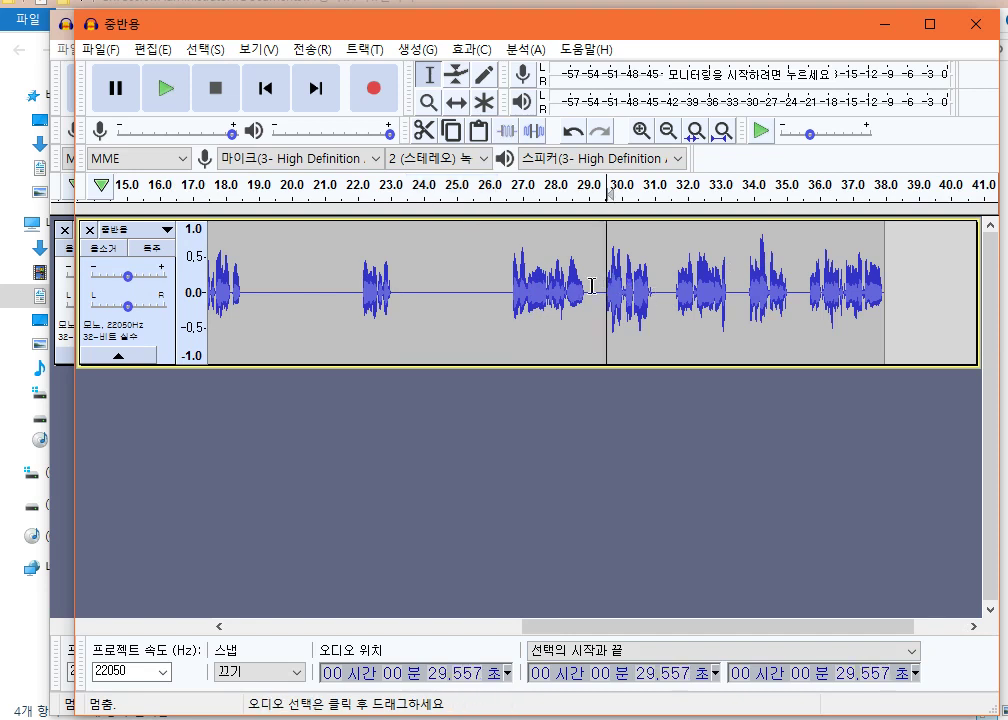
pyautogui.click(592, 286)
pyautogui.hotkey('ctrl', 'v')
pyautogui.click(760, 297)
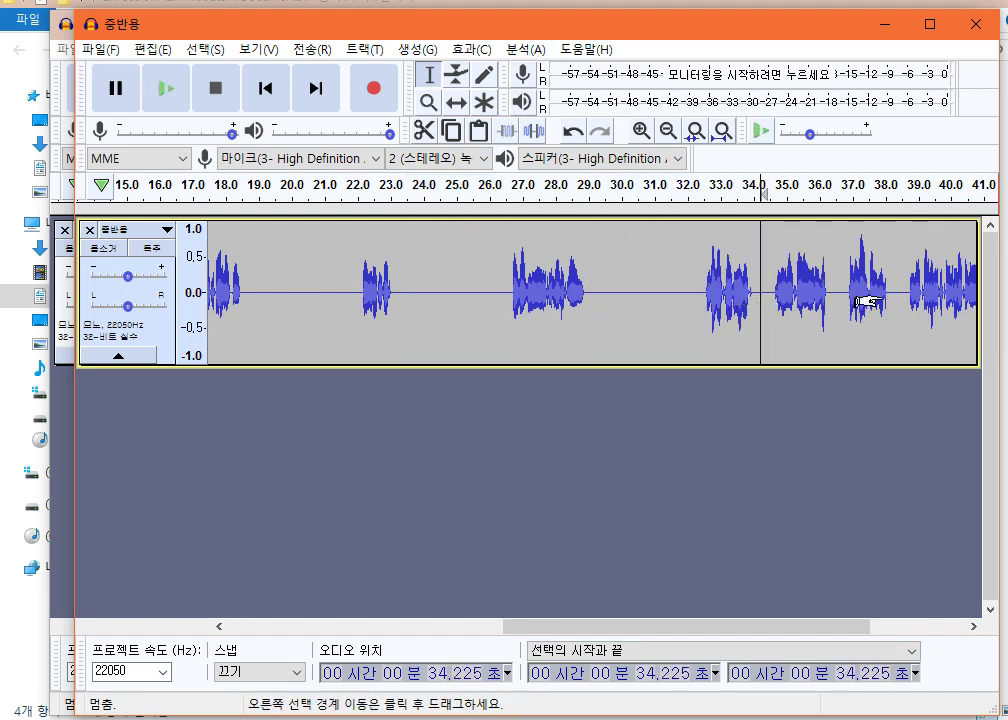
pyautogui.hotkey('ctrl', 'v')
pyautogui.click(940, 293)
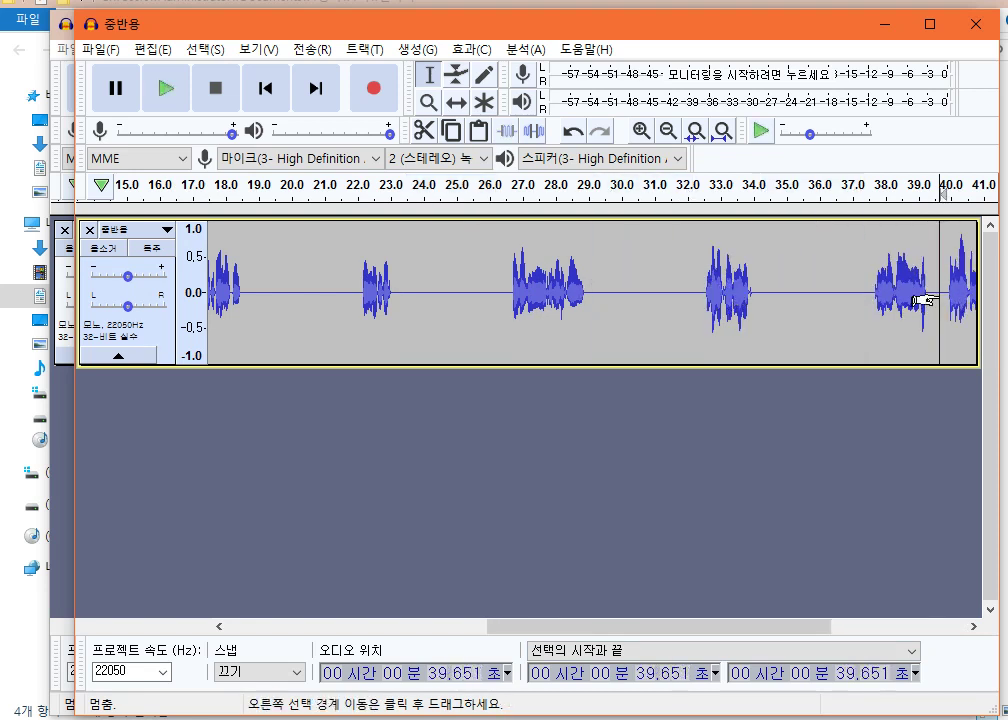
pyautogui.hotkey('ctrl', 'v')
pyautogui.click(918, 627)
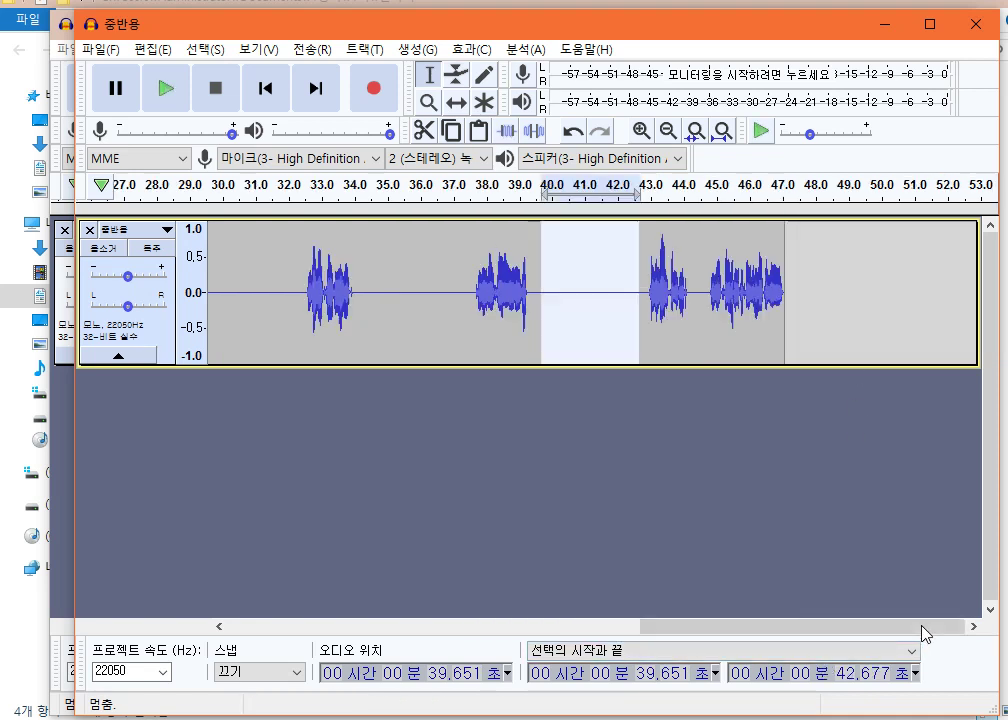
pyautogui.click(698, 295)
pyautogui.hotkey('ctrl', 'v')
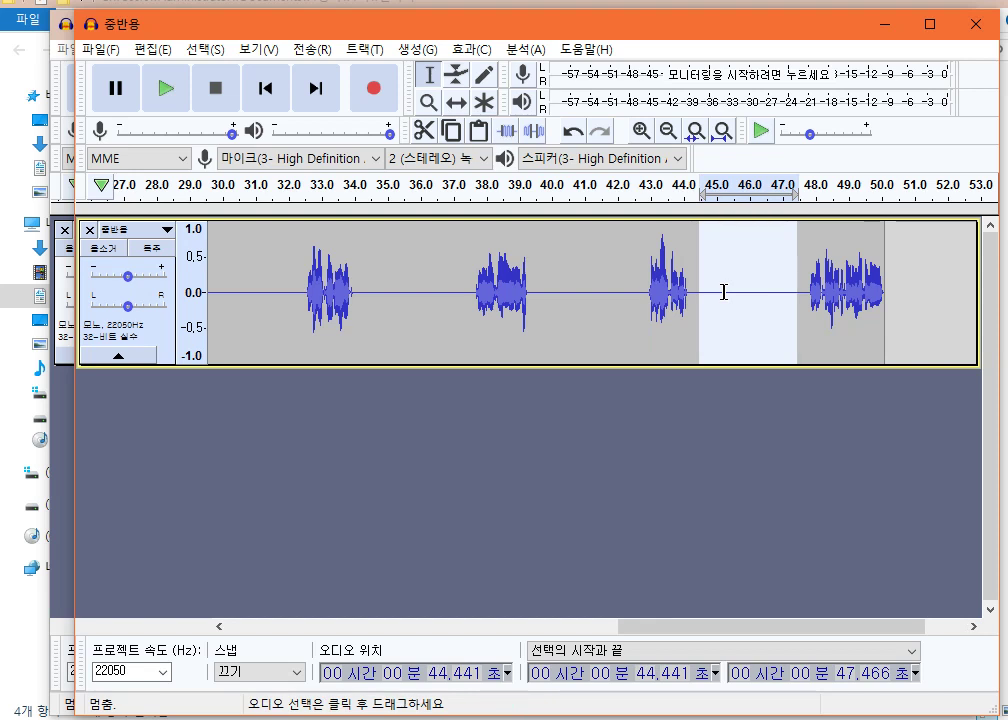
# Step: Export the lengthened audio as the MP3 file 중반용웹공개용.mp3 in the 말하기 folder, keeping the metadata tags
pyautogui.click(108, 52)
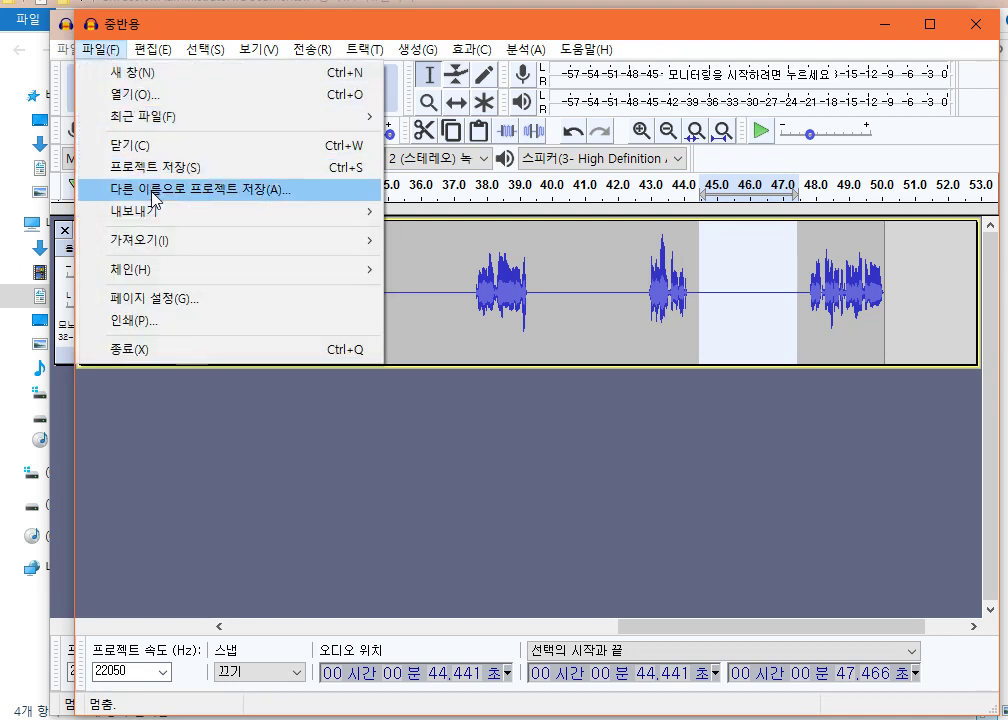
pyautogui.moveTo(152, 242)
pyautogui.moveTo(175, 219)
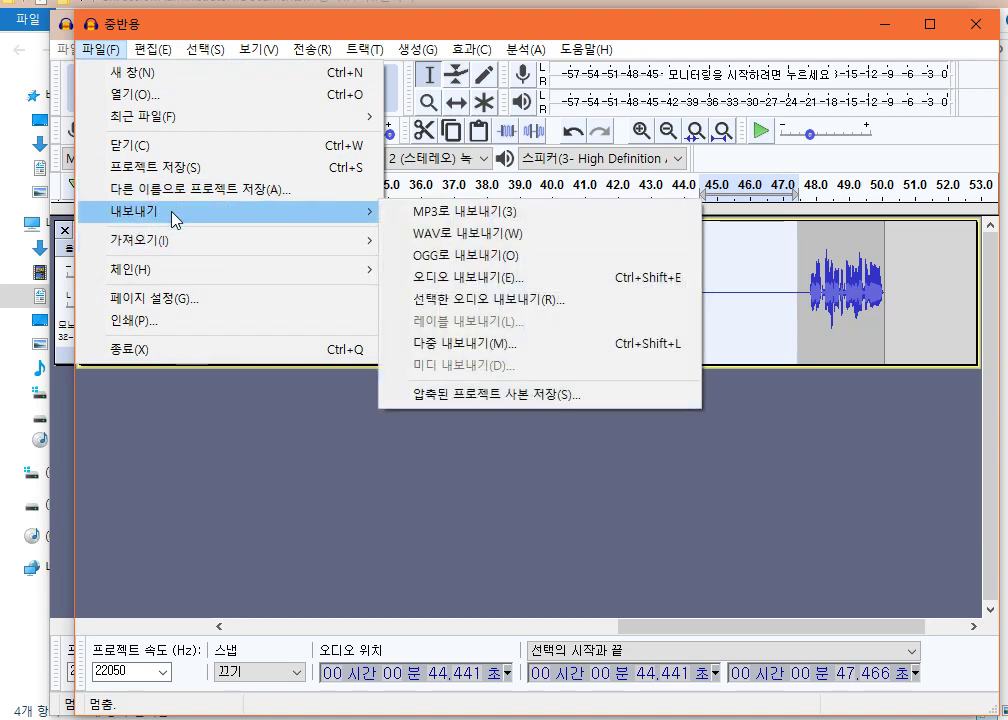
pyautogui.click(469, 212)
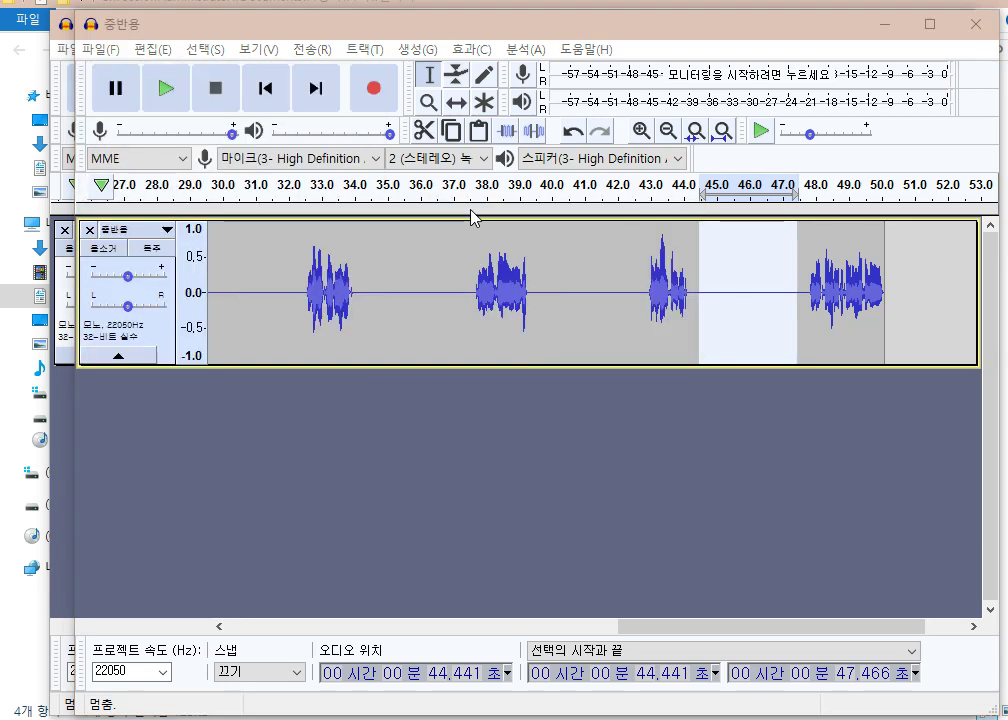
pyautogui.click(360, 405)
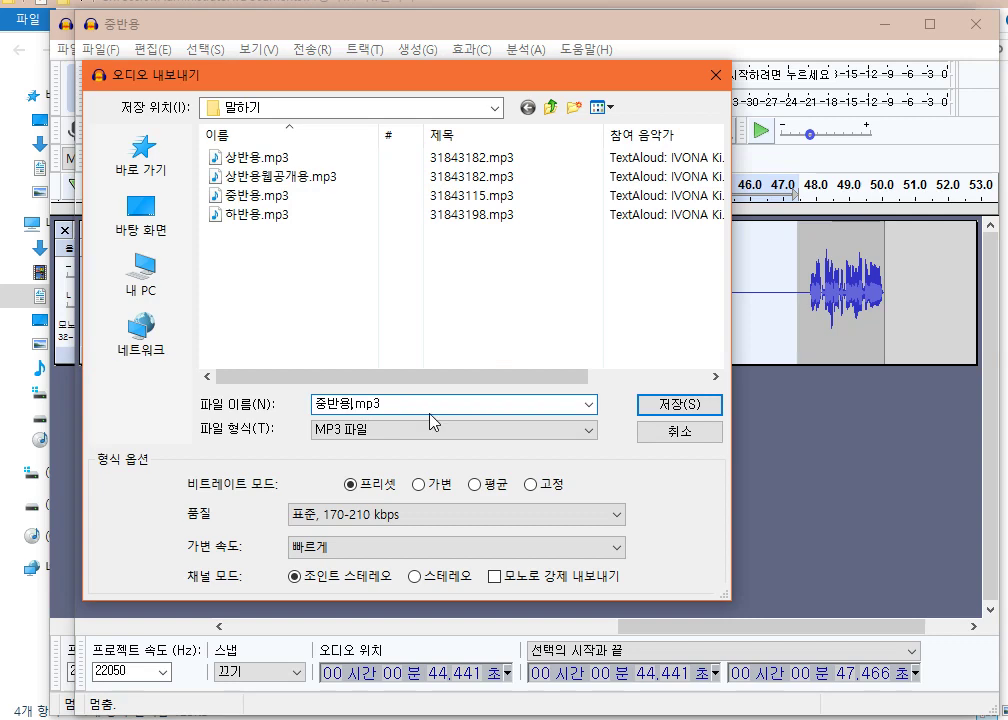
pyautogui.write('ㅇ공개용')
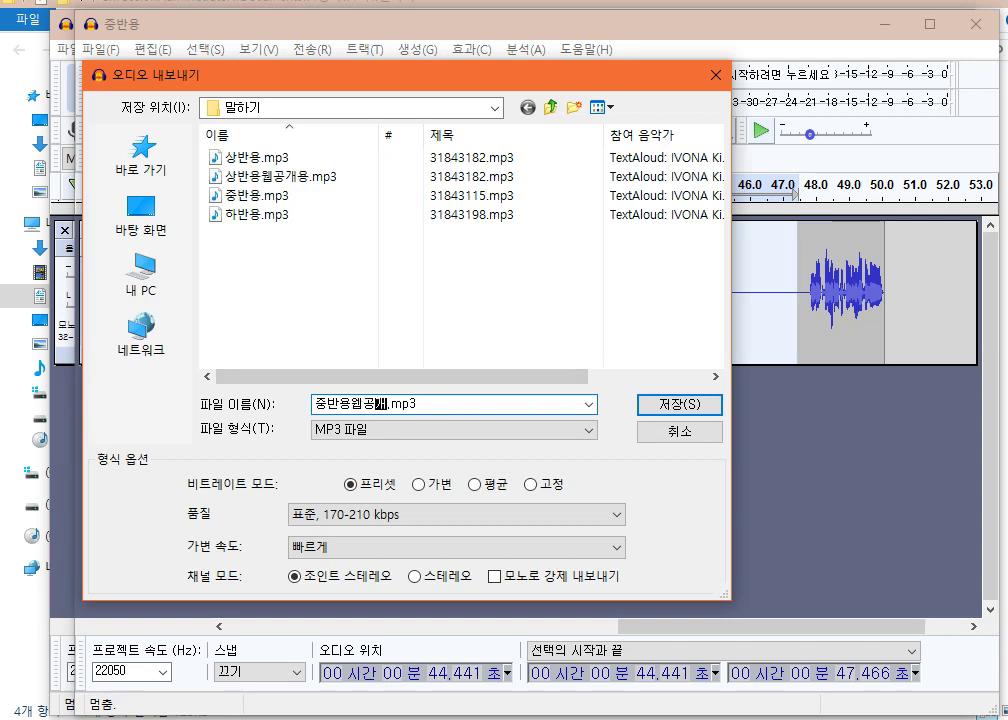
pyautogui.press('Return')
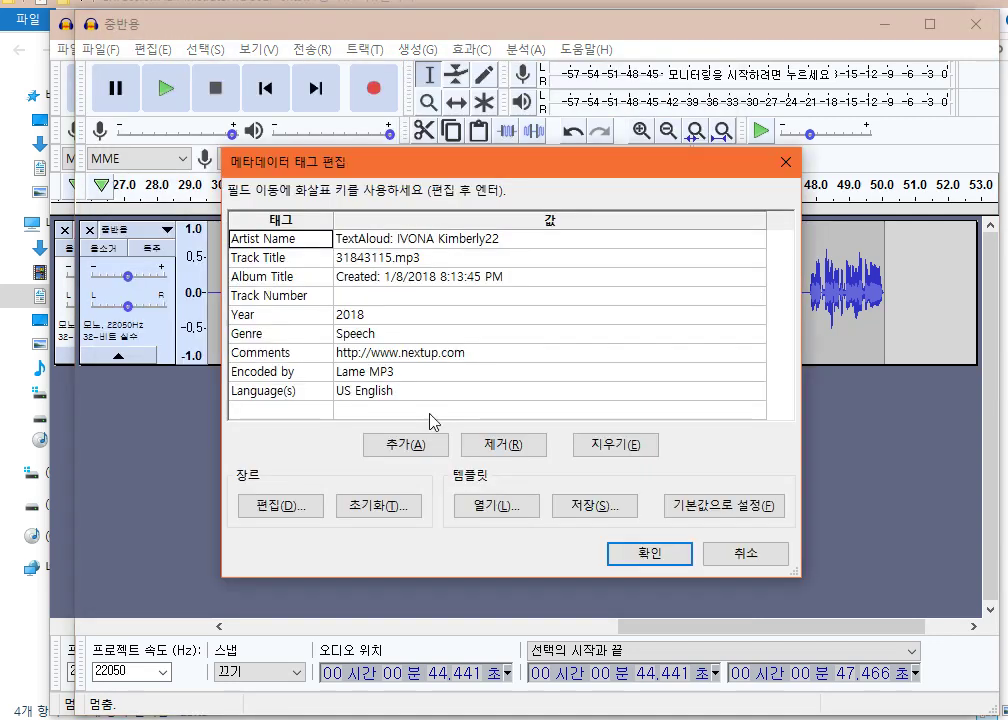
pyautogui.click(666, 556)
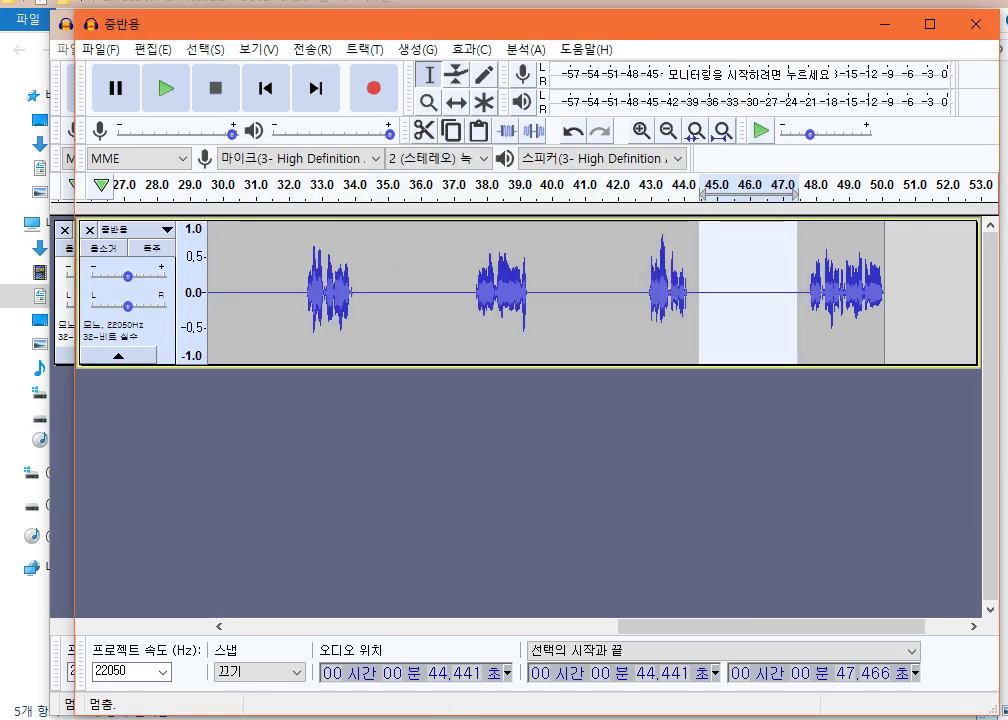
# Step: Switch to the Naver cafe post in the browser and open it for editing
pyautogui.click(434, 718)
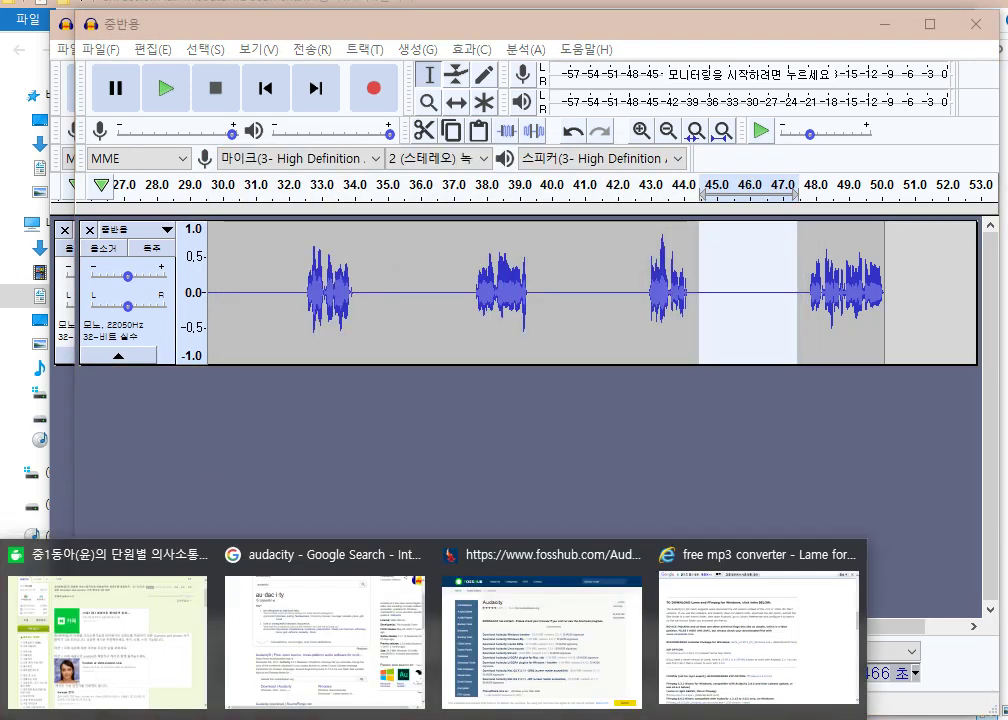
pyautogui.click(148, 679)
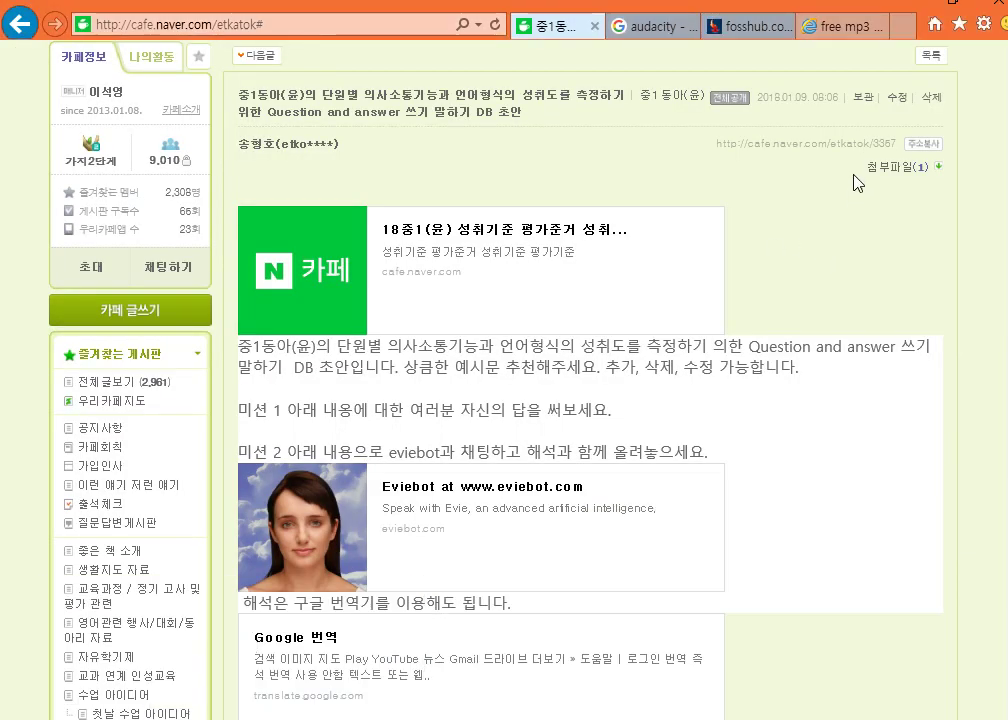
pyautogui.click(898, 98)
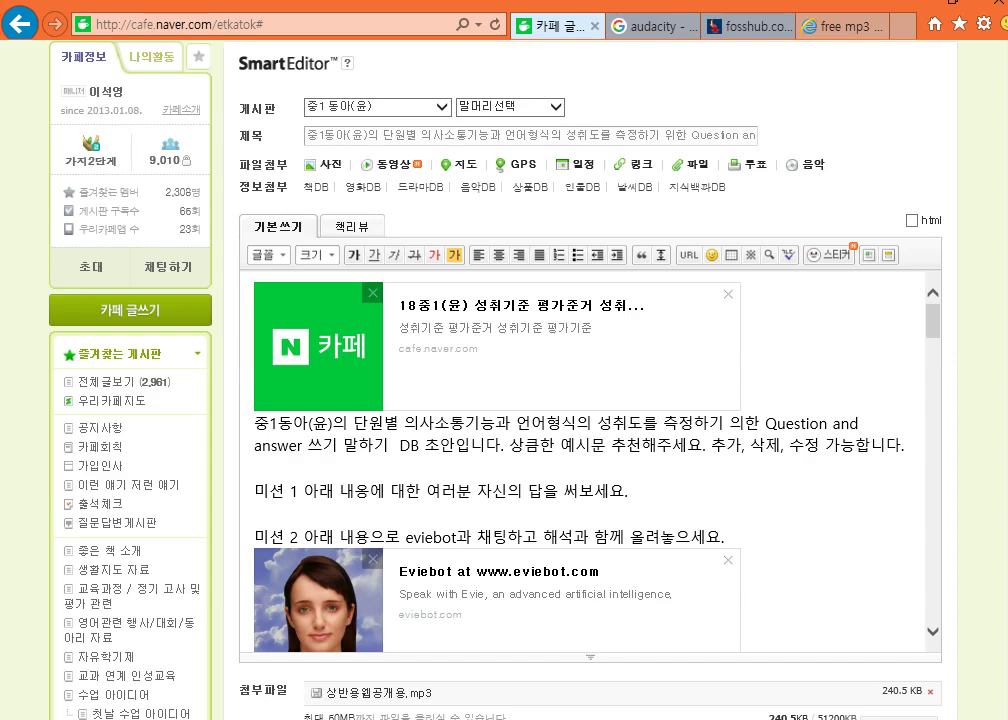
pyautogui.scroll(-15, 396, 300)
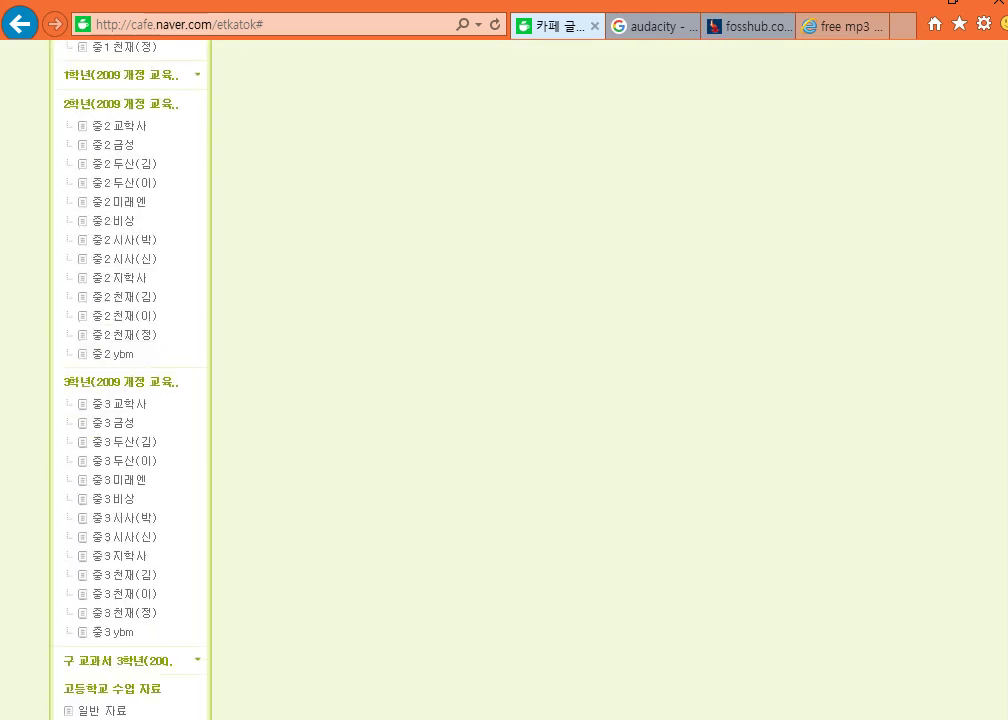
pyautogui.scroll(5, 500, 400)
pyautogui.scroll(6, 552, 300)
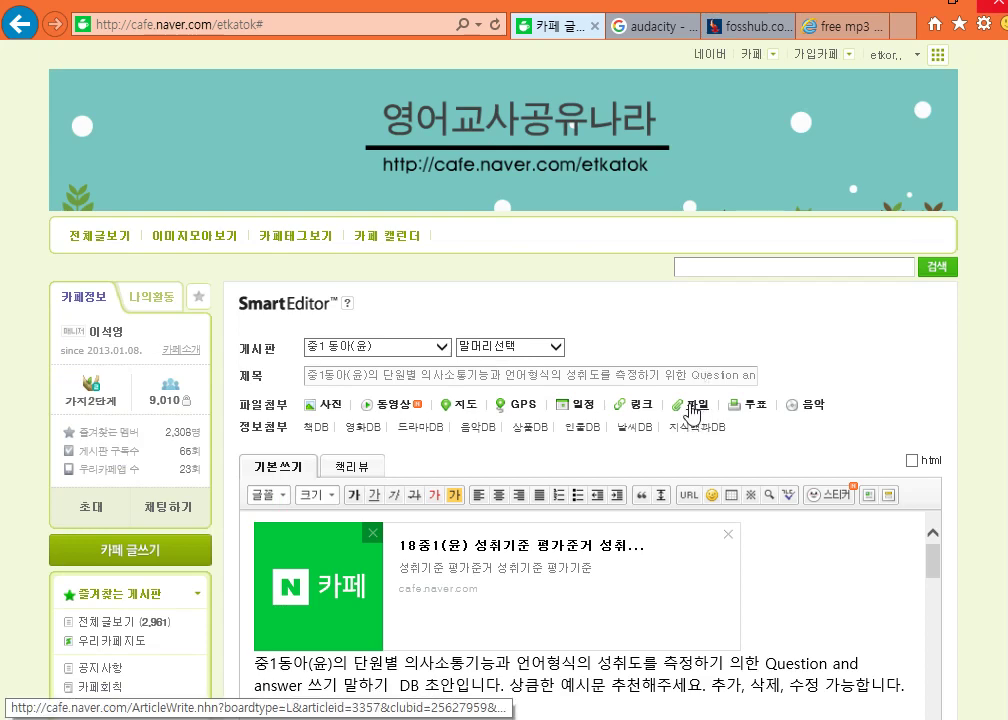
# Step: Attach 중반용웹공개용.mp3 from the computer's 말하기 folder to the post and submit the edited post
pyautogui.click(691, 409)
pyautogui.click(627, 283)
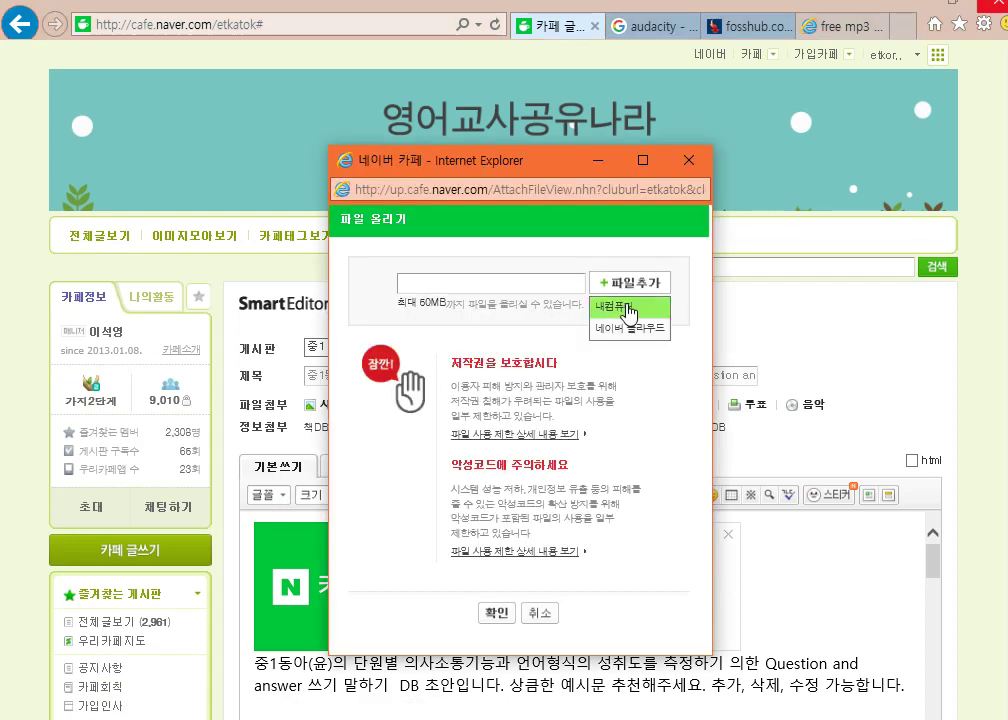
pyautogui.click(629, 312)
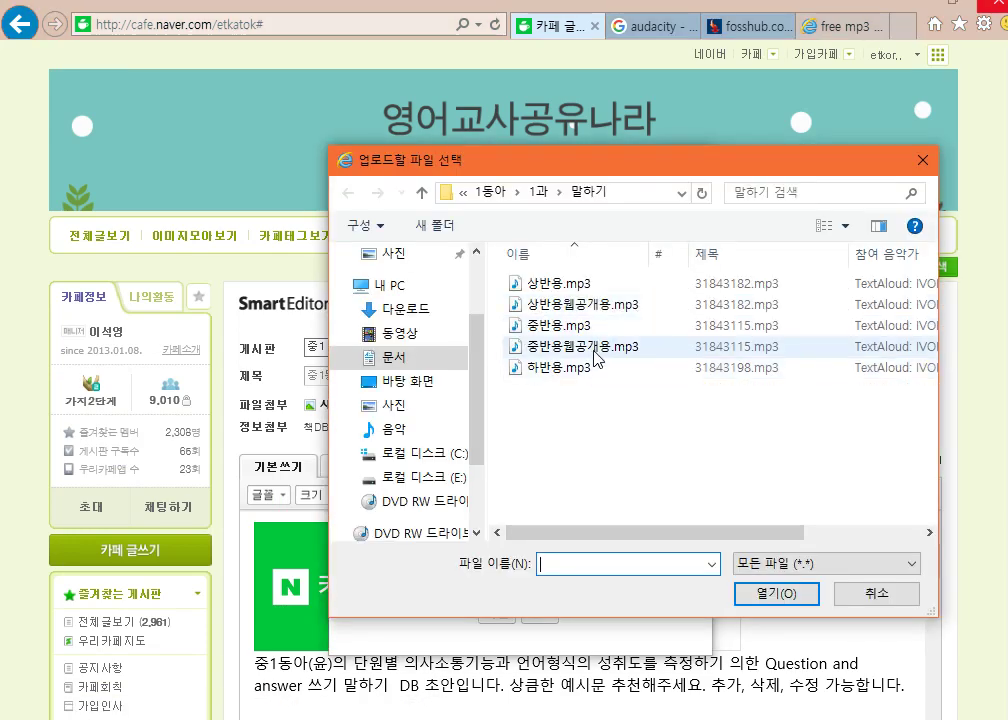
pyautogui.click(594, 350)
pyautogui.click(780, 593)
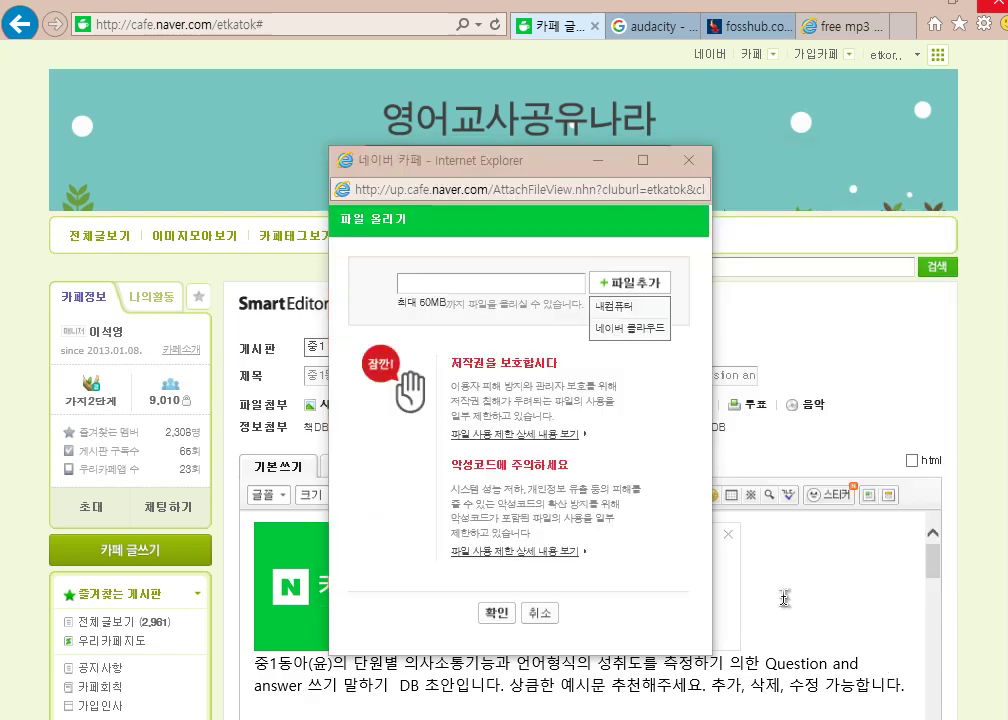
pyautogui.click(496, 612)
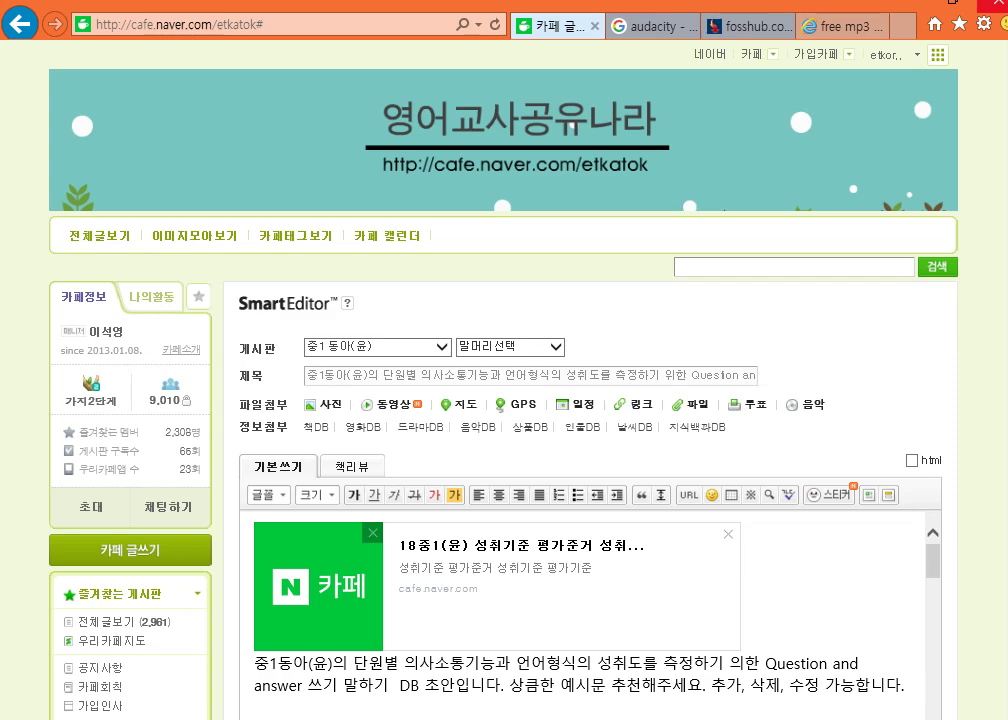
pyautogui.scroll(-10, 774, 283)
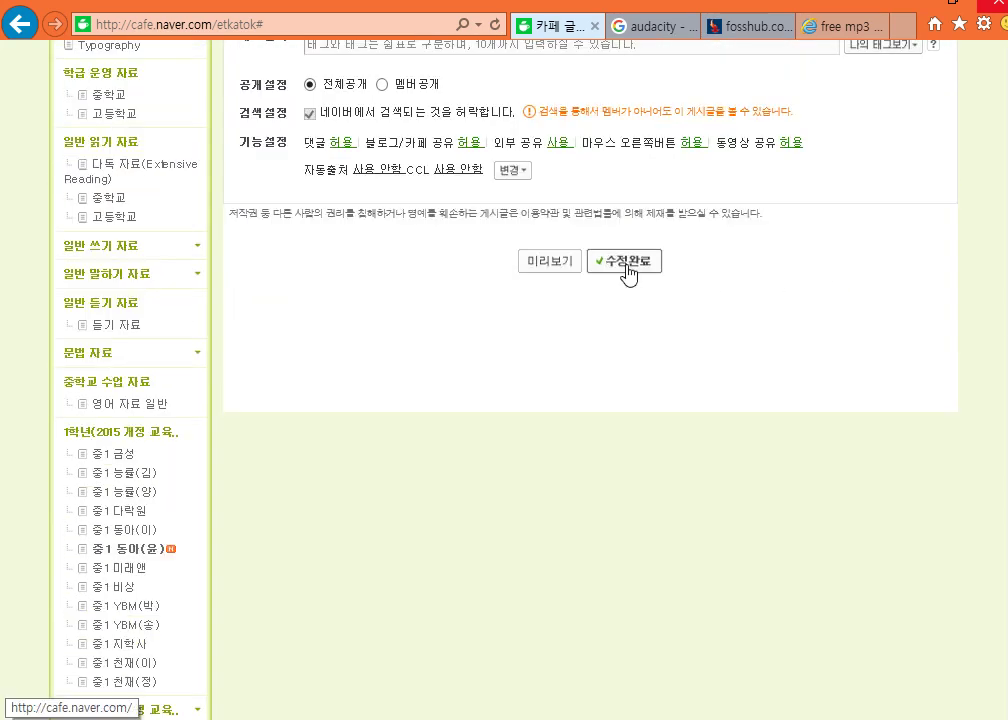
pyautogui.click(627, 266)
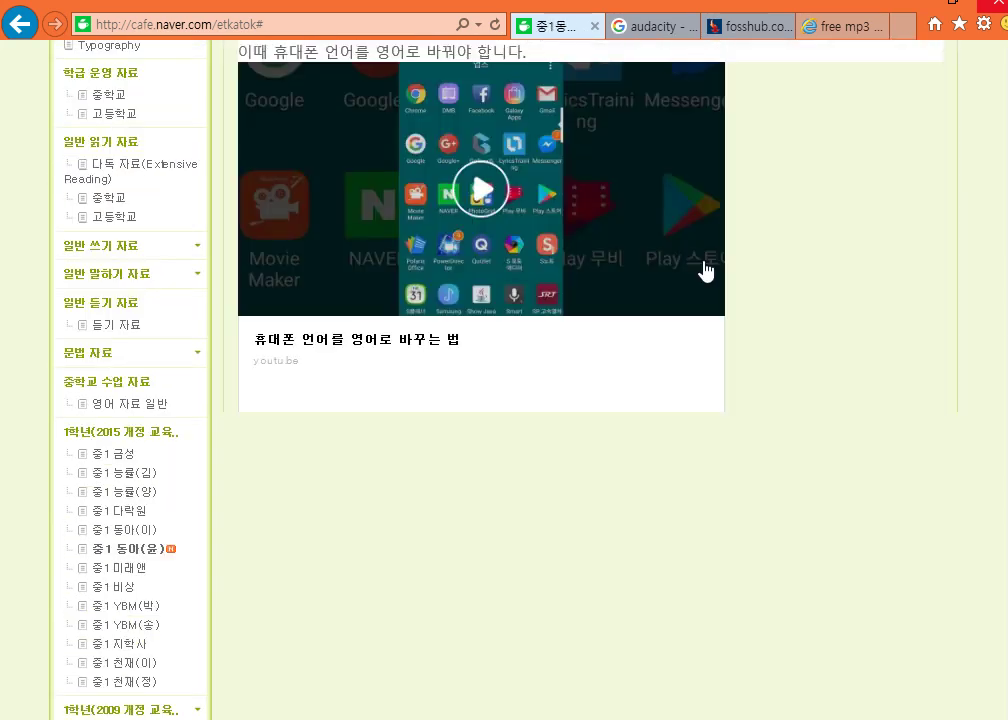
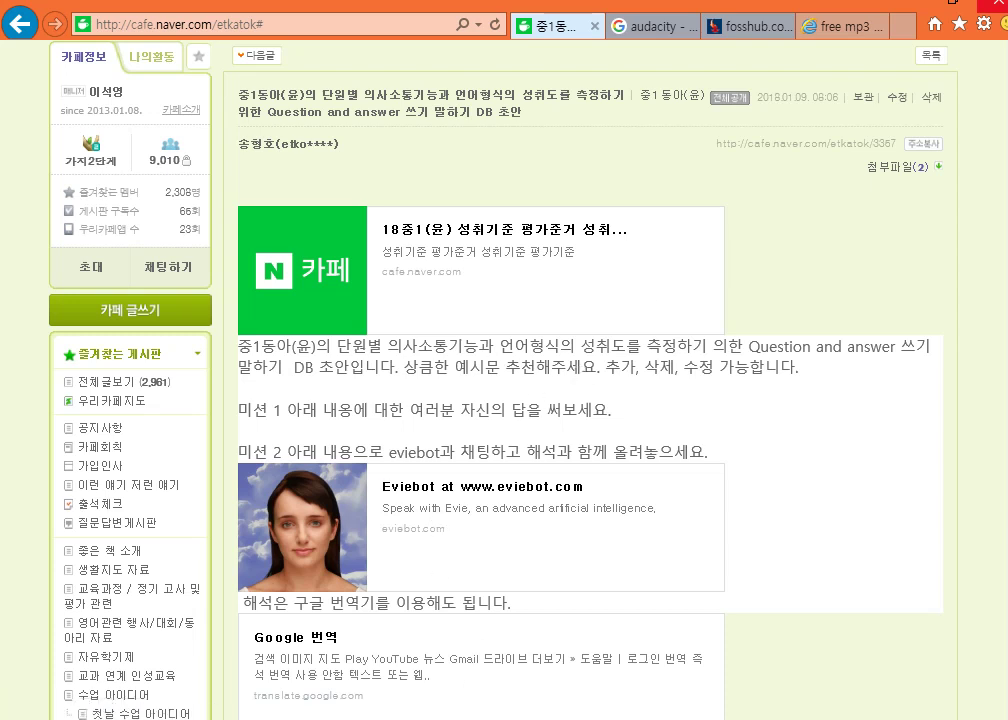
# Step: Switch back to Audacity and open 하반용.mp3 from the 말하기 folder
pyautogui.moveTo(459, 719)
pyautogui.click(430, 719)
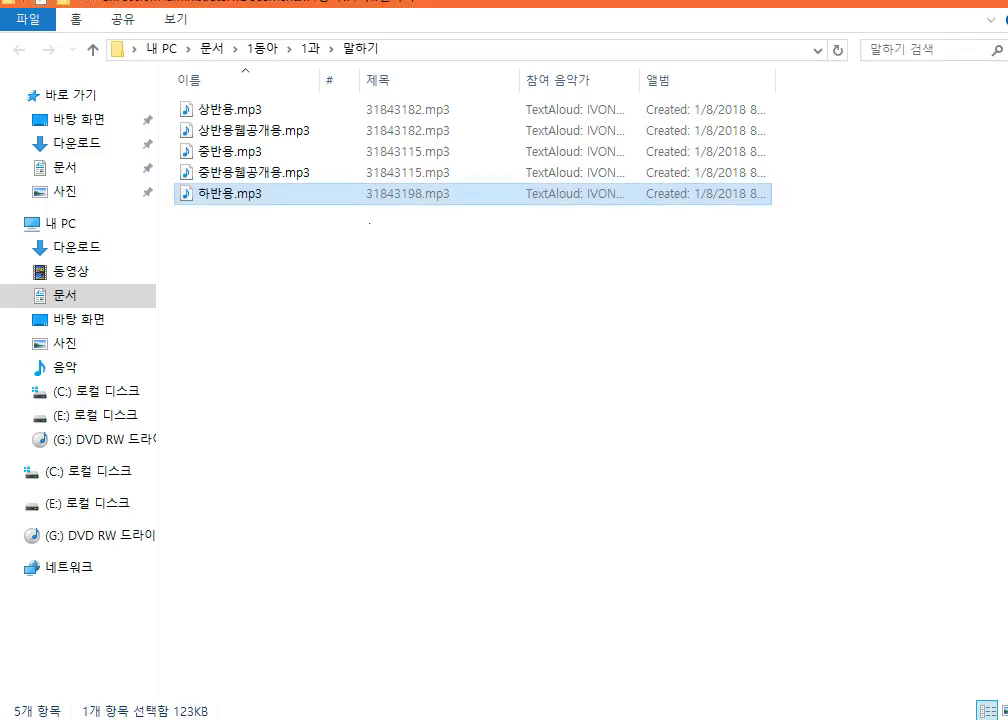
pyautogui.moveTo(370, 719)
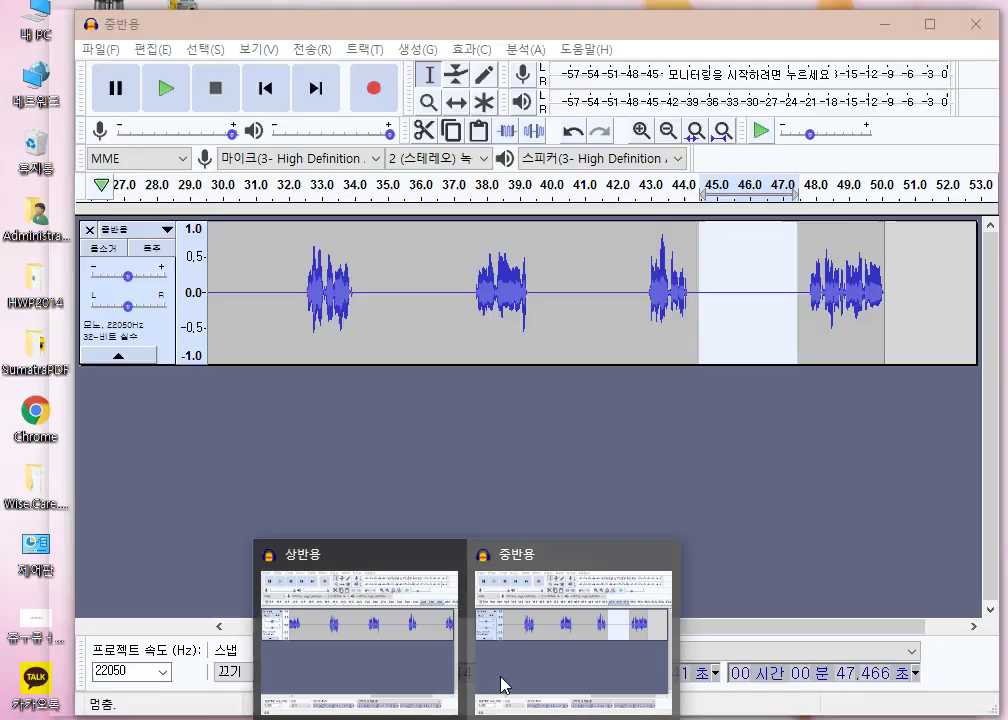
pyautogui.click(500, 680)
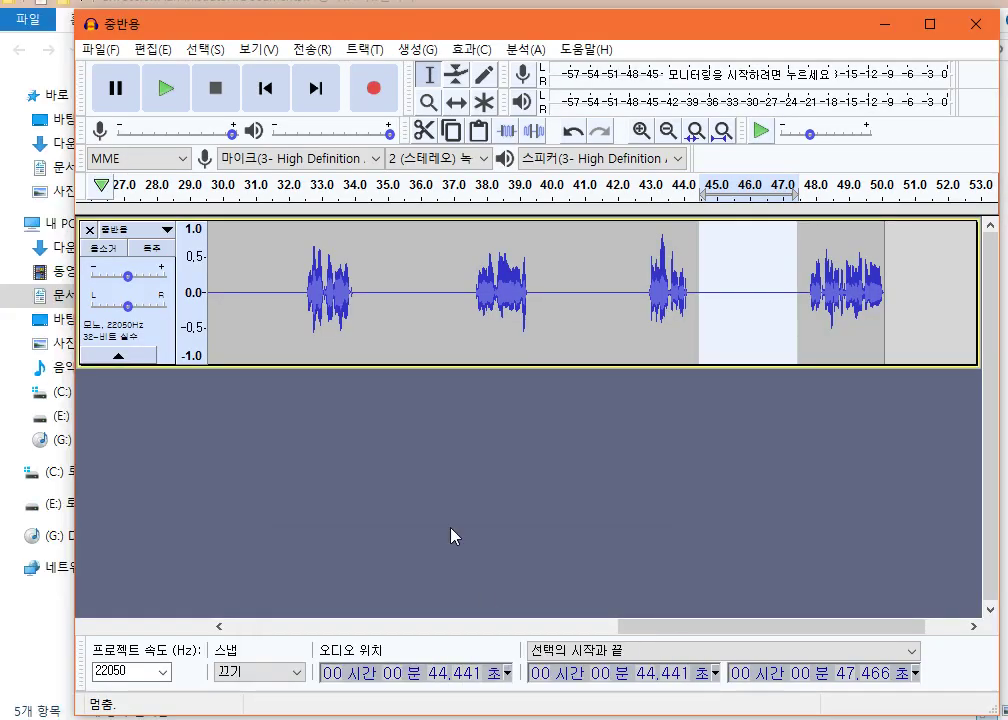
pyautogui.click(97, 50)
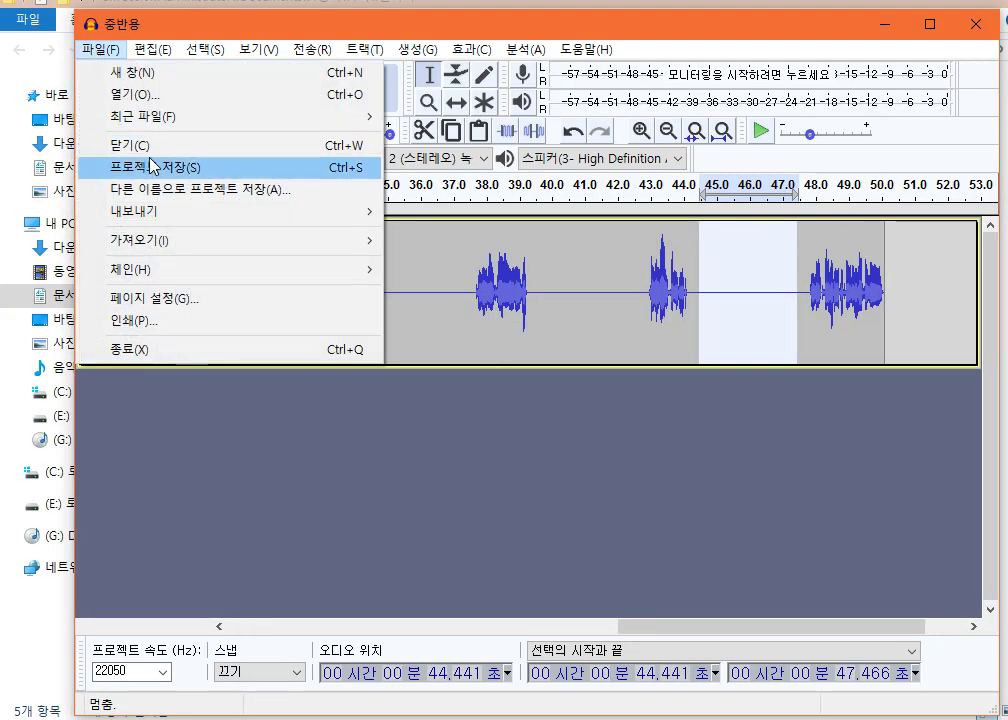
pyautogui.click(142, 96)
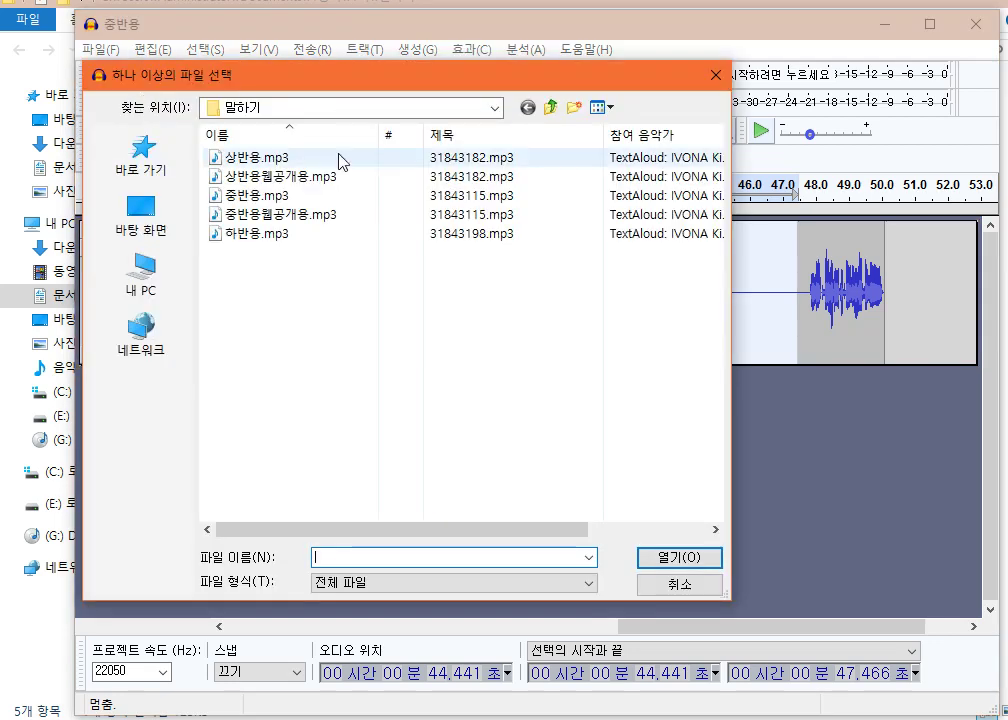
pyautogui.doubleClick(262, 235)
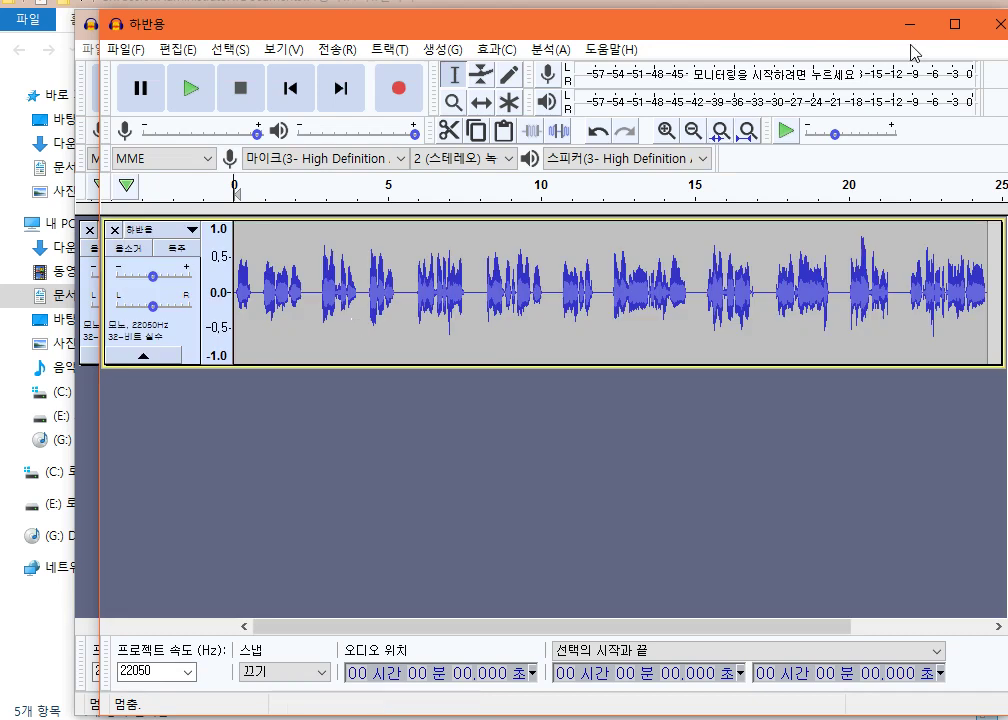
# Step: Paste the copied silence of about 3 seconds into the gaps between sentences at about 2.5, 8.7, 13.8 and 19.3 seconds
pyautogui.click(310, 292)
pyautogui.hotkey('ctrl', 'v')
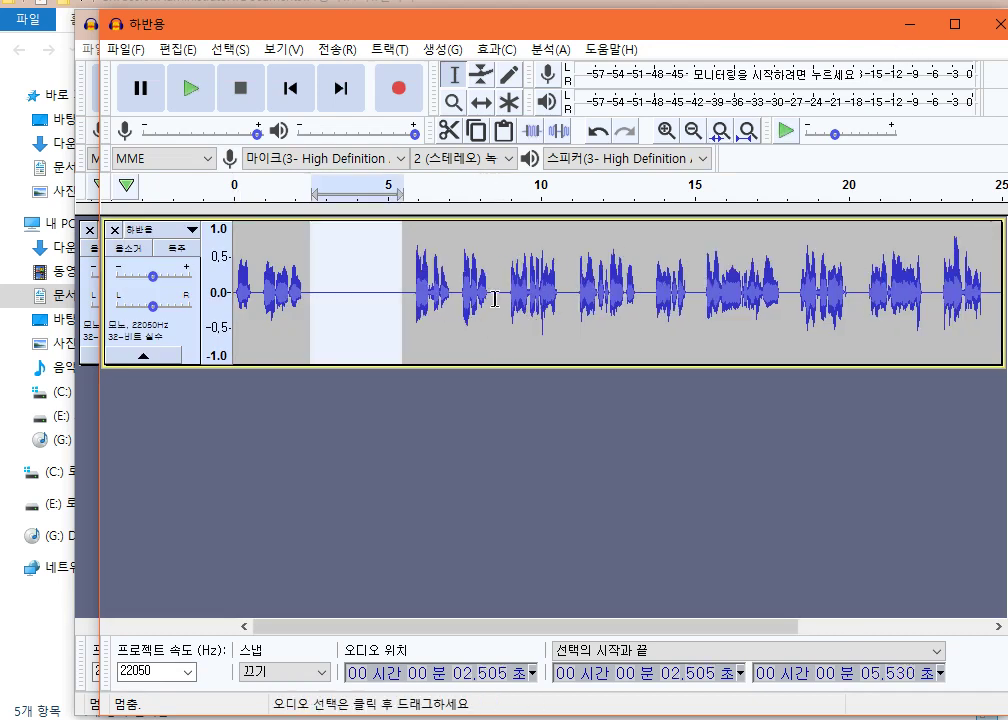
pyautogui.click(507, 298)
pyautogui.hotkey('ctrl', 'b')
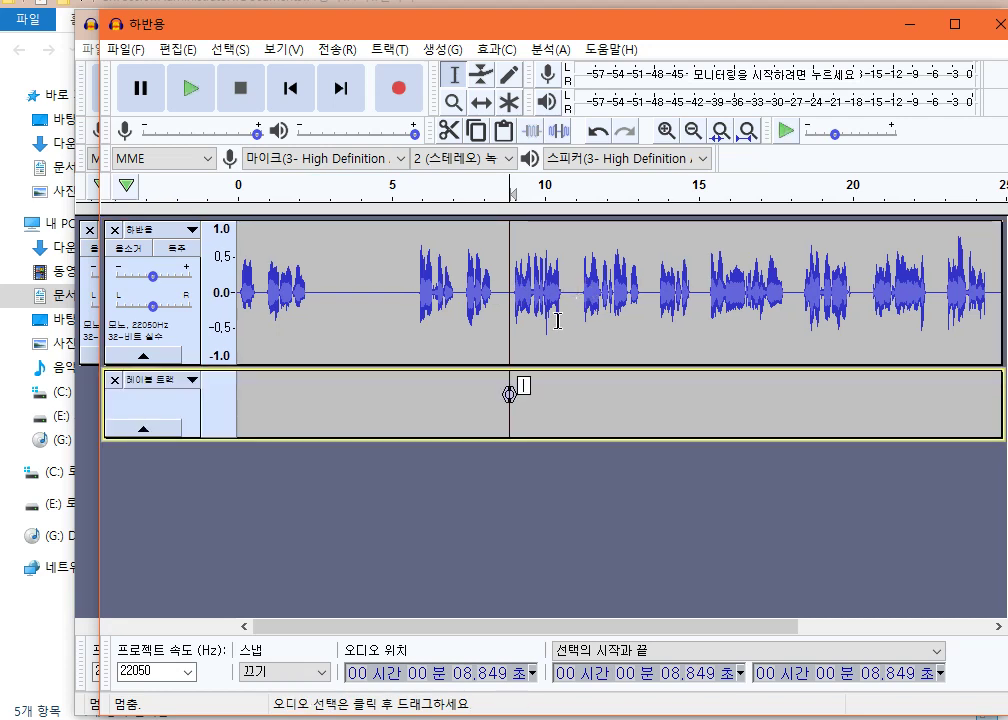
pyautogui.hotkey('ctrl', 'z')
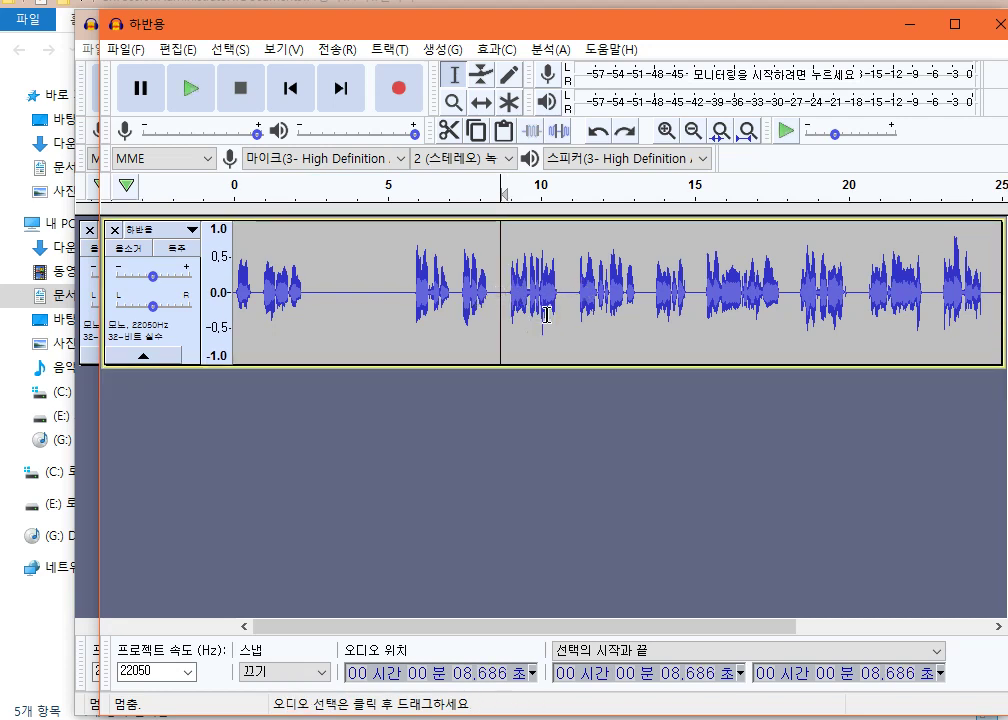
pyautogui.hotkey('ctrl', 'v')
pyautogui.click(656, 295)
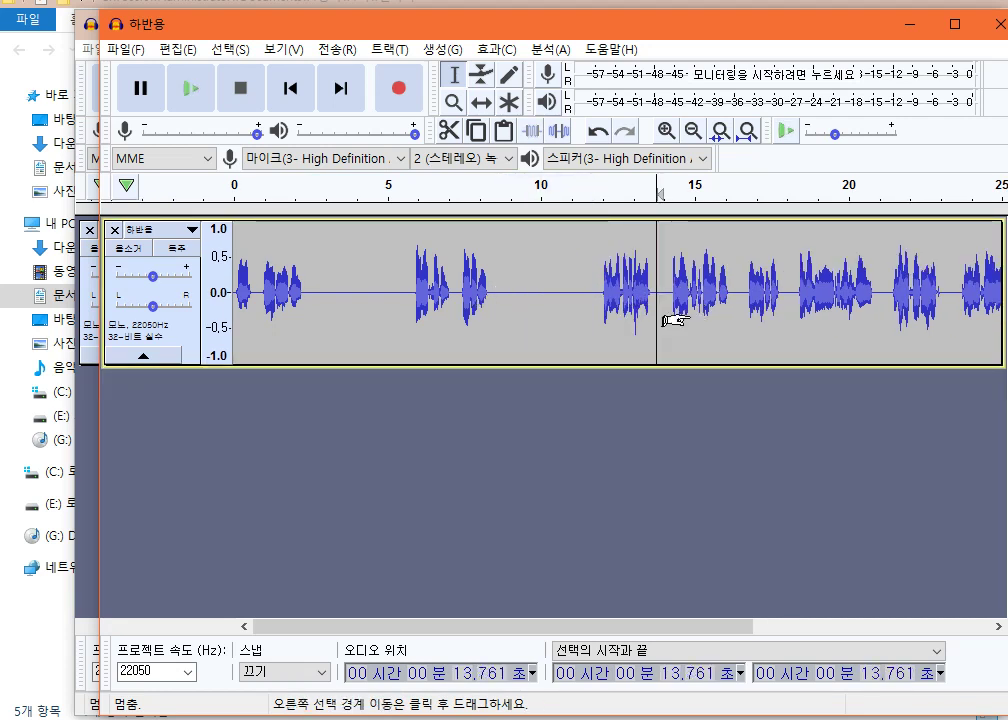
pyautogui.hotkey('ctrl', 'v')
pyautogui.click(826, 305)
pyautogui.hotkey('ctrl', 'v')
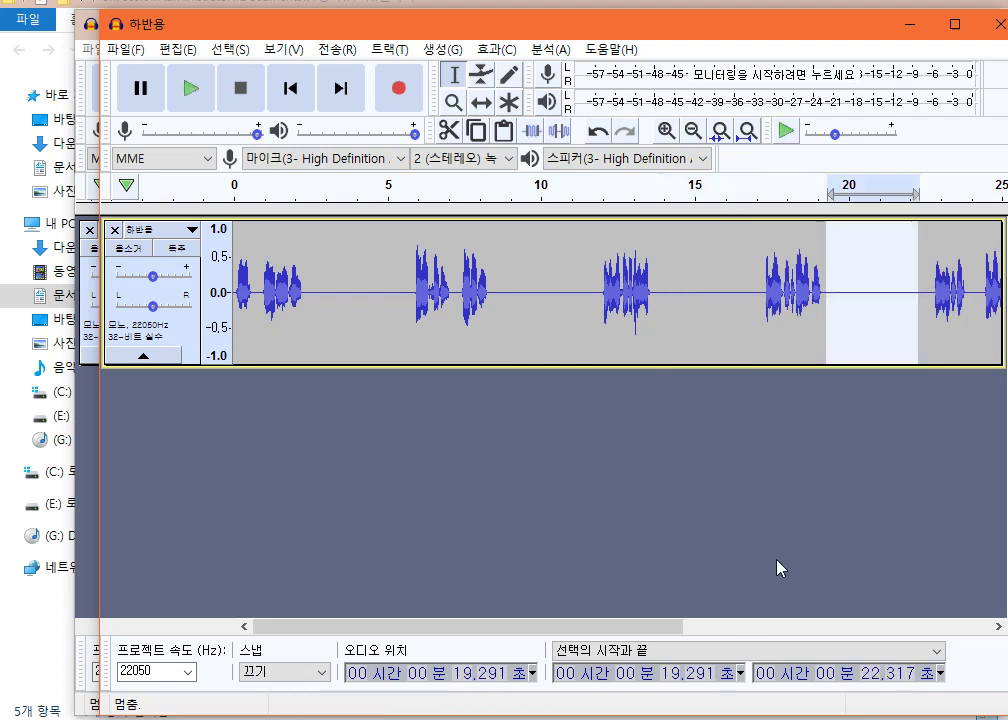
# Step: Paste the same silence into the remaining gaps between sentences at about 24.2, 30.1, 35.6, 41.1 and 46 seconds
pyautogui.click(749, 627)
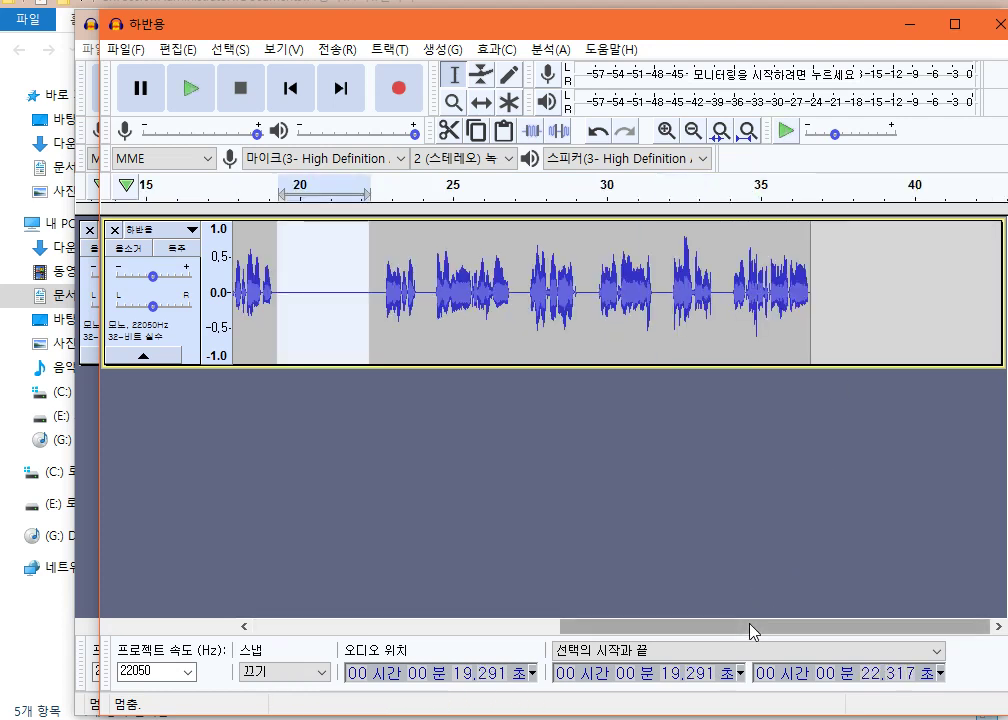
pyautogui.click(427, 292)
pyautogui.hotkey('ctrl', 'v')
pyautogui.click(610, 292)
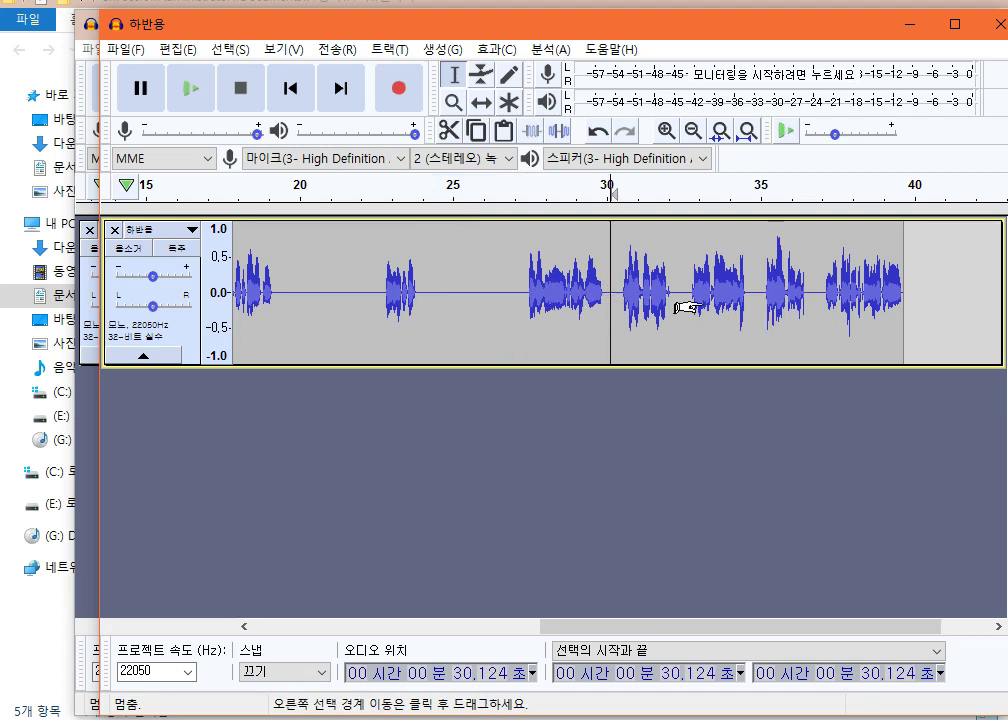
pyautogui.hotkey('ctrl', 'v')
pyautogui.click(777, 300)
pyautogui.hotkey('ctrl', 'v')
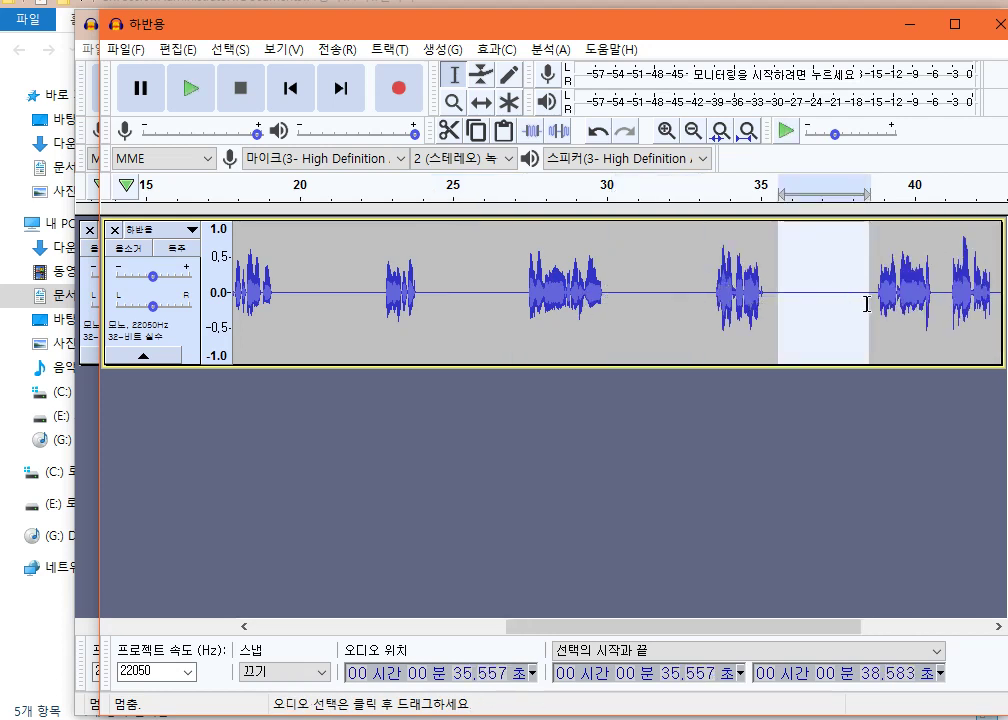
pyautogui.click(946, 307)
pyautogui.hotkey('ctrl', 'v')
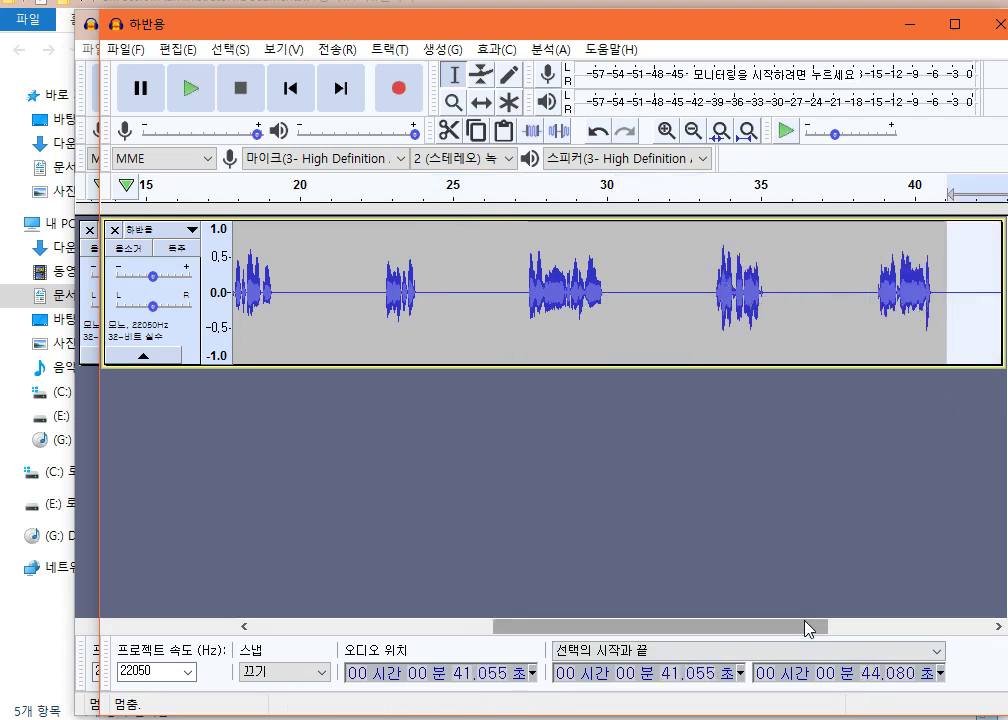
pyautogui.moveTo(810, 626); pyautogui.dragTo(985, 630)
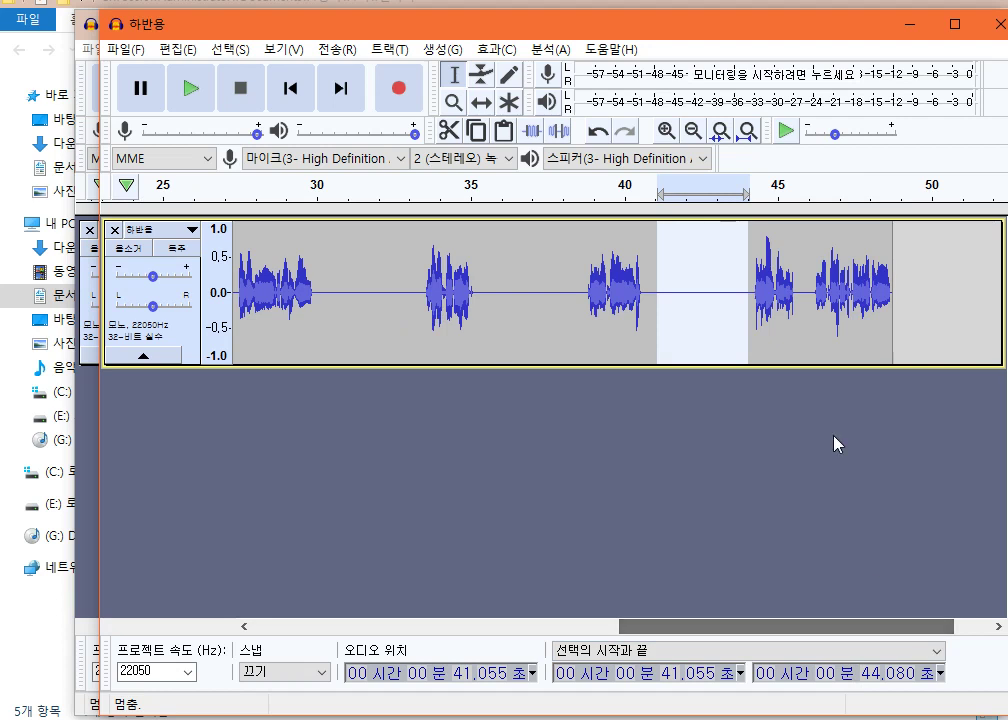
pyautogui.click(807, 310)
pyautogui.hotkey('ctrl', 'v')
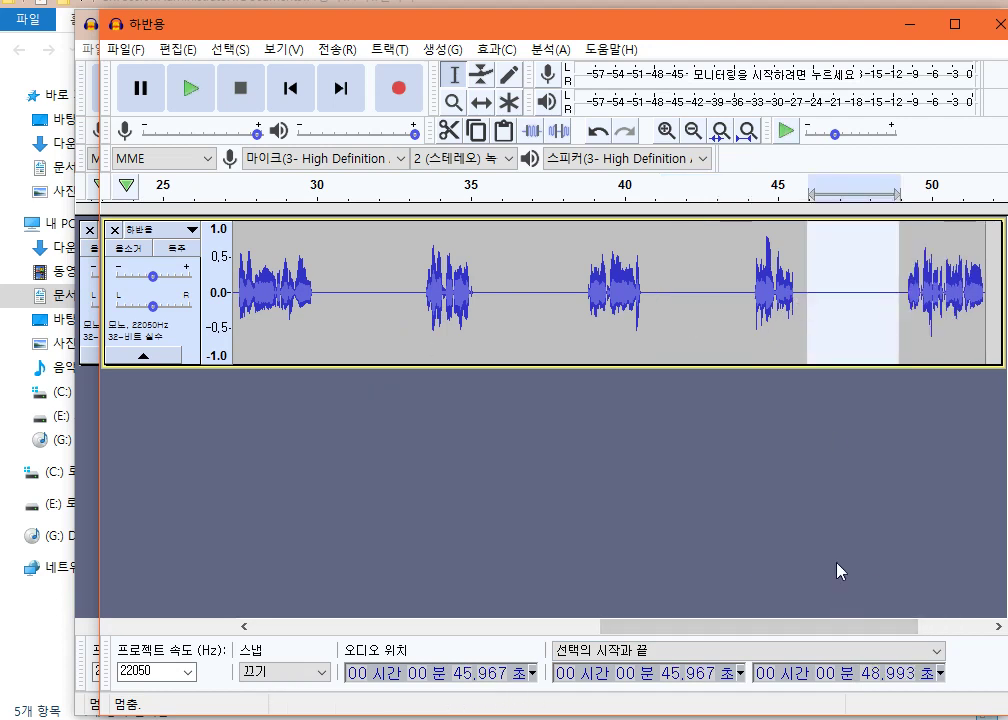
# Step: Export the lengthened audio as the MP3 file 하반용웹공개용.mp3 in the 말하기 folder, keeping the metadata tags
pyautogui.click(133, 57)
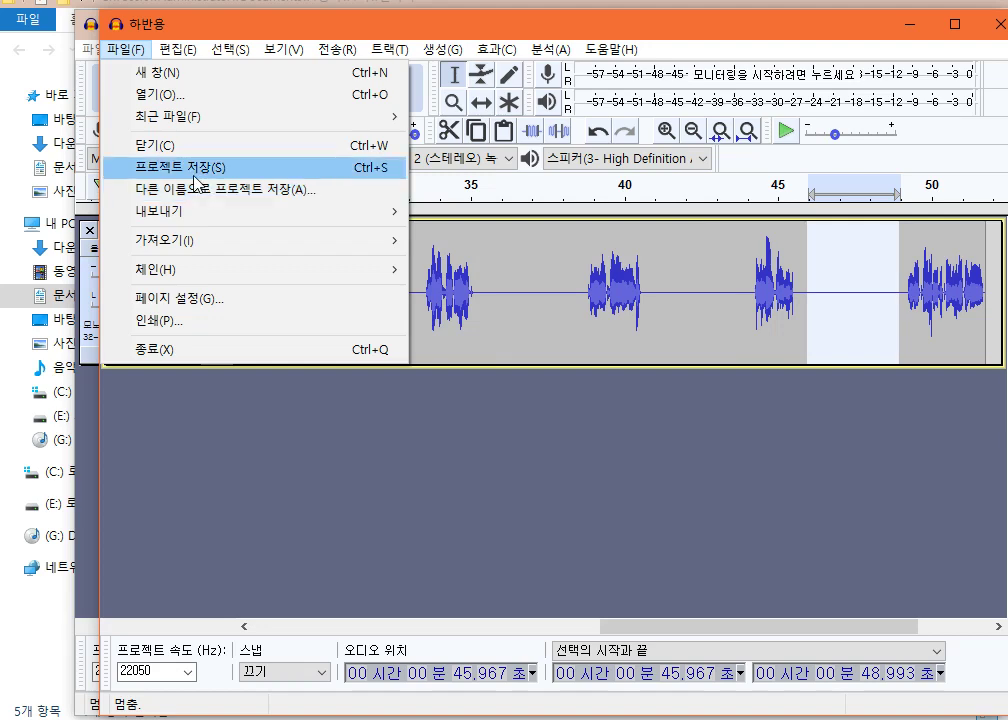
pyautogui.moveTo(185, 214)
pyautogui.click(424, 212)
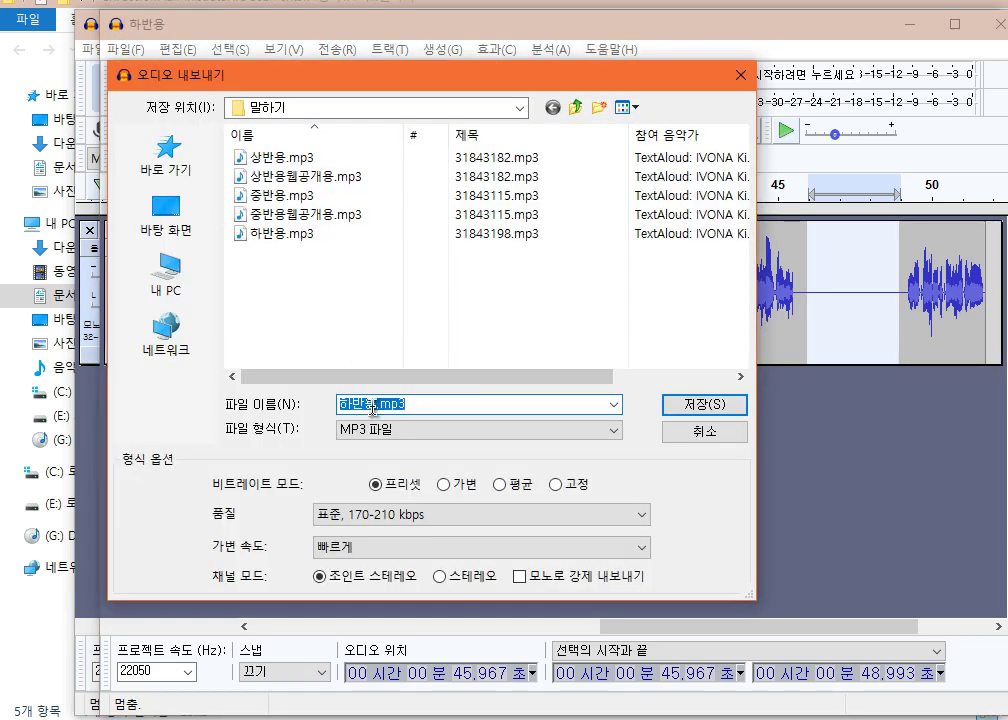
pyautogui.click(376, 406)
pyautogui.write('ㅇ')
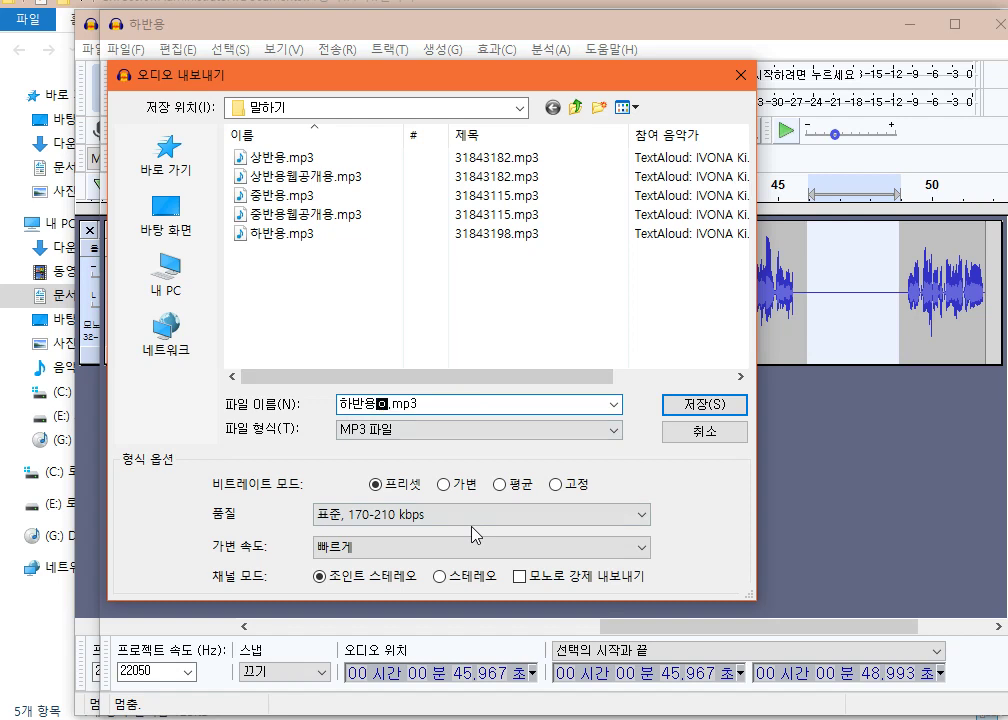
pyautogui.write('ㅜㅔㅂㅂㅗ')
pyautogui.press('BackSpace')
pyautogui.press('BackSpace')
pyautogui.write('ㄱㅗㅇㄱㅐㅇ')
pyautogui.press('Return')
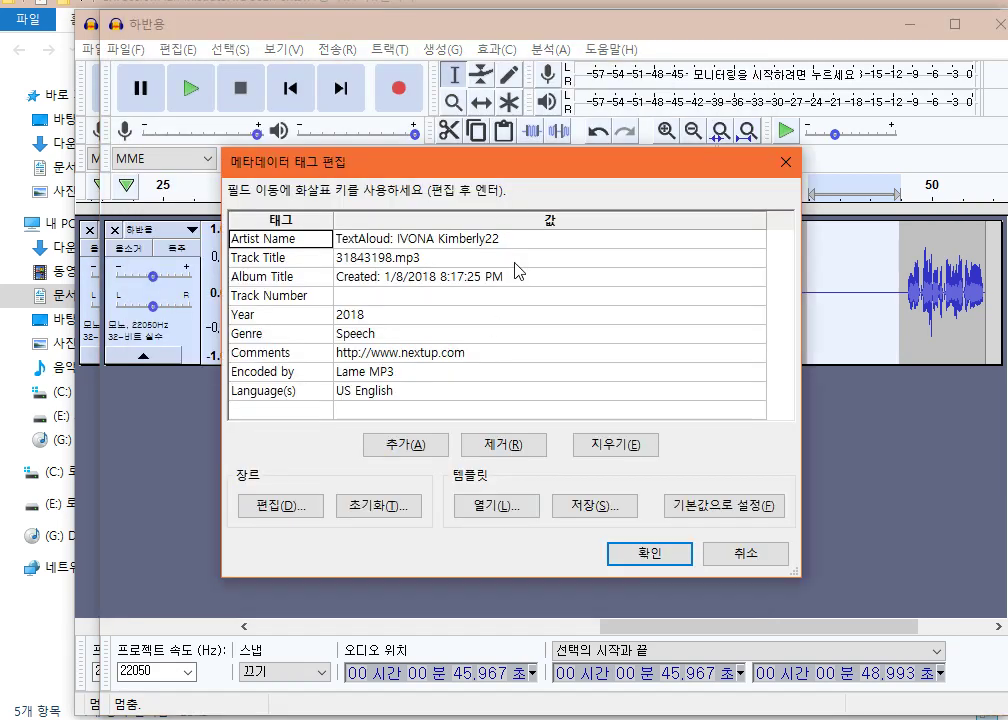
pyautogui.click(650, 554)
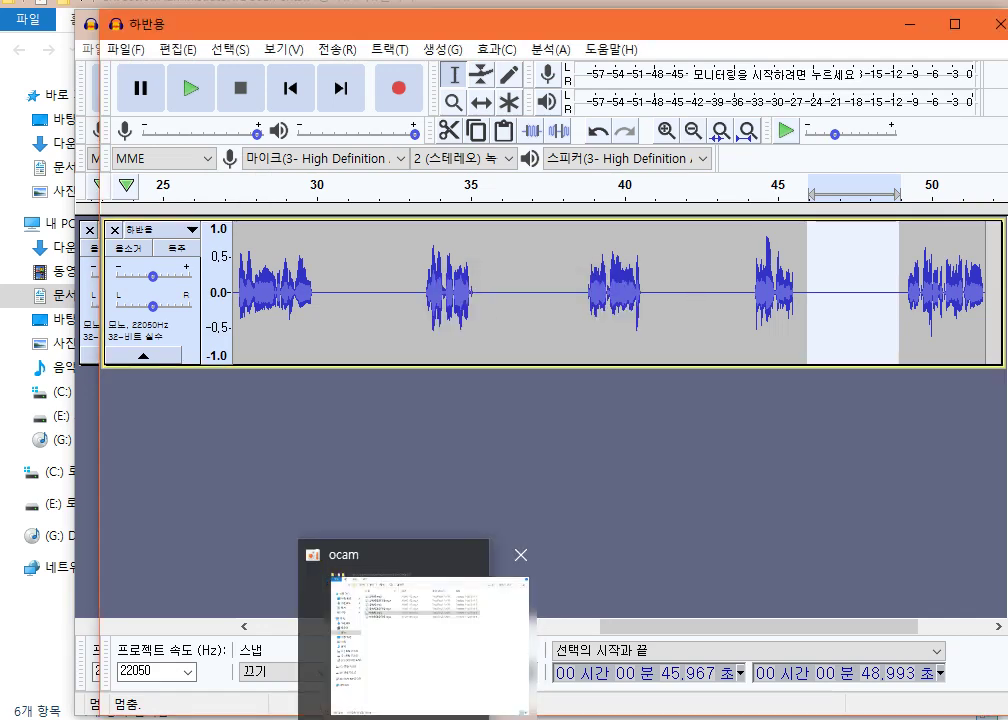
# Step: Switch to the Naver cafe post in Internet Explorer and open it for editing
pyautogui.click(435, 716)
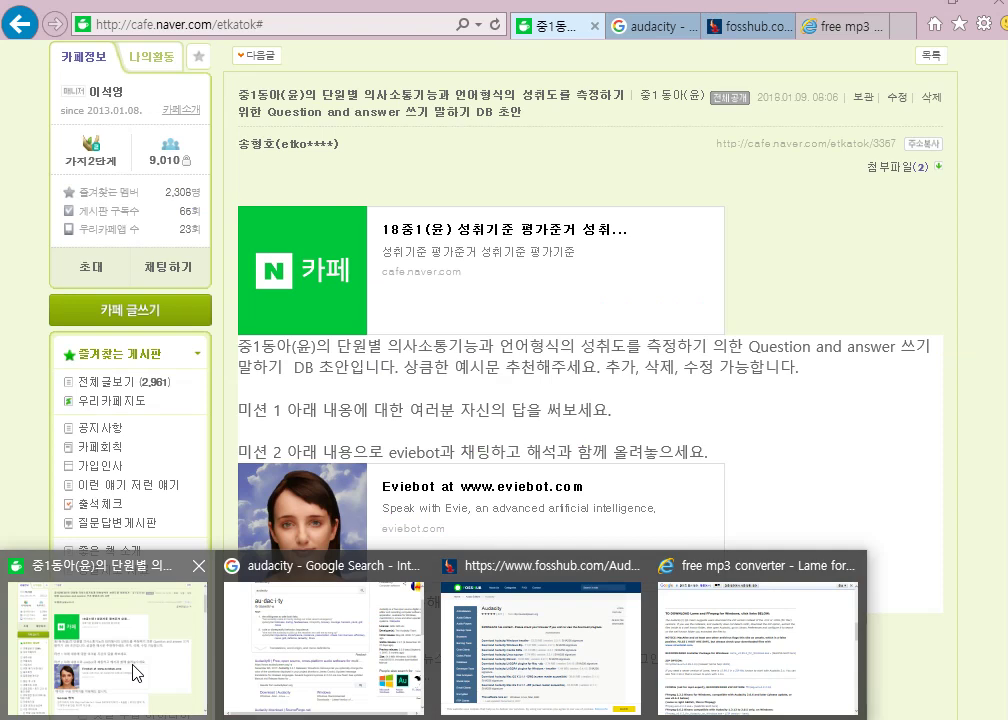
pyautogui.click(137, 672)
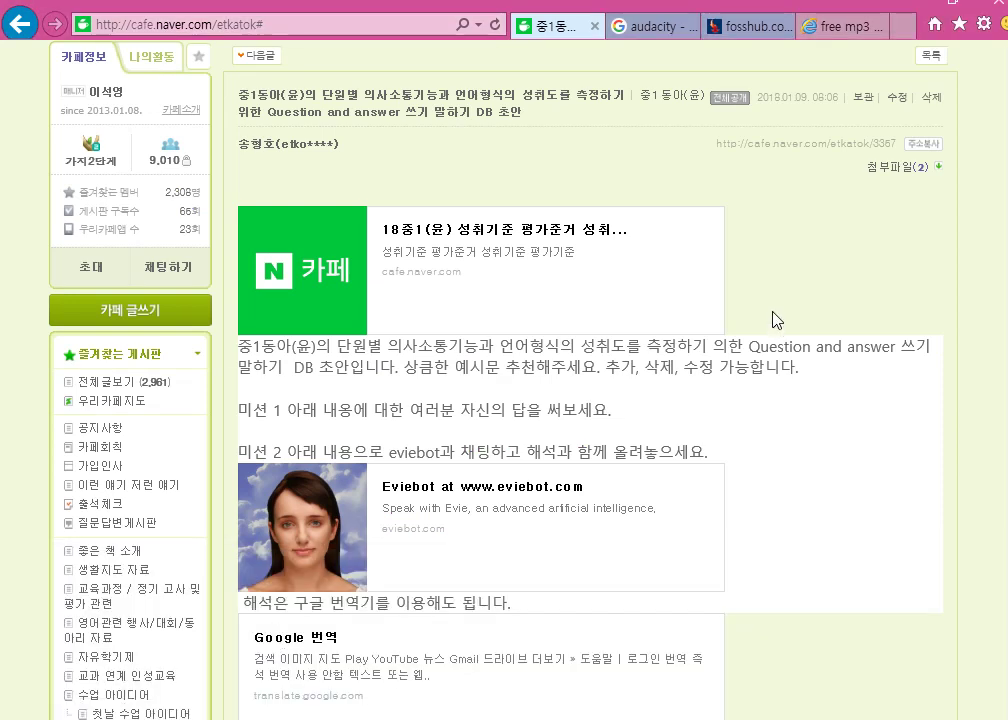
pyautogui.click(895, 100)
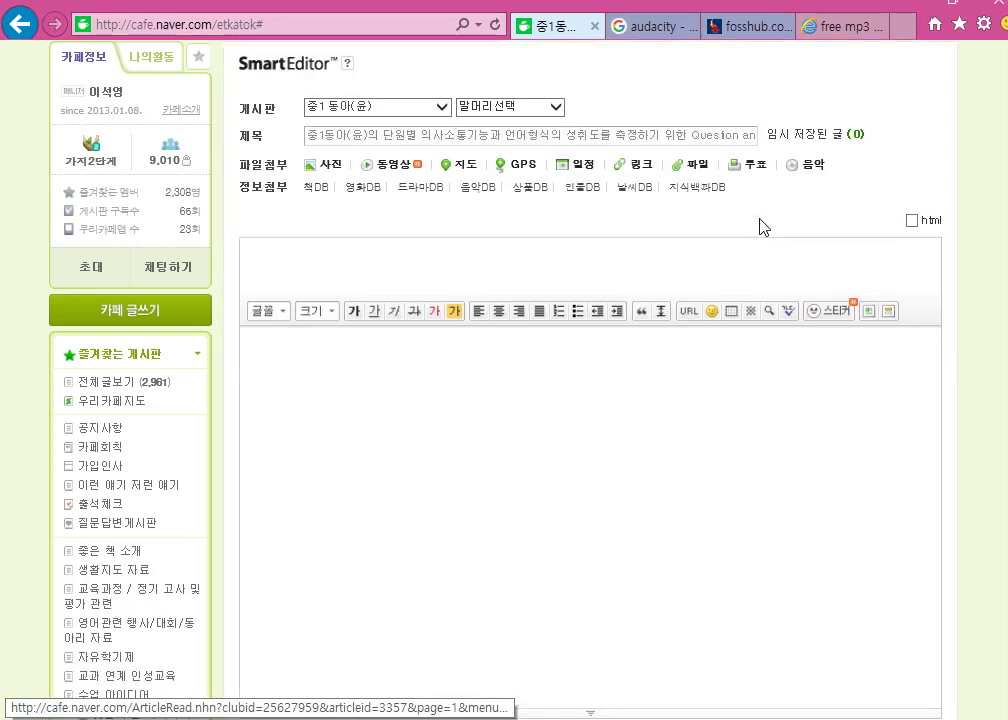
# Step: Attach 하반용웹공개용.mp3 from the 말하기 folder to the post and submit the edited post
pyautogui.click(698, 168)
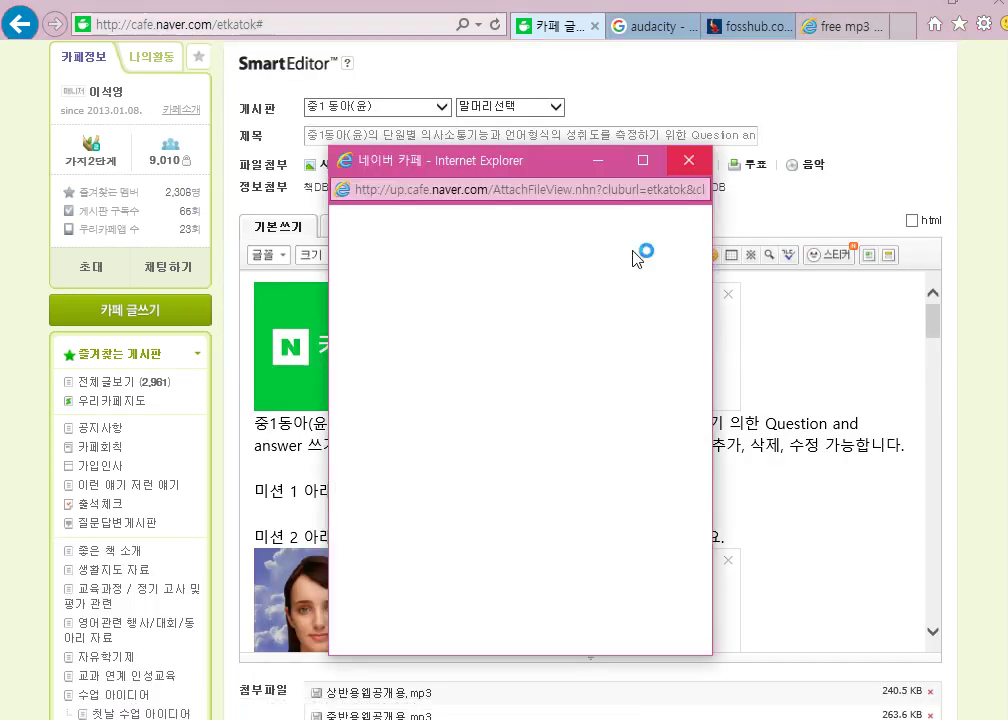
pyautogui.click(630, 282)
pyautogui.click(614, 306)
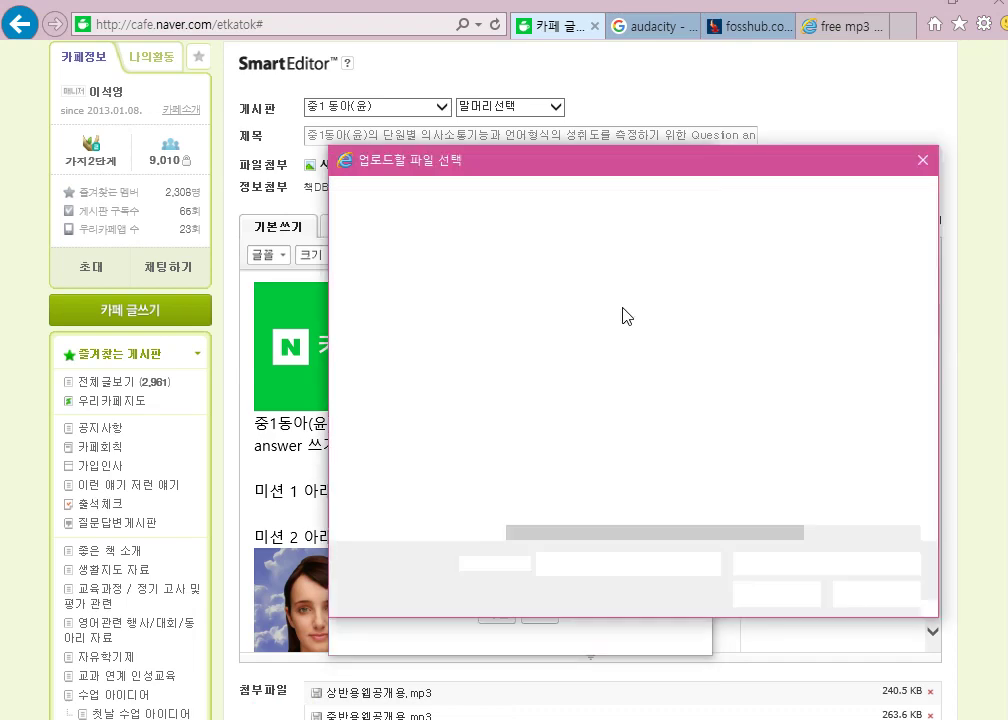
pyautogui.doubleClick(572, 389)
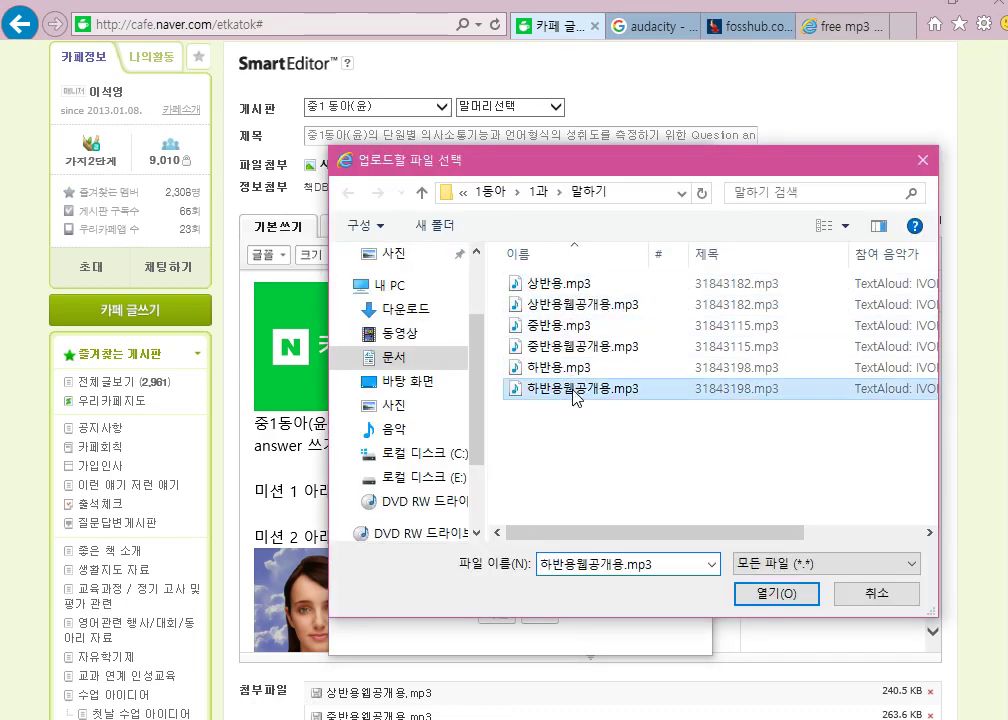
pyautogui.click(500, 614)
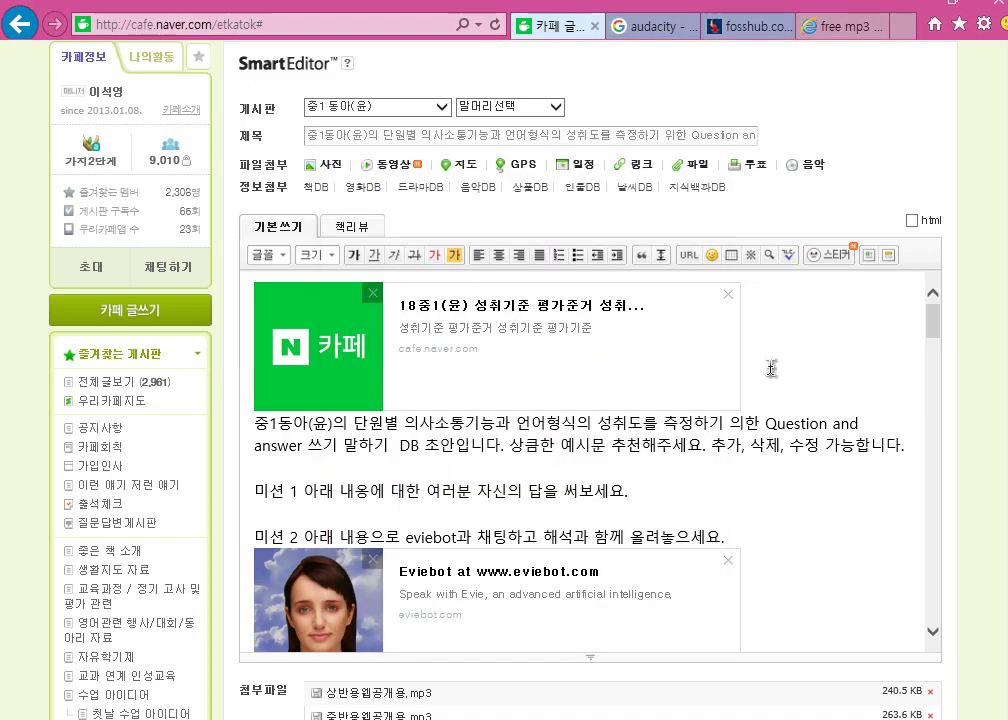
pyautogui.scroll(-5, 623, 500)
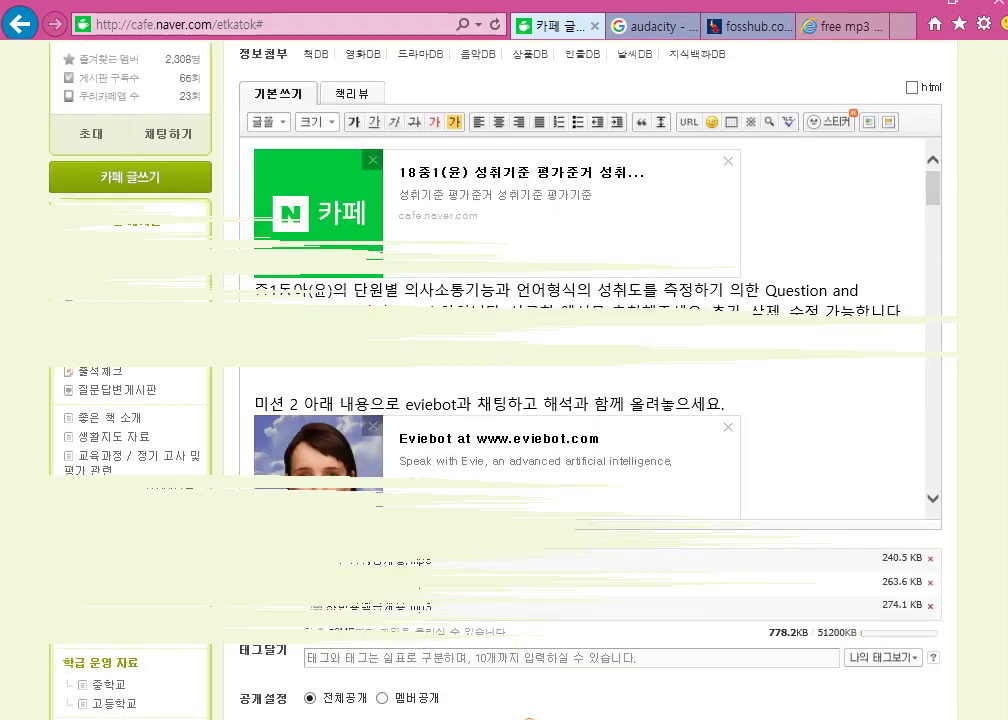
pyautogui.click(641, 503)
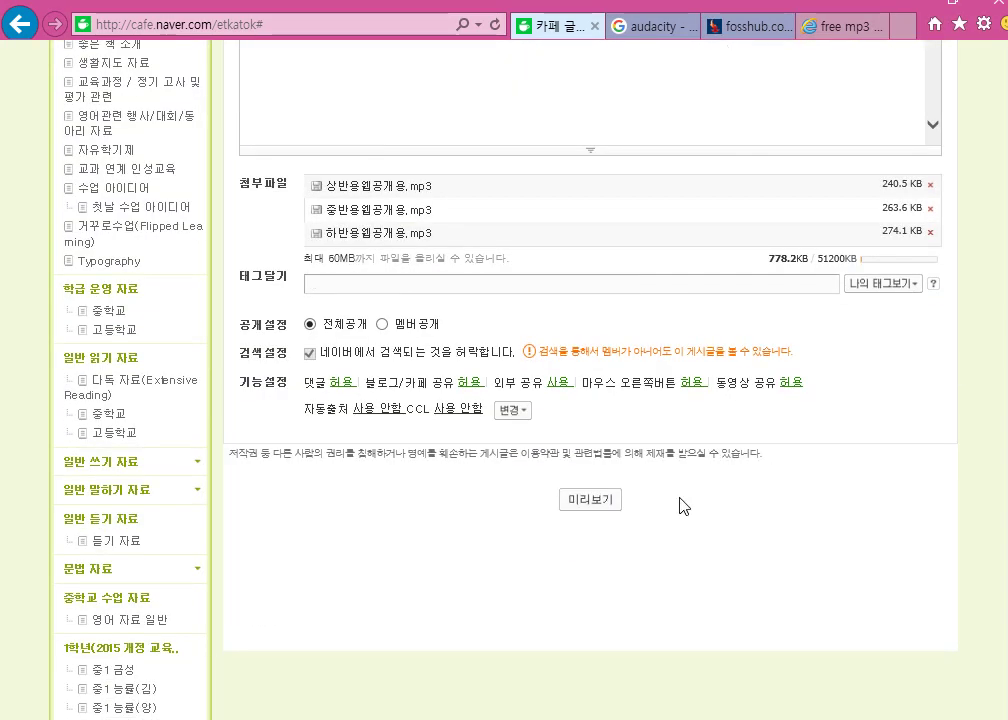
# Step: Copy the 1과 heading with all its questions from the post and paste them into a blank Hangul document
pyautogui.scroll(7, 792, 418)
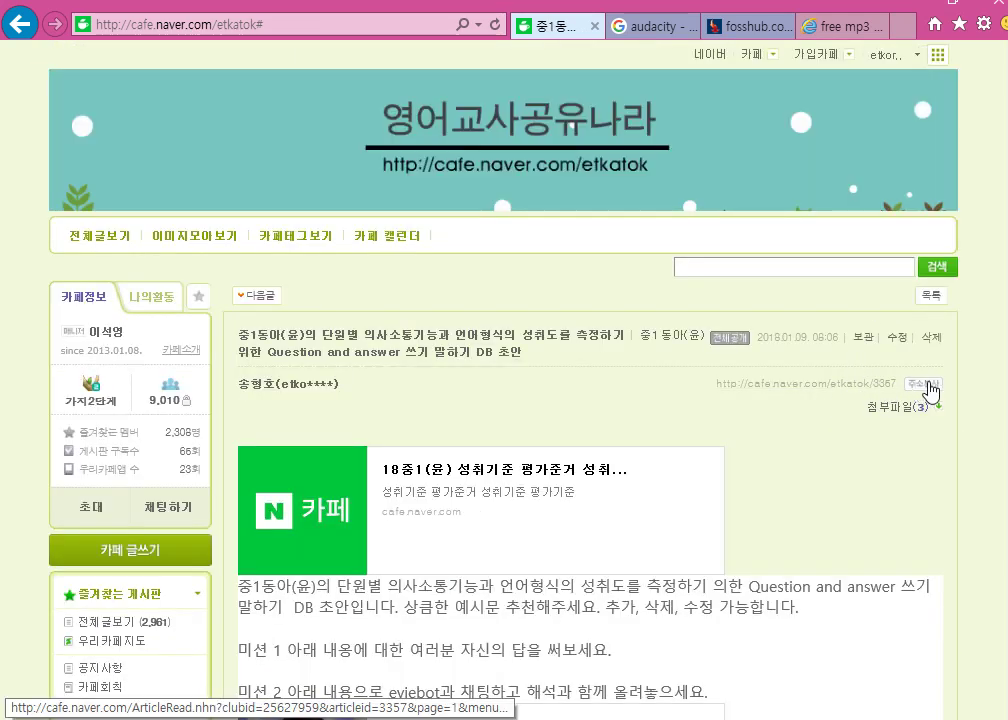
pyautogui.scroll(-5, 897, 478)
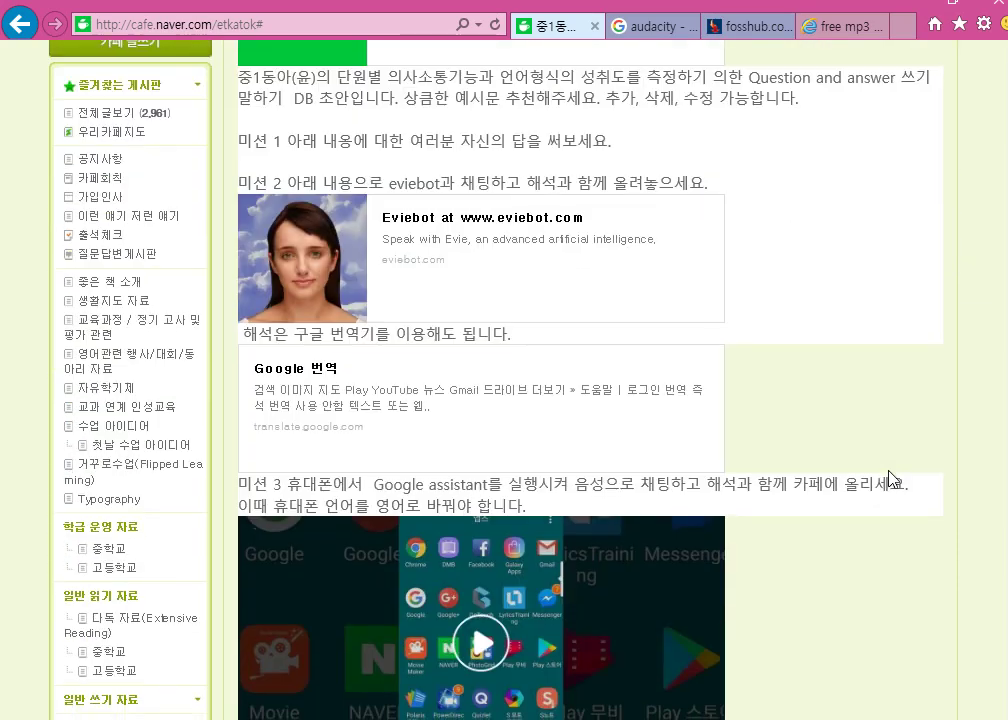
pyautogui.scroll(-6, 885, 463)
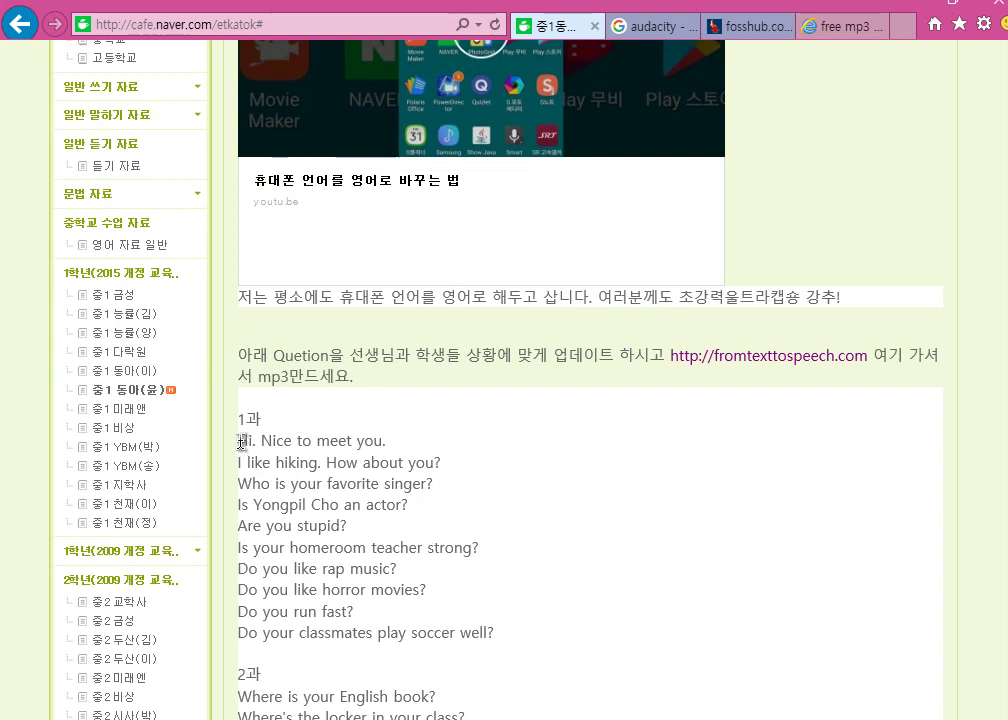
pyautogui.moveTo(241, 440); pyautogui.dragTo(512, 640)
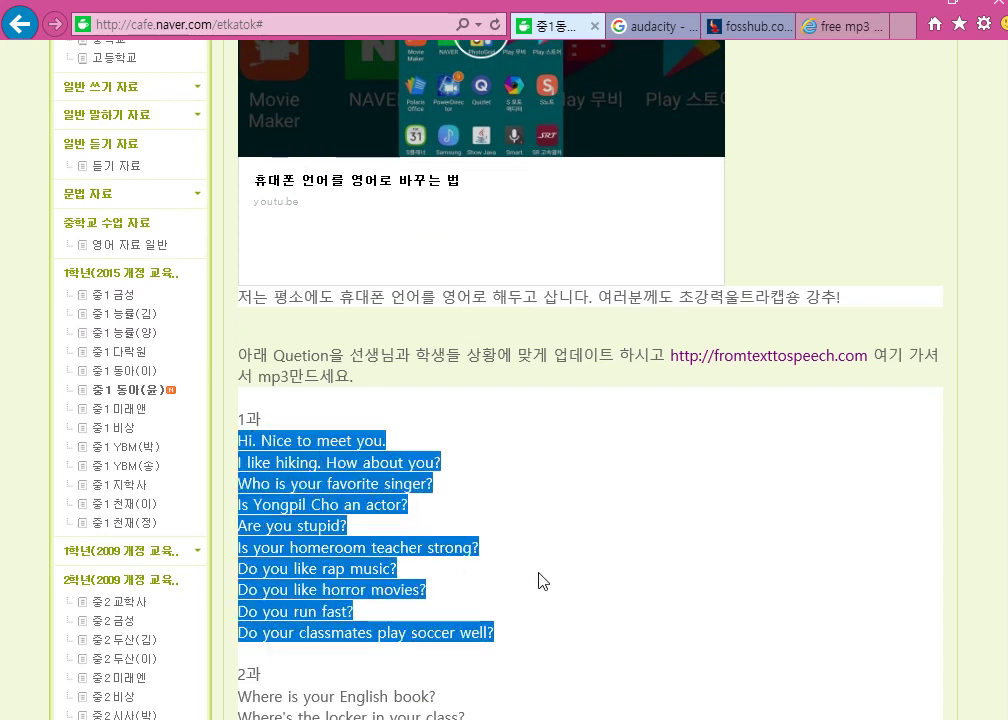
pyautogui.moveTo(236, 418); pyautogui.dragTo(508, 657)
pyautogui.hotkey('ctrl', 'c')
pyautogui.moveTo(430, 719)
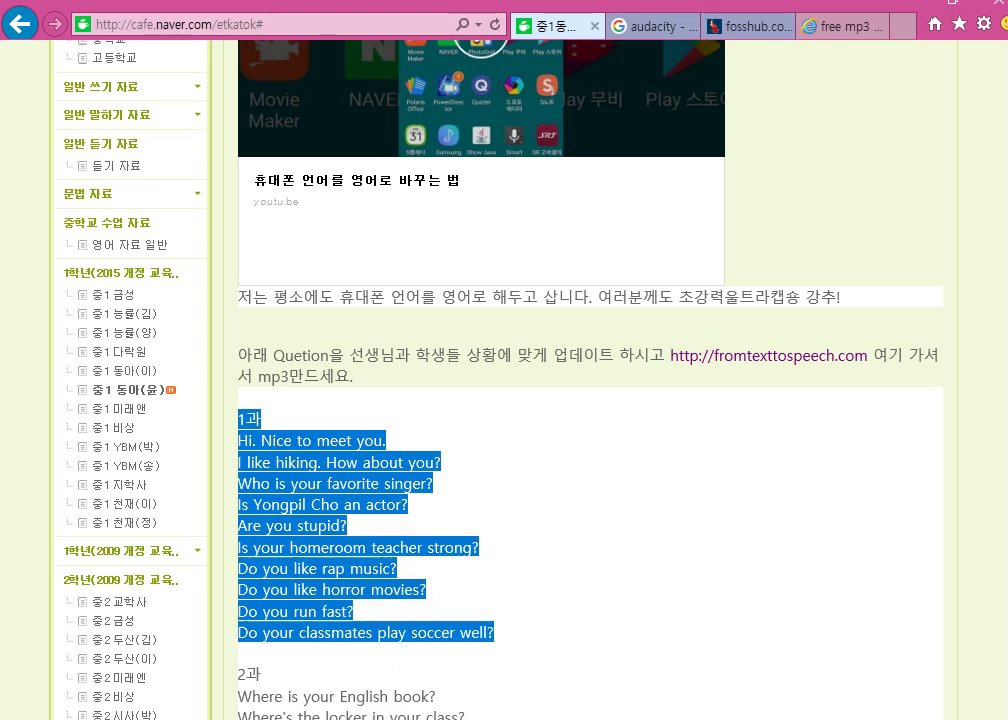
pyautogui.click(396, 688)
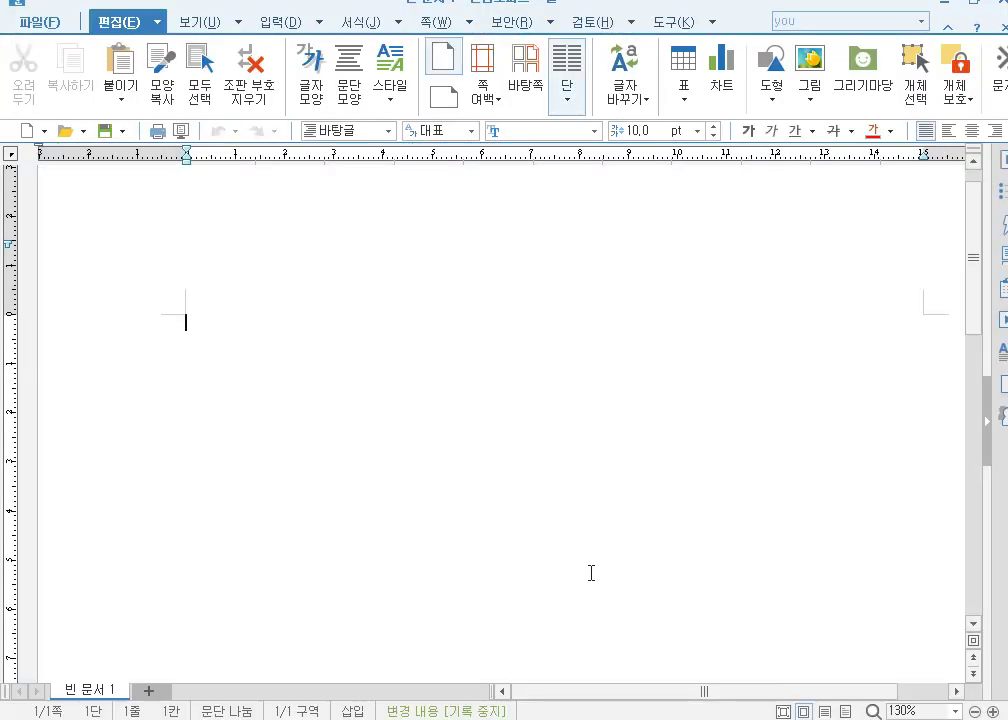
pyautogui.hotkey('ctrl', 'v')
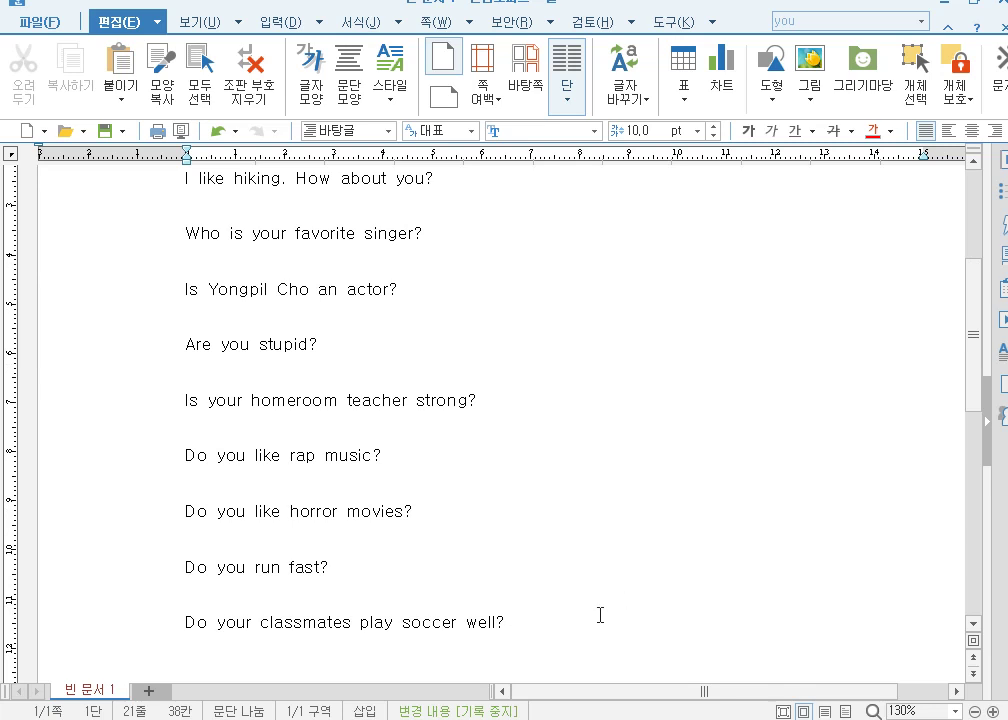
# Step: Convert all the pasted question lines below the 1과 heading into a single-column table
pyautogui.scroll(5, 601, 605)
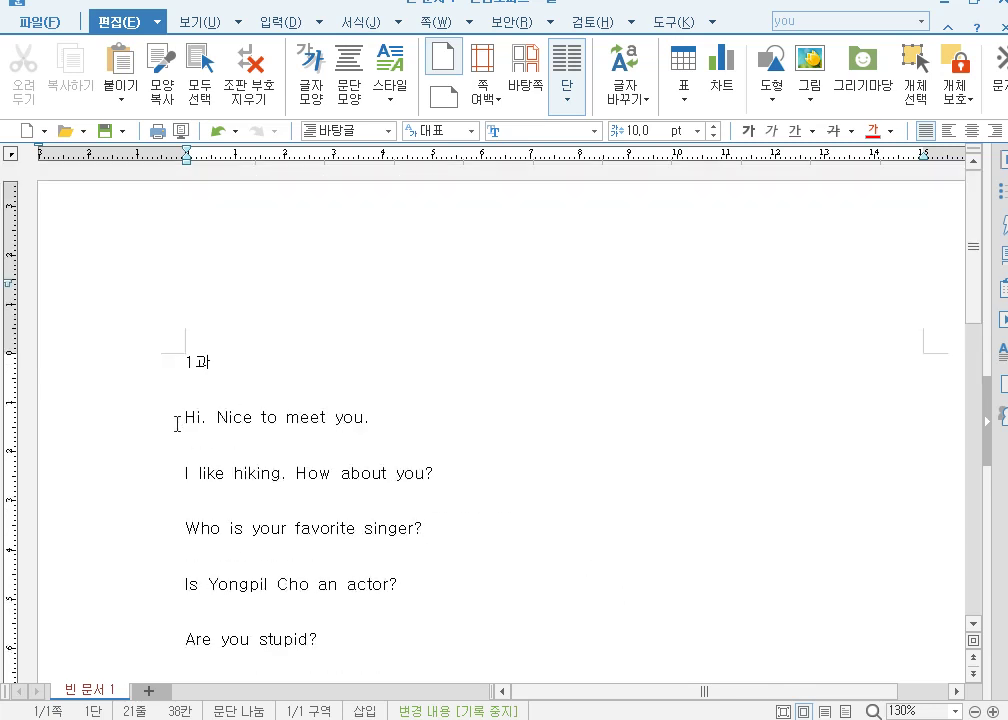
pyautogui.moveTo(185, 415); pyautogui.dragTo(727, 484)
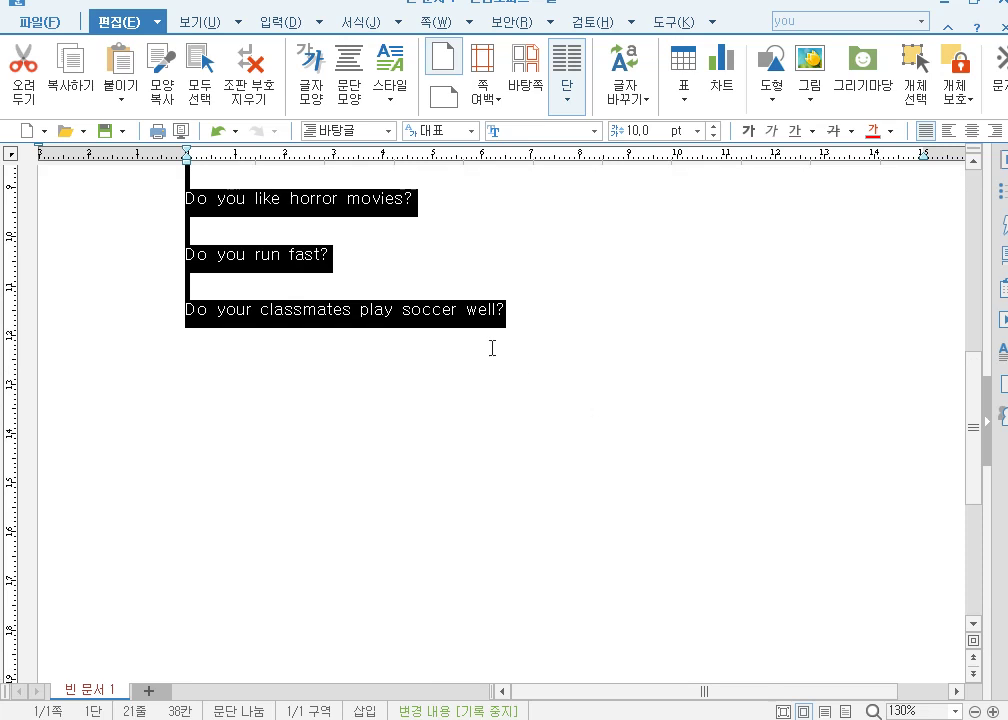
pyautogui.rightClick(336, 262)
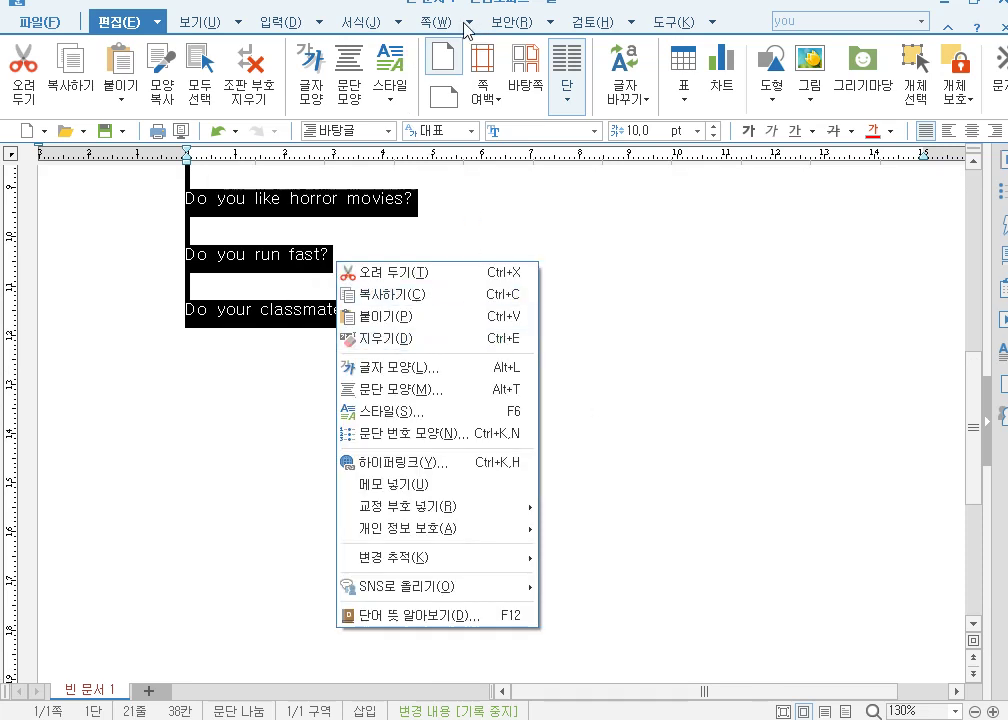
pyautogui.click(310, 24)
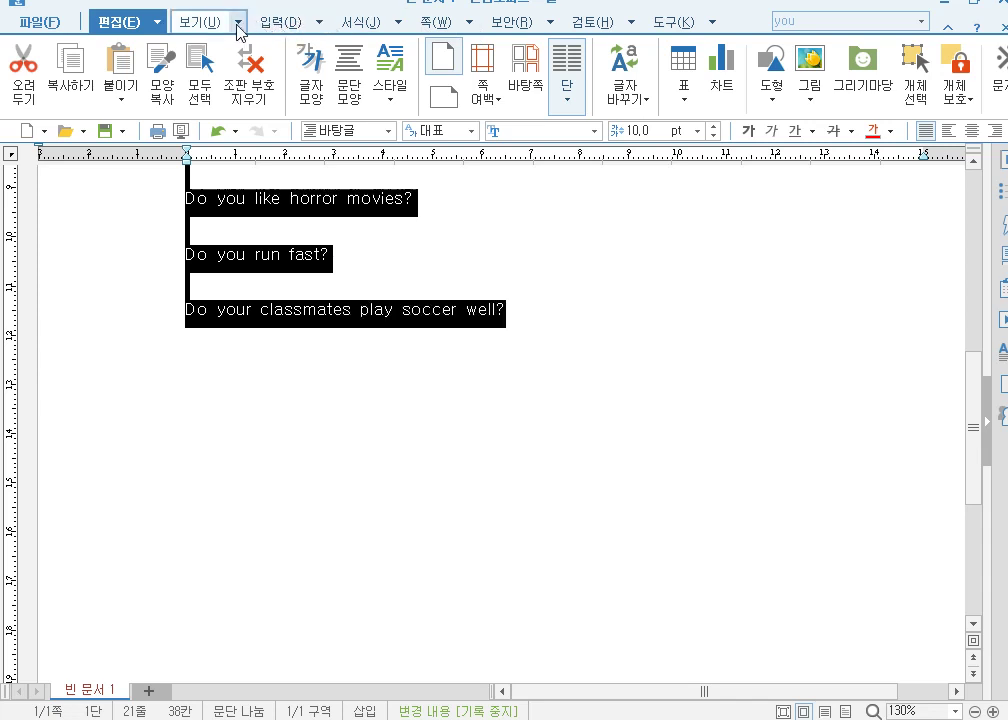
pyautogui.click(238, 24)
pyautogui.moveTo(300, 28)
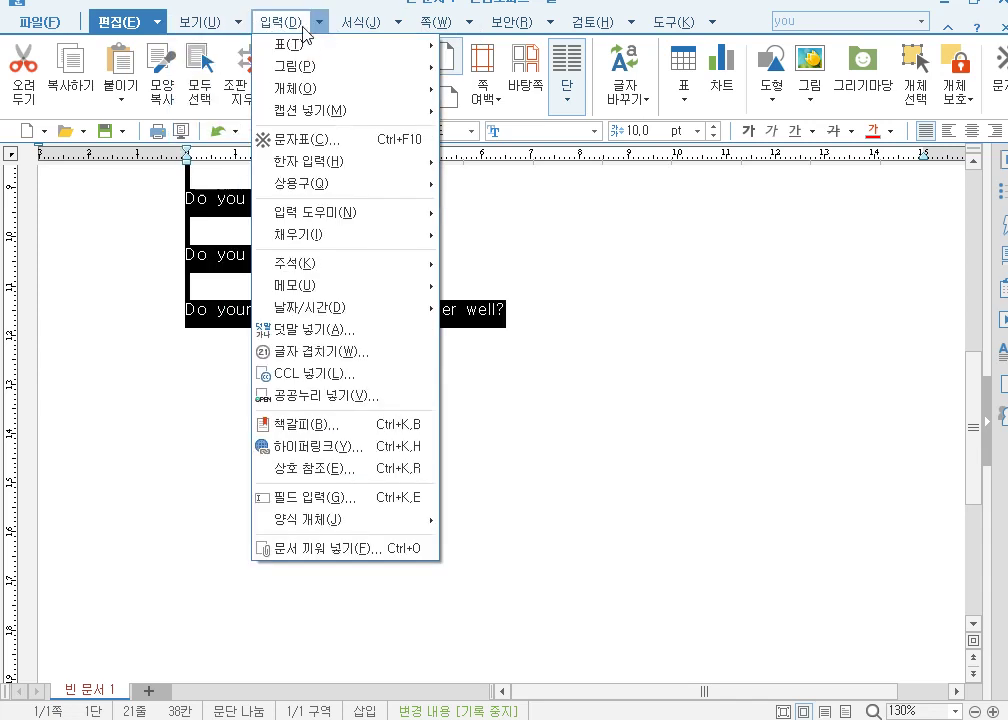
pyautogui.click(500, 116)
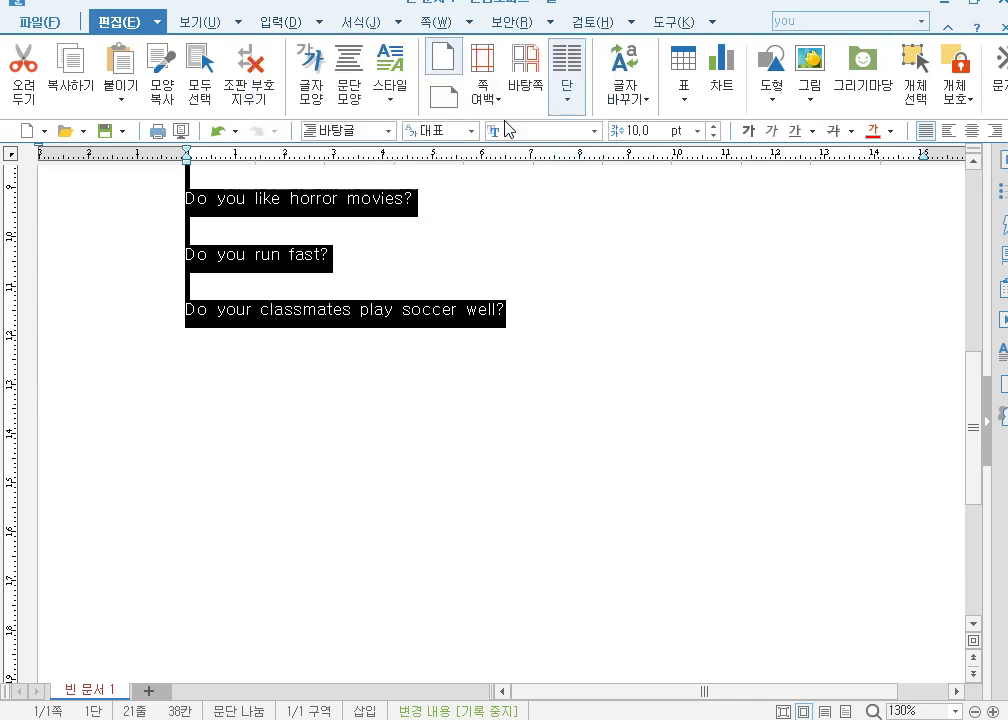
pyautogui.click(621, 263)
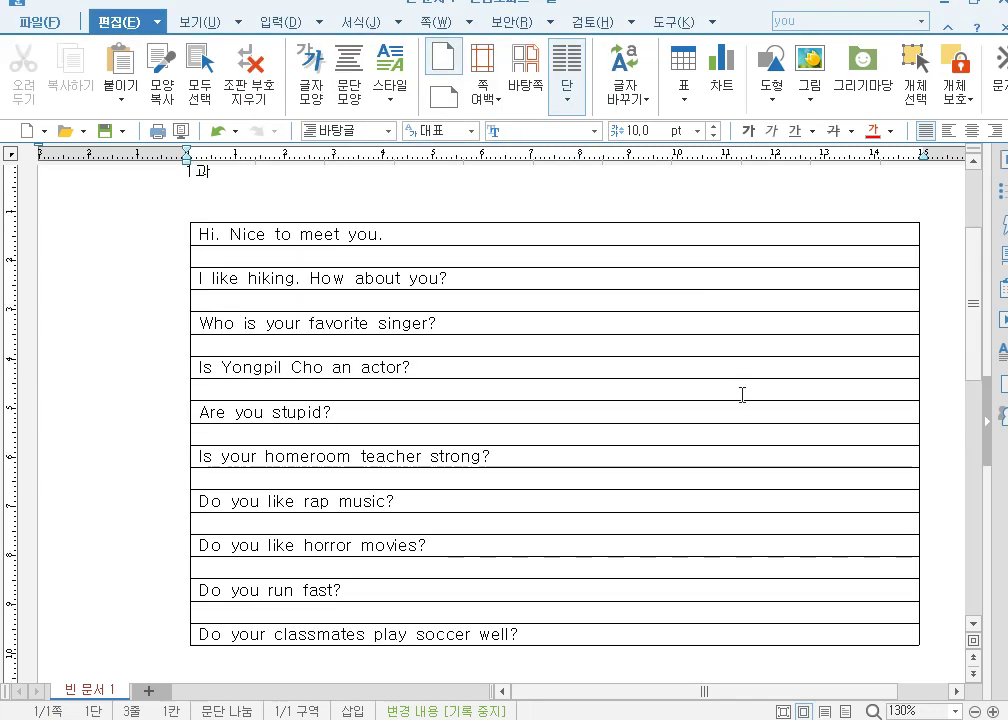
# Step: Fill the empty rows below the first two sentences with a copy of "Hi. Nice to meet you." and with "I like drawing"
pyautogui.click(418, 252)
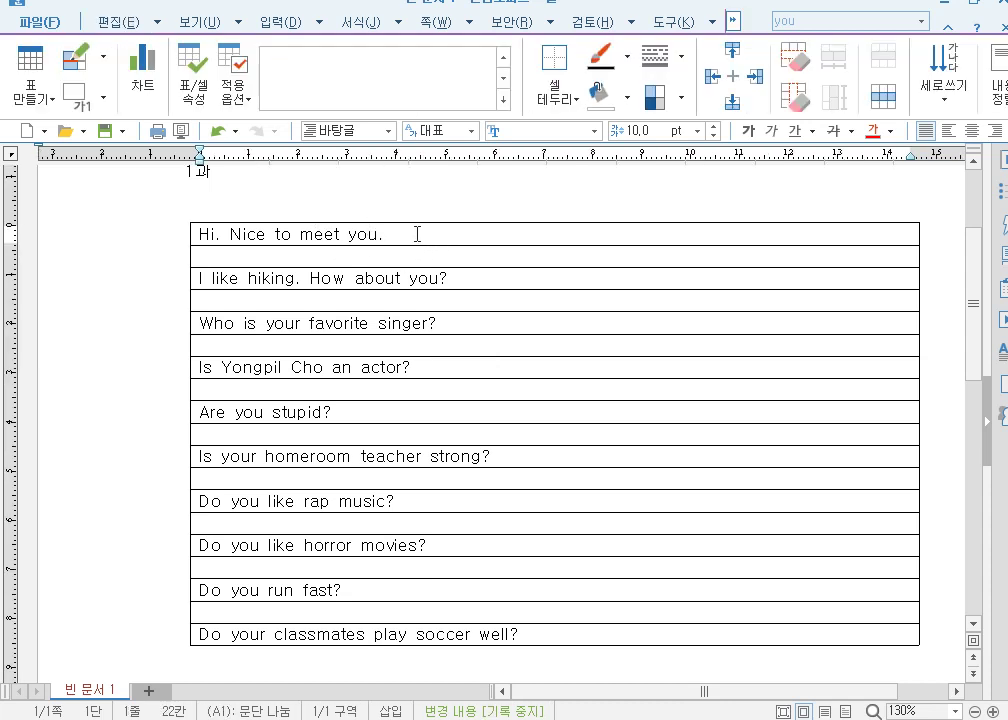
pyautogui.moveTo(414, 233); pyautogui.dragTo(200, 222)
pyautogui.hotkey('ctrl', 'c')
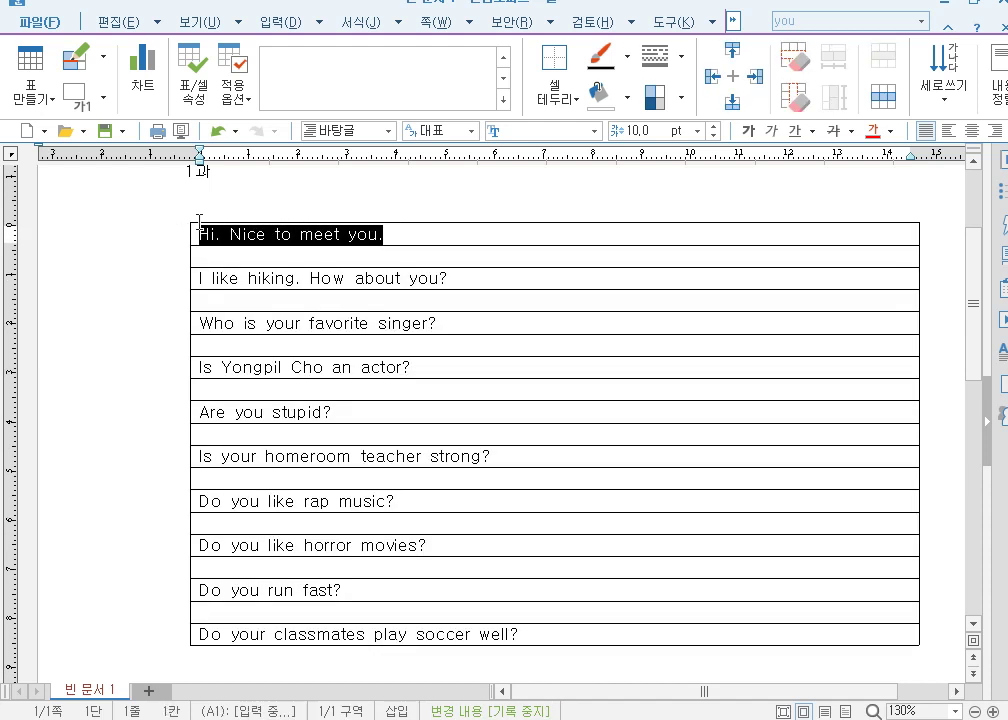
pyautogui.click(259, 259)
pyautogui.hotkey('ctrl', 'v')
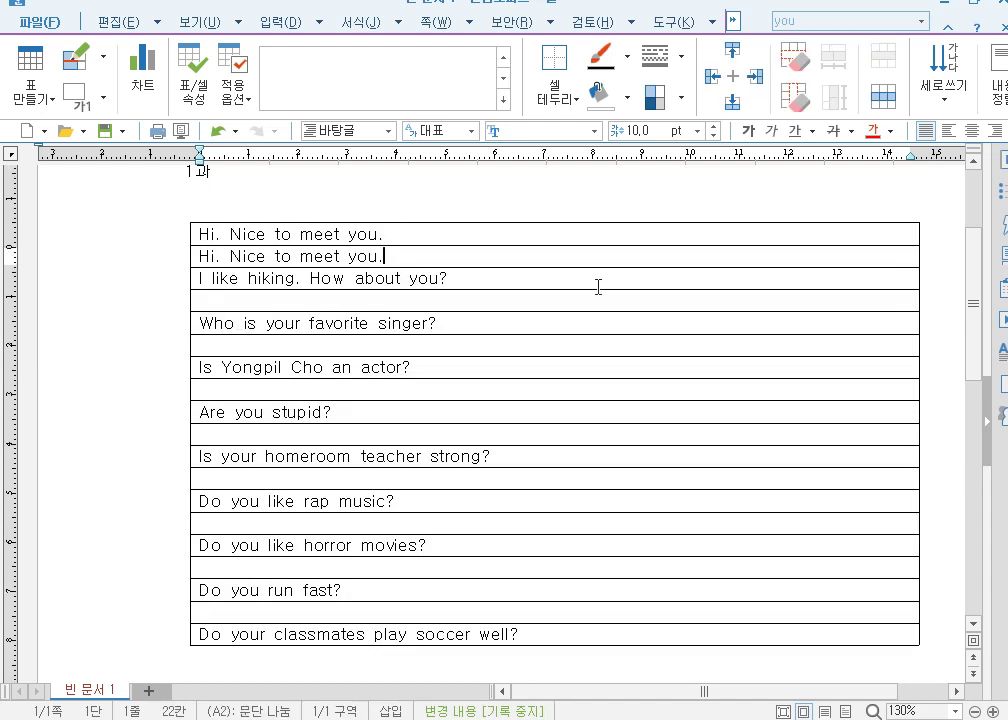
pyautogui.click(283, 300)
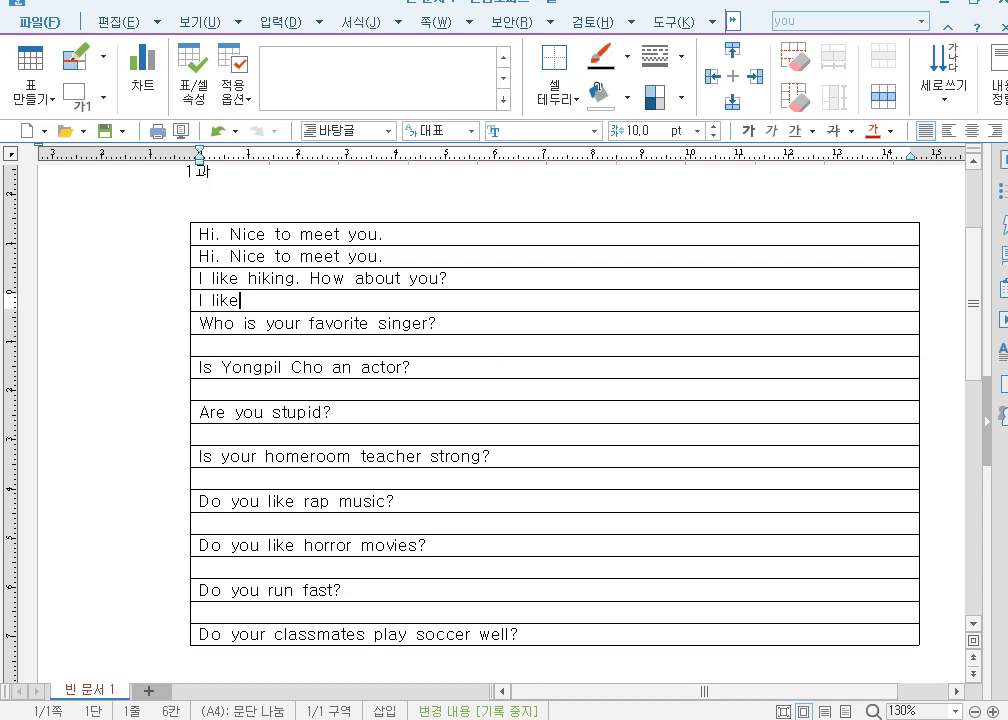
pyautogui.write('I like drawing')
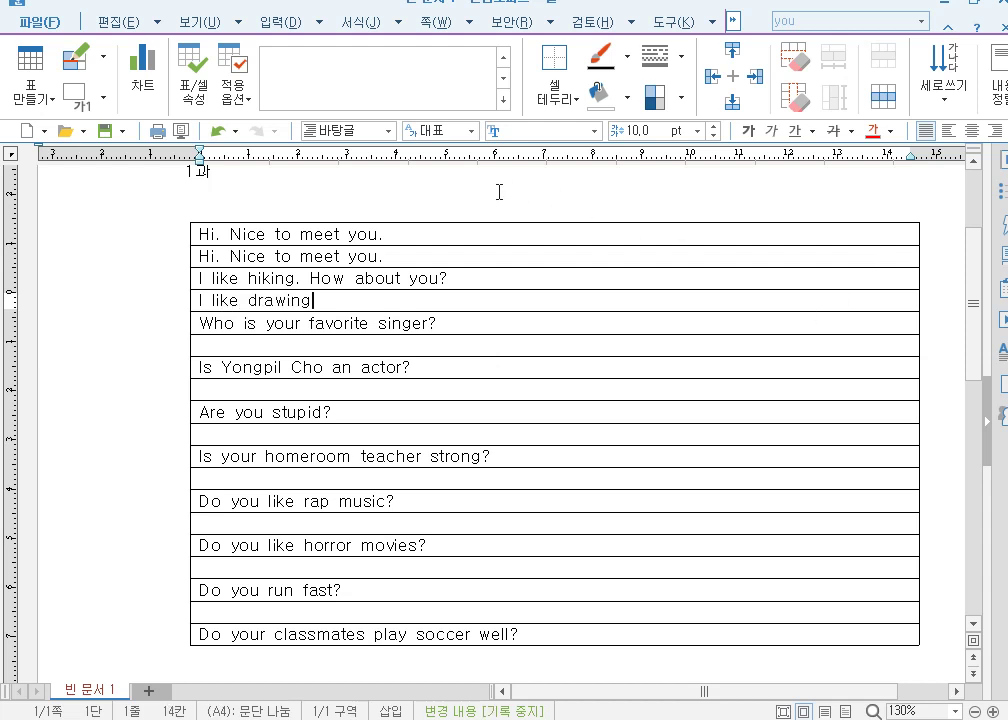
# Step: Extend the heading above the table to read "1과 쓰기 수행평가"
pyautogui.click(487, 193)
pyautogui.press('Up')
pyautogui.press('End')
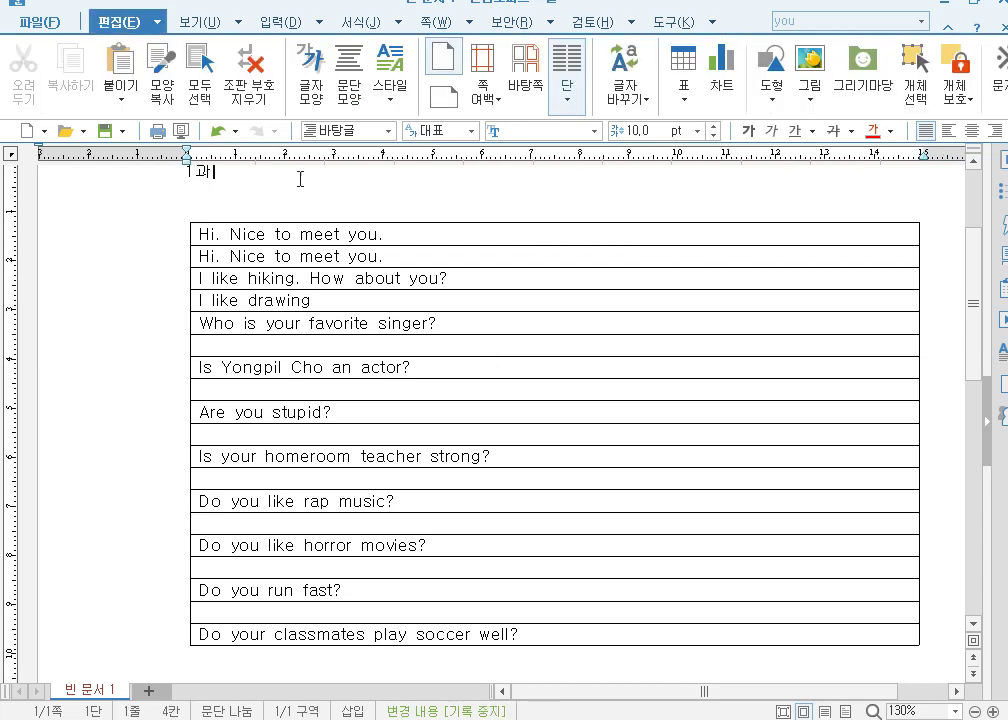
pyautogui.write('Tm')
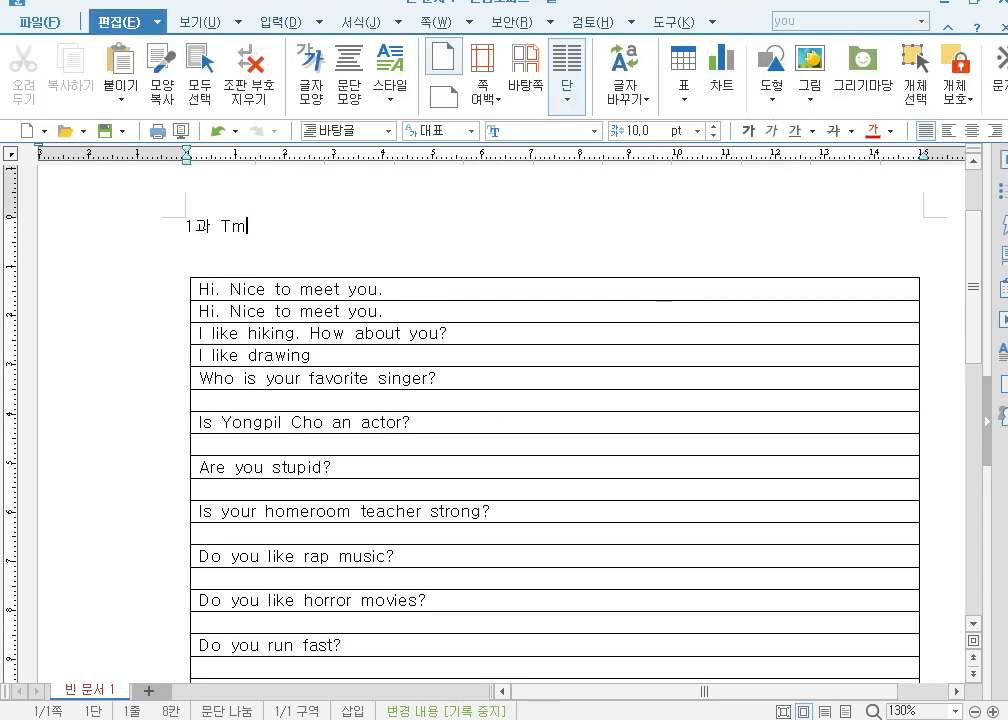
pyautogui.write('rl쓰기 ')
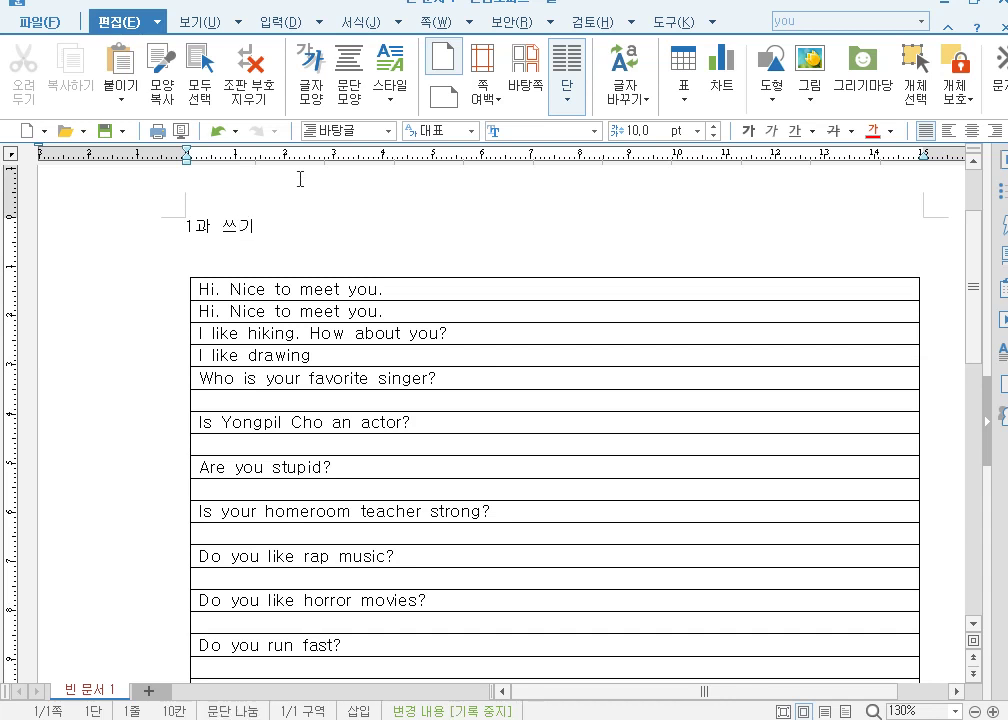
pyautogui.write('수행평가')
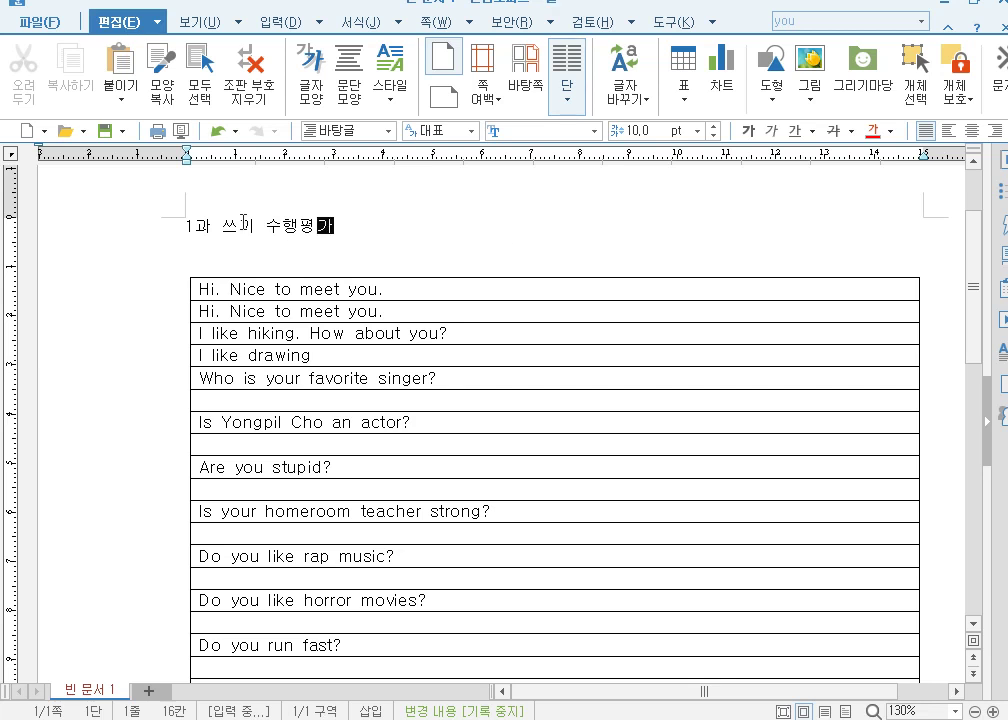
# Step: Center the heading "1과 쓰기 수행평가" on the page and try to enlarge it to 20 pt
pyautogui.press('Home')
pyautogui.hotkey('shift', 'End')
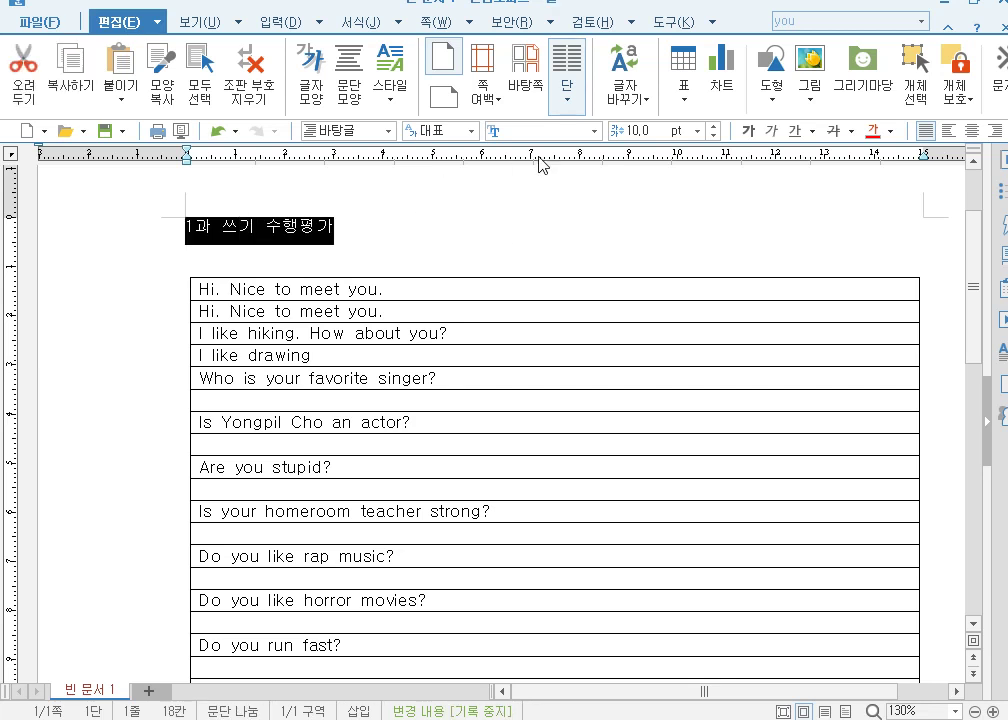
pyautogui.click(714, 127)
pyautogui.click(637, 130)
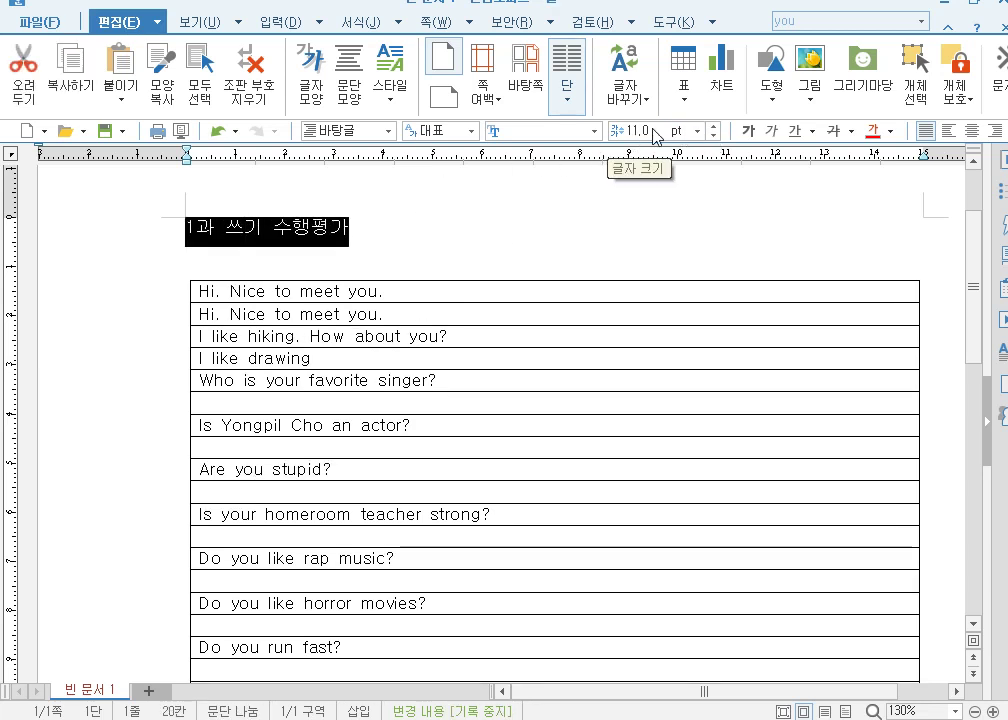
pyautogui.write('20')
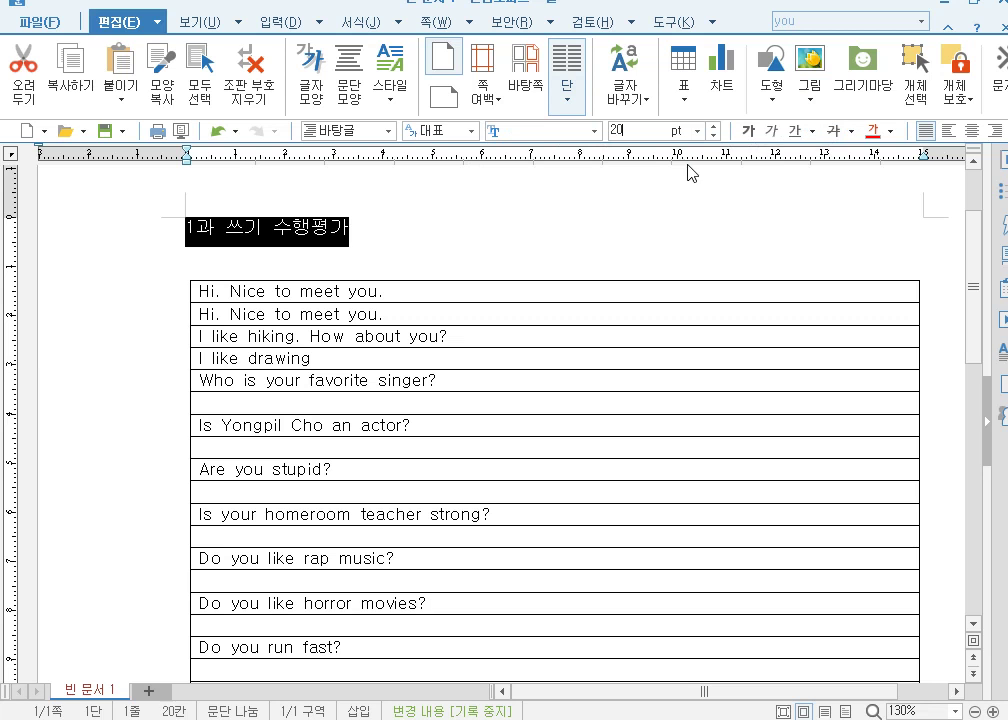
pyautogui.click(969, 129)
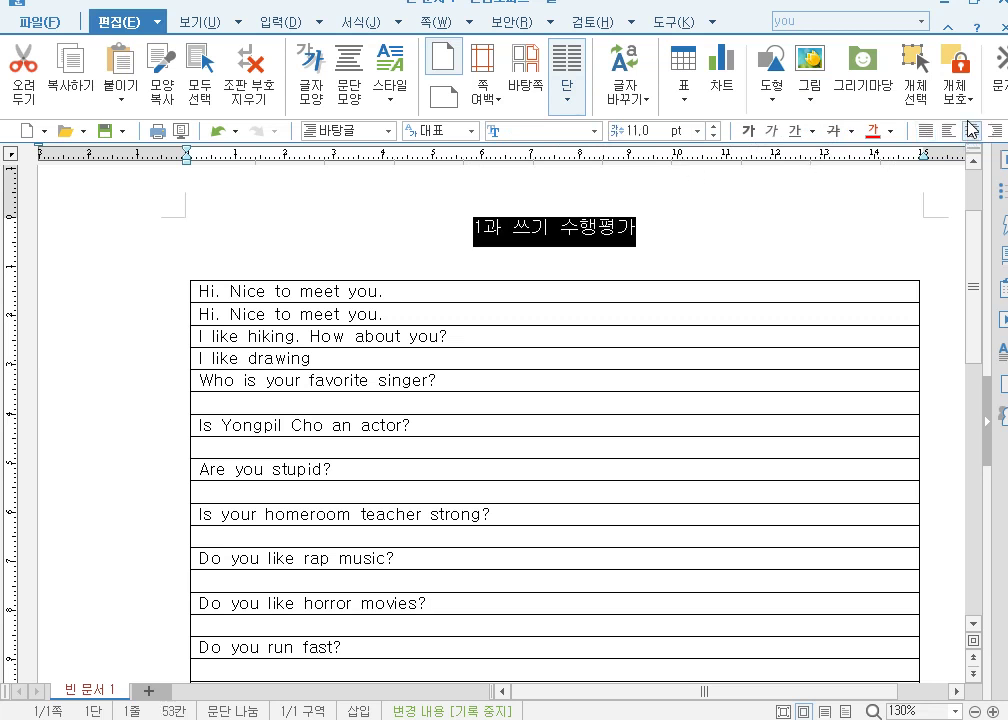
# Step: Add a line below the heading reading "Class No. Name" followed by an underscore blank for the student's name
pyautogui.click(773, 226)
pyautogui.press('Return')
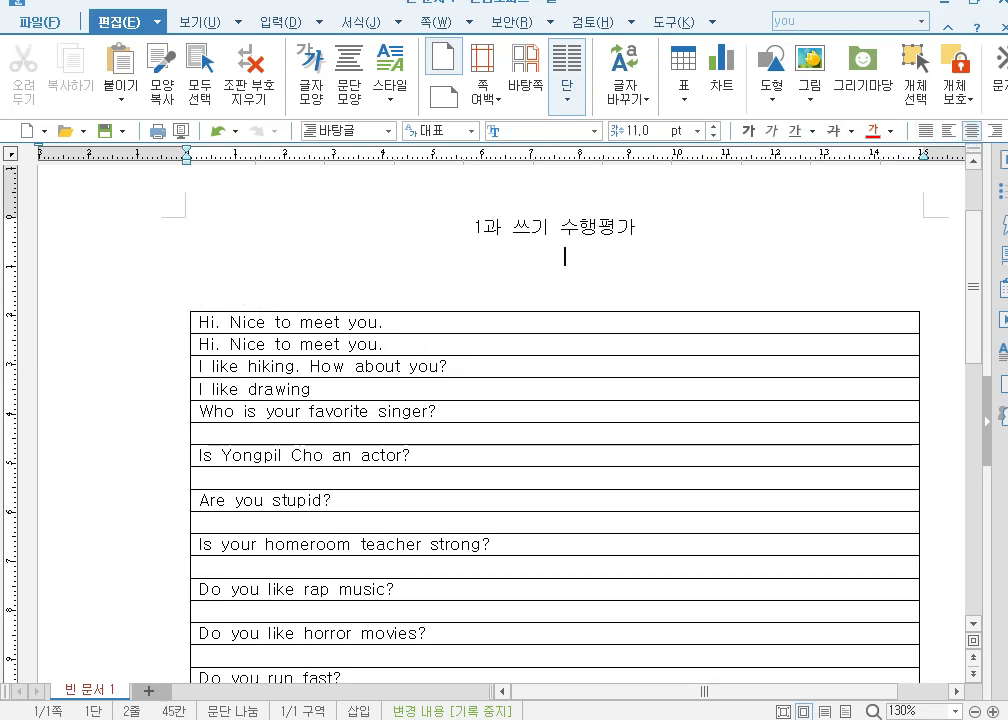
pyautogui.press('Hangul')
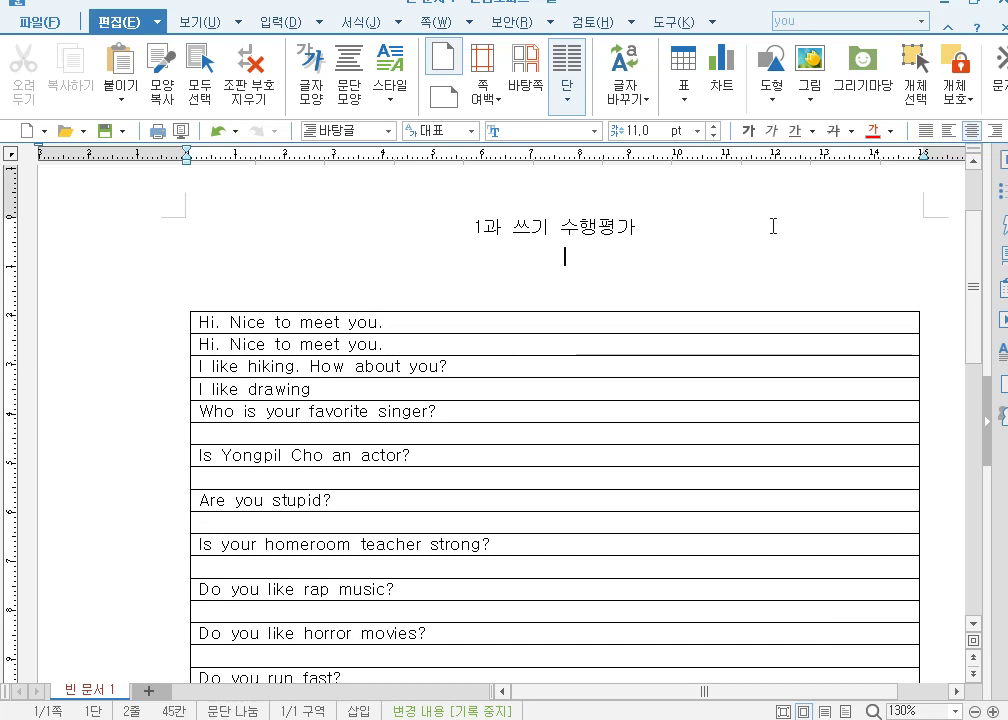
pyautogui.write('c')
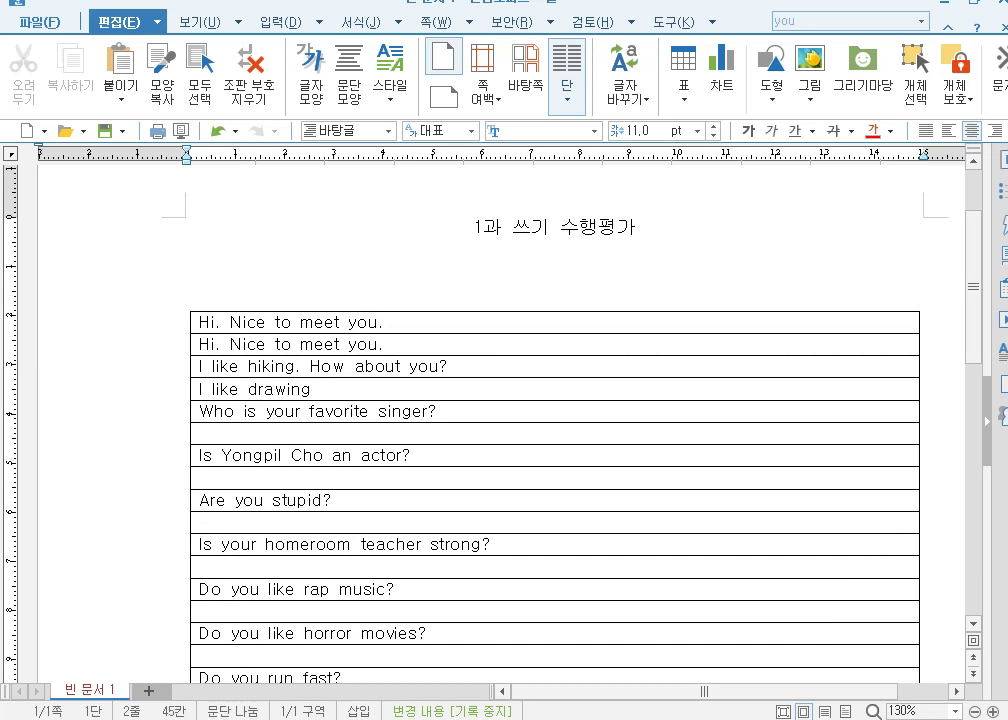
pyautogui.write('lass   No.  Na')
pyautogui.write('me')
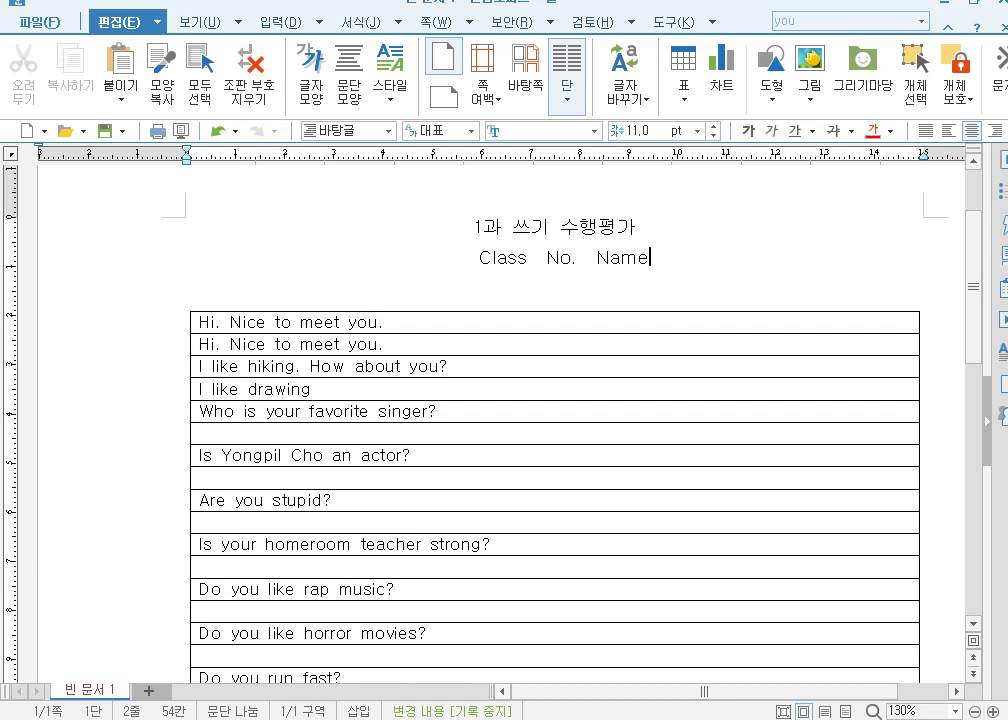
pyautogui.write(' ________________')
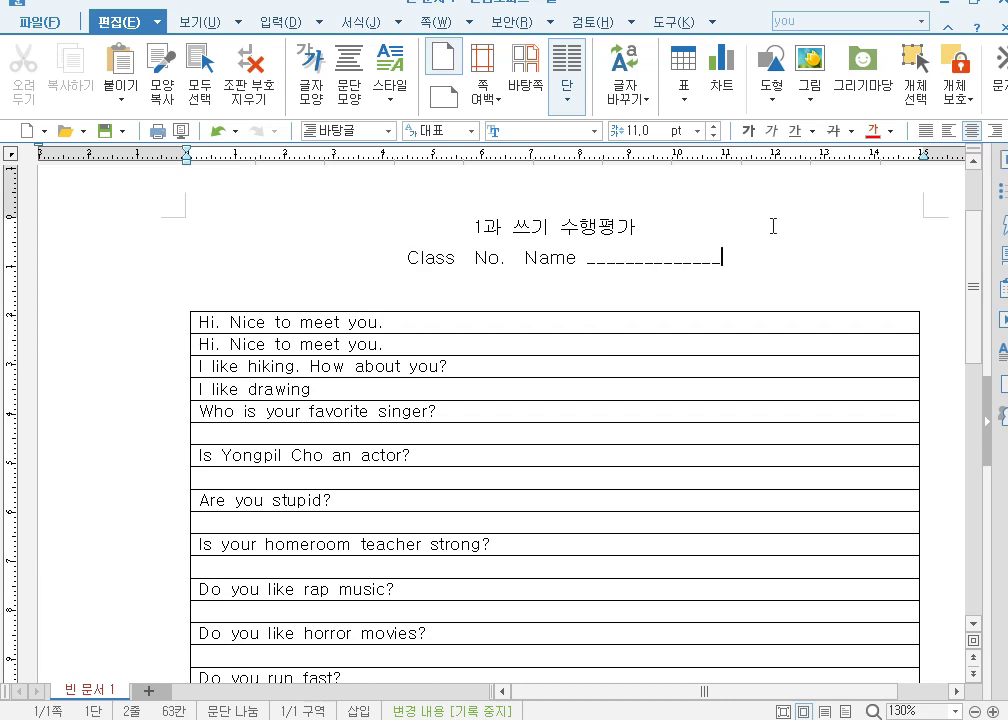
# Step: Set the text in all table rows to 15 pt and make the rows taller
pyautogui.moveTo(466, 322); pyautogui.dragTo(383, 691)
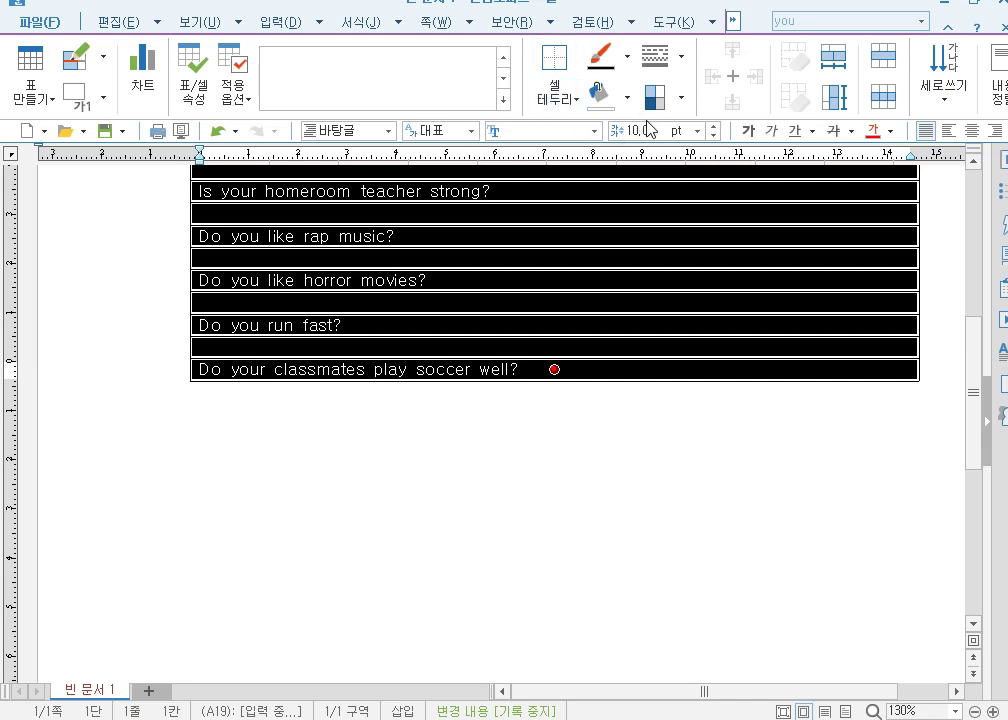
pyautogui.click(714, 127)
pyautogui.click(714, 127)
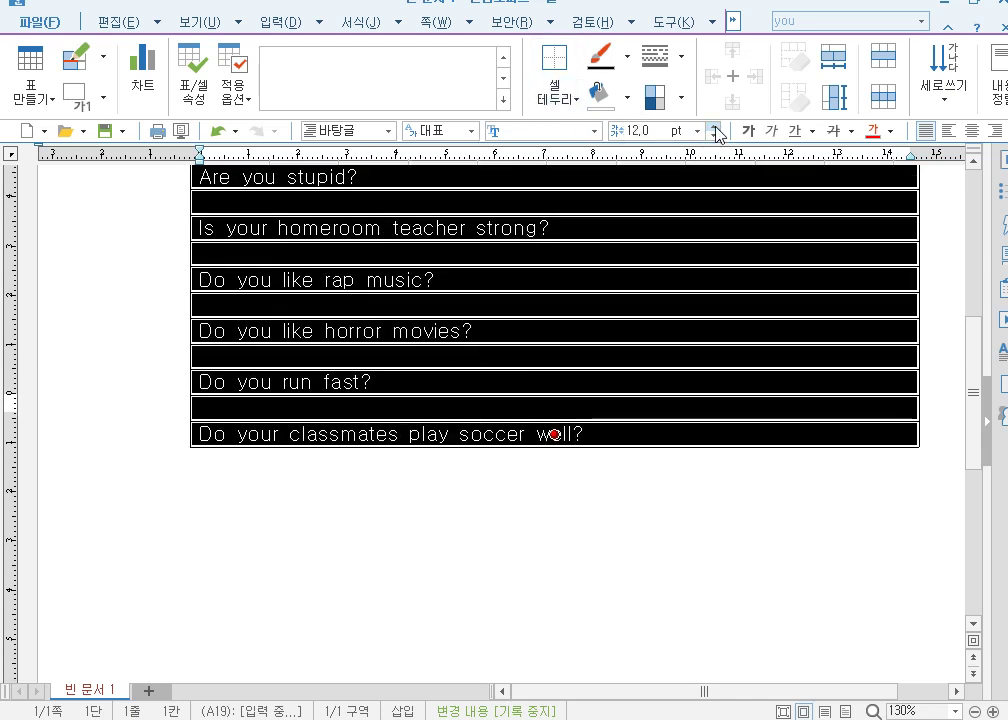
pyautogui.click(714, 127)
pyautogui.click(714, 127)
pyautogui.click(714, 127)
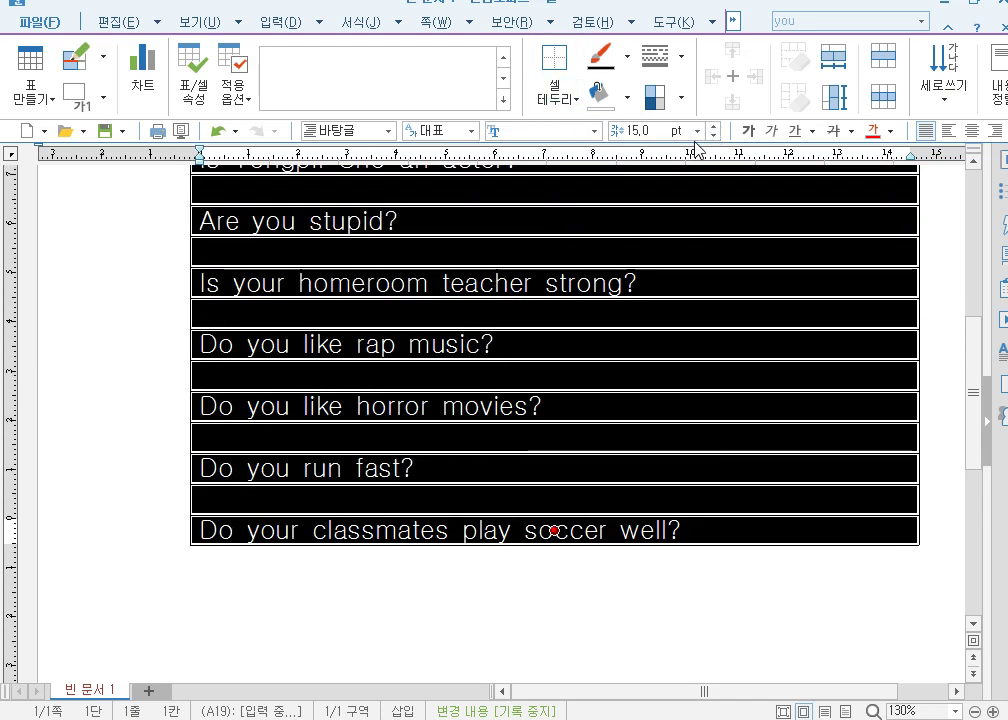
pyautogui.scroll(-3, 677, 197)
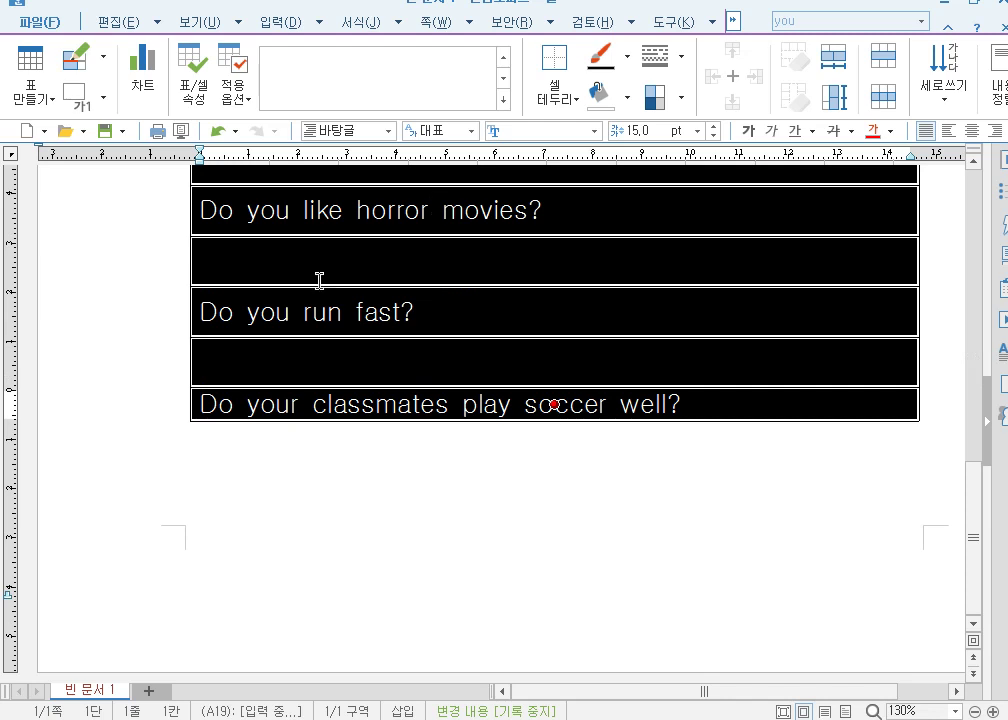
# Step: Split the last table cell, "Do your classmates play soccer well?", into 2 rows to give it an empty answer row
pyautogui.click(443, 415)
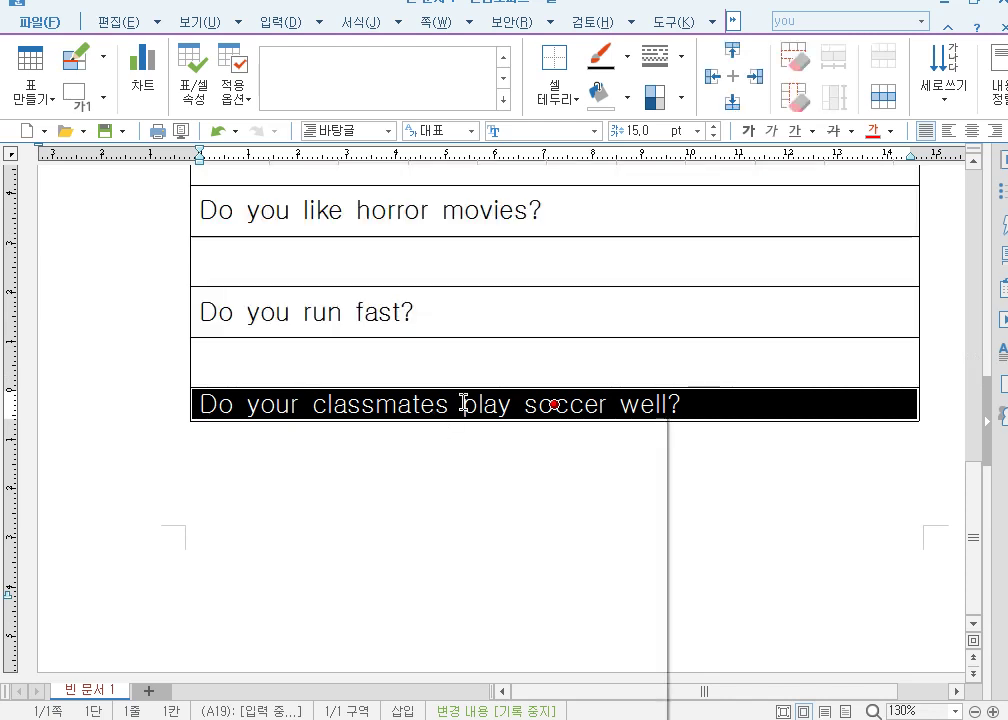
pyautogui.rightClick(461, 404)
pyautogui.click(547, 675)
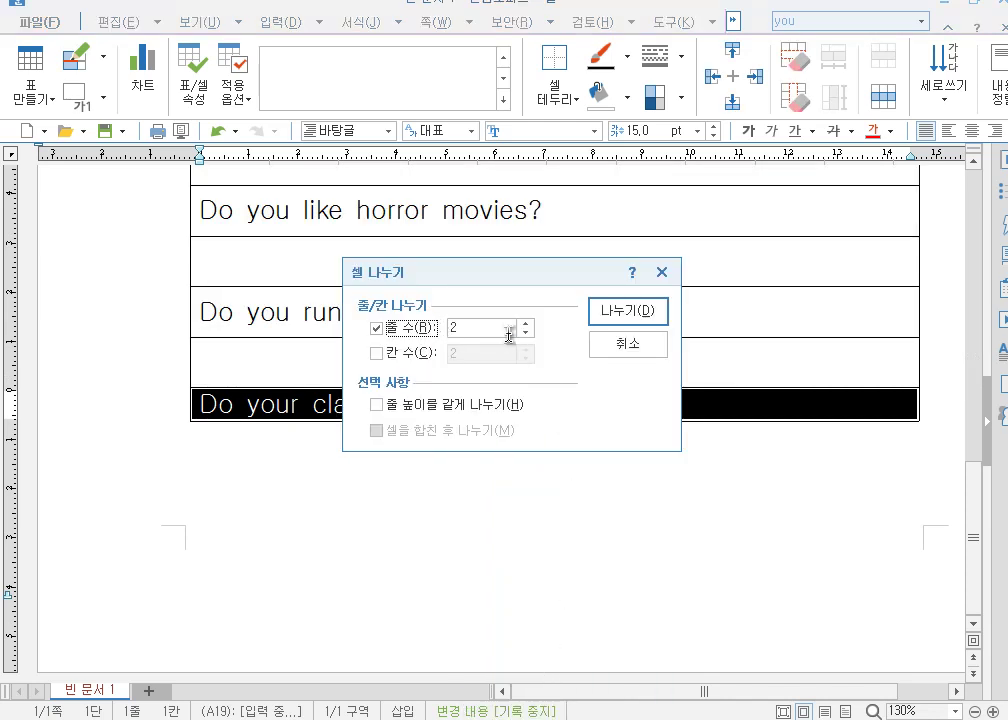
pyautogui.click(628, 312)
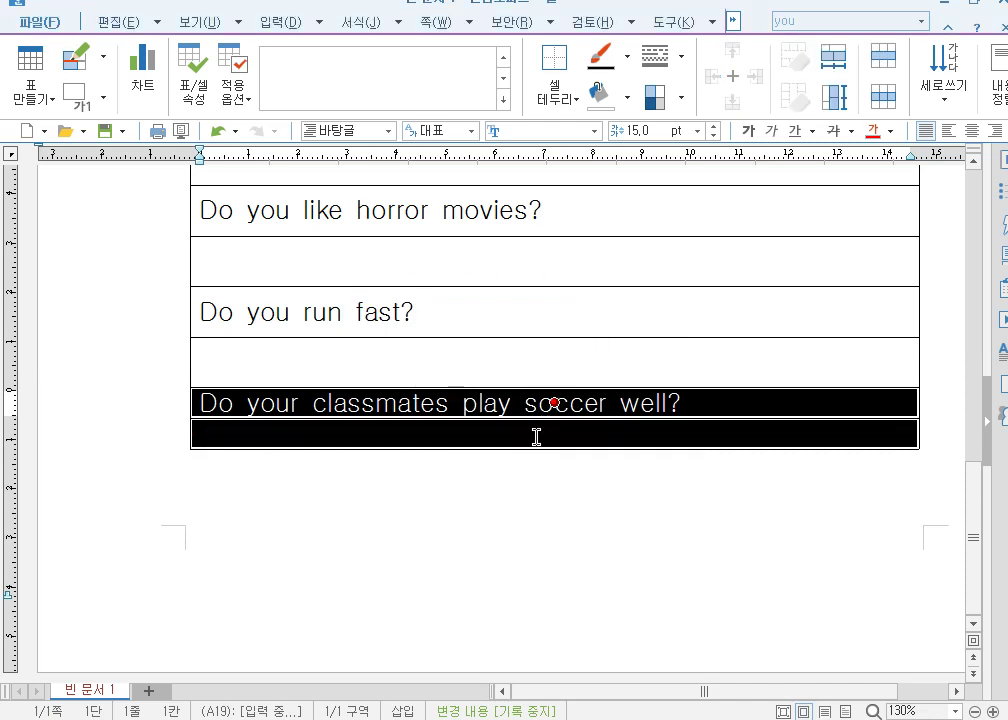
# Step: Increase the height of the last question row and its answer row to match the rows above
pyautogui.hotkey('ctrl', 'Down')
pyautogui.hotkey('ctrl', 'Down')
pyautogui.hotkey('ctrl', 'Down')
pyautogui.hotkey('ctrl', 'Down')
pyautogui.hotkey('ctrl', 'Down')
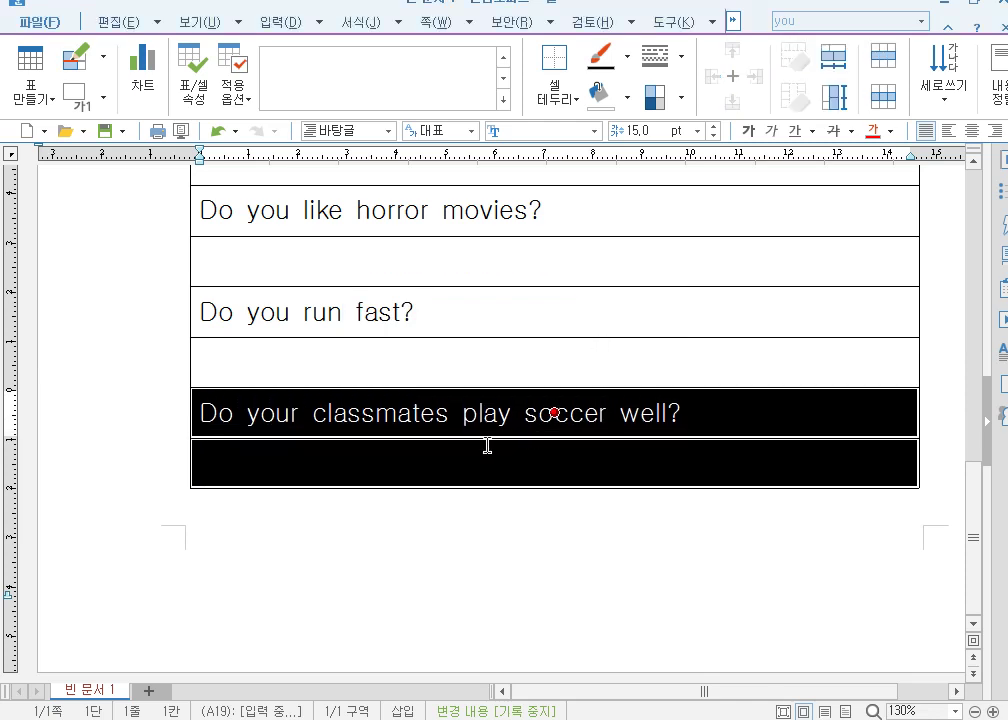
pyautogui.press('Escape')
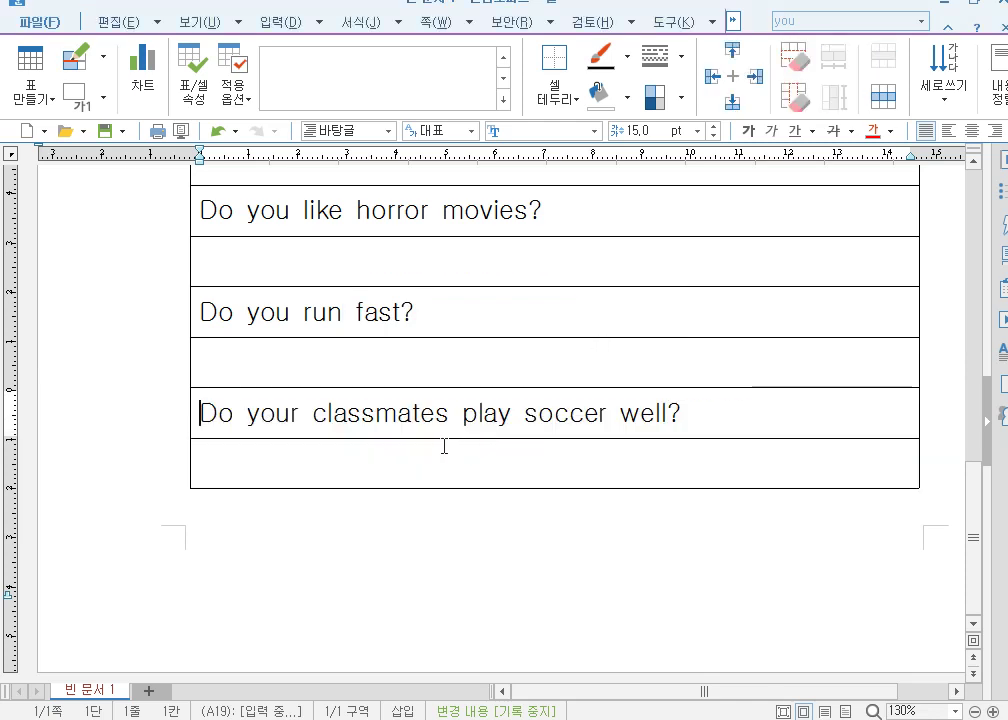
# Step: Add the missing period at the end of "I like drawing" in the fourth table row
pyautogui.scroll(10, 450, 445)
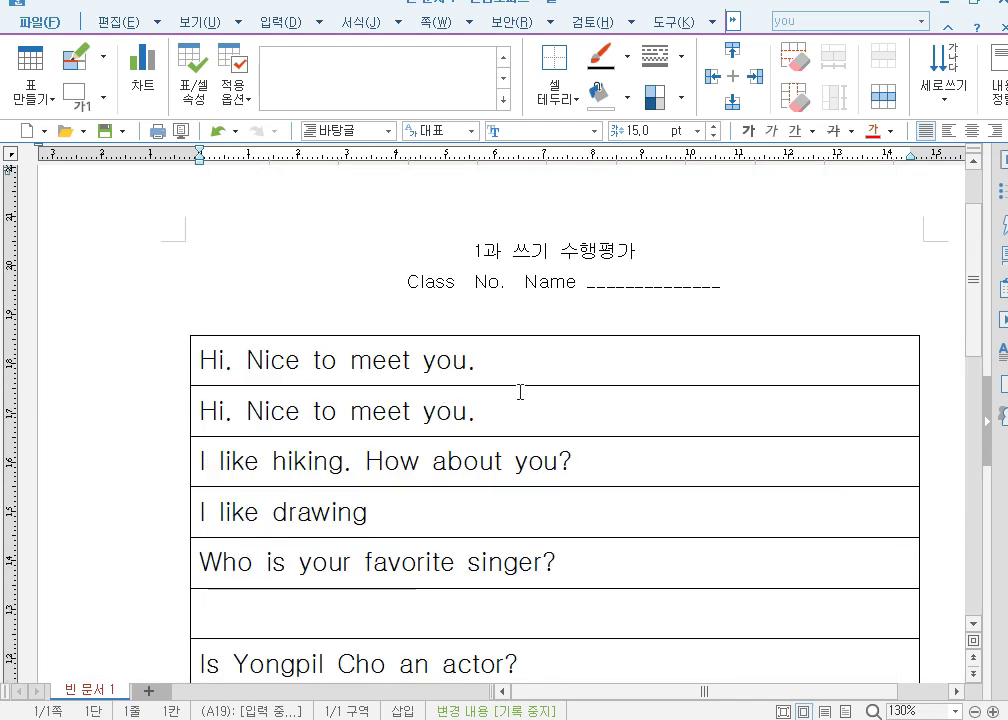
pyautogui.click(401, 517)
pyautogui.write('.')
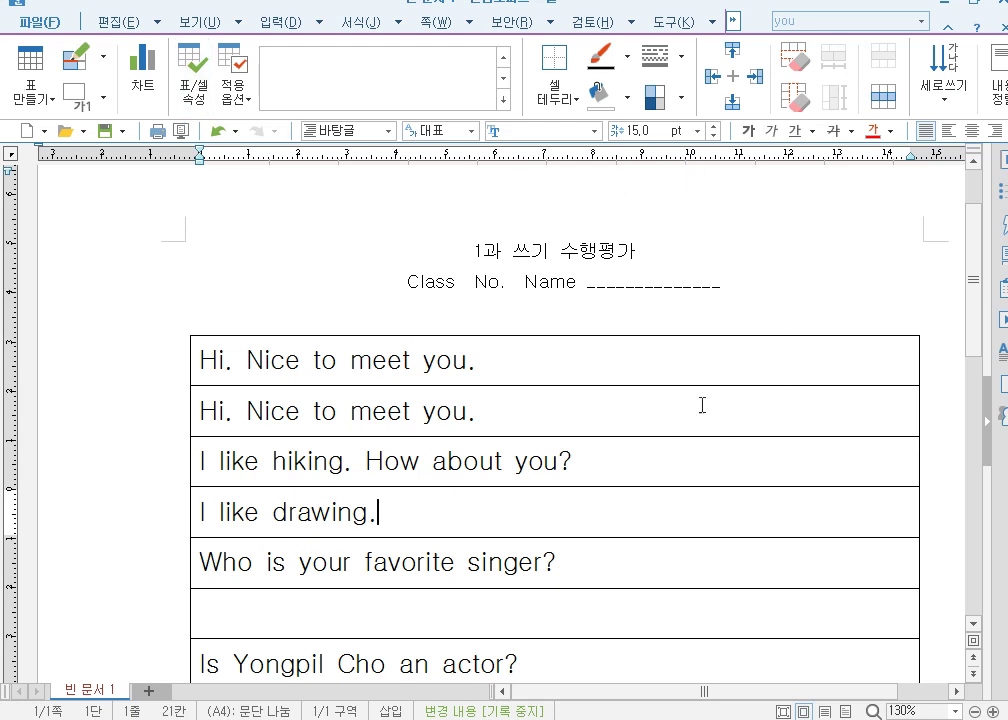
# Step: Enlarge the heading "1과 쓰기 수행평가" to 23 pt and insert a blank line below it
pyautogui.moveTo(440, 240); pyautogui.dragTo(724, 272)
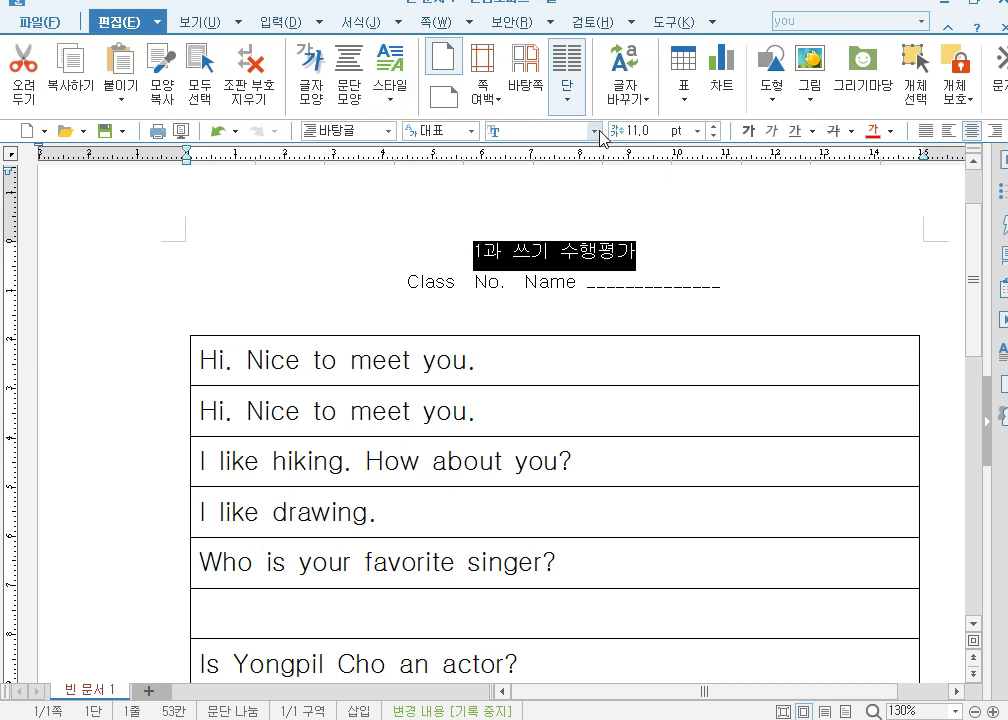
pyautogui.click(714, 126)
pyautogui.click(714, 127)
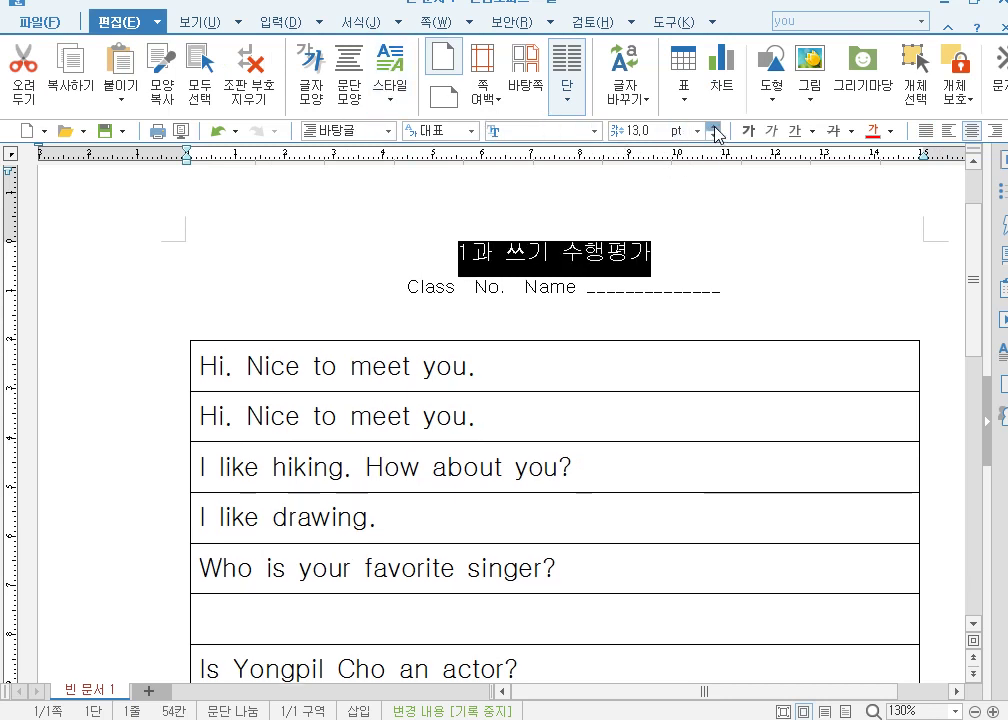
pyautogui.click(714, 127)
pyautogui.click(714, 127)
pyautogui.click(714, 127)
pyautogui.click(714, 127)
pyautogui.click(714, 127)
pyautogui.click(714, 127)
pyautogui.click(714, 127)
pyautogui.click(714, 127)
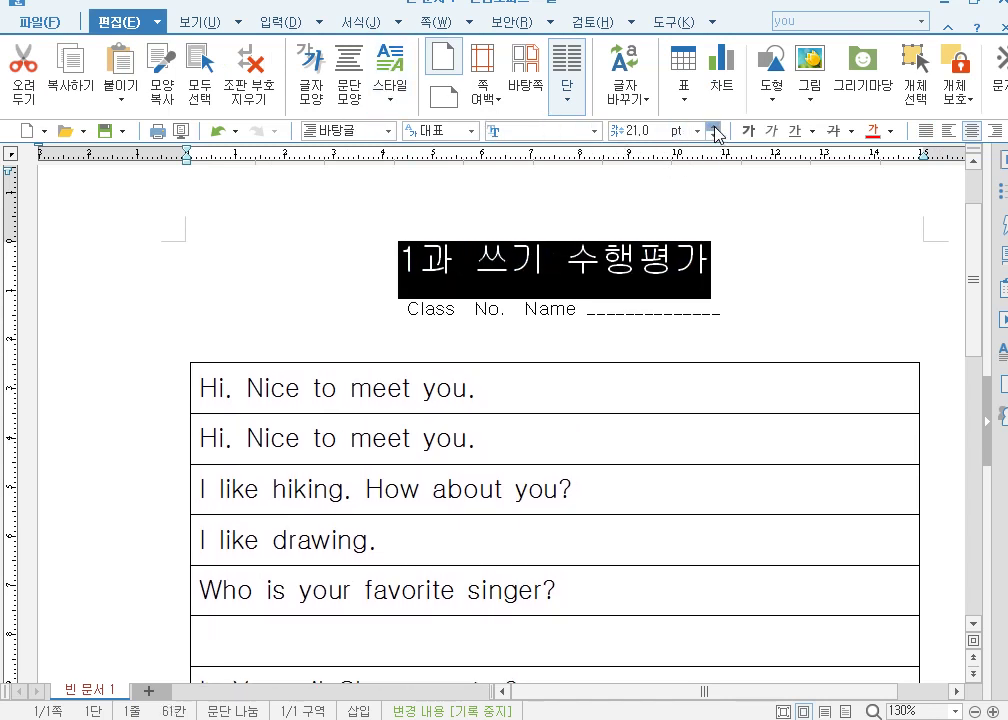
pyautogui.click(714, 127)
pyautogui.click(714, 127)
pyautogui.click(749, 286)
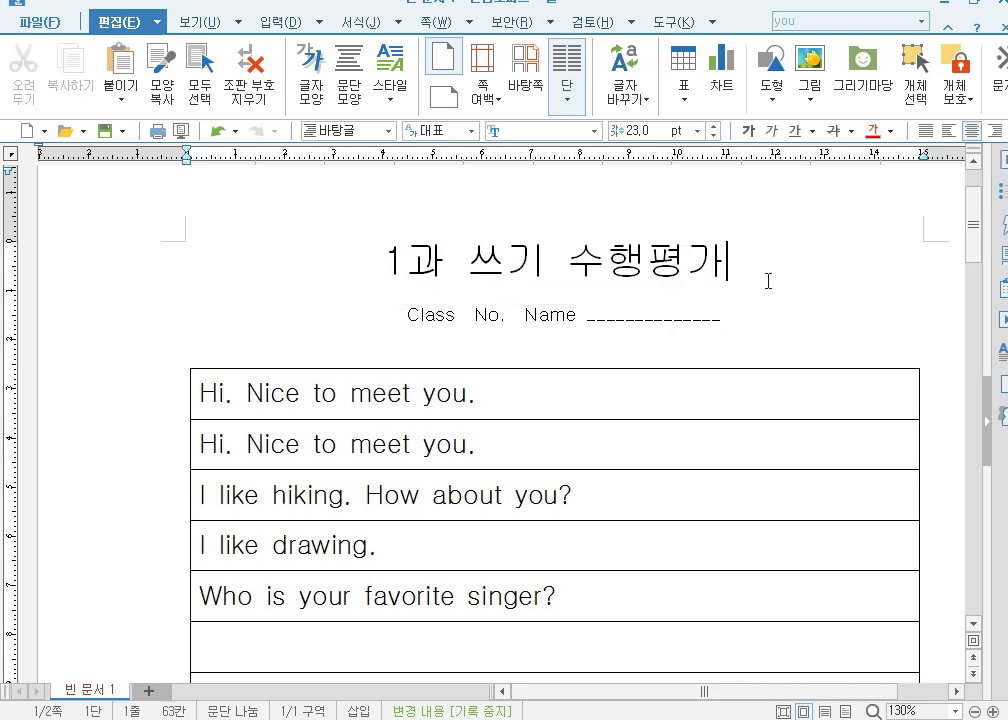
pyautogui.press('Return')
# Step: Reduce the height of the table rows so that the whole sheet fits on one page
pyautogui.scroll(-5, 313, 265)
pyautogui.scroll(4, 346, 315)
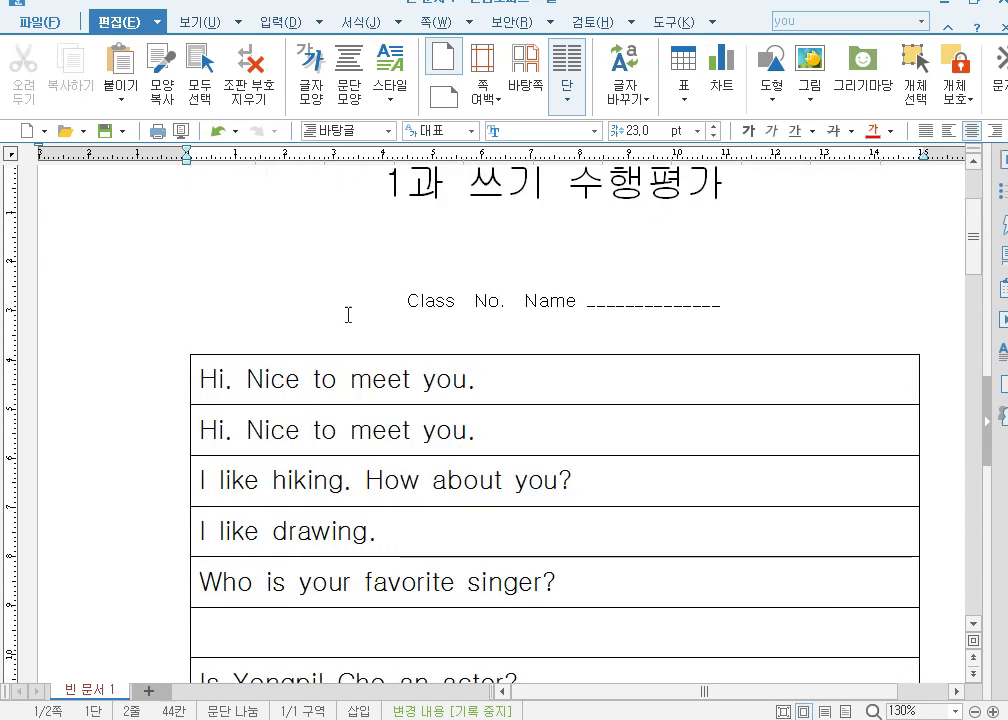
pyautogui.moveTo(367, 370); pyautogui.dragTo(554, 188)
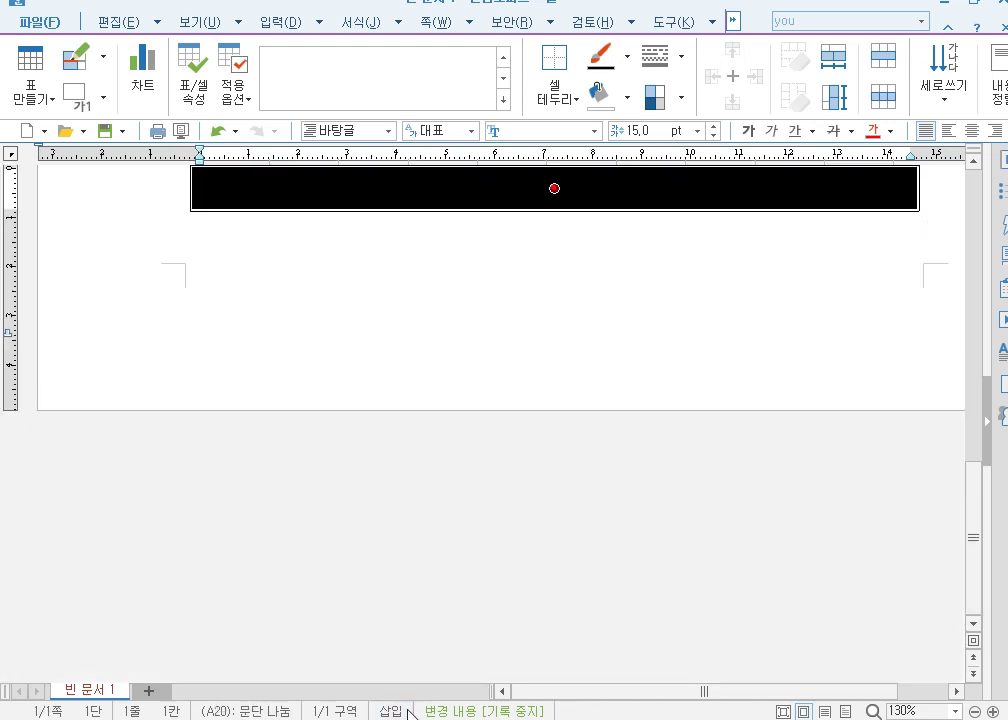
pyautogui.click(554, 188)
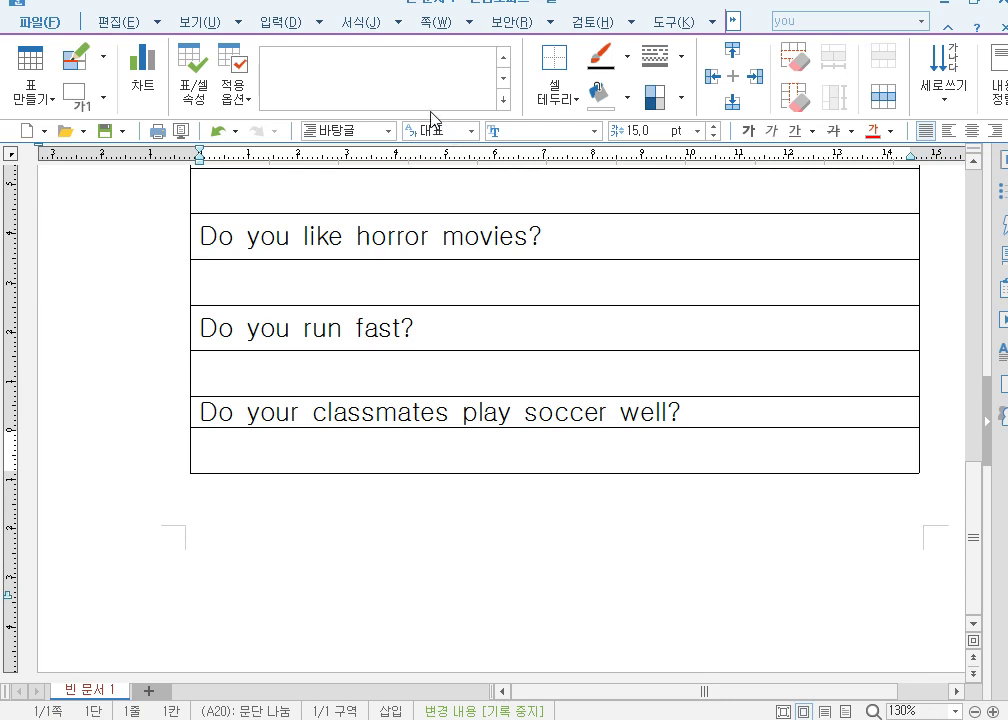
pyautogui.click(930, 404)
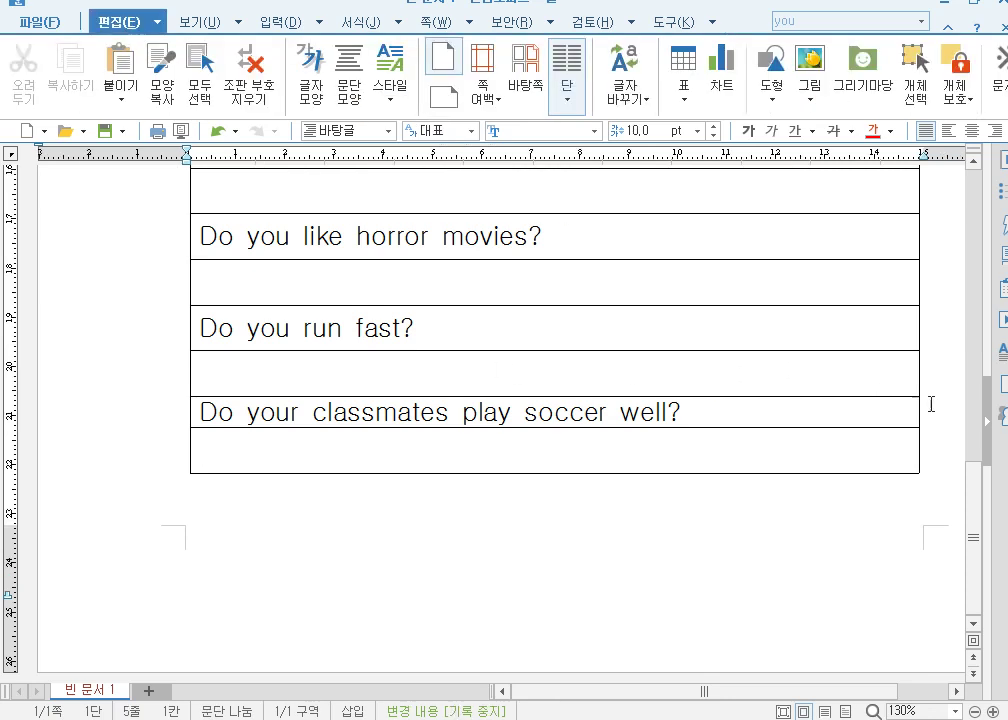
pyautogui.scroll(2, 930, 404)
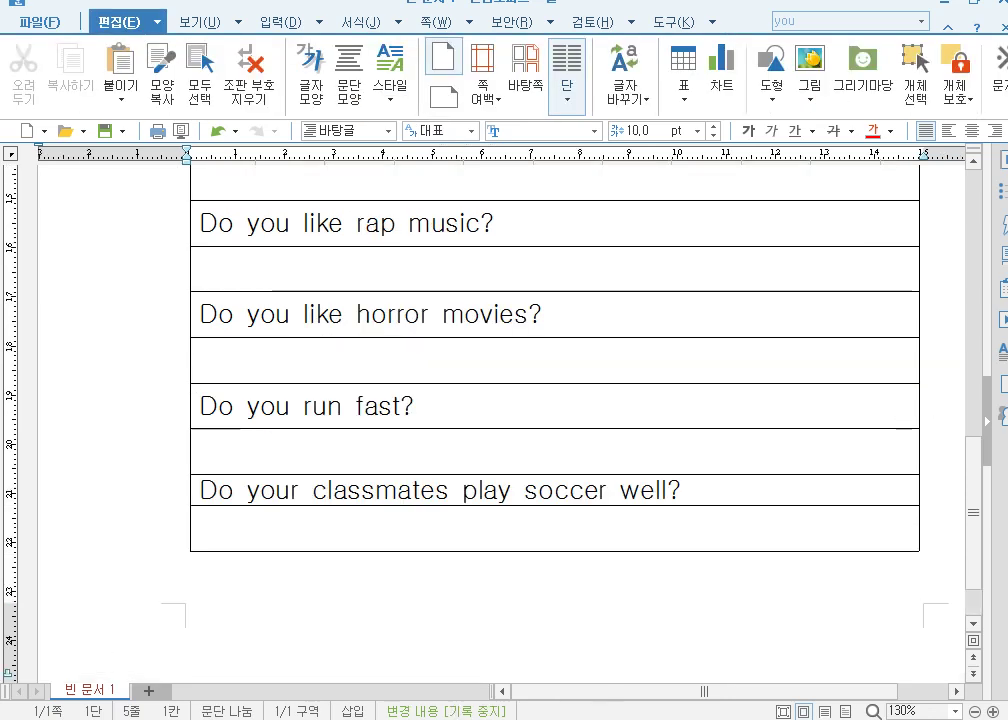
# Step: Switch to the 중반용 project in Audacity, play the recording from about 31 s to check the pauses, and stop playback
pyautogui.moveTo(467, 719)
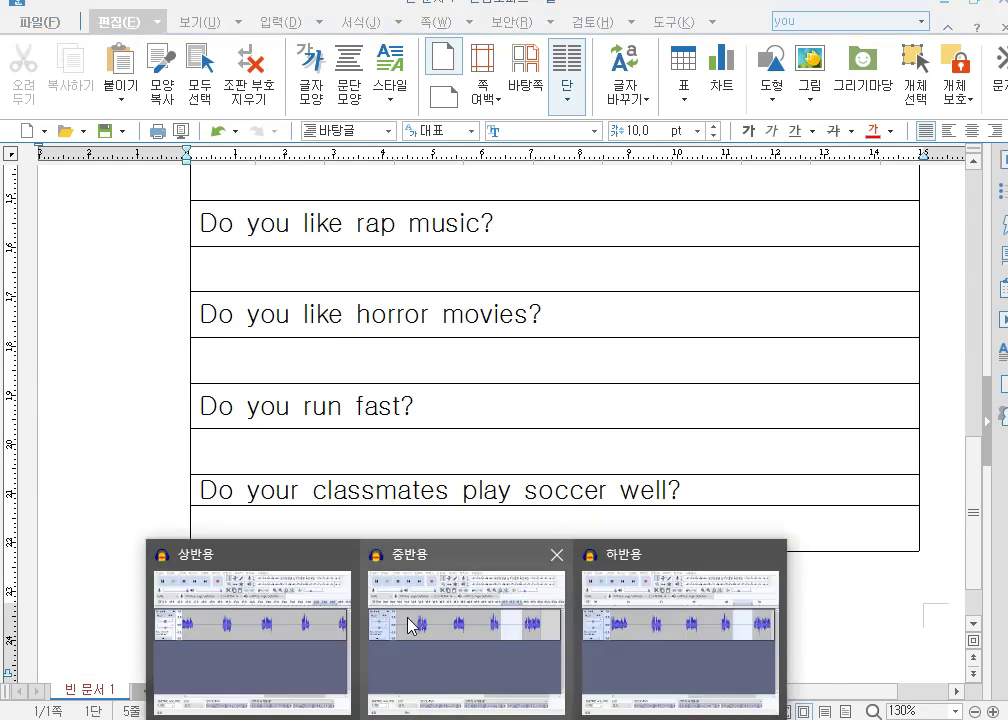
pyautogui.click(410, 626)
pyautogui.click(266, 300)
pyautogui.click(167, 90)
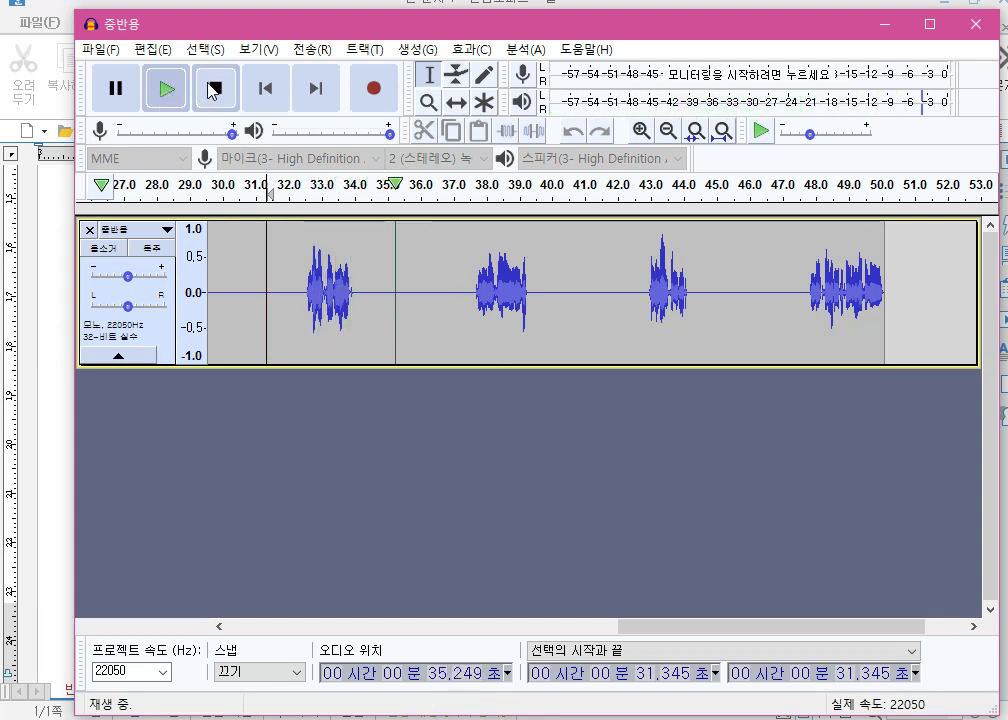
pyautogui.click(213, 89)
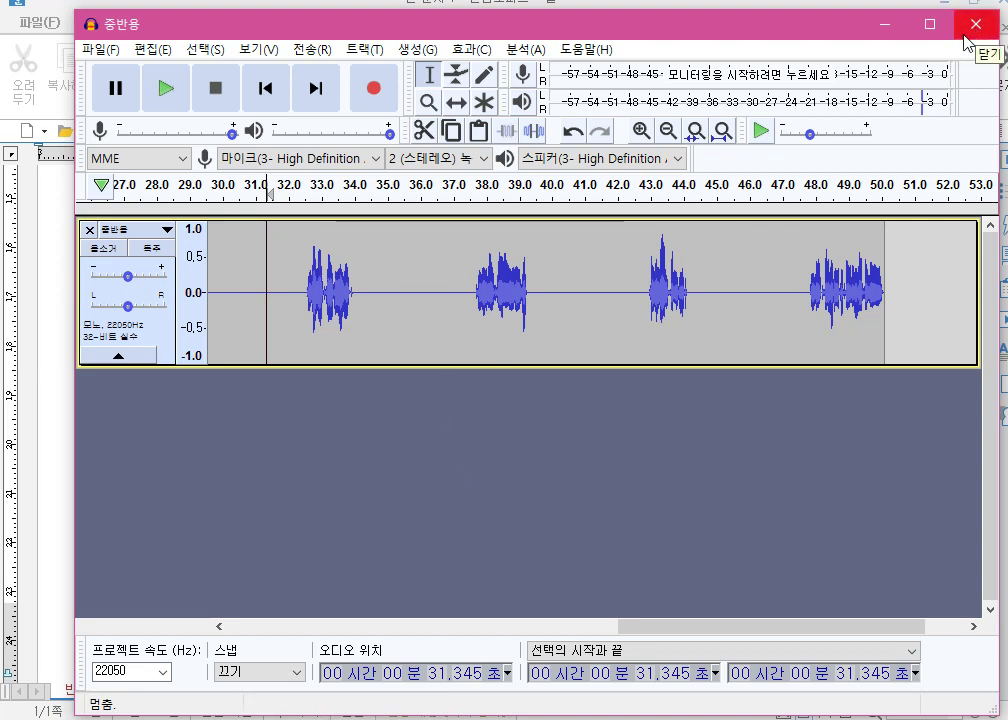
pyautogui.moveTo(466, 719)
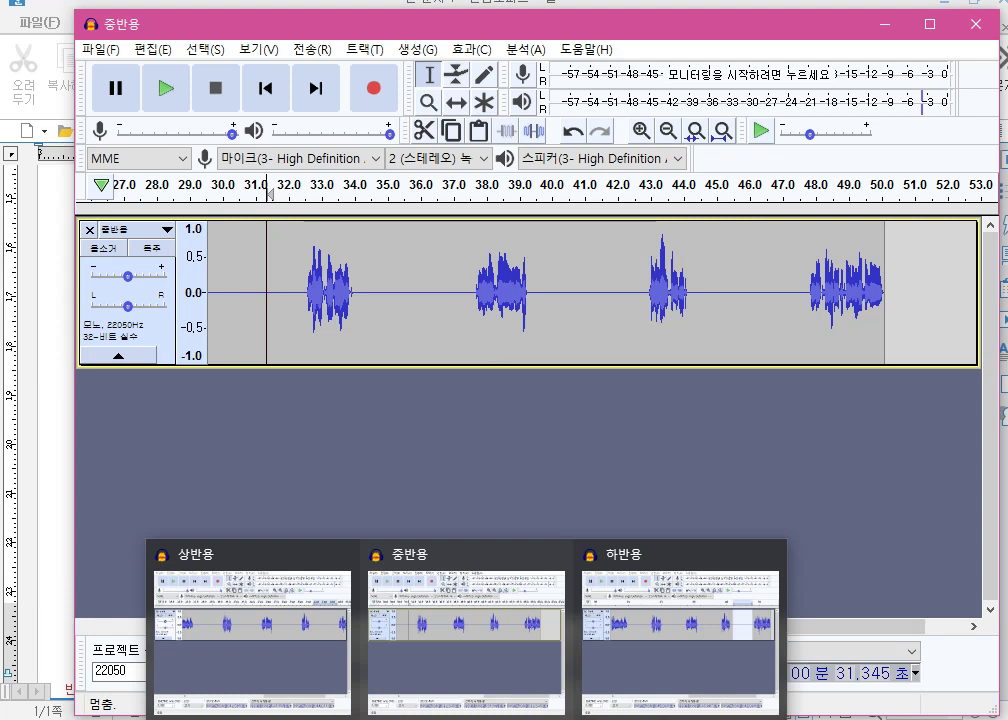